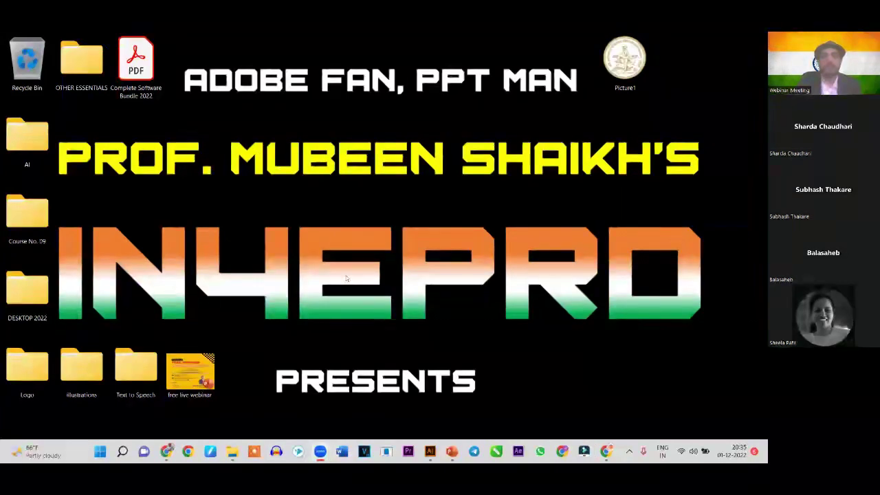
Open the 'free live webinar' presentation from the desktop and play it full screen
double_click(190, 374)
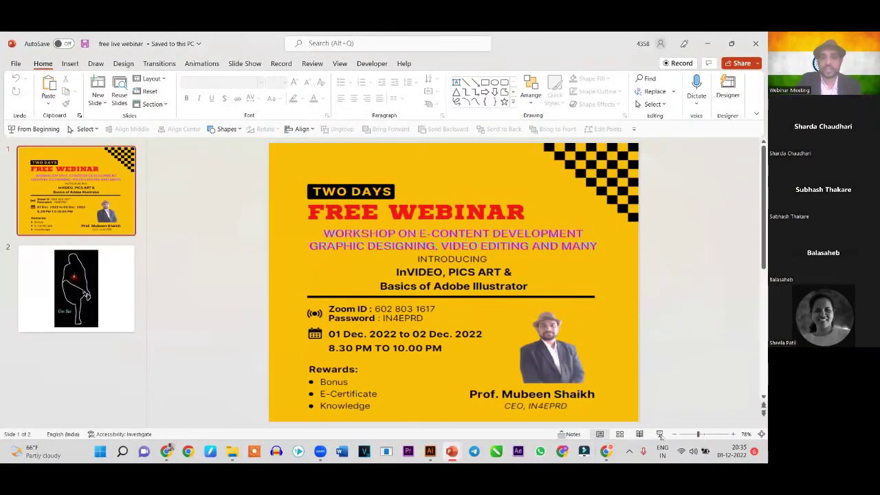
click(660, 435)
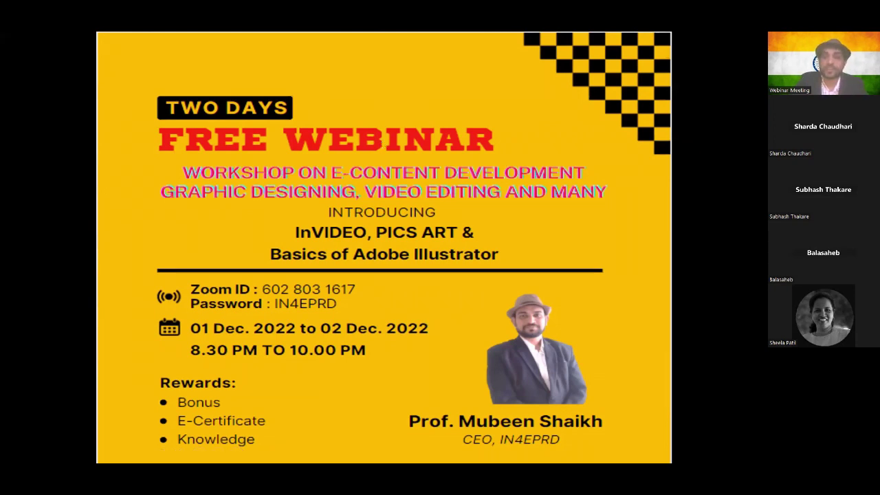
Exit the webinar flyer slideshow, minimize PowerPoint and bring Chrome back up
key(Escape)
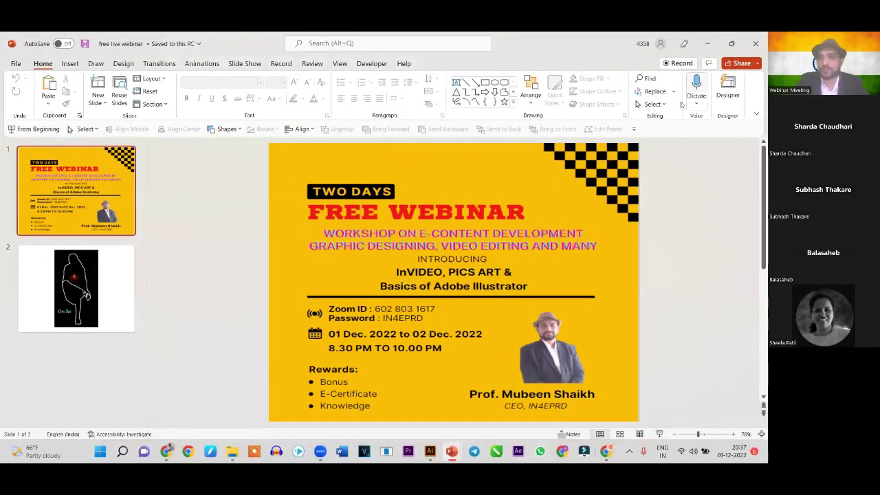
click(710, 44)
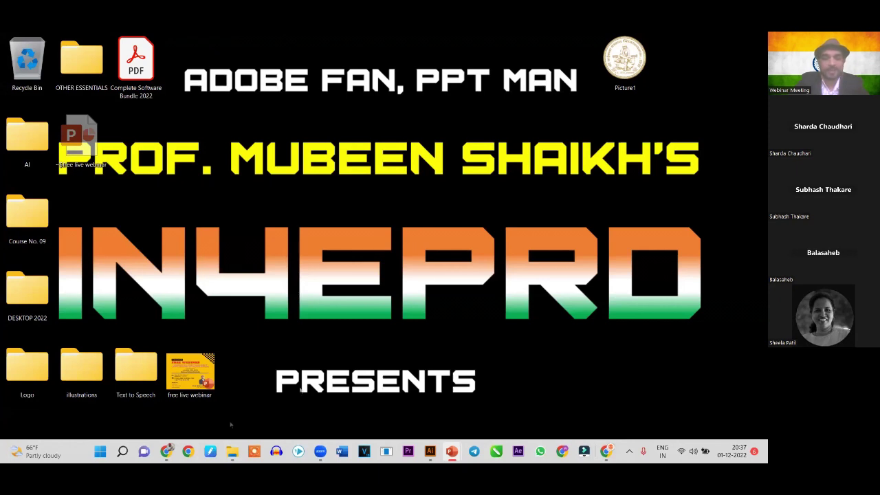
mouse_move(166, 451)
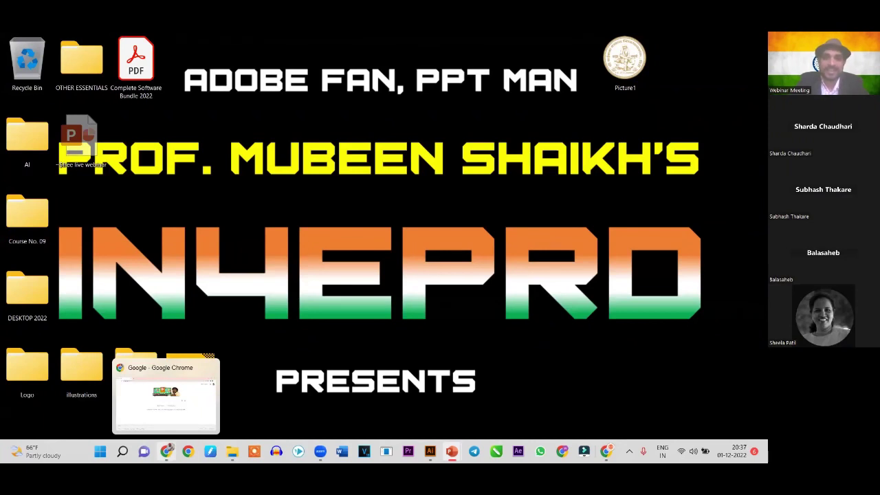
click(606, 451)
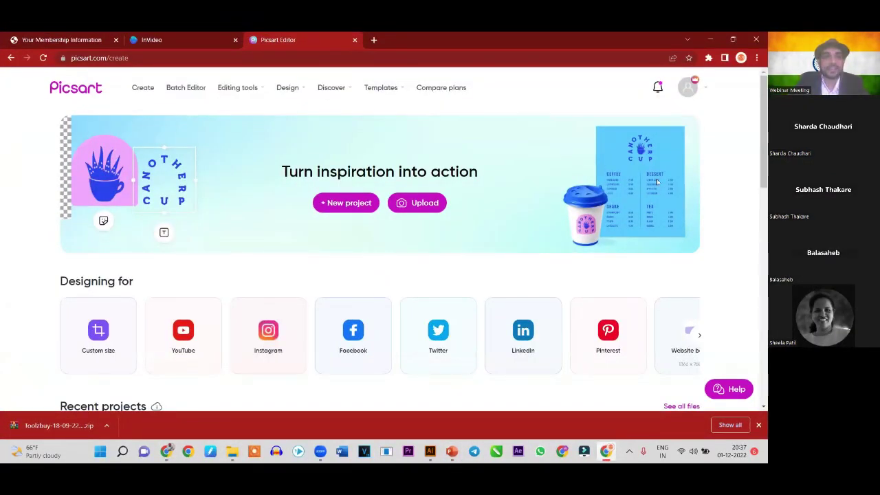
Scroll the Toolzbuy membership tool grid, then return to InVideo's pre-built templates gallery
click(196, 34)
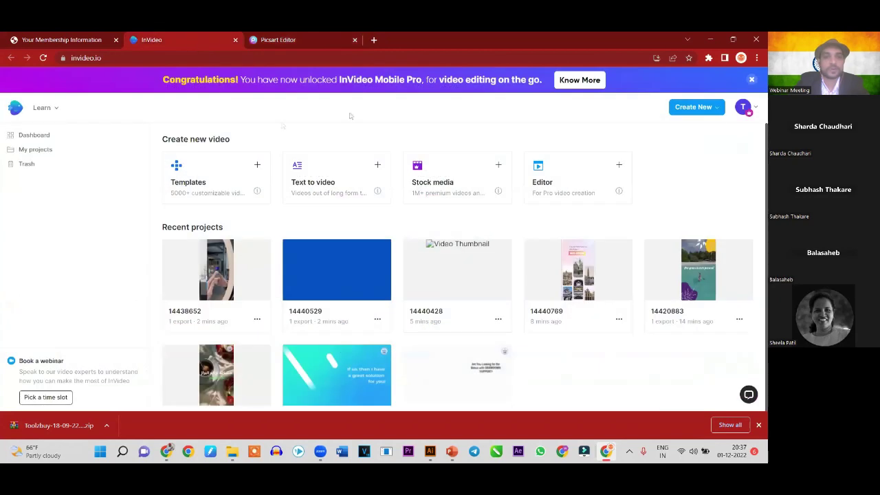
click(52, 42)
scroll(281, 227, down, 3)
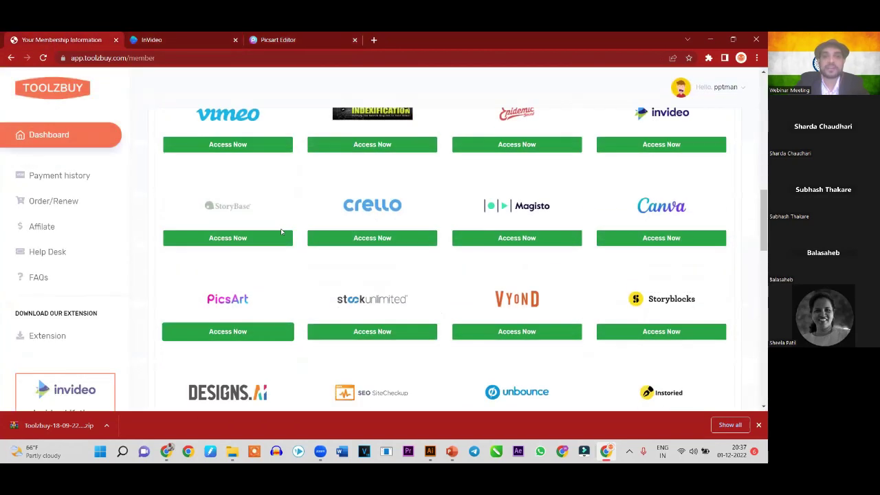
key(ctrl+Tab)
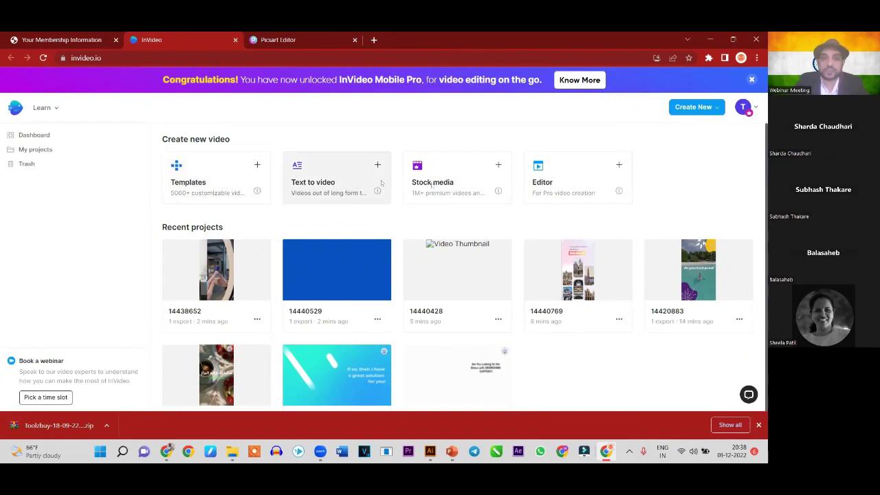
click(220, 183)
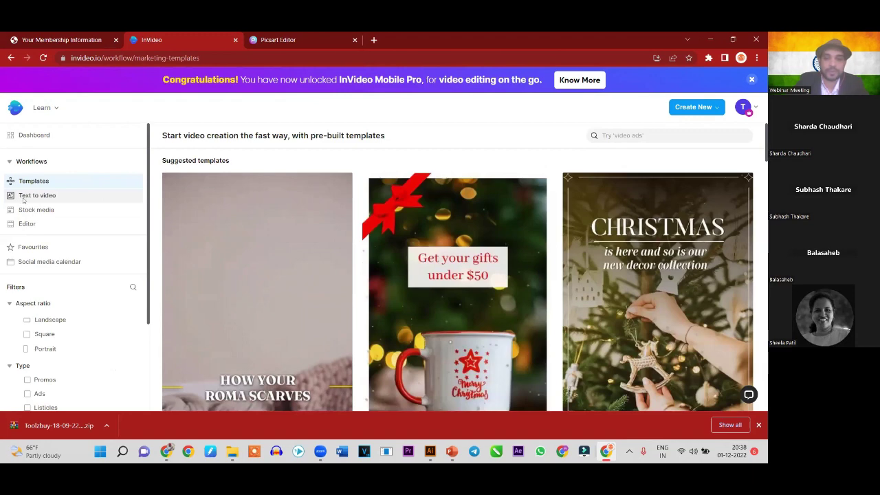
mouse_move(657, 289)
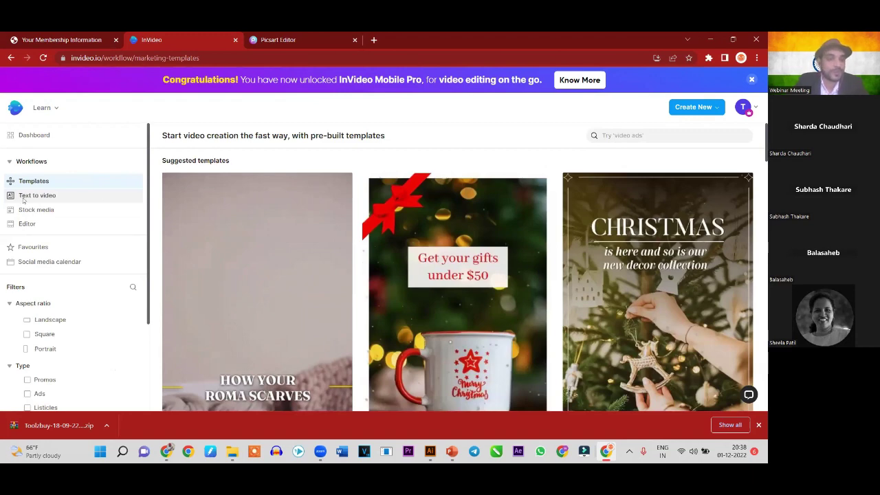
Expand InVideo's Type filter list to show every template type, through Tutorial, How-to and Vlogs
scroll(44, 245, down, 2)
scroll(45, 246, down, 2)
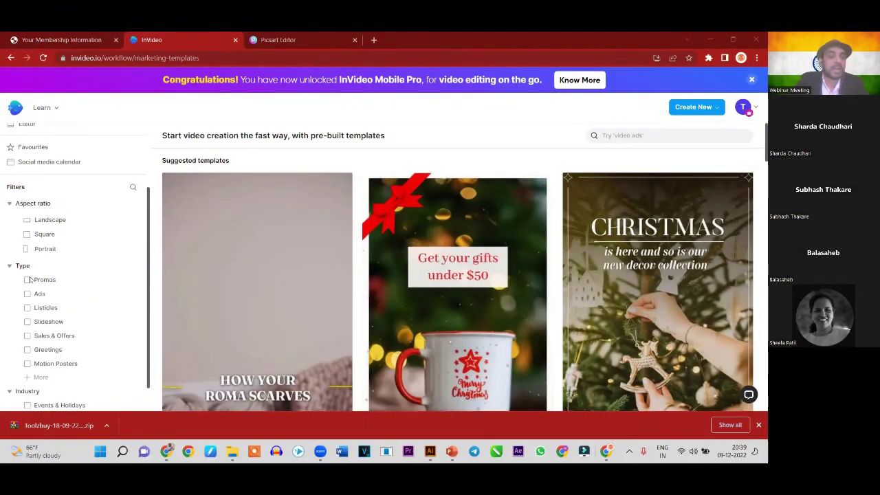
scroll(29, 279, down, 1)
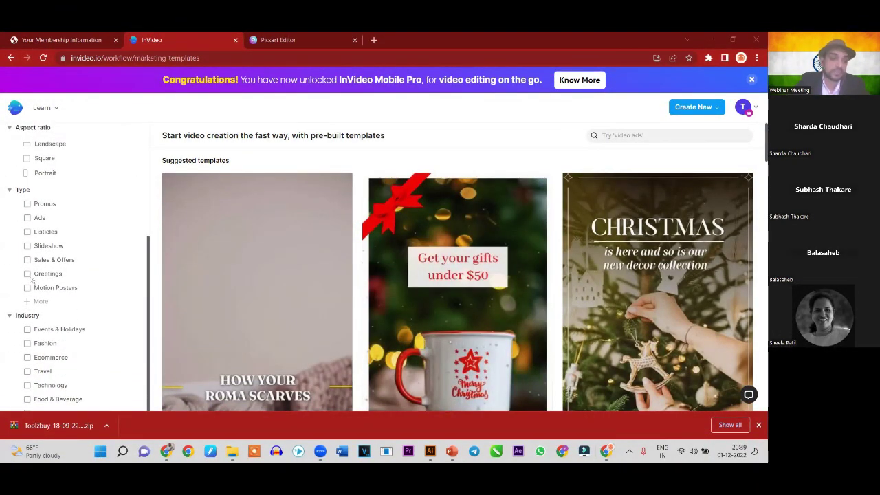
click(37, 304)
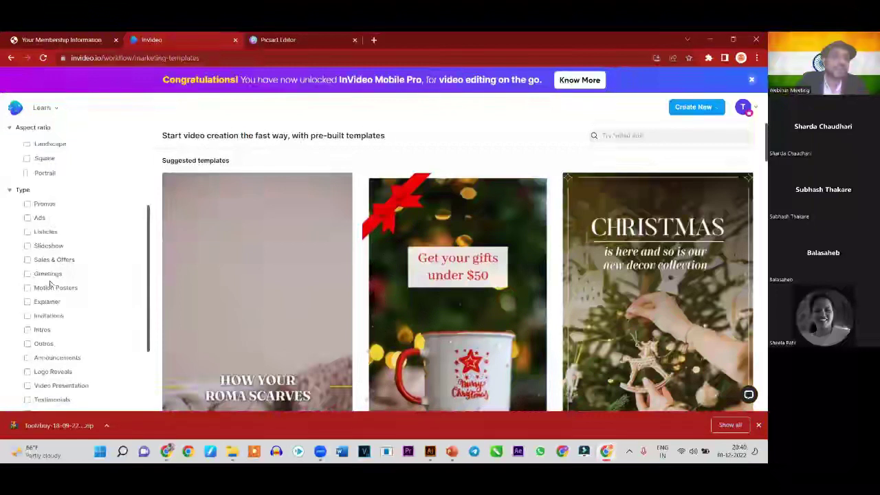
scroll(78, 278, down, 1)
scroll(78, 277, down, 1)
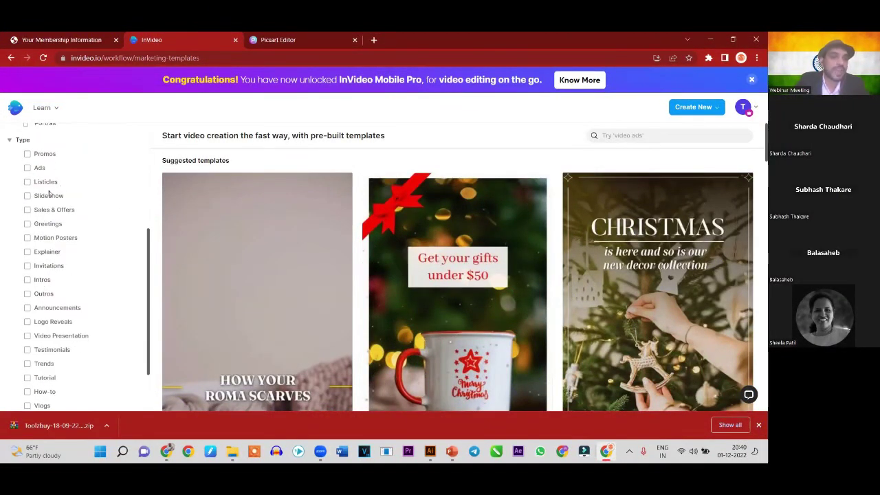
click(26, 154)
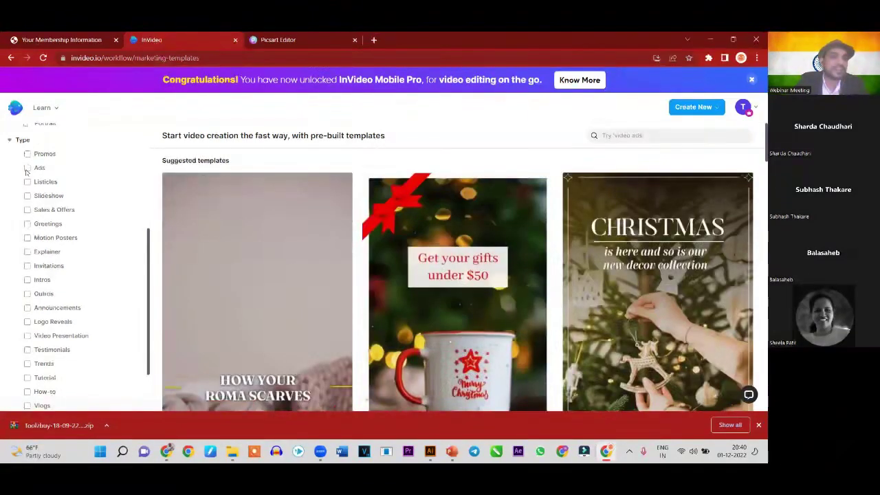
click(26, 168)
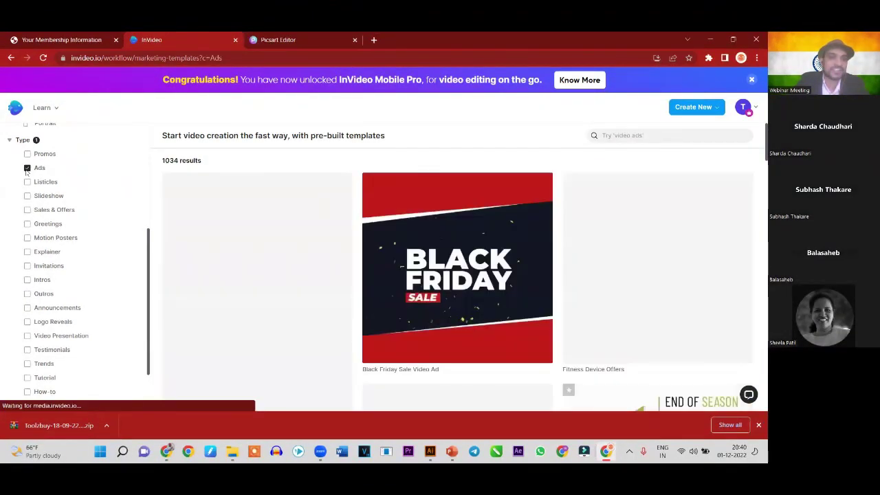
click(27, 183)
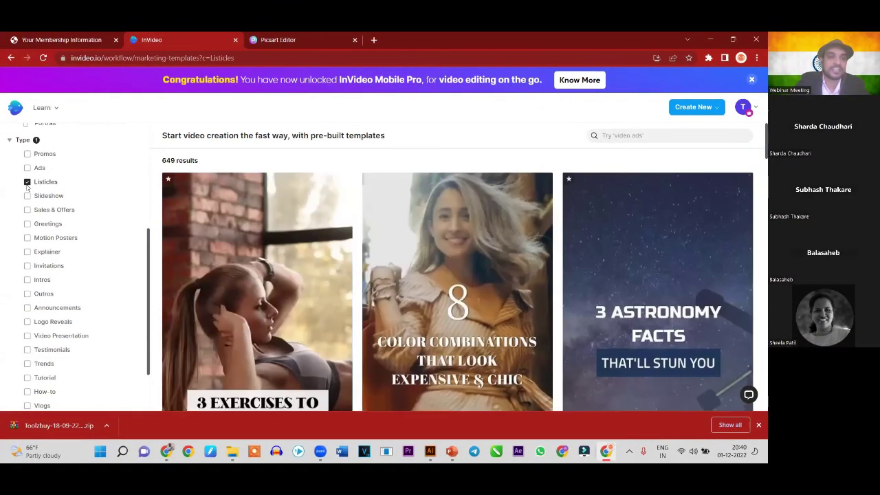
click(28, 196)
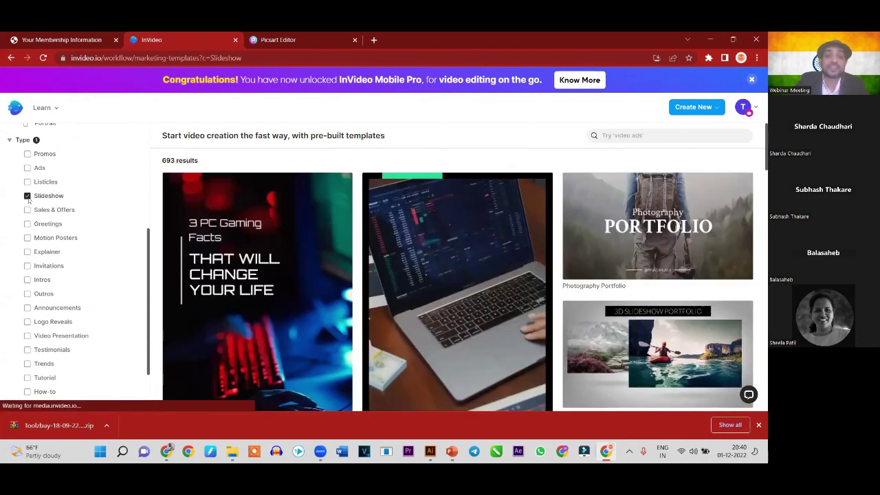
click(28, 198)
scroll(40, 220, down, 1)
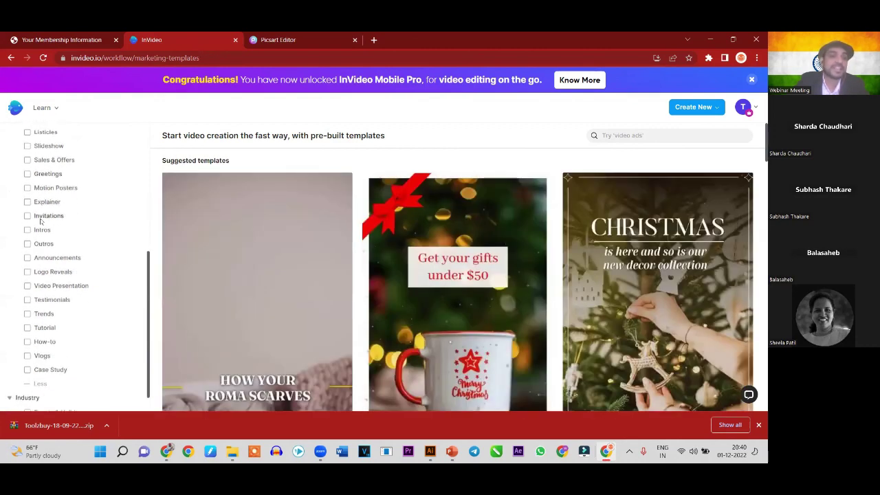
click(27, 174)
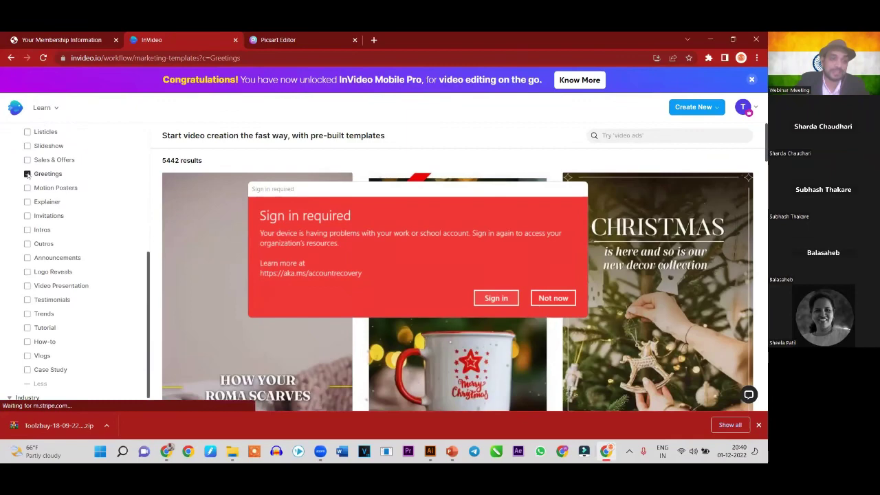
click(553, 298)
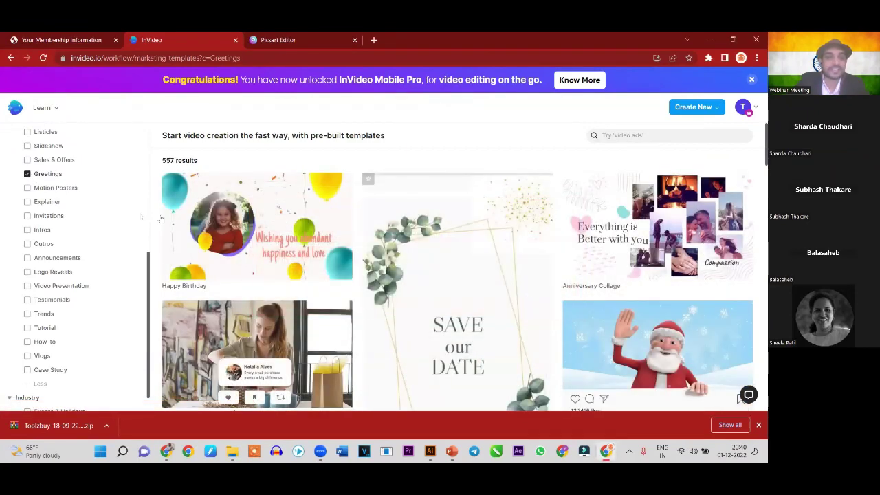
click(27, 174)
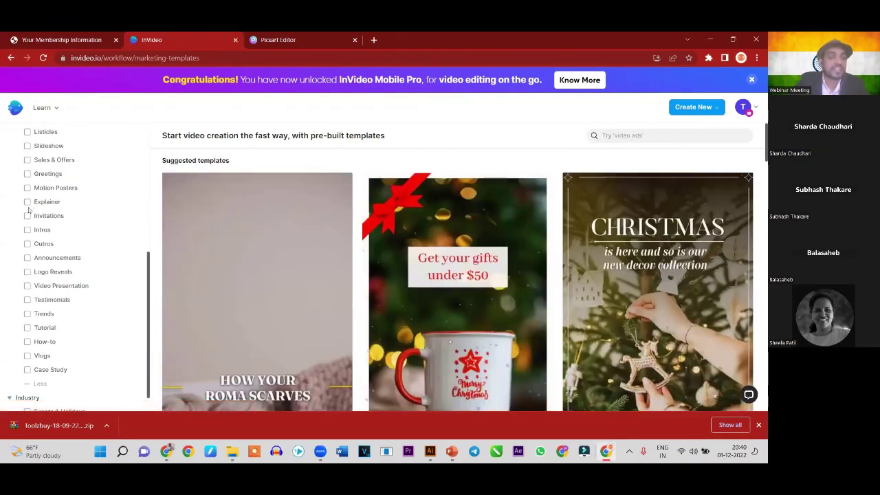
scroll(27, 219, down, 1)
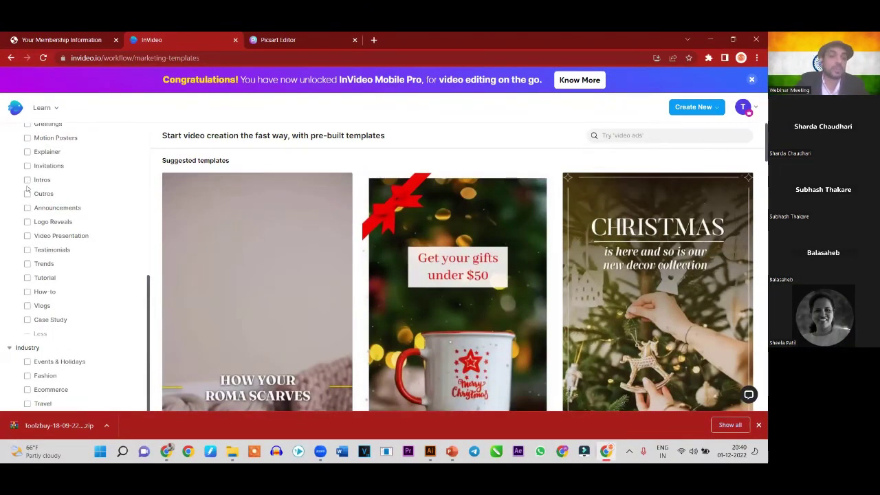
click(27, 193)
click(27, 193)
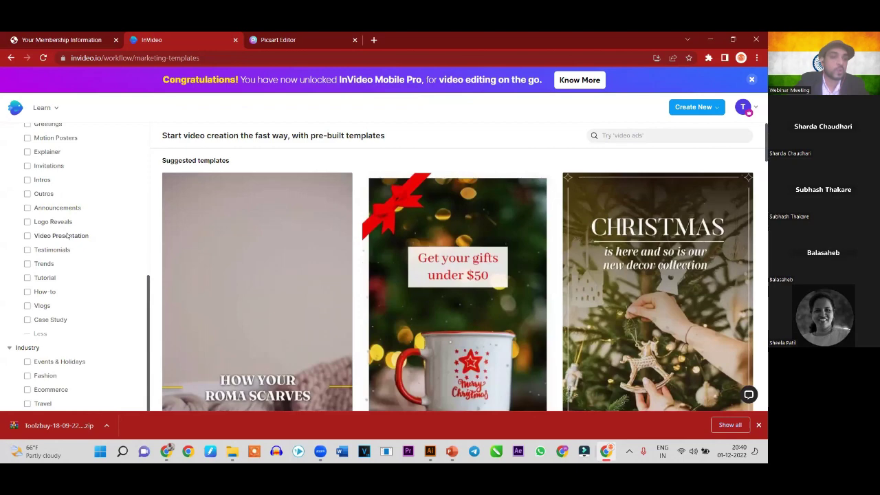
click(26, 208)
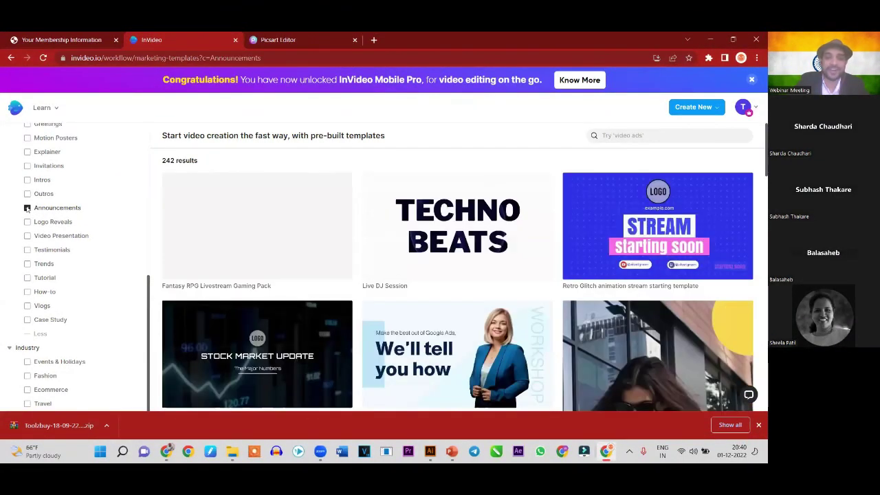
click(27, 208)
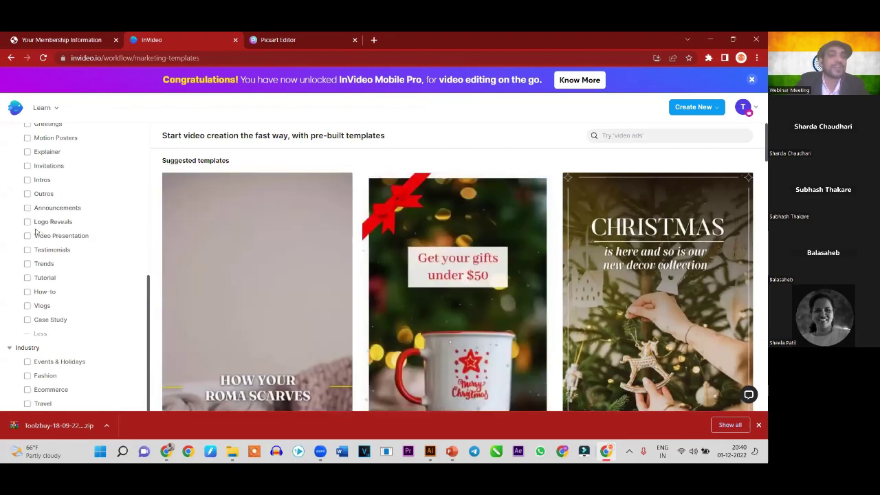
scroll(43, 234, down, 1)
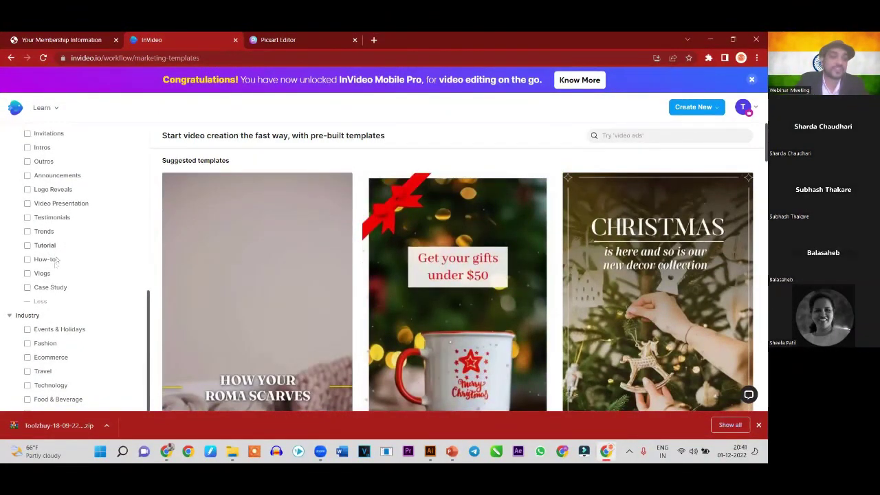
scroll(55, 290, down, 1)
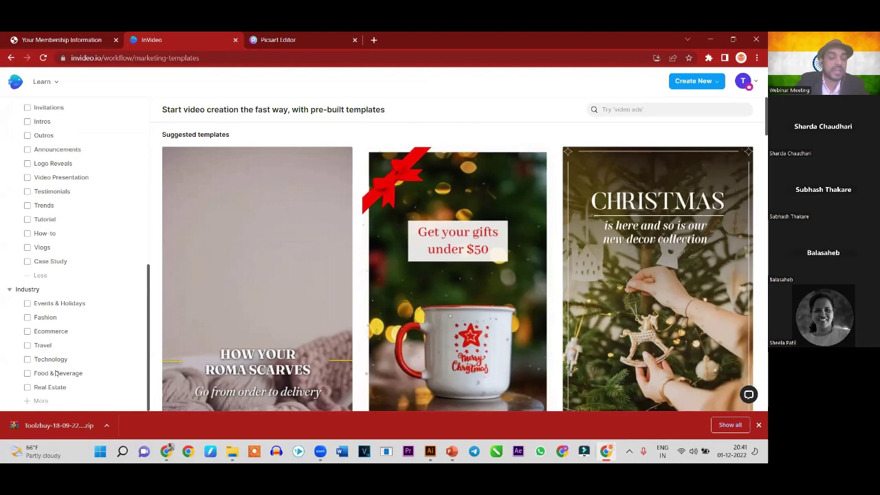
Expand the Industry list, filter to Intros, and try then clear the Education filter
click(40, 401)
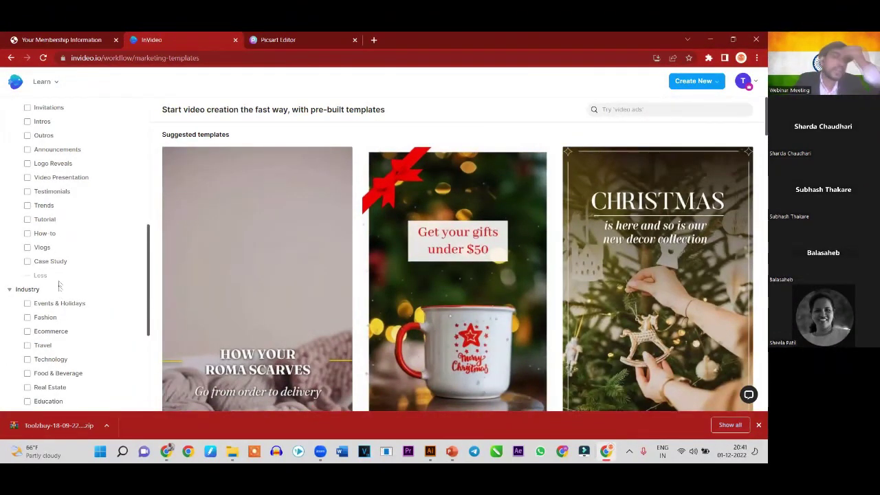
click(28, 122)
scroll(38, 227, down, 1)
scroll(40, 263, down, 2)
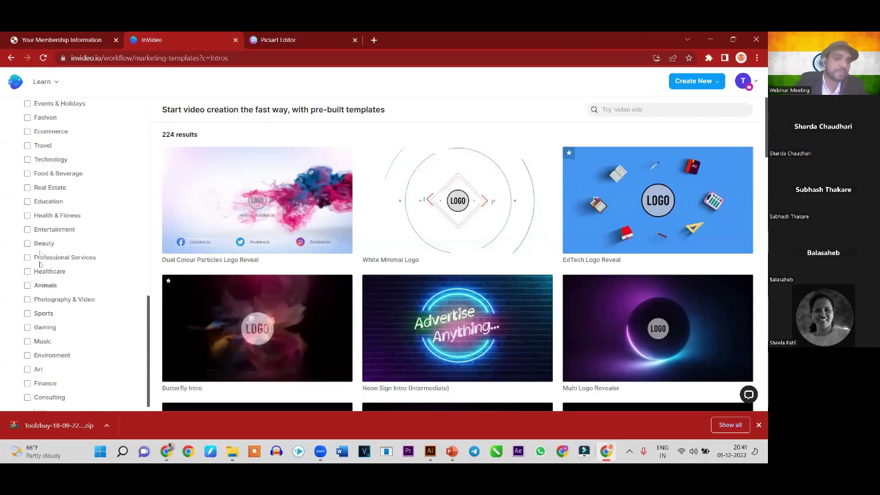
click(27, 201)
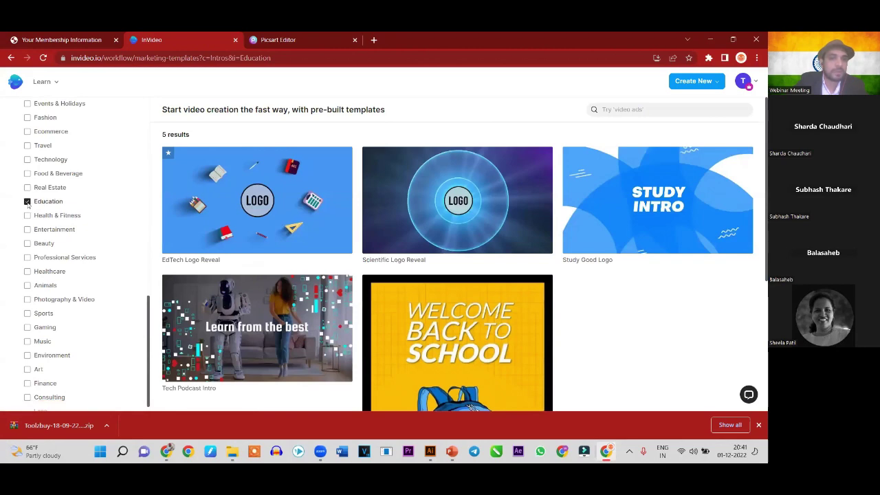
click(28, 201)
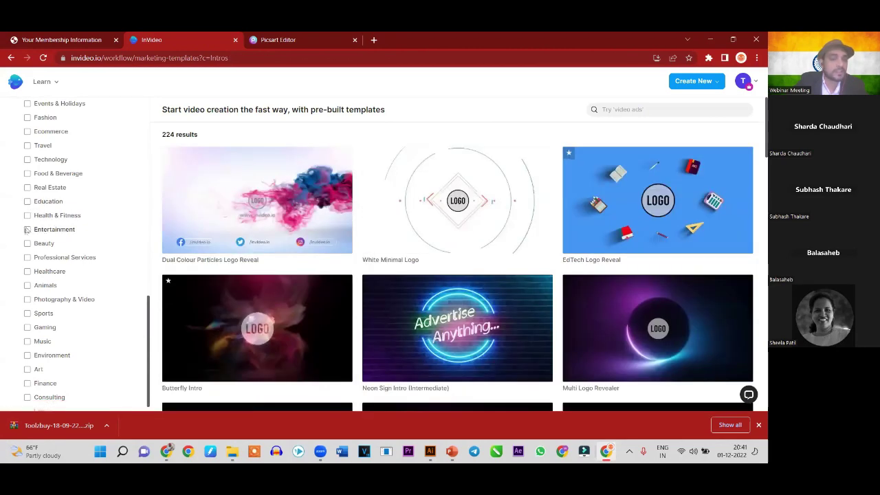
Try and clear Entertainment, then switch to Outros with Ecommerce and Travel, clearing Travel
click(27, 230)
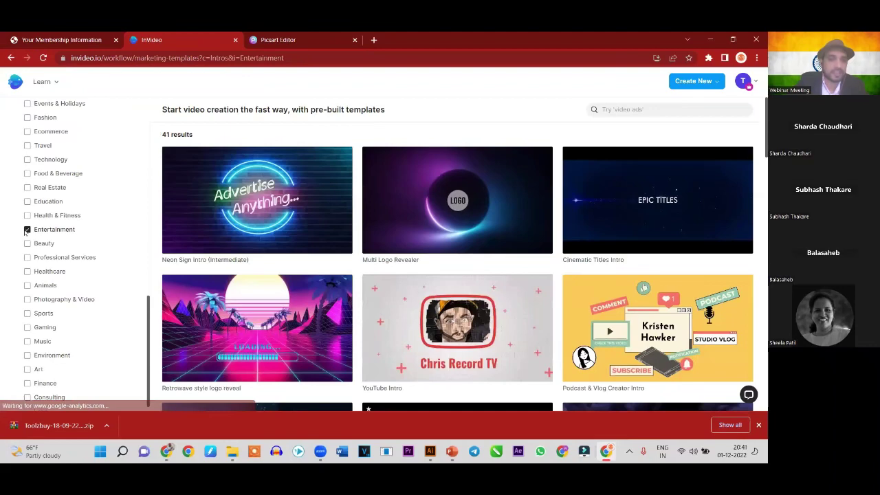
click(27, 230)
scroll(46, 304, up, 2)
scroll(26, 198, up, 2)
click(27, 185)
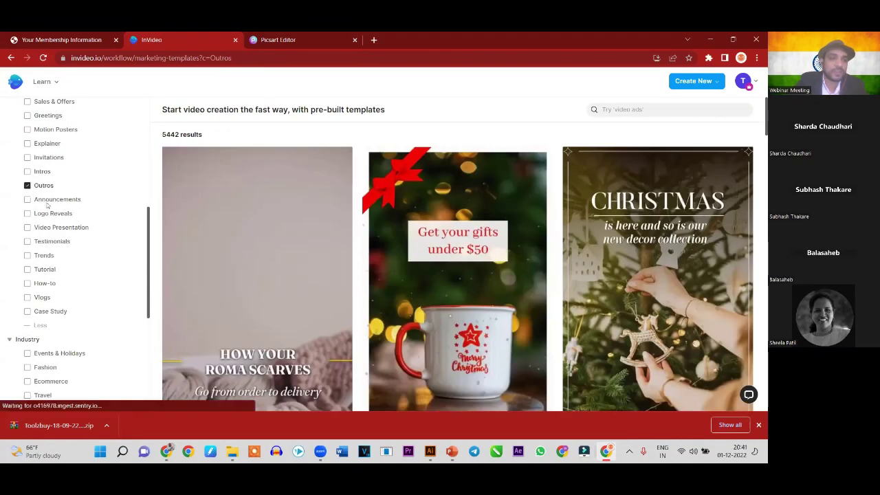
scroll(49, 221, down, 3)
click(27, 234)
click(27, 231)
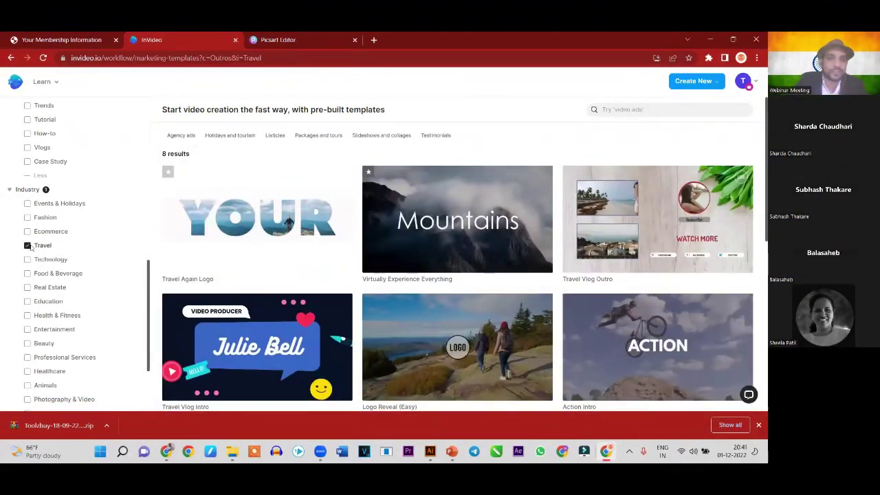
click(27, 245)
Scroll the filter sidebar and re-filter the gallery to Intros only
scroll(21, 206, up, 3)
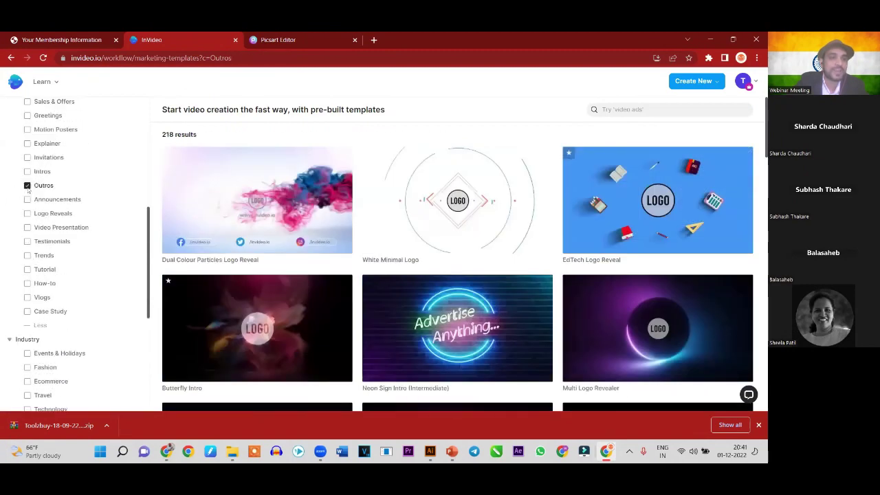
scroll(31, 160, up, 2)
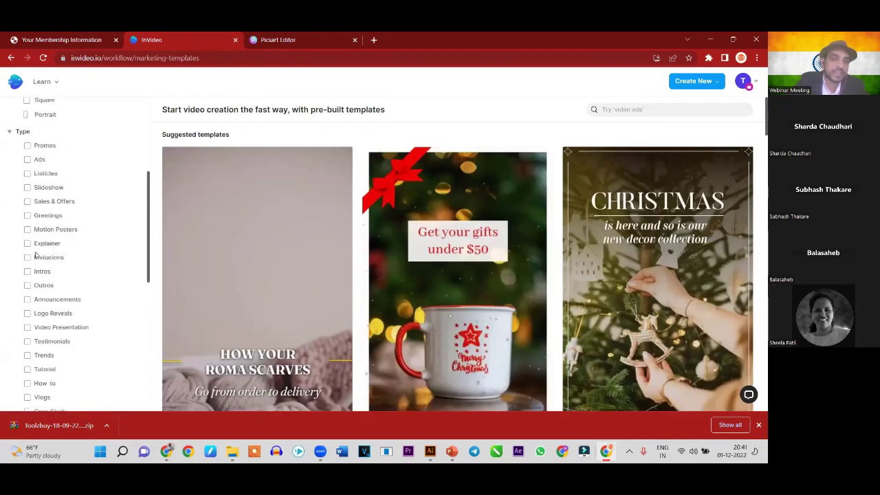
scroll(36, 255, down, 5)
scroll(35, 262, down, 5)
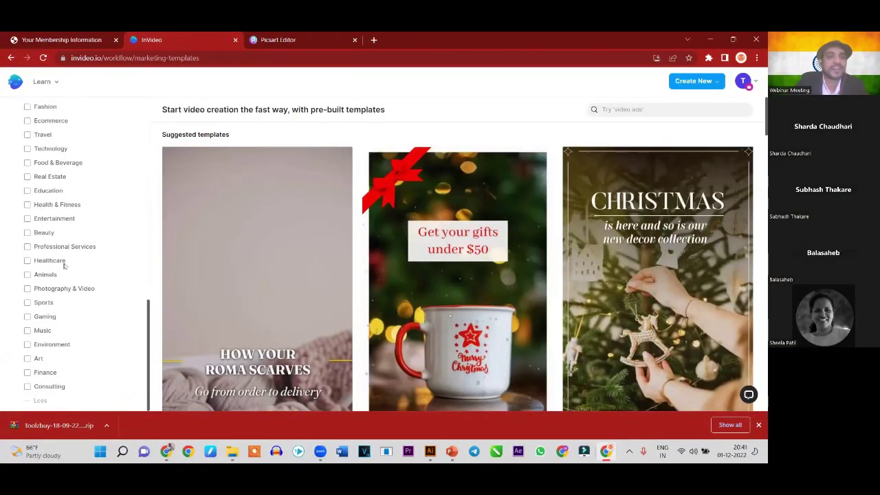
scroll(70, 259, up, 3)
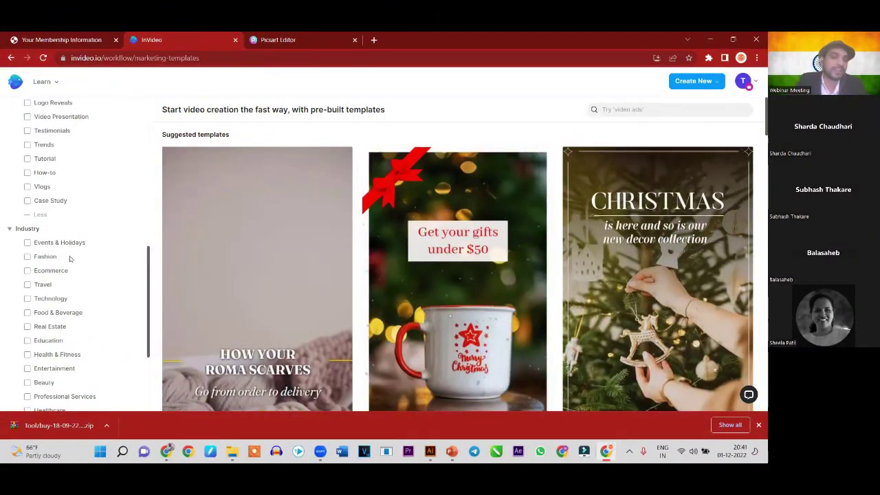
scroll(93, 314, up, 2)
scroll(93, 313, up, 2)
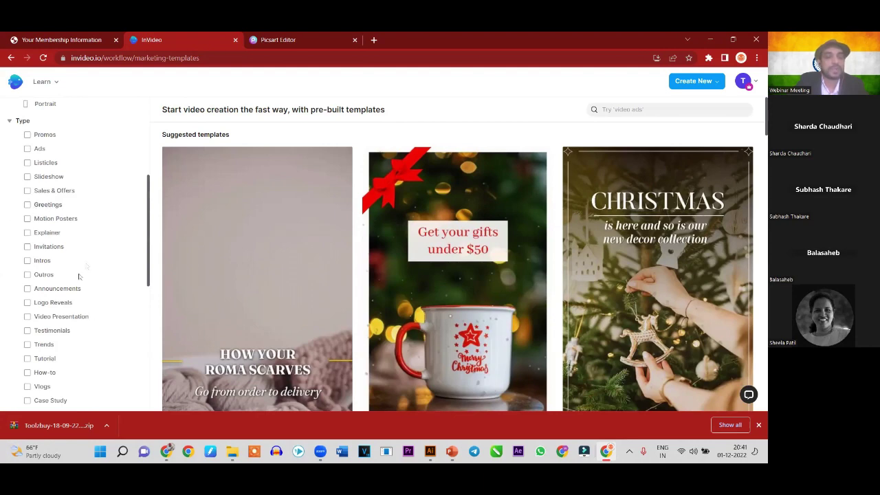
click(27, 262)
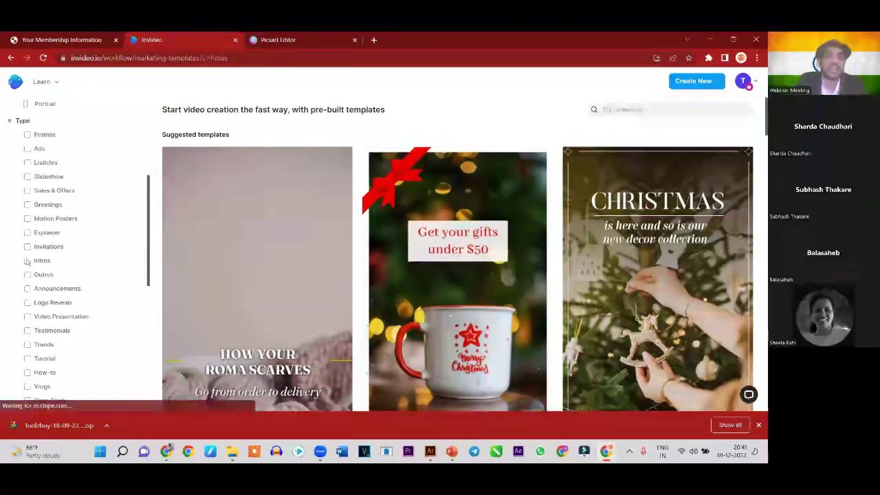
Browse the Intros templates such as Neon Sign Intro, Multi Logo Revealer and Explosion Logo Reveal
scroll(277, 244, down, 1)
scroll(46, 307, down, 4)
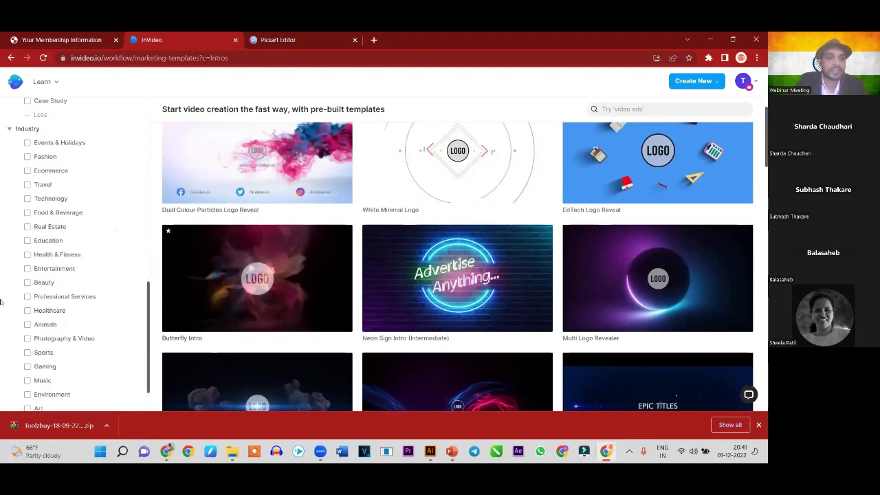
scroll(346, 250, up, 1)
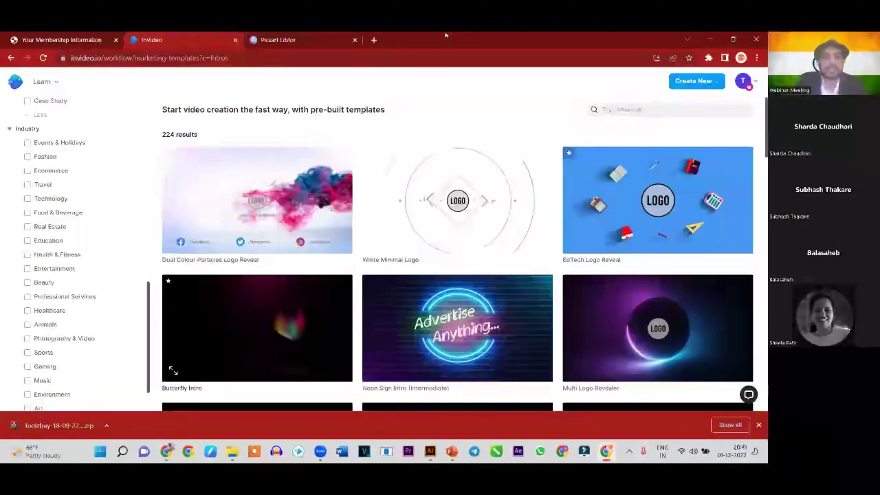
scroll(269, 313, down, 1)
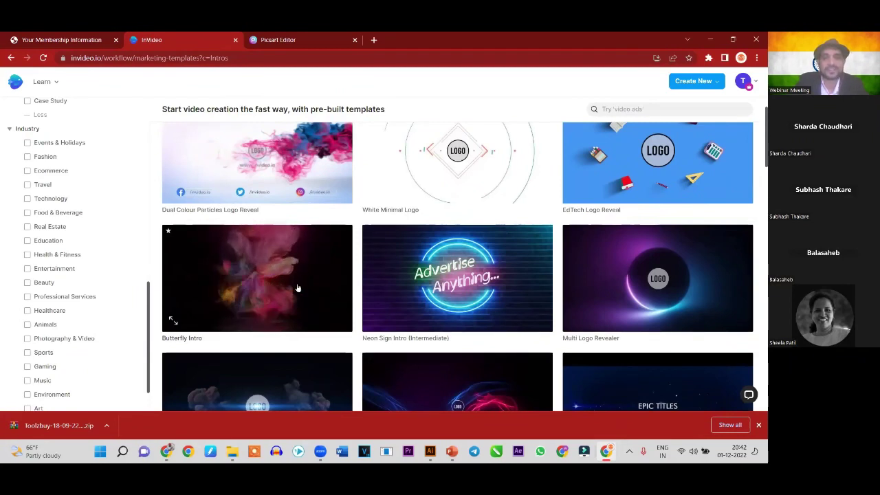
scroll(297, 287, down, 1)
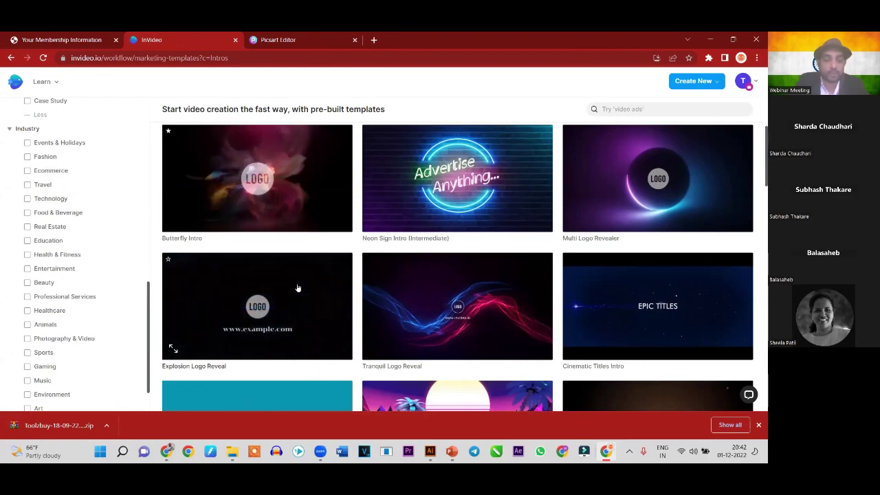
scroll(298, 287, down, 2)
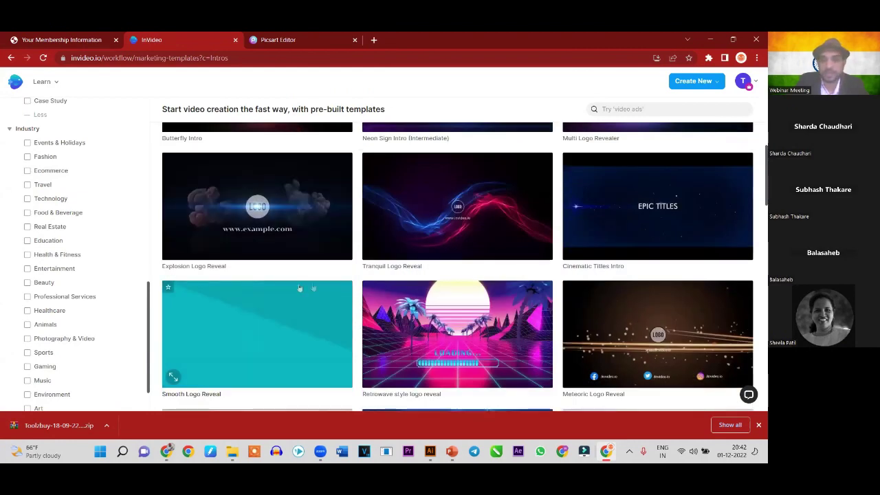
scroll(339, 245, down, 1)
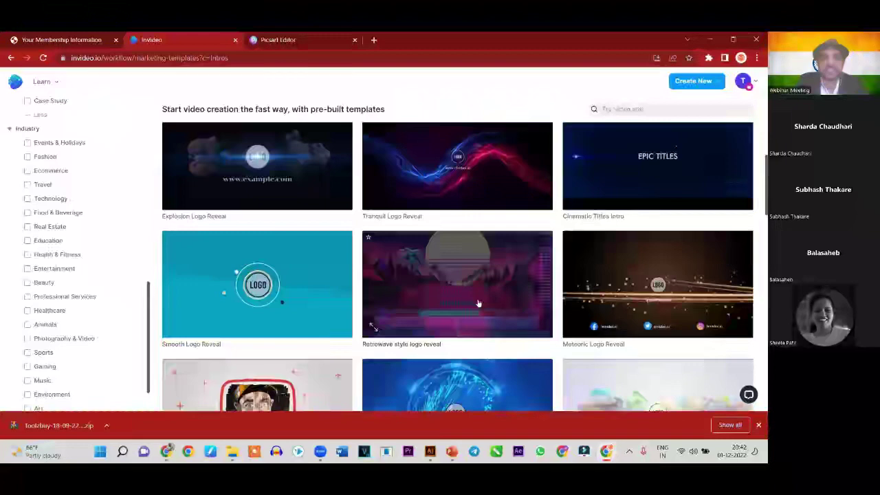
scroll(477, 302, down, 2)
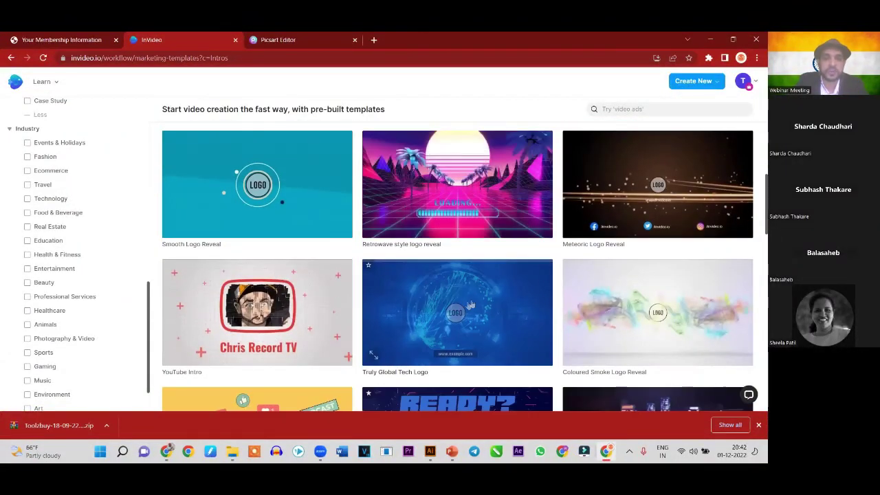
scroll(474, 212, down, 2)
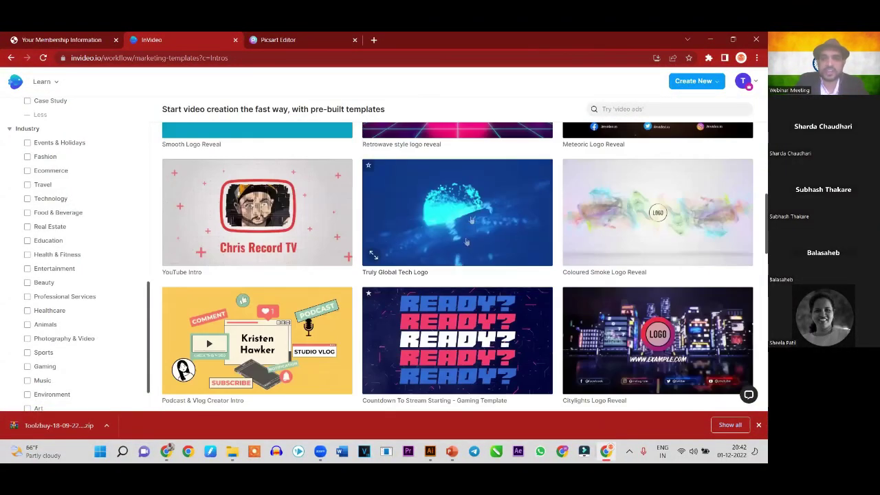
scroll(312, 311, down, 2)
scroll(312, 312, down, 2)
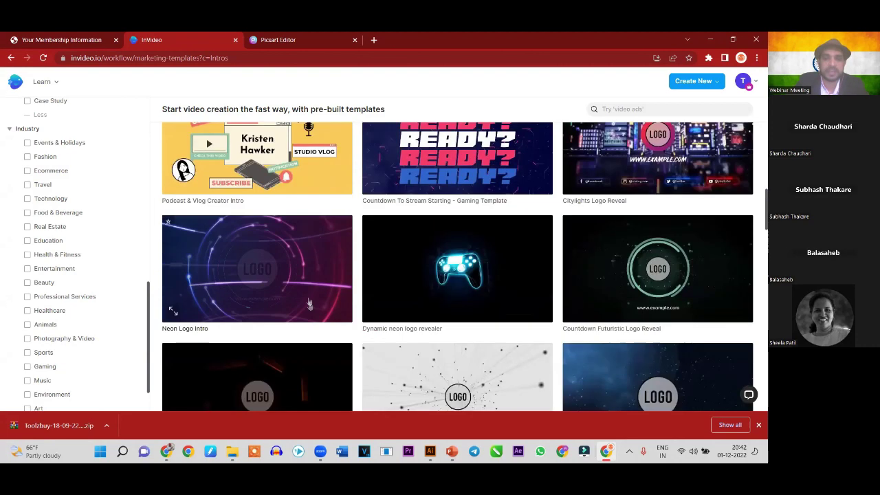
scroll(309, 300, down, 2)
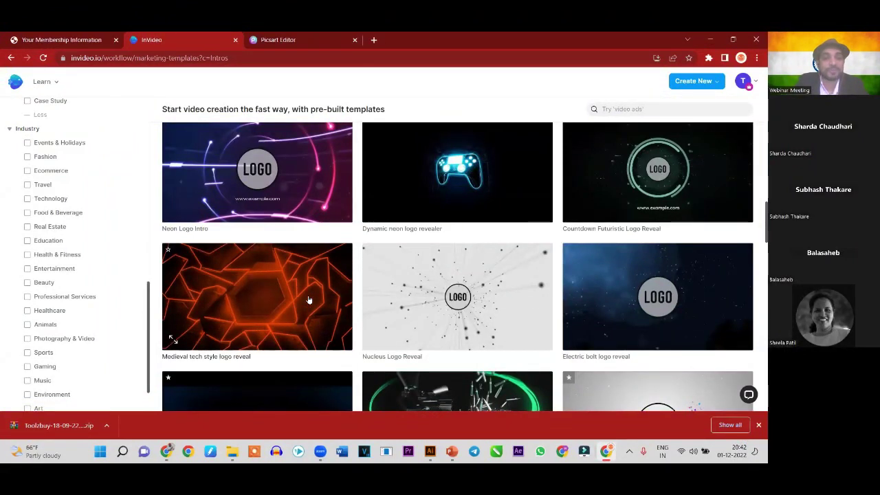
mouse_move(257, 297)
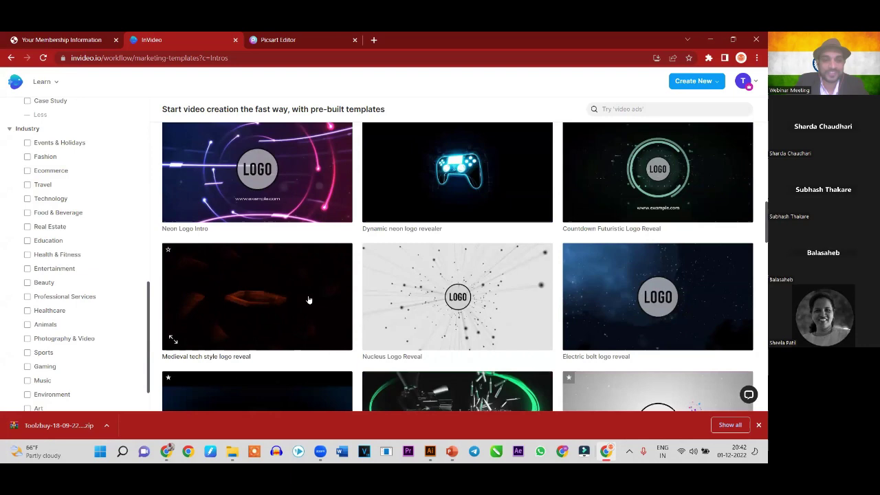
scroll(308, 300, down, 2)
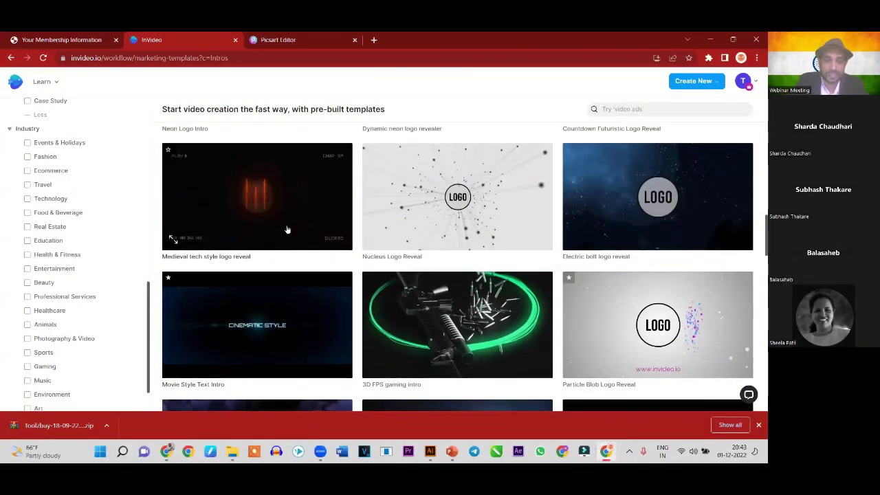
scroll(286, 233, down, 1)
scroll(283, 236, down, 1)
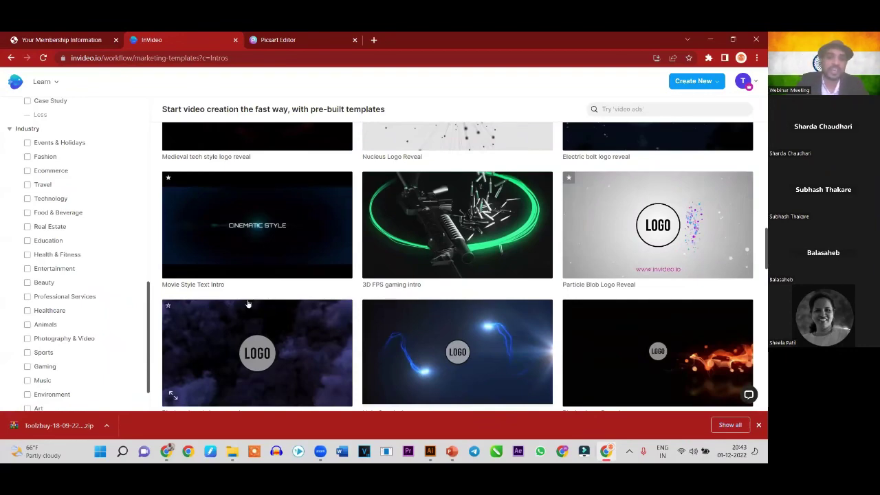
scroll(248, 305, down, 2)
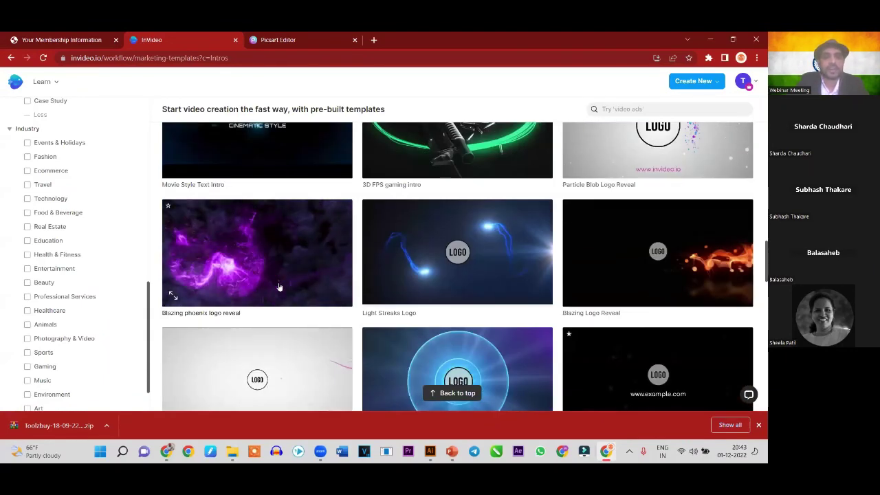
scroll(279, 287, up, 2)
scroll(279, 286, up, 1)
scroll(279, 287, down, 2)
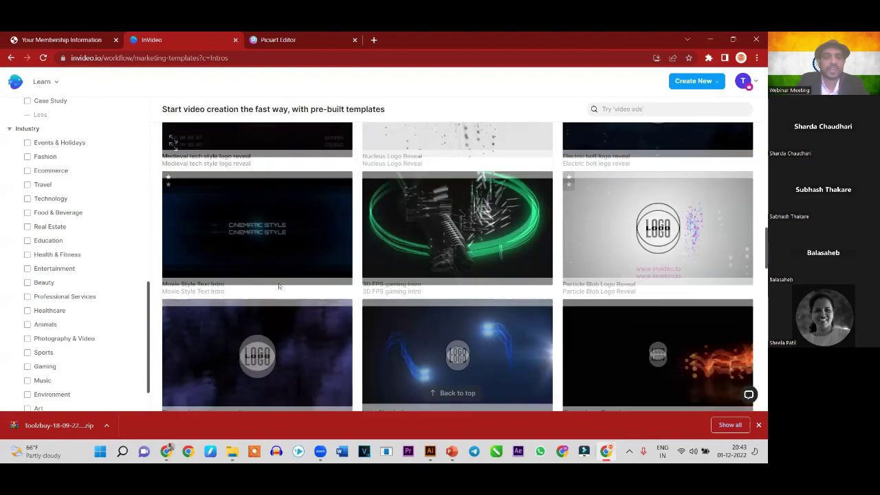
scroll(279, 287, down, 2)
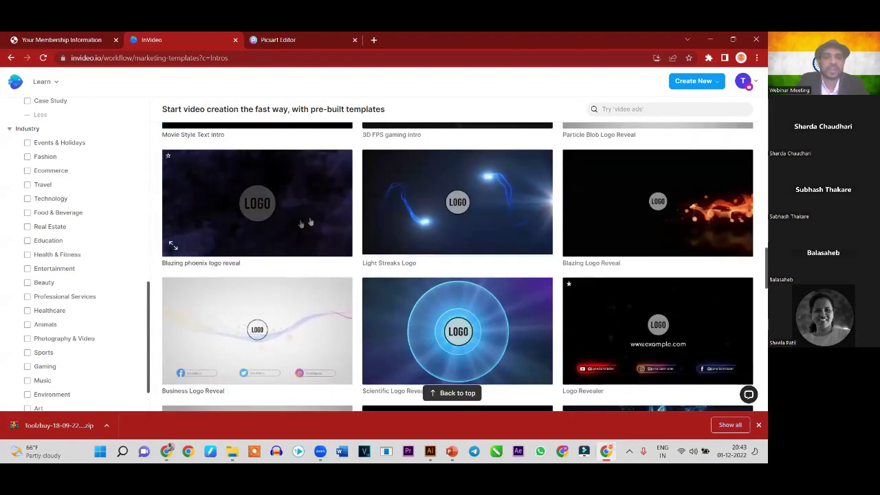
scroll(301, 225, down, 2)
scroll(485, 265, up, 3)
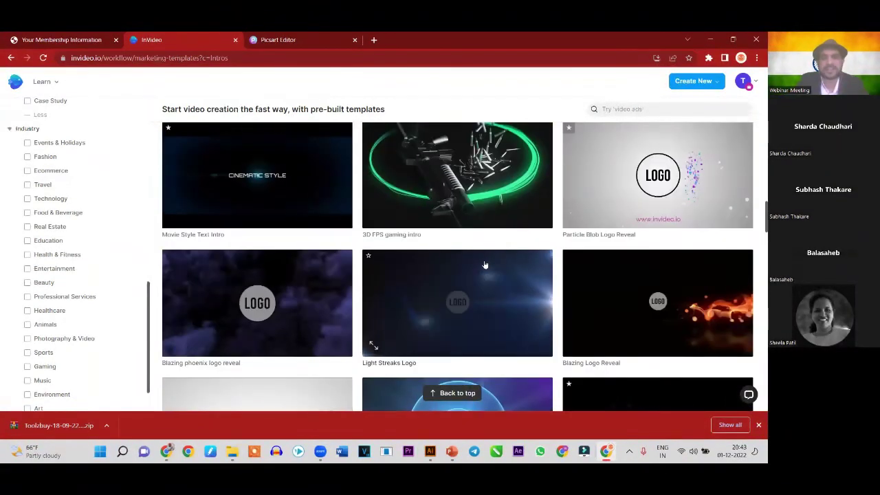
scroll(485, 265, up, 4)
scroll(435, 265, up, 3)
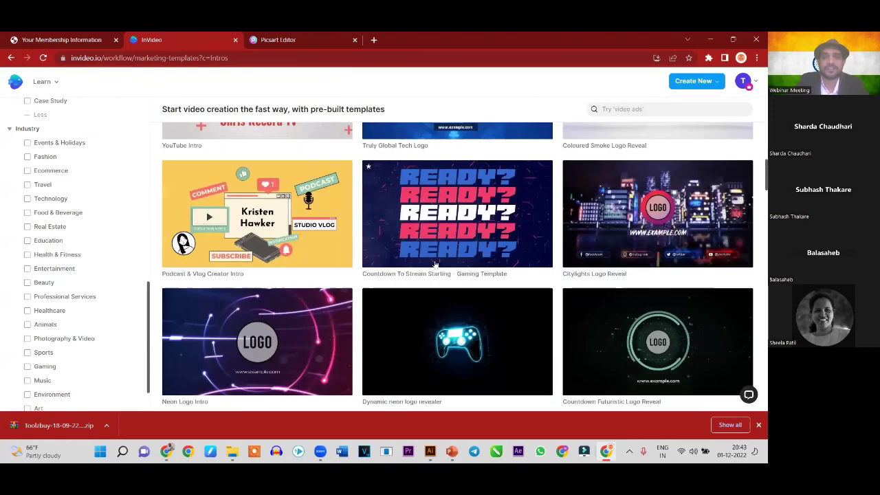
scroll(435, 263, up, 5)
scroll(438, 265, up, 3)
scroll(437, 265, up, 2)
scroll(311, 291, down, 1)
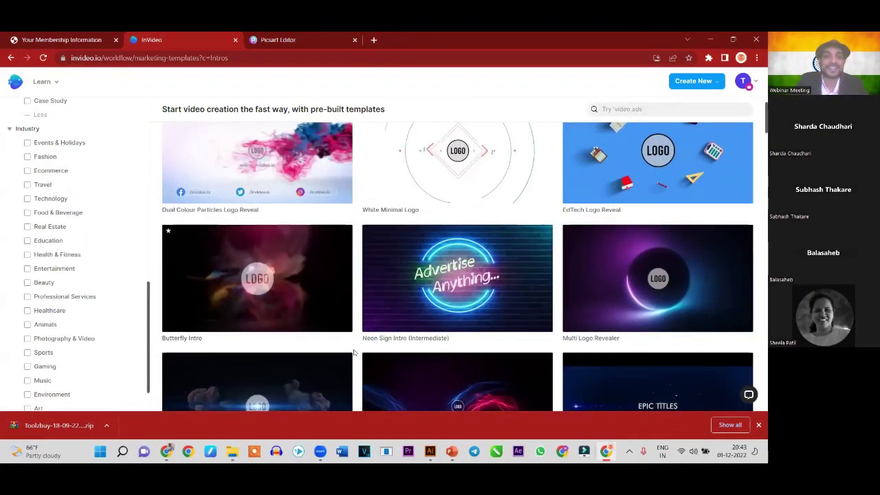
scroll(354, 352, down, 2)
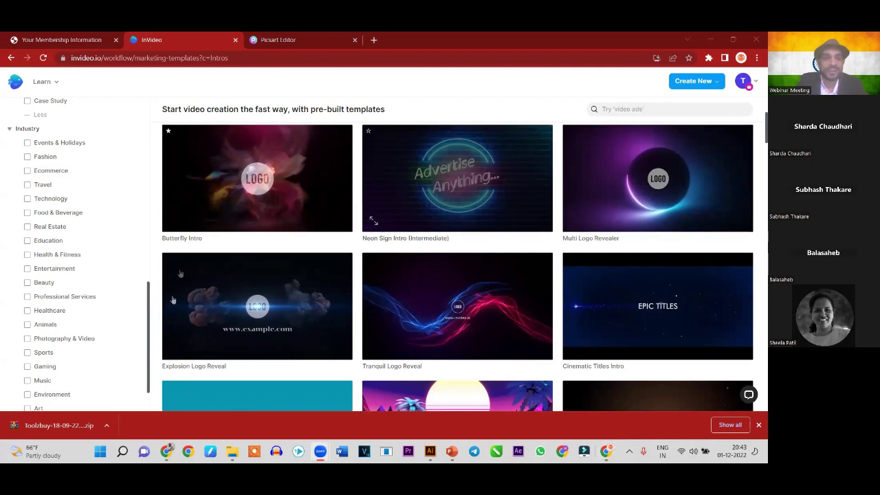
mouse_move(256, 277)
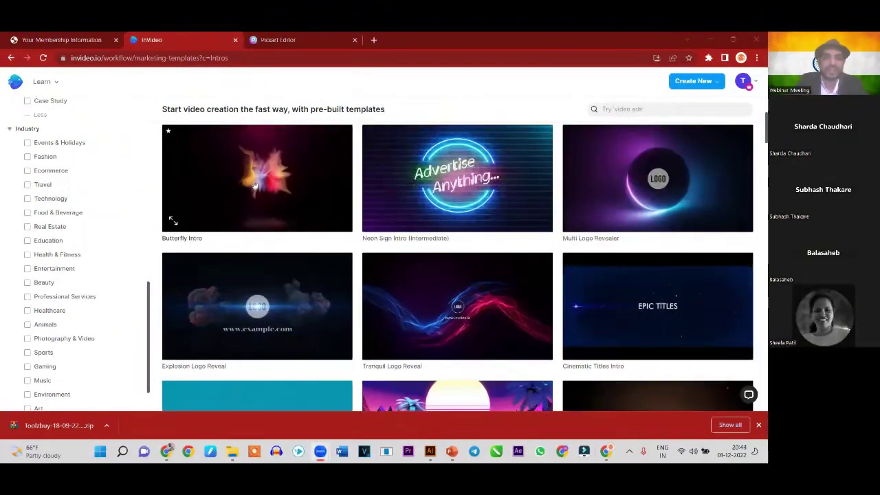
mouse_move(658, 178)
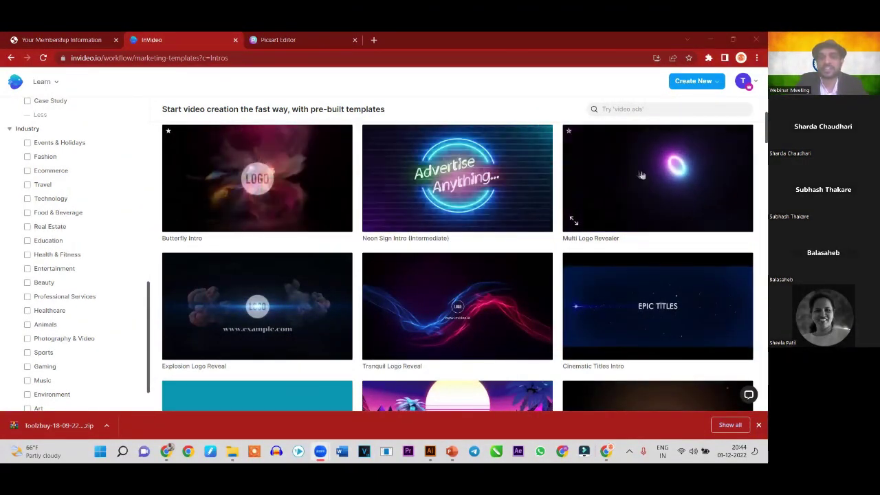
Preview Multi Logo Revealer on its detail page and start a 12-second 16:9 project from it
click(638, 174)
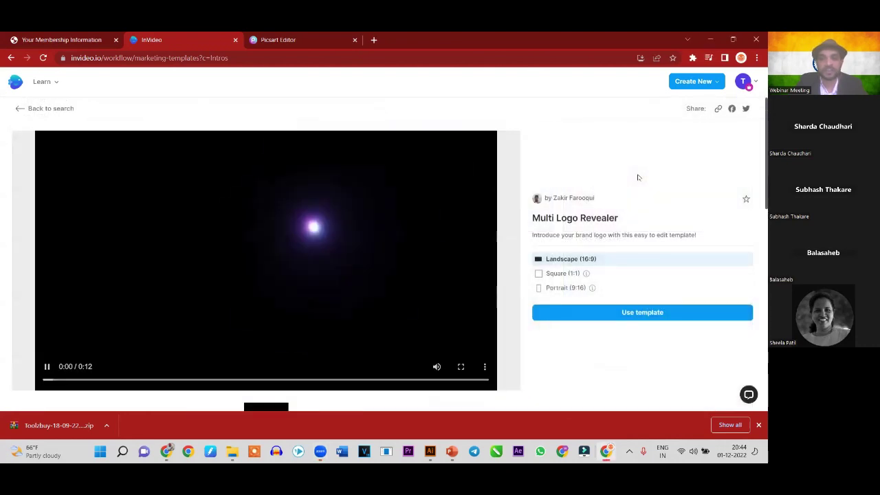
scroll(161, 266, down, 2)
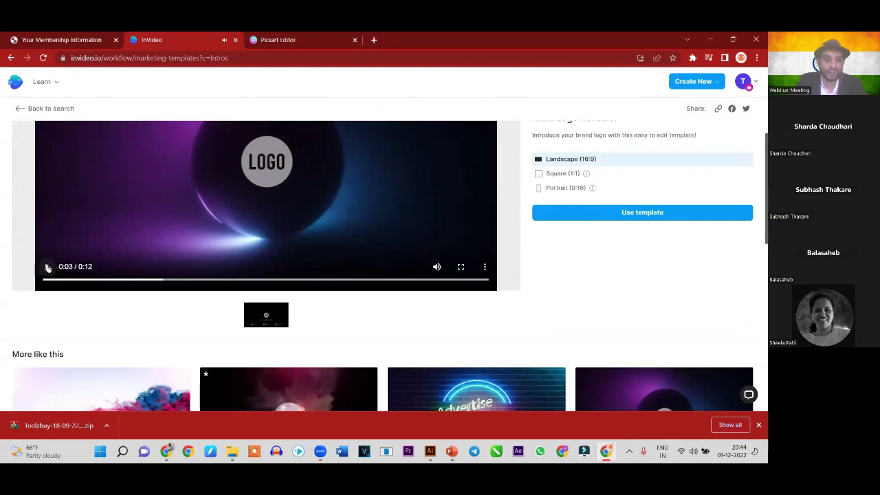
scroll(48, 269, up, 2)
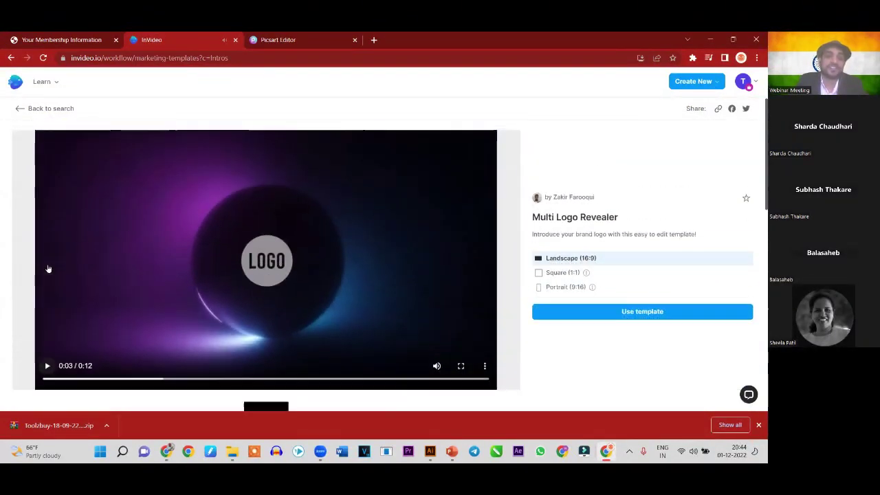
scroll(48, 269, down, 1)
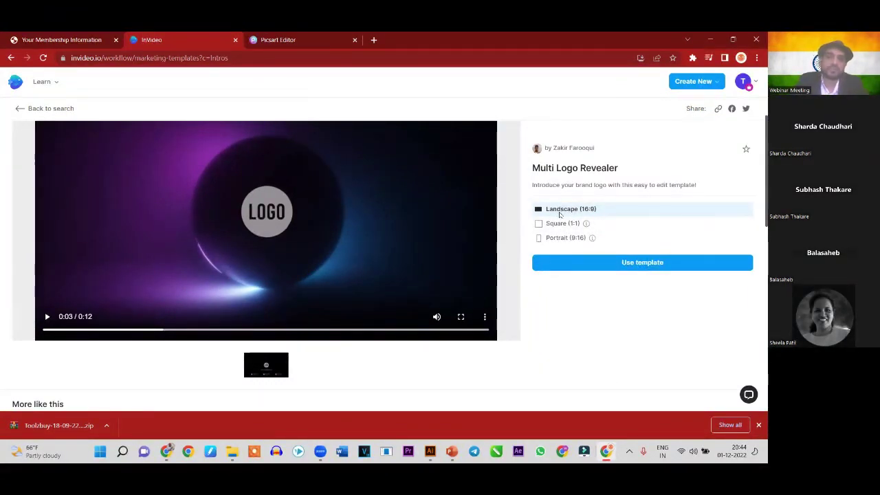
click(634, 263)
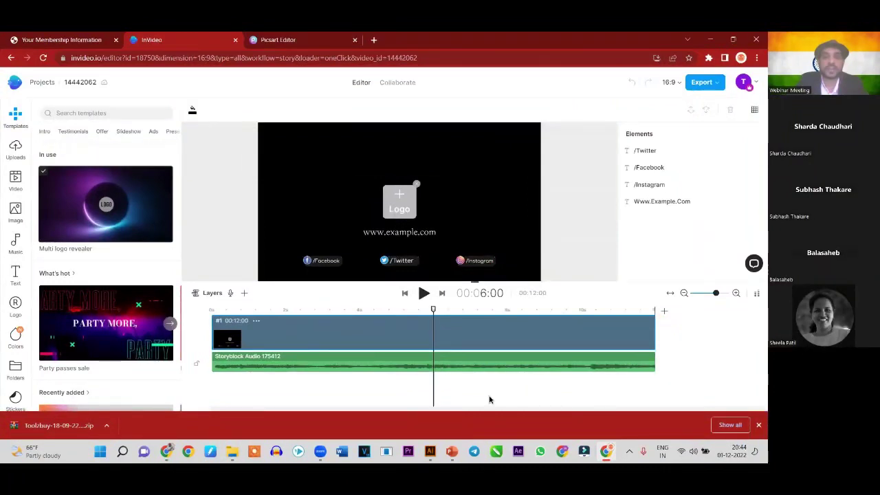
Scrub the template's timeline back and forth to review the logo-reveal animation
mouse_move(426, 311)
drag(431, 311, 424, 311)
drag(289, 311, 226, 321)
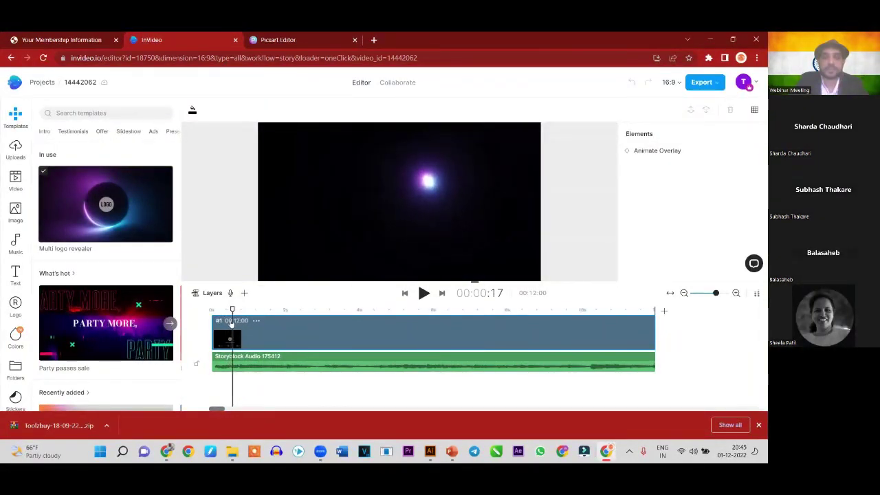
mouse_move(227, 321)
mouse_down()
mouse_move(334, 338)
mouse_move(235, 330)
mouse_move(417, 330)
mouse_move(296, 333)
mouse_move(330, 333)
mouse_up()
click(395, 203)
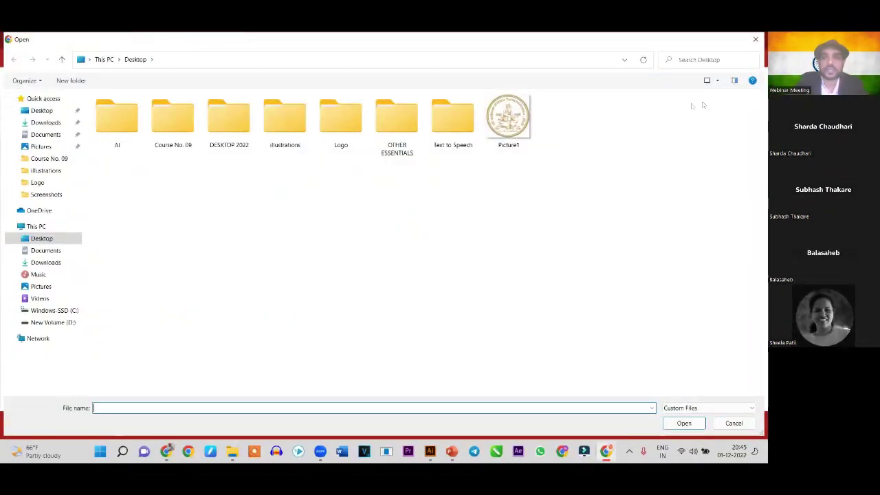
Upload Picture1.png from the Desktop as the project logo, cancelling a second file picker
double_click(504, 112)
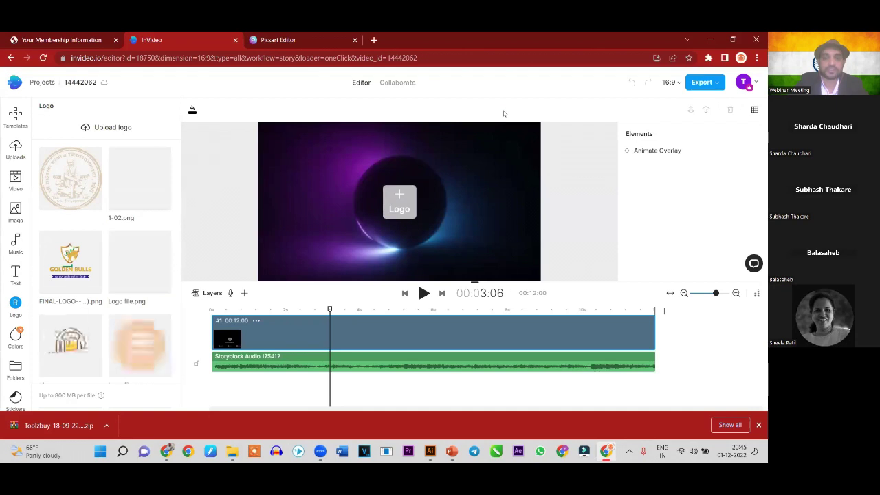
click(467, 215)
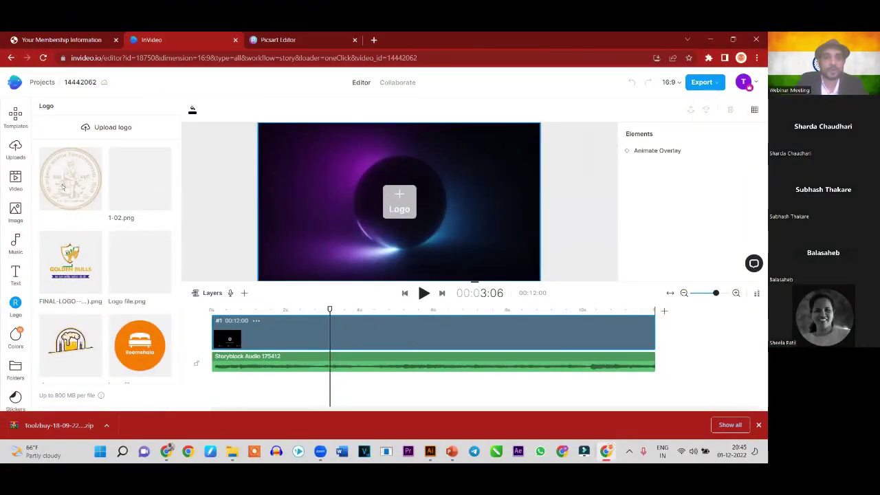
click(413, 187)
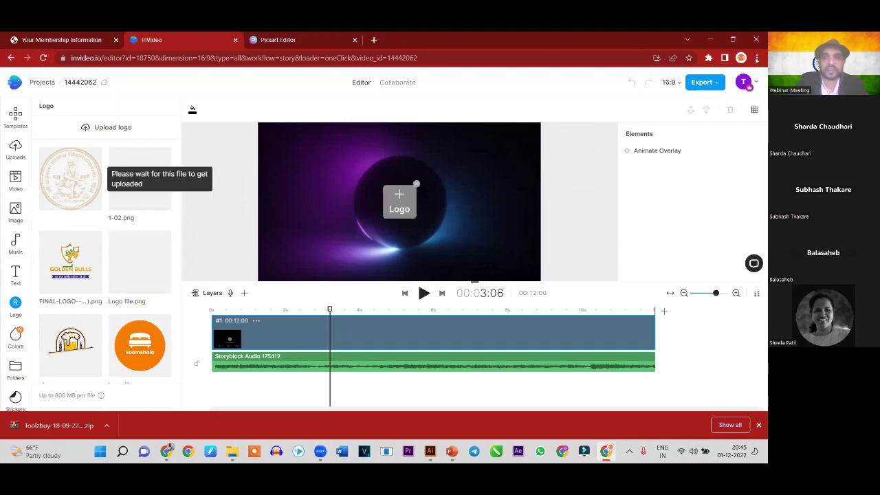
key(Escape)
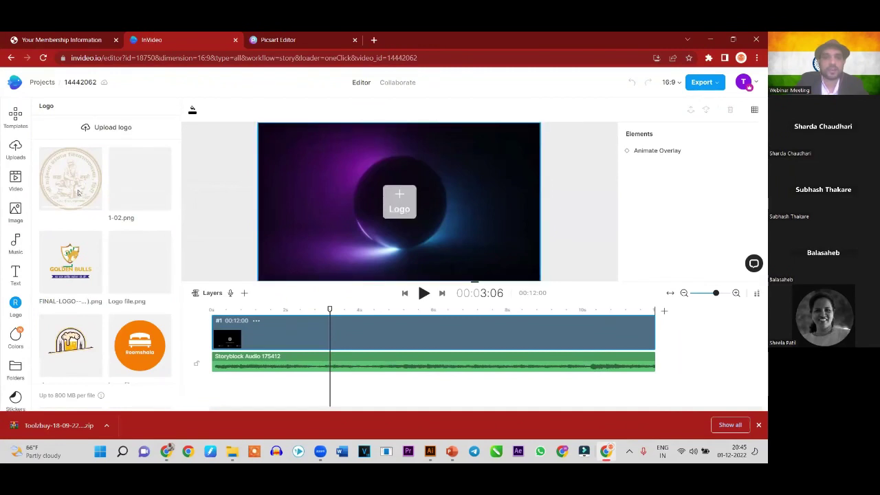
drag(190, 212, 281, 215)
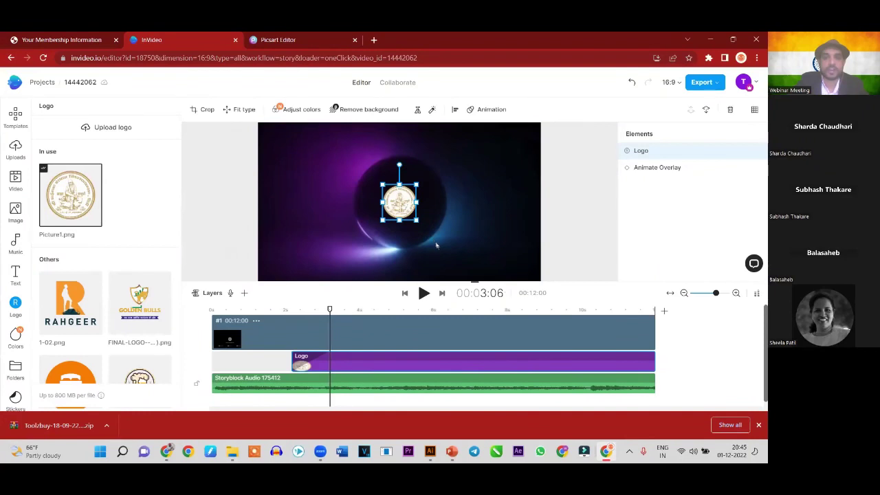
Enlarge the Picture1 logo by its corners to fill the circle, then scrub to the reveal's start
drag(436, 245, 439, 248)
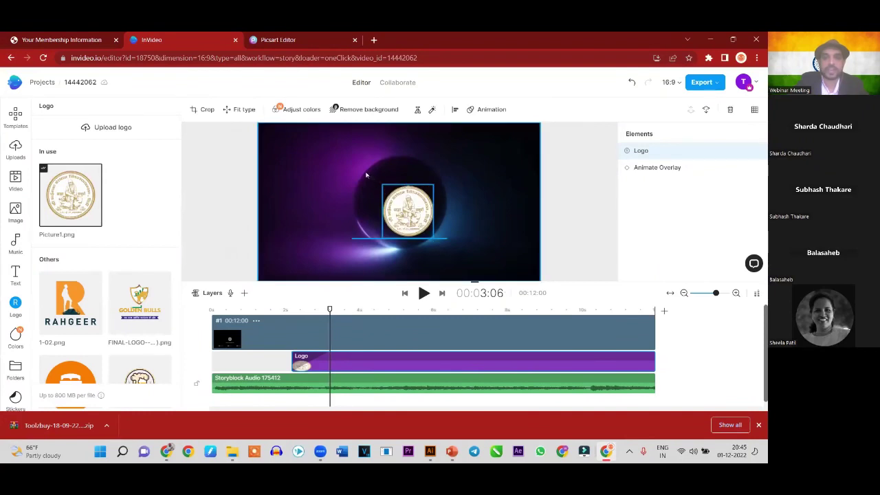
drag(354, 164, 352, 161)
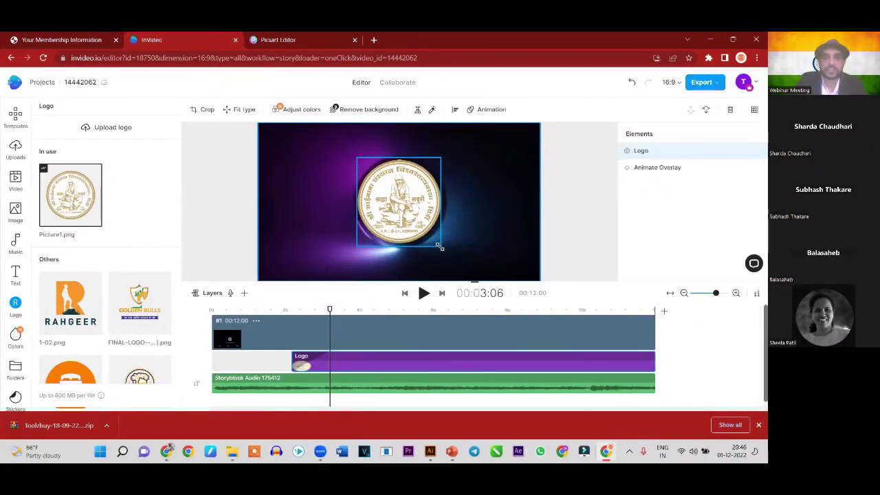
click(381, 204)
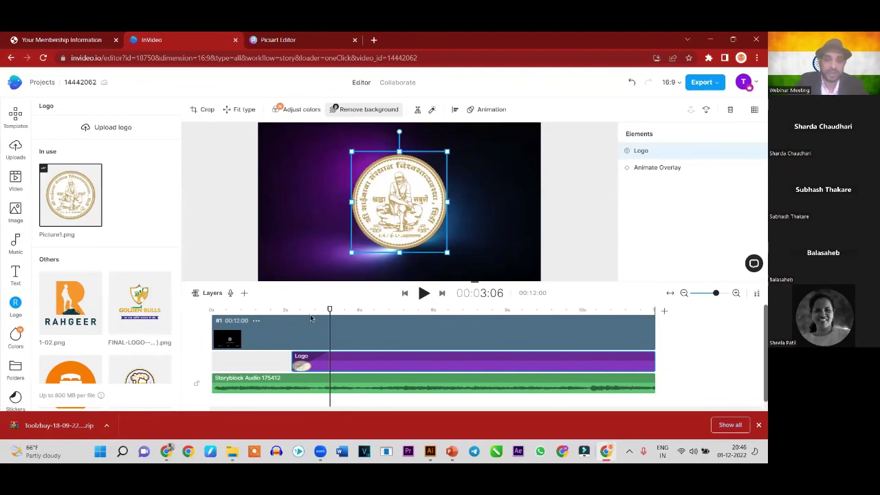
click(268, 320)
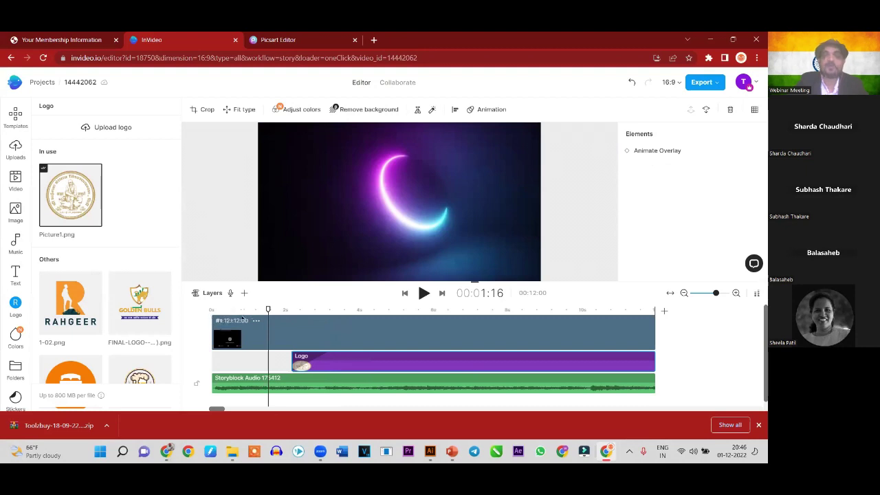
drag(242, 320, 253, 313)
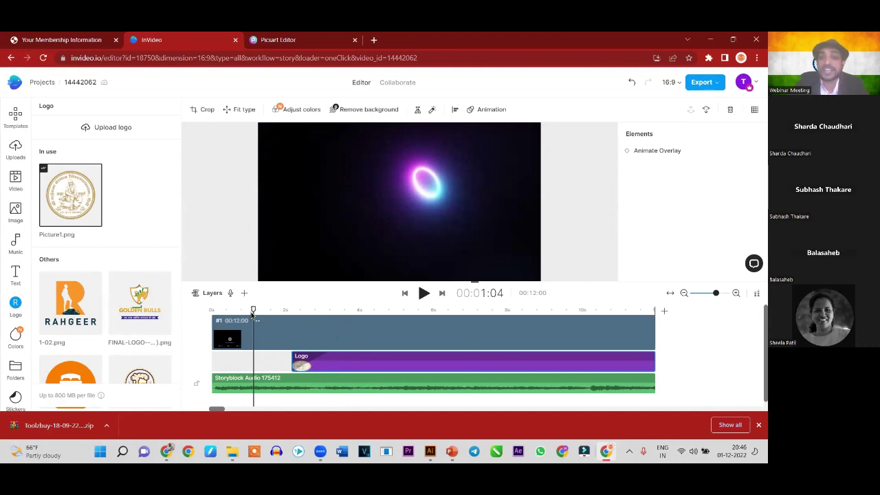
click(296, 38)
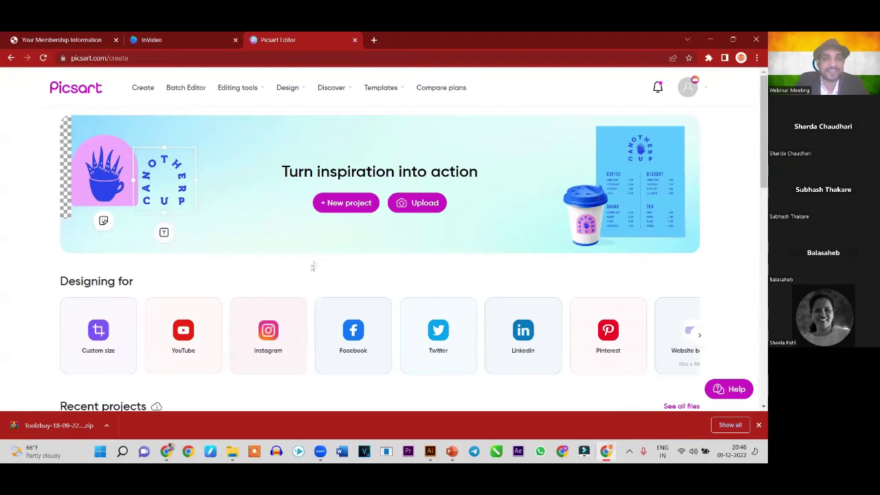
scroll(313, 263, down, 5)
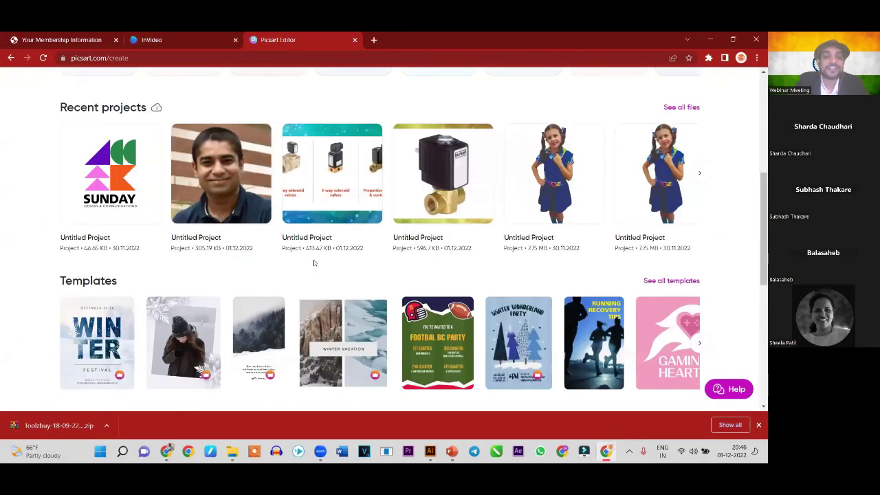
scroll(314, 263, up, 5)
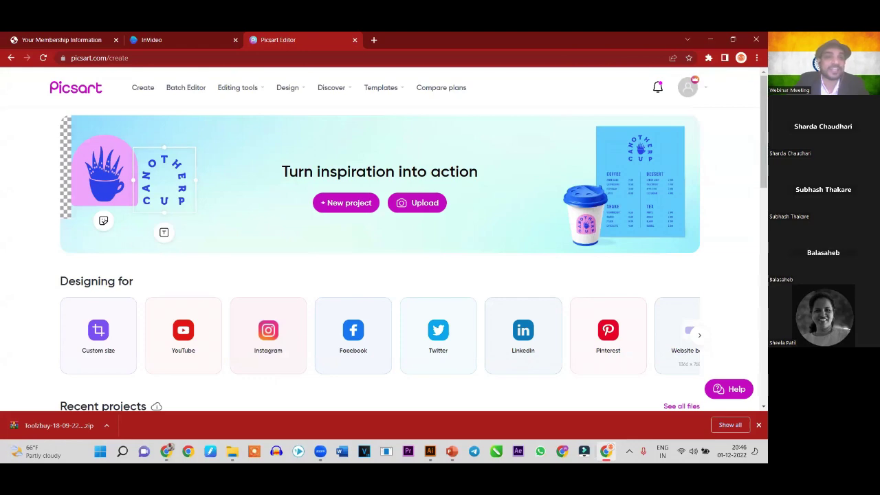
click(165, 39)
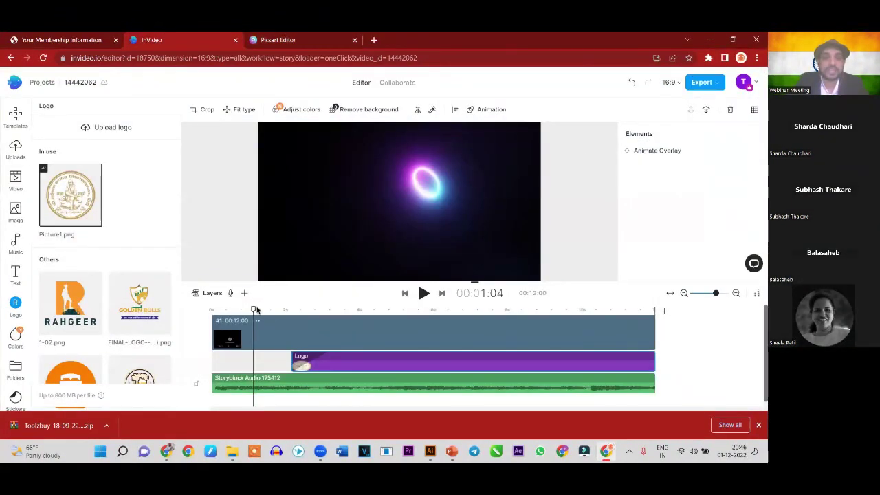
Replay the coin-logo video, then select the /Facebook and /Instagram text
drag(254, 313, 181, 326)
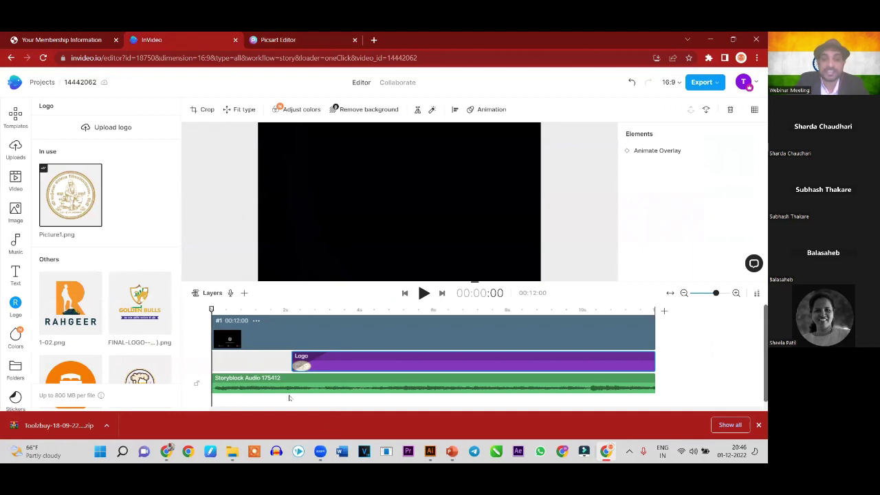
click(424, 293)
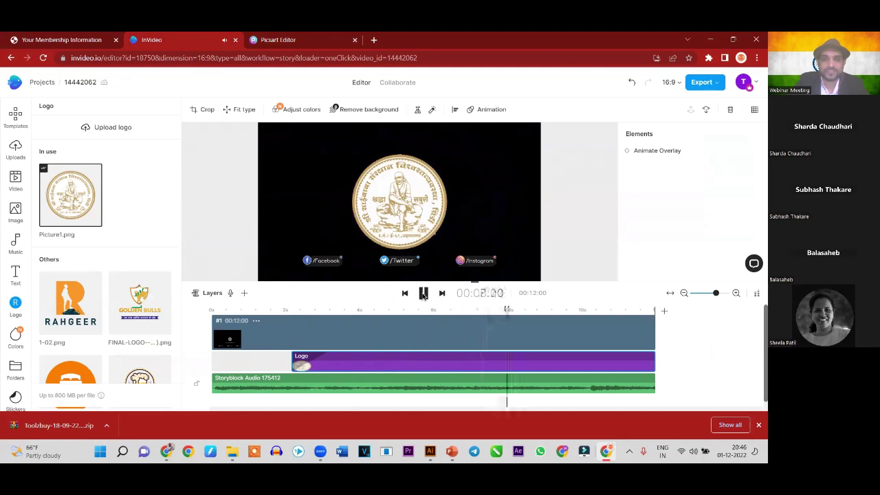
click(423, 294)
click(322, 259)
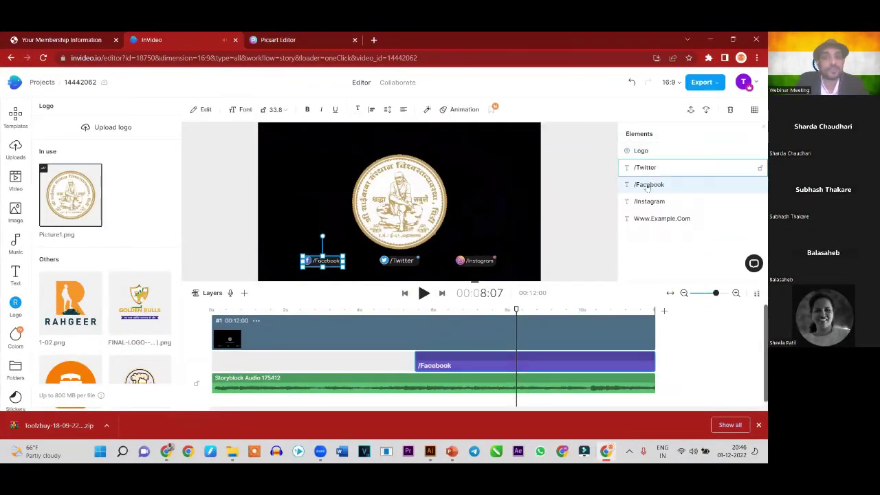
click(484, 260)
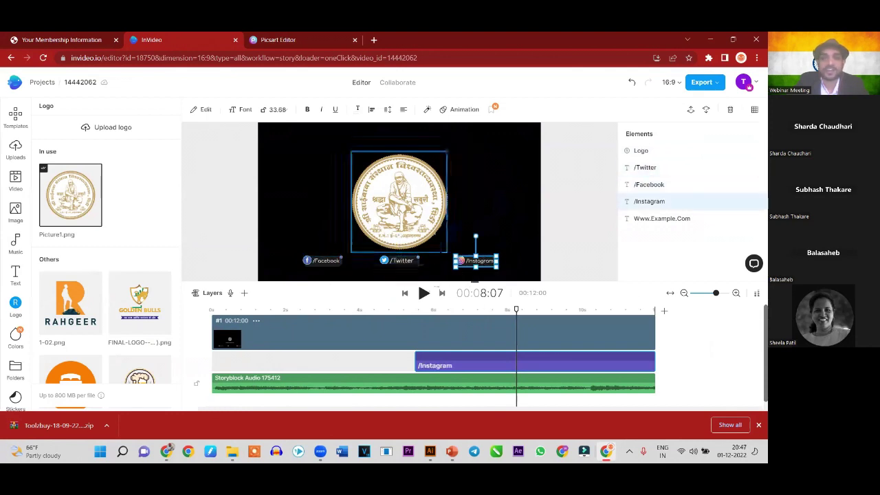
Select the logo, preview the logo reveal from the start, then go Back to raise 'Leave site?'
click(402, 203)
drag(309, 334, 226, 341)
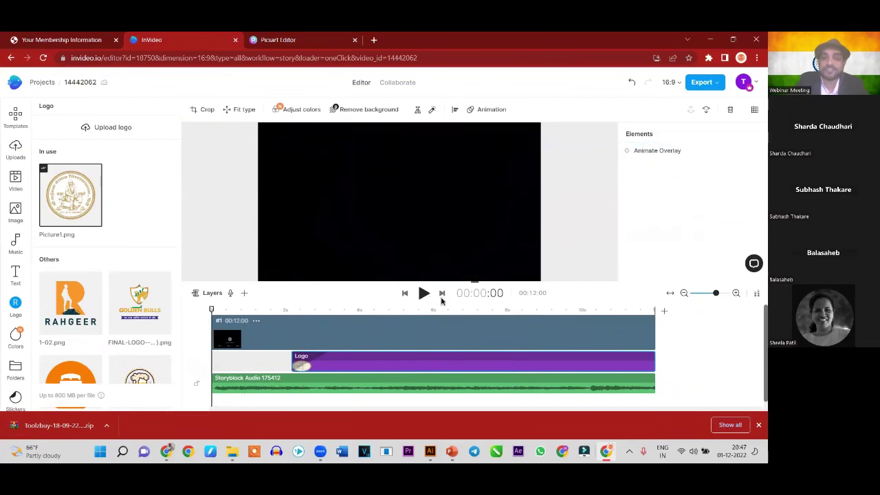
click(424, 294)
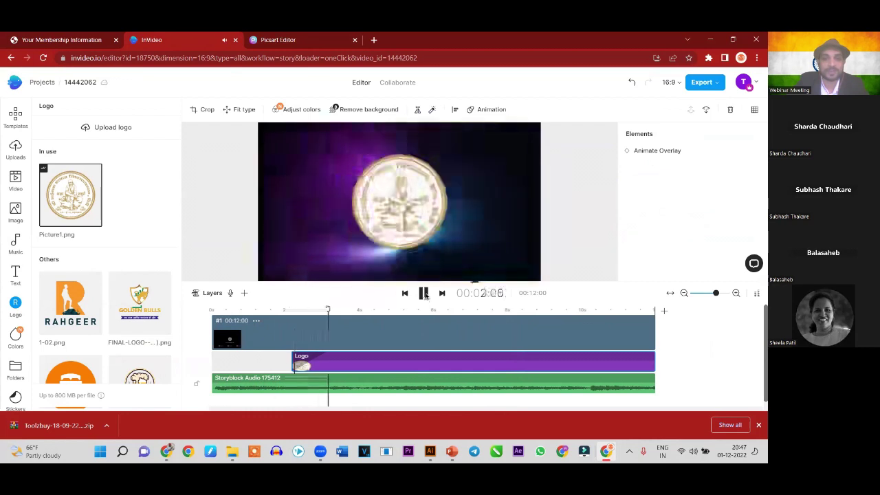
click(424, 293)
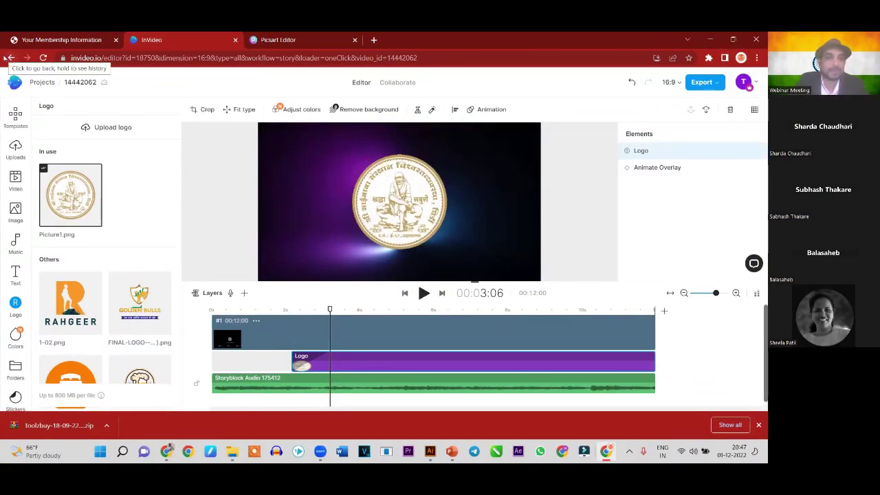
click(10, 58)
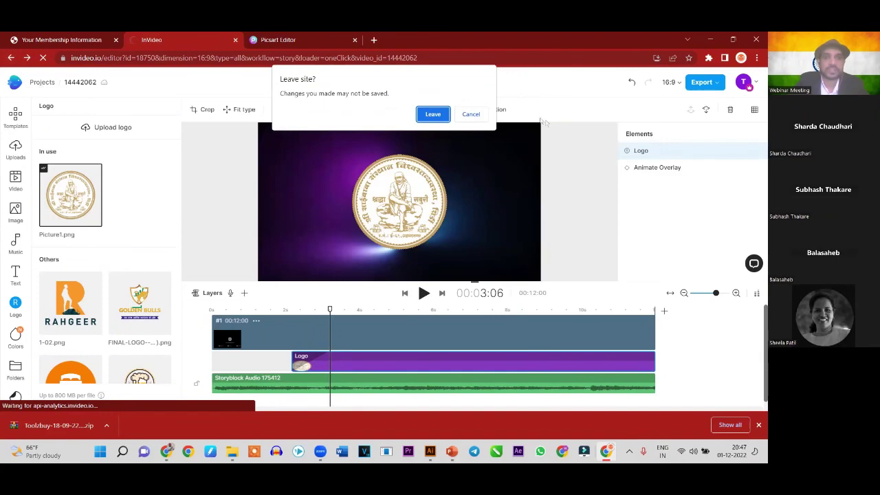
Leave the editor, open Templates from the Dashboard and expand the More video types
click(472, 114)
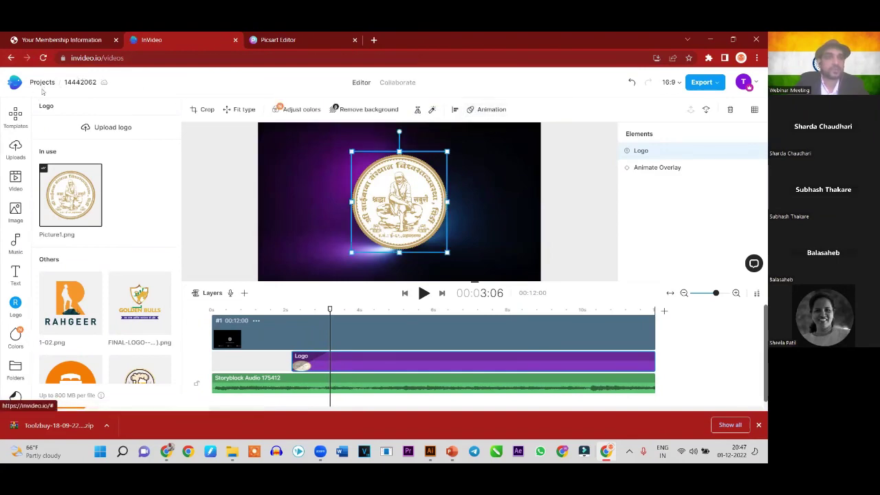
click(42, 88)
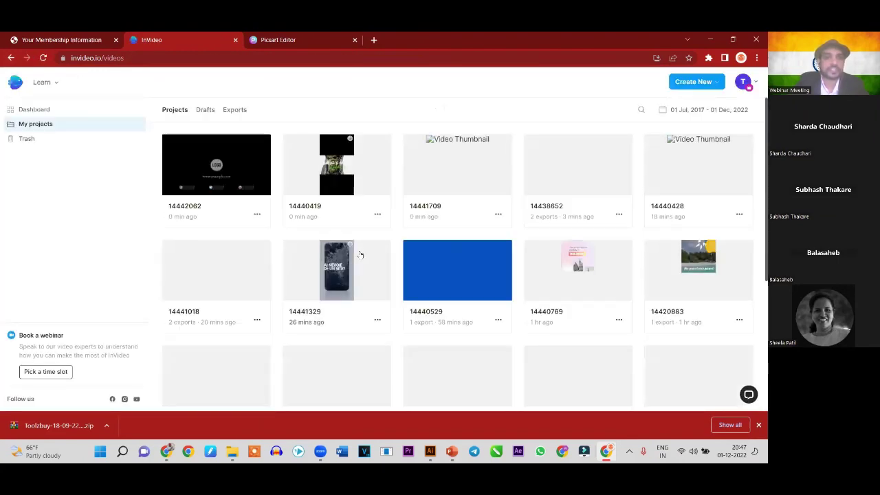
click(31, 111)
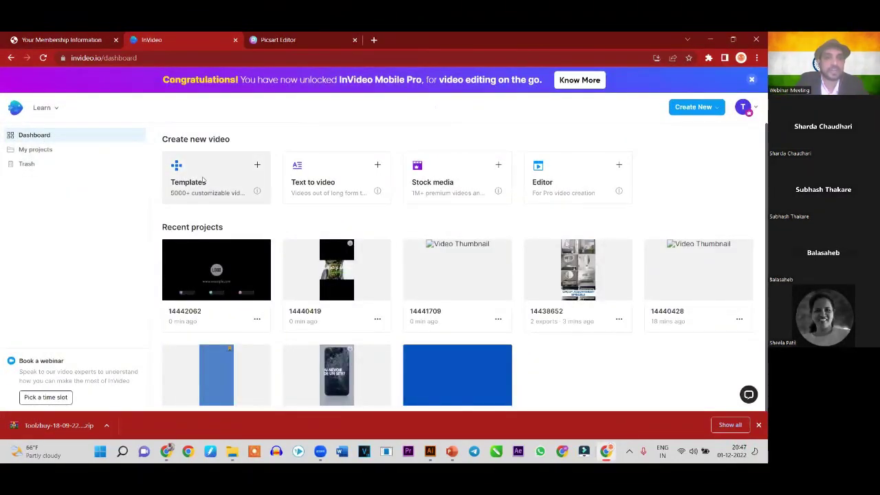
click(203, 180)
scroll(48, 314, down, 3)
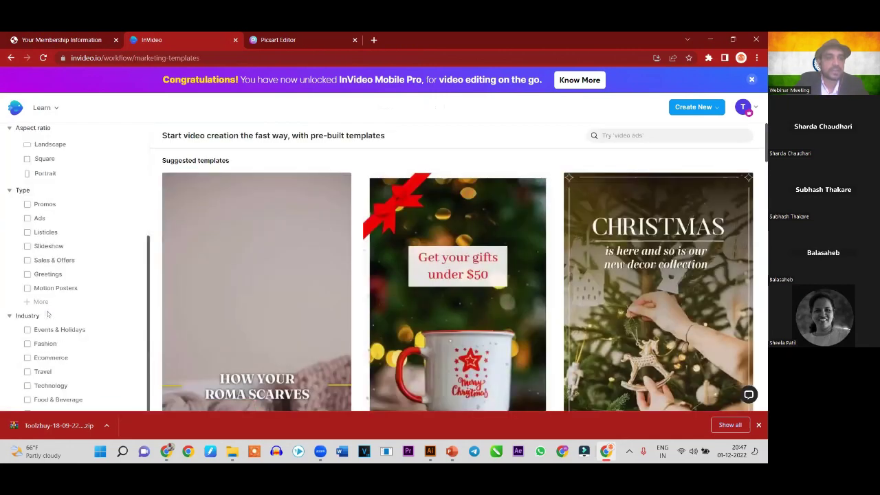
scroll(25, 303, down, 1)
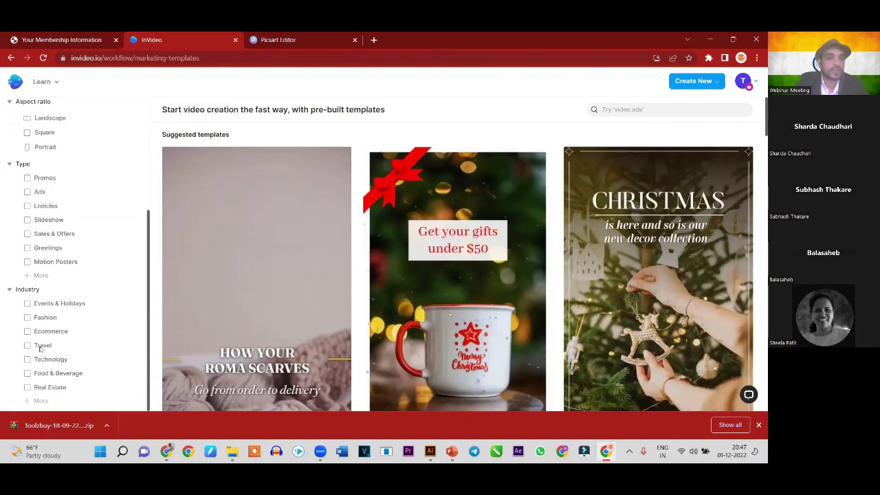
click(39, 276)
Filter templates to Intros (224 results) and scroll down the grid to Unveiling Logo Reveal
click(27, 304)
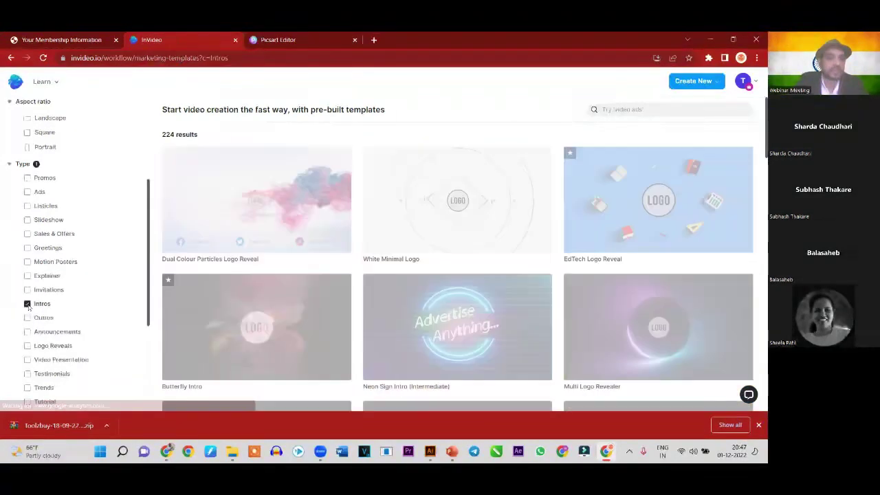
scroll(233, 303, down, 2)
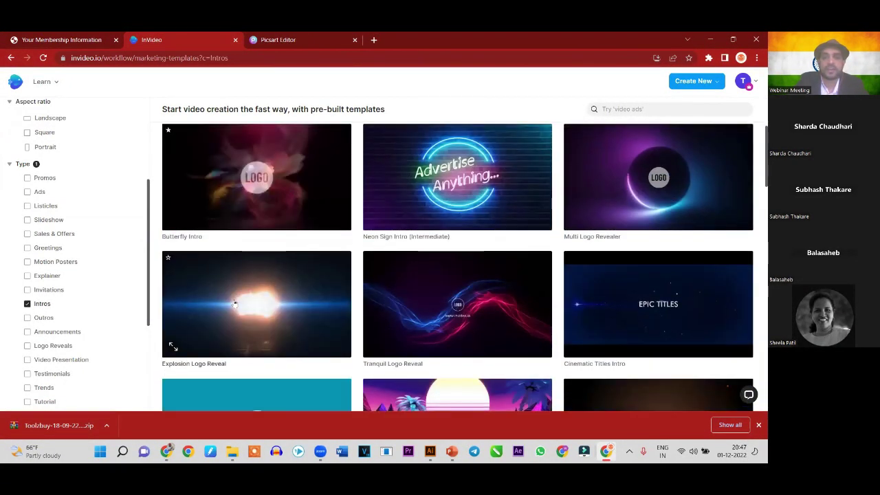
scroll(230, 299, down, 1)
scroll(229, 297, down, 1)
scroll(229, 298, down, 1)
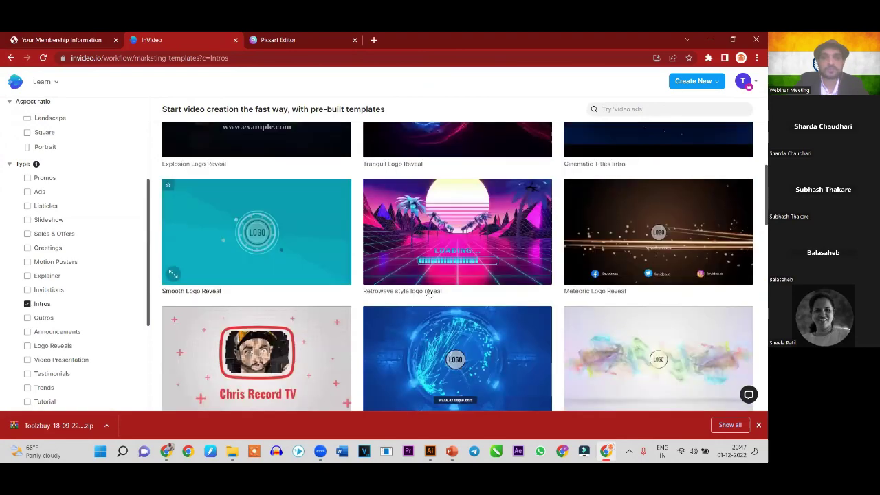
scroll(429, 293, down, 1)
scroll(413, 206, down, 1)
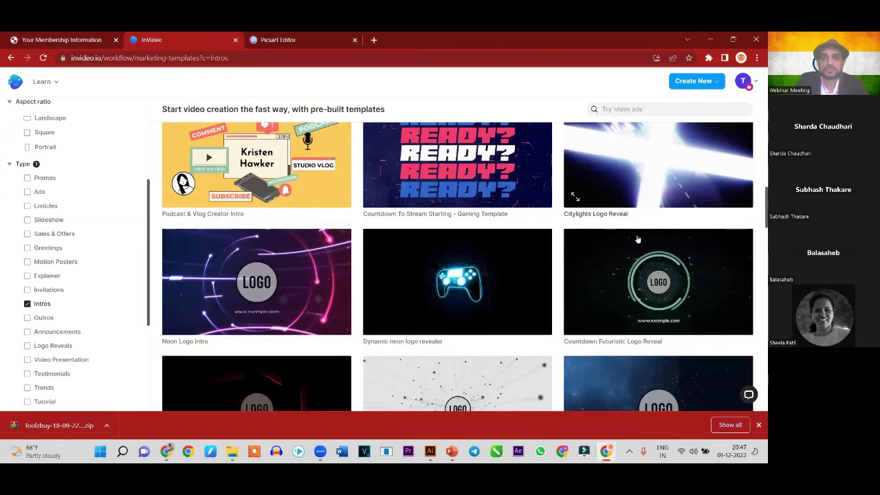
scroll(639, 237, down, 1)
scroll(515, 230, down, 1)
scroll(391, 222, down, 1)
scroll(371, 224, down, 2)
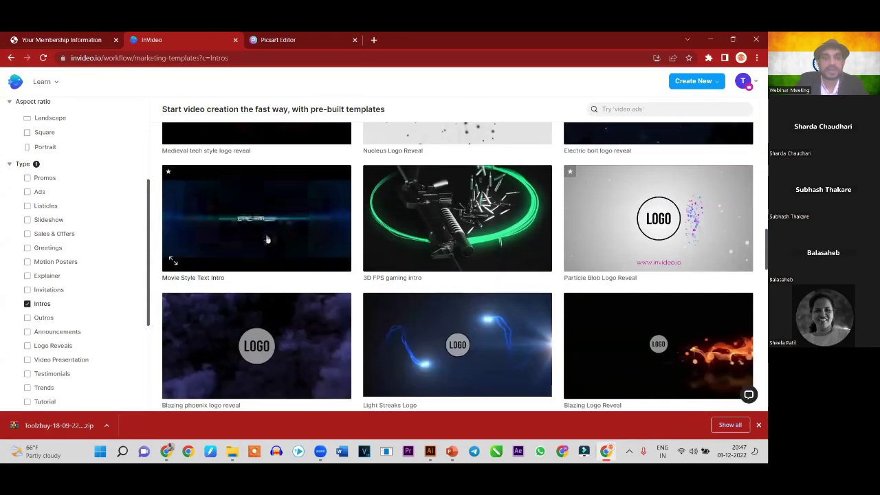
scroll(268, 239, down, 2)
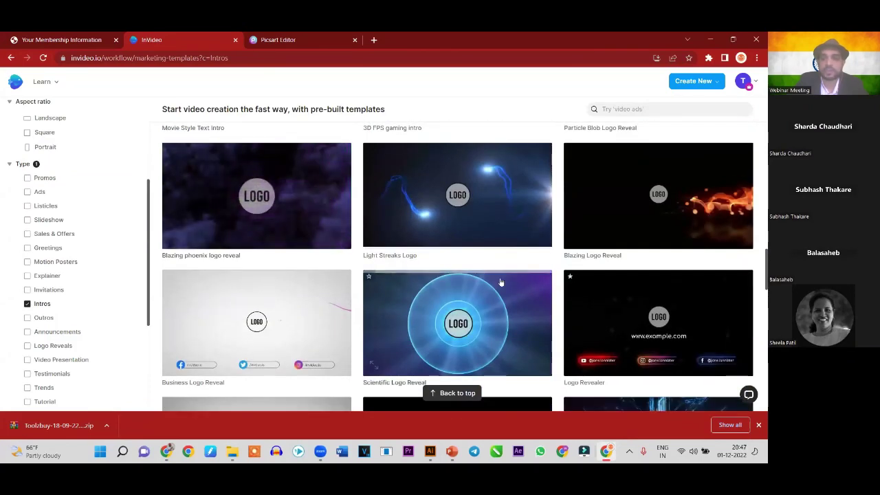
scroll(310, 242, down, 2)
scroll(307, 246, down, 2)
scroll(308, 245, down, 1)
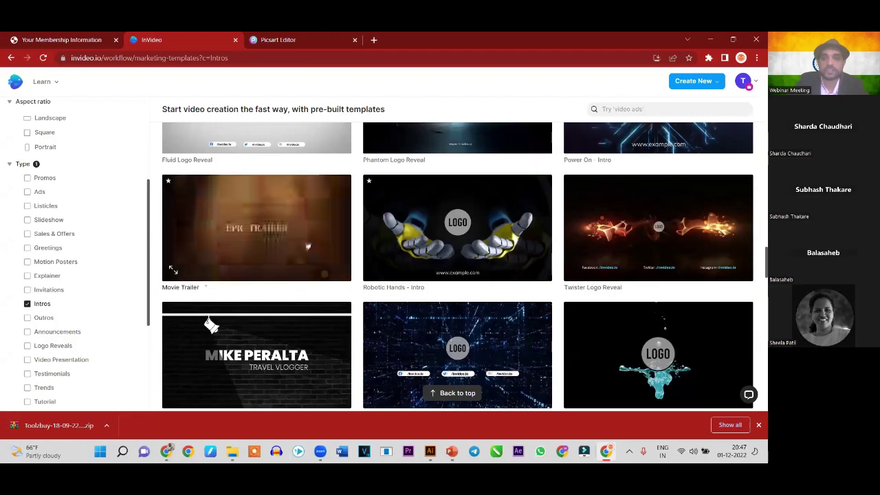
scroll(308, 245, down, 2)
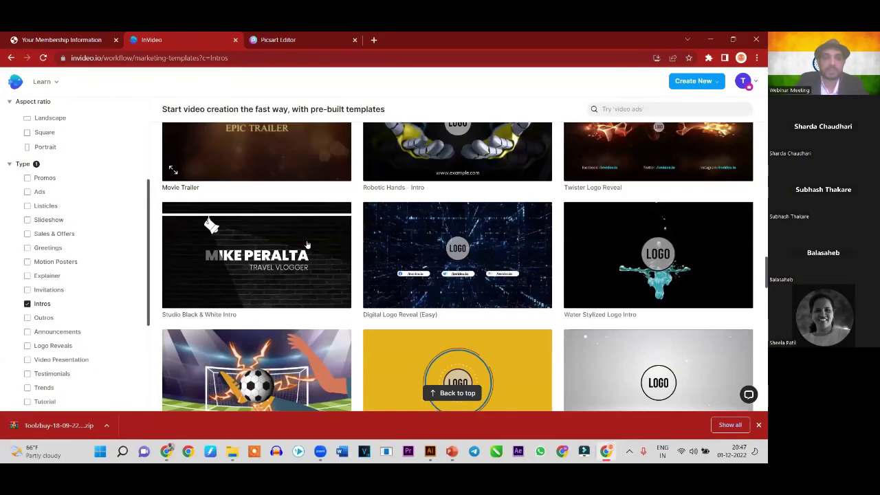
scroll(308, 246, down, 3)
scroll(440, 244, down, 1)
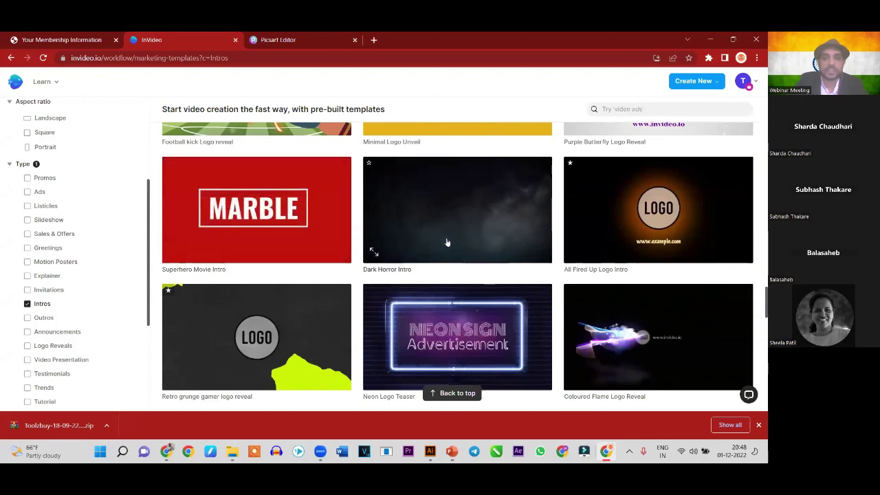
scroll(447, 242, down, 1)
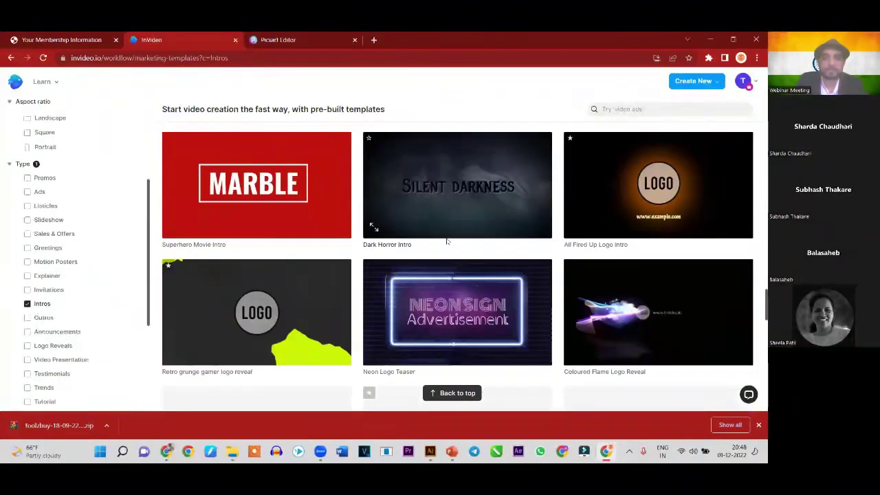
scroll(447, 242, down, 1)
scroll(446, 244, down, 1)
scroll(445, 244, down, 1)
scroll(445, 245, down, 2)
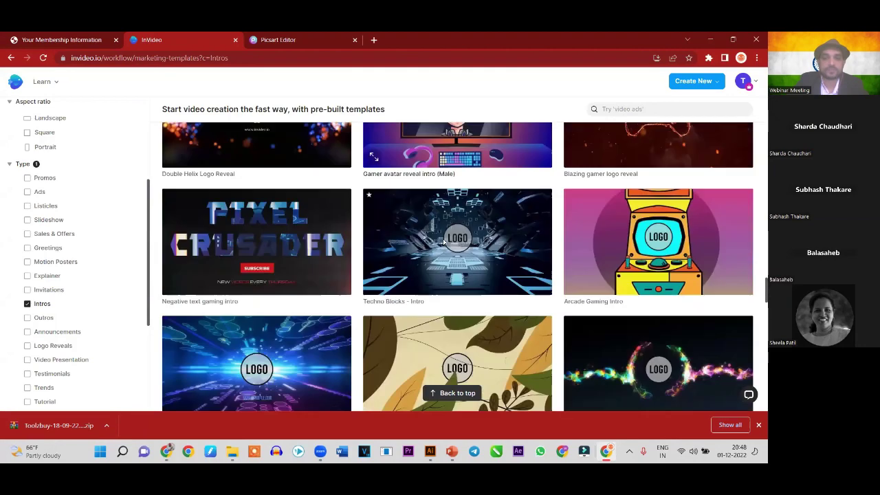
scroll(221, 274, down, 2)
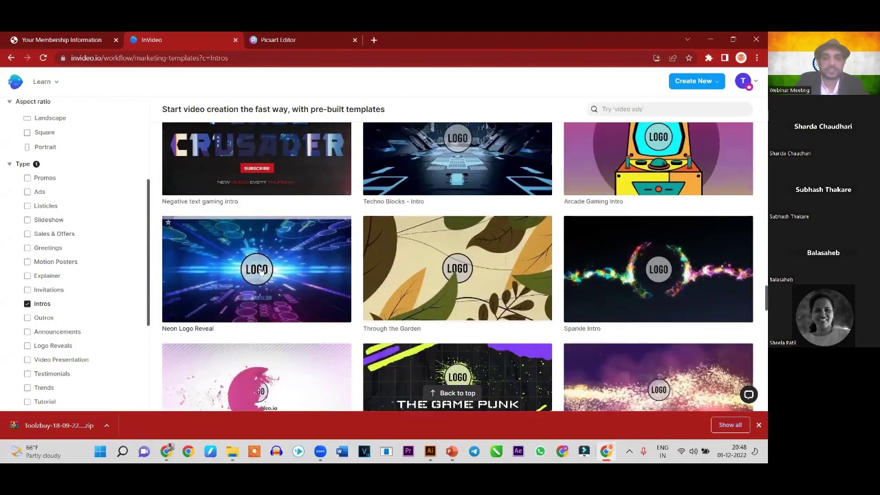
scroll(220, 274, down, 2)
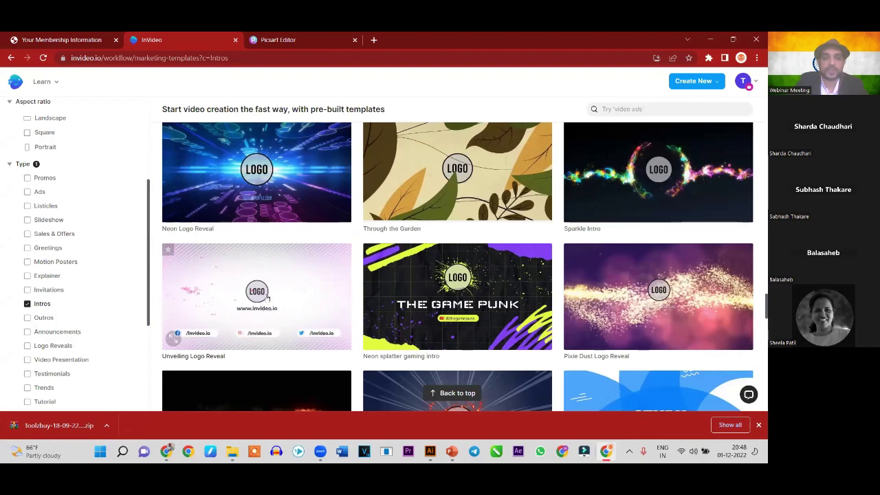
Watch the Unveiling Logo Reveal preview full screen from the start, then use the template
click(267, 296)
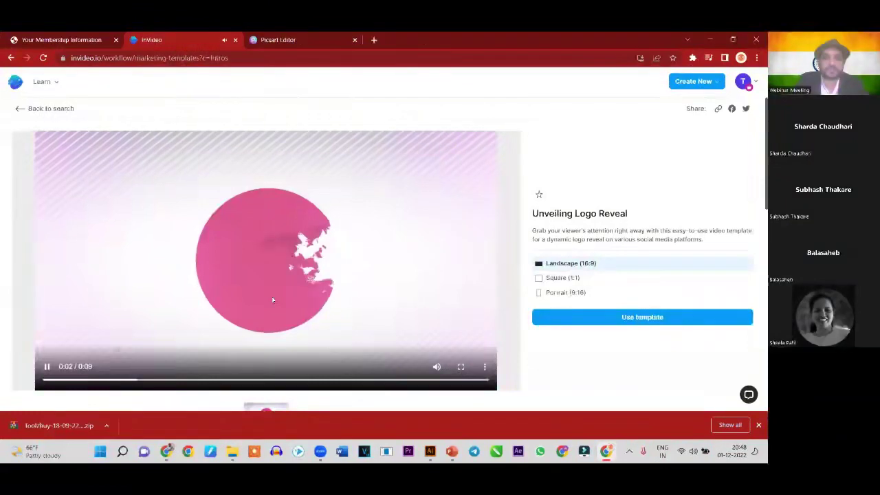
click(45, 368)
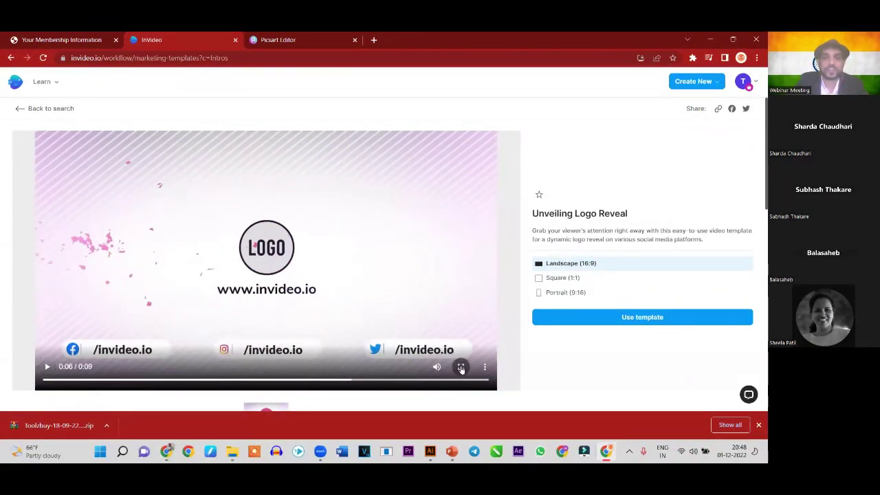
click(461, 368)
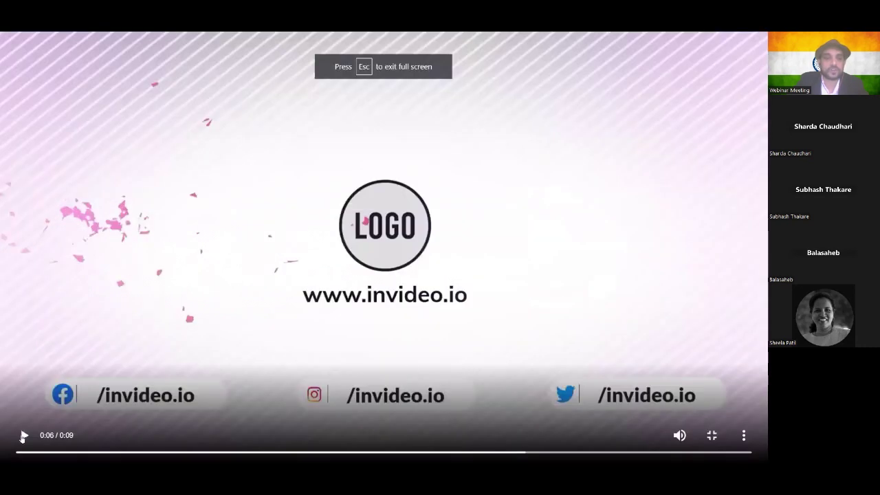
click(24, 440)
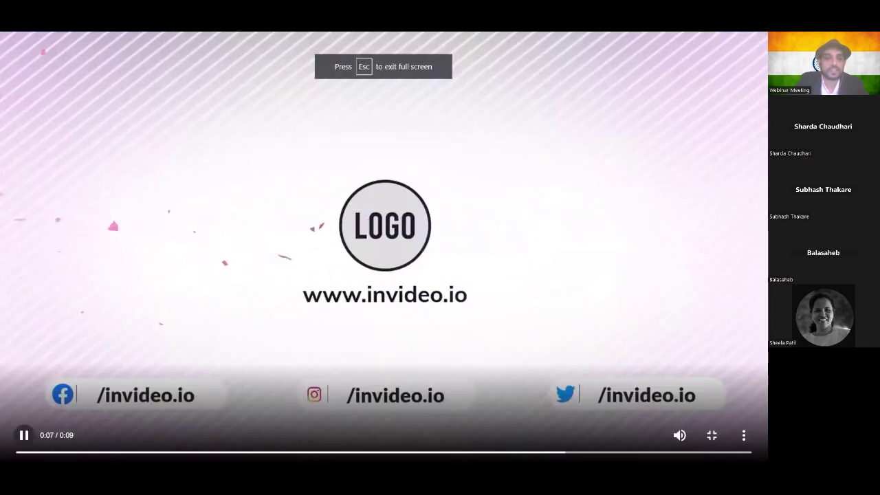
click(27, 452)
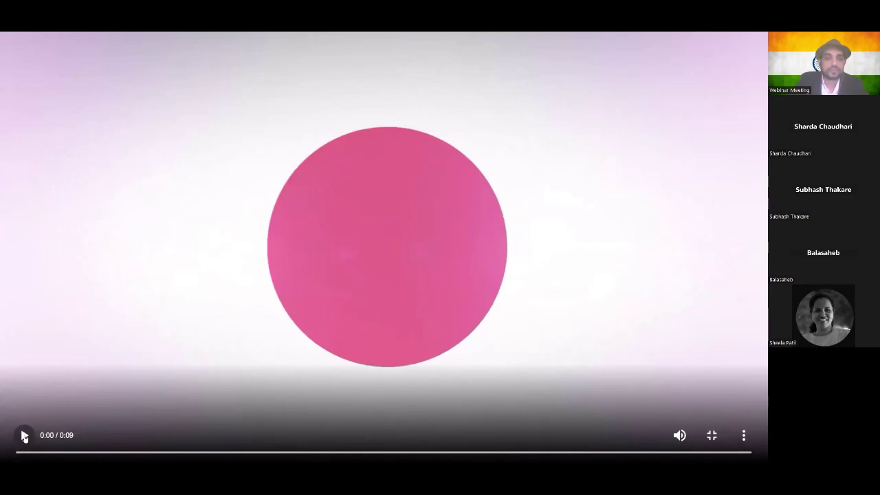
click(24, 436)
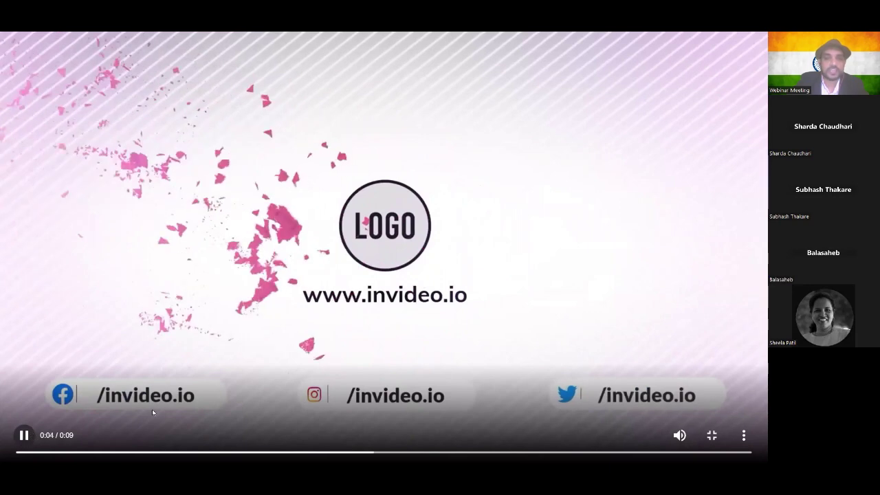
key(Escape)
click(48, 368)
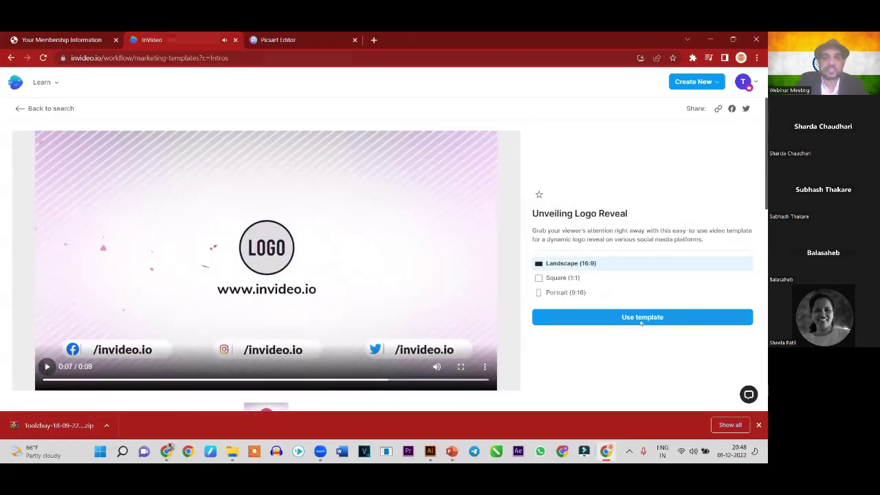
click(641, 319)
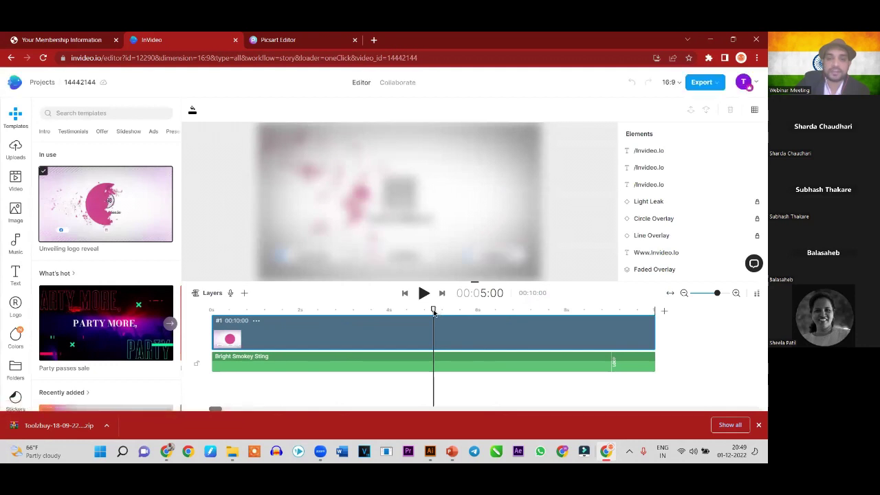
Scrub the new project's preview back to about 00:04:18 while it loads
drag(434, 311, 415, 314)
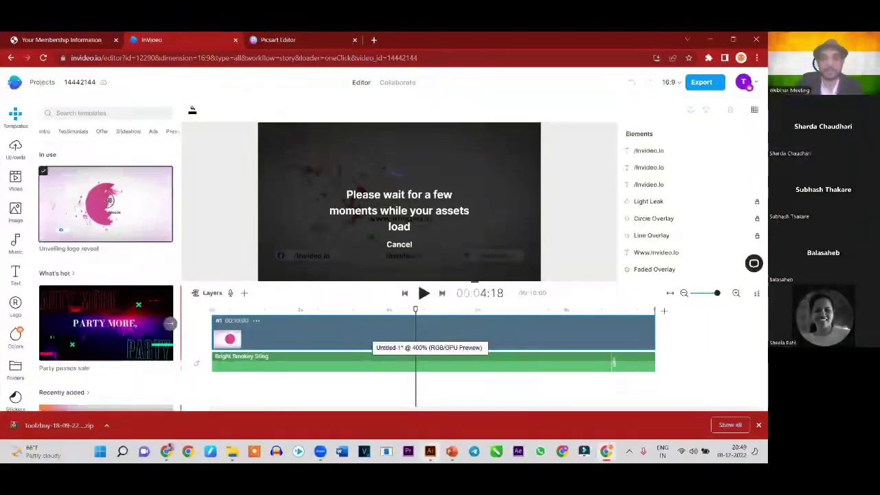
In Illustrator, try the Magic Wand, Selection, Pen and Ellipse tools, then view Untitled-2
click(430, 451)
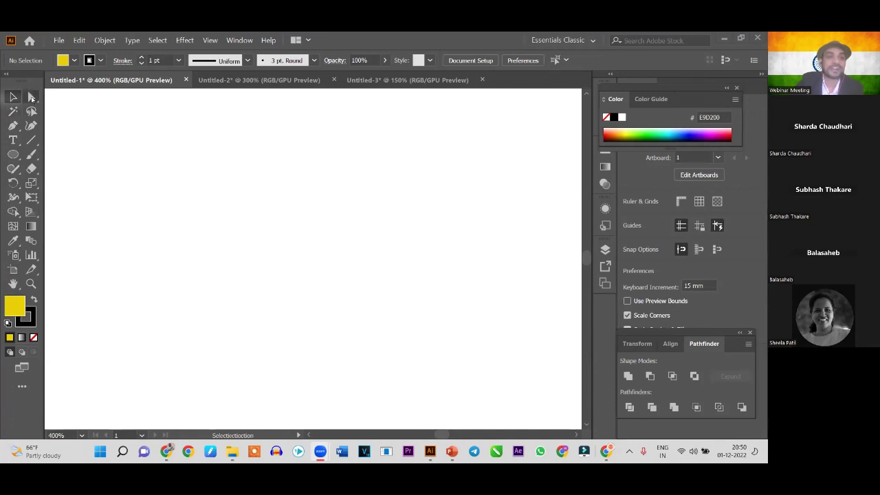
click(13, 111)
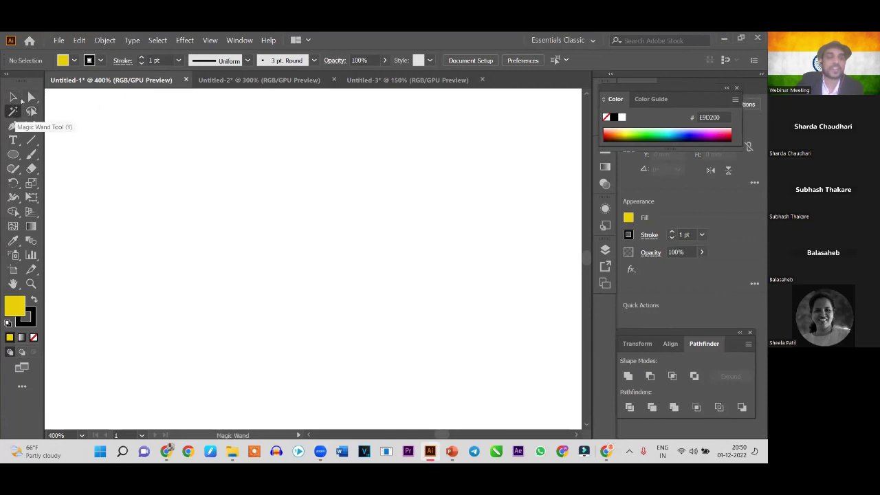
click(13, 96)
click(13, 126)
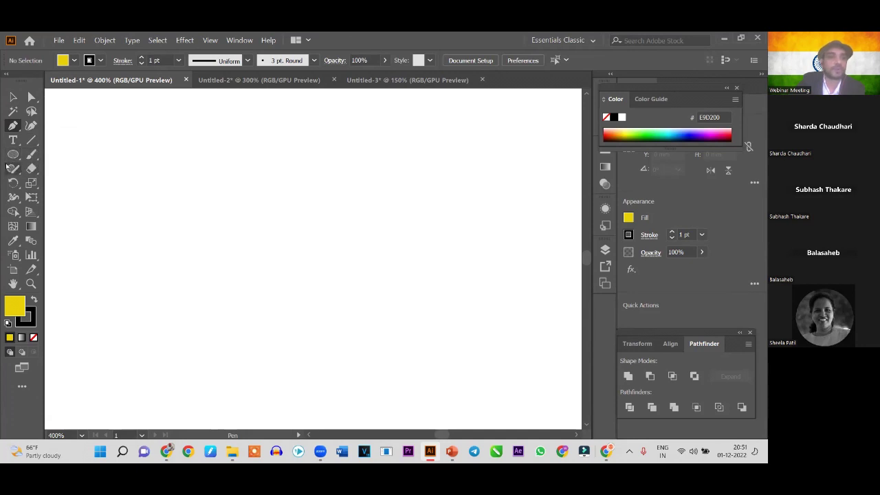
click(12, 157)
right_click(13, 157)
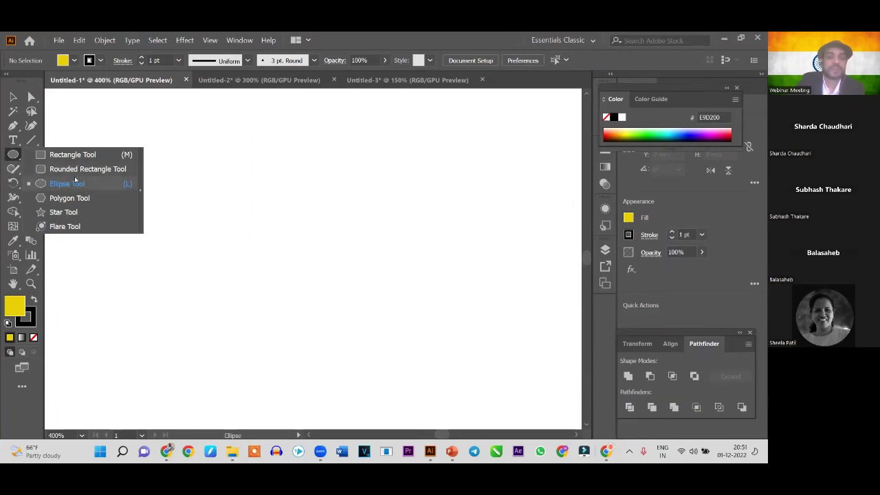
click(197, 81)
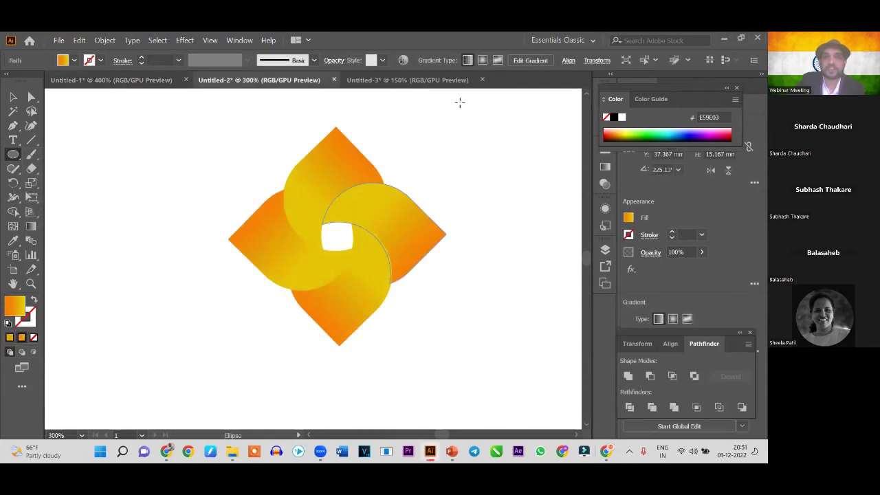
click(408, 79)
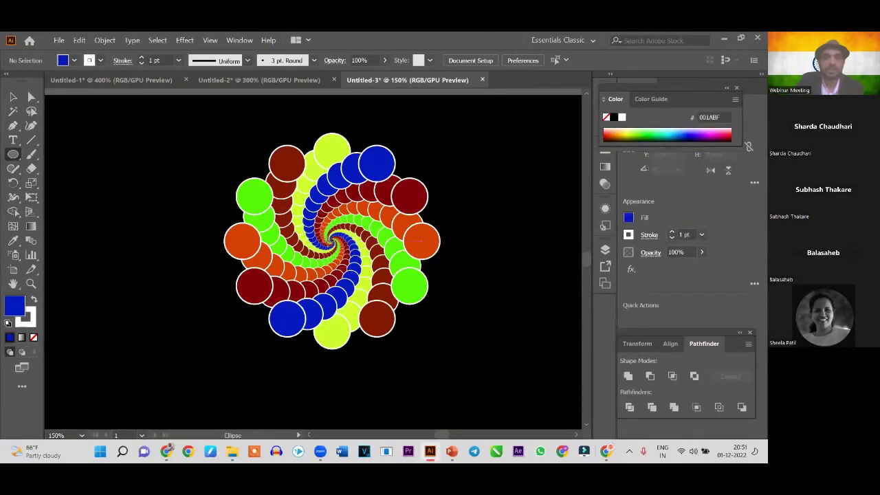
click(333, 239)
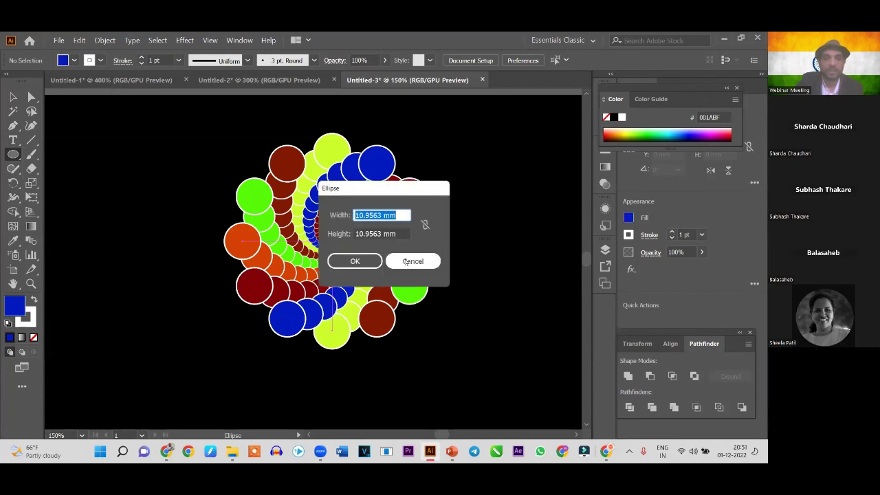
click(405, 258)
key(v)
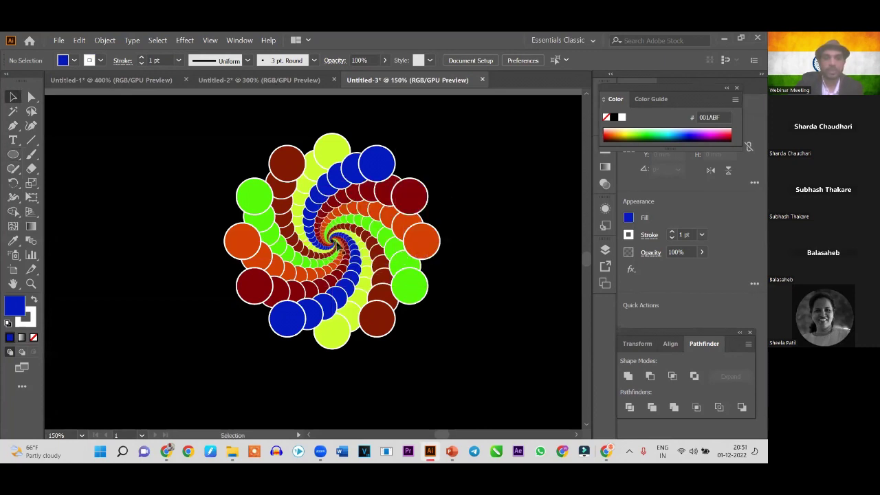
click(341, 252)
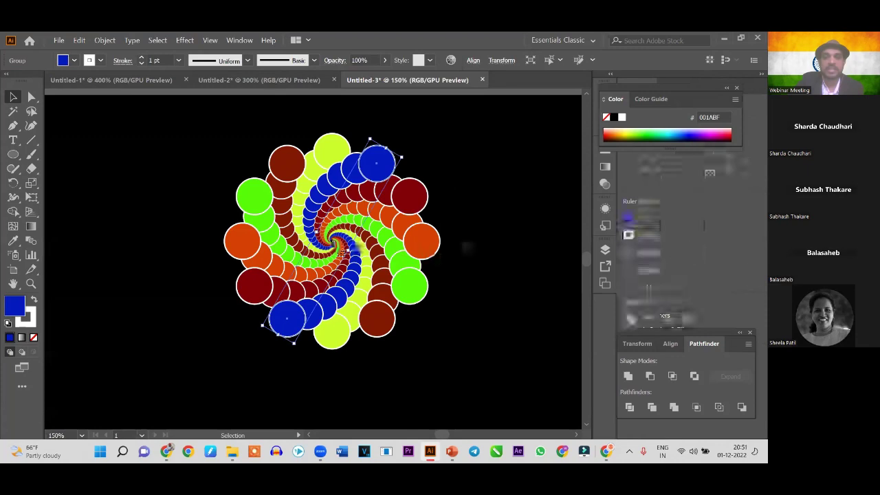
scroll(464, 246, up, 1)
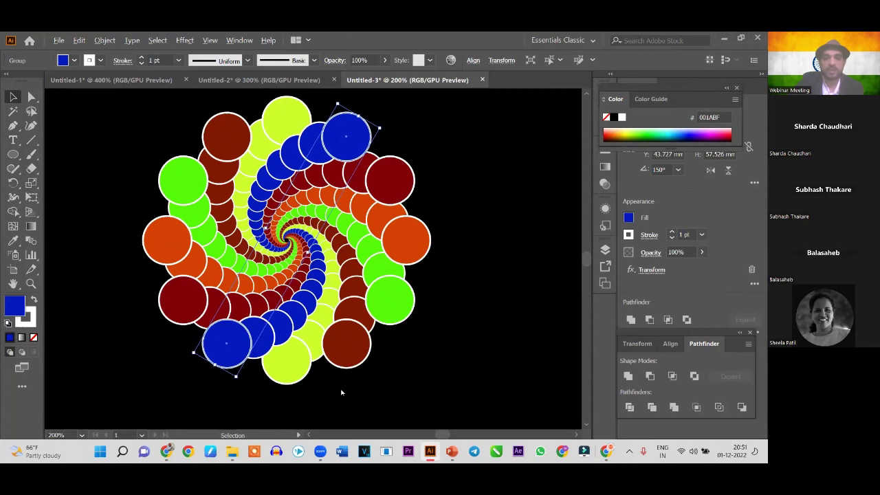
click(308, 436)
click(308, 436)
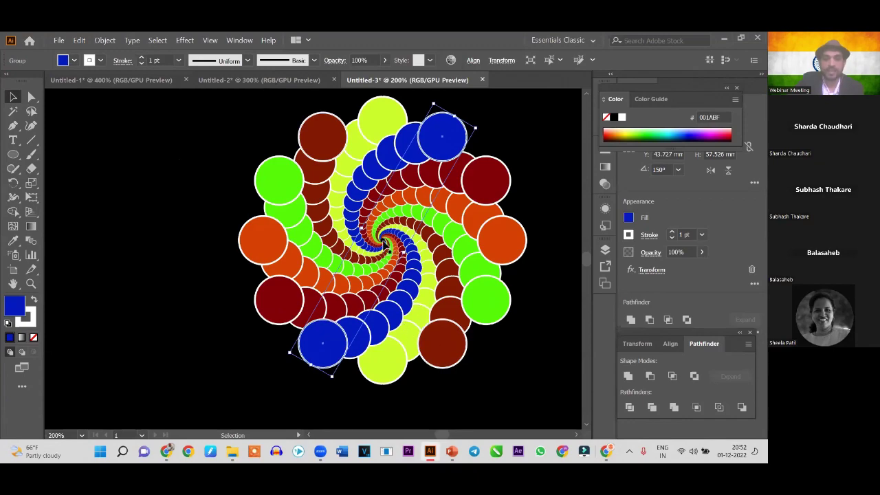
scroll(385, 241, up, 1)
scroll(384, 242, up, 2)
scroll(383, 242, up, 3)
scroll(384, 243, up, 2)
scroll(383, 246, up, 2)
scroll(383, 245, up, 2)
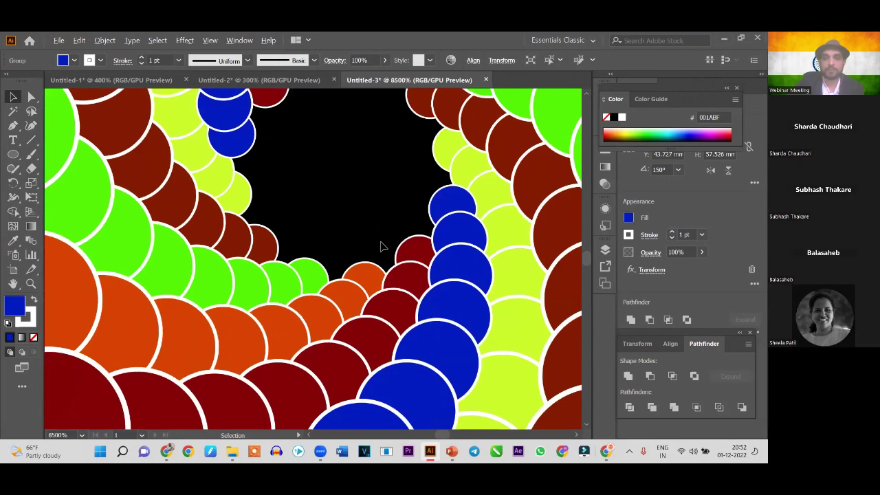
scroll(383, 246, up, 2)
scroll(384, 245, down, 2)
scroll(383, 246, down, 1)
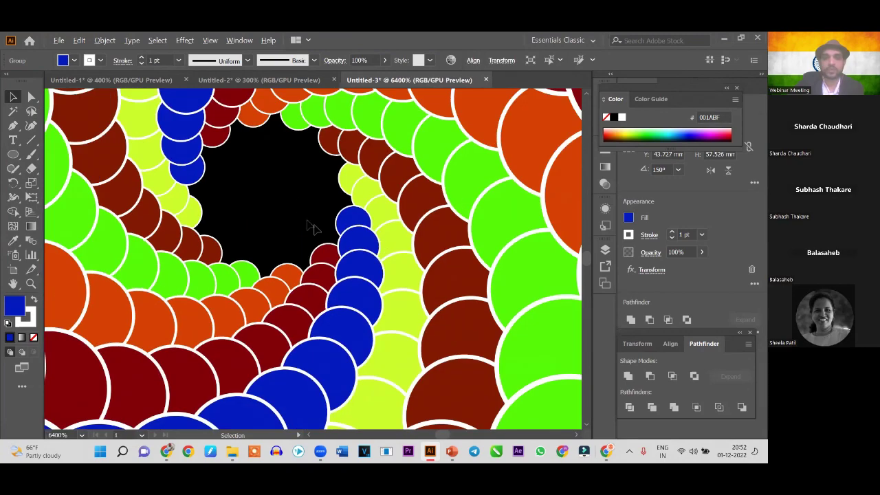
scroll(357, 236, down, 3)
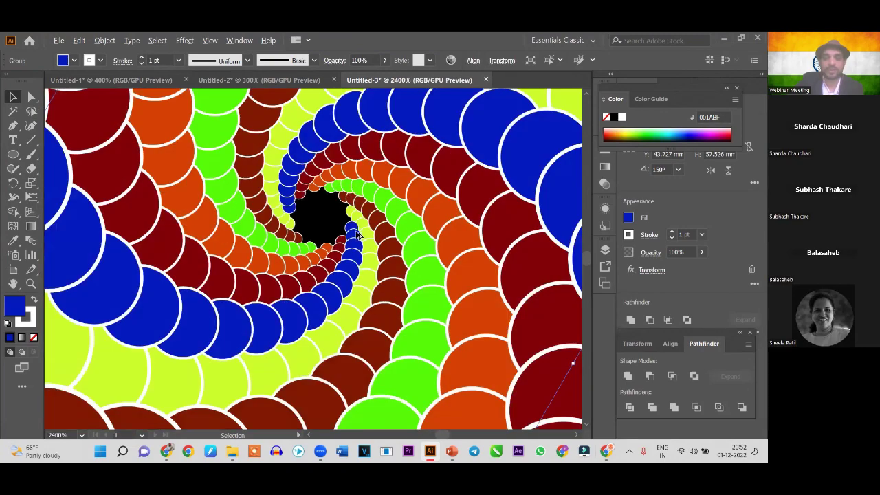
scroll(357, 235, down, 3)
scroll(358, 234, down, 3)
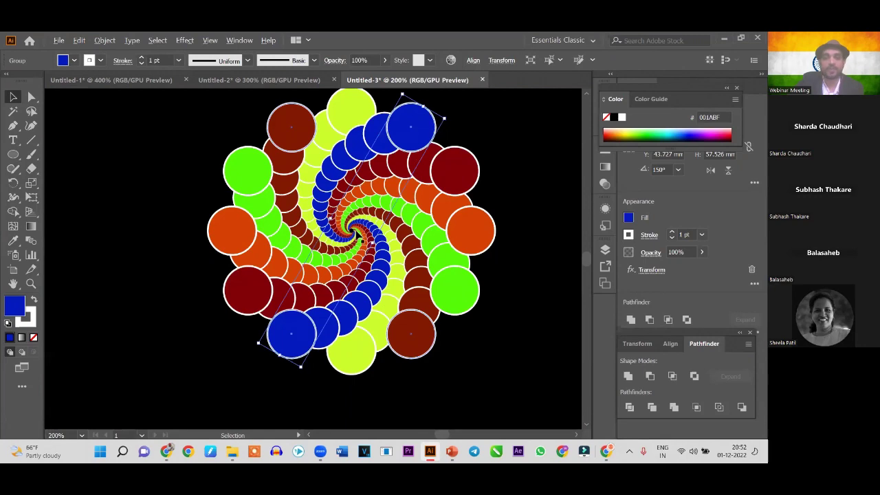
scroll(481, 94, up, 1)
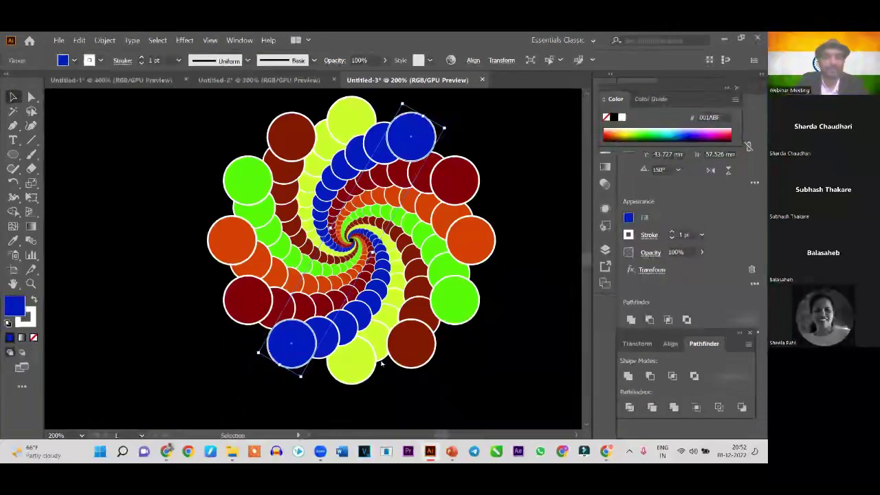
click(256, 80)
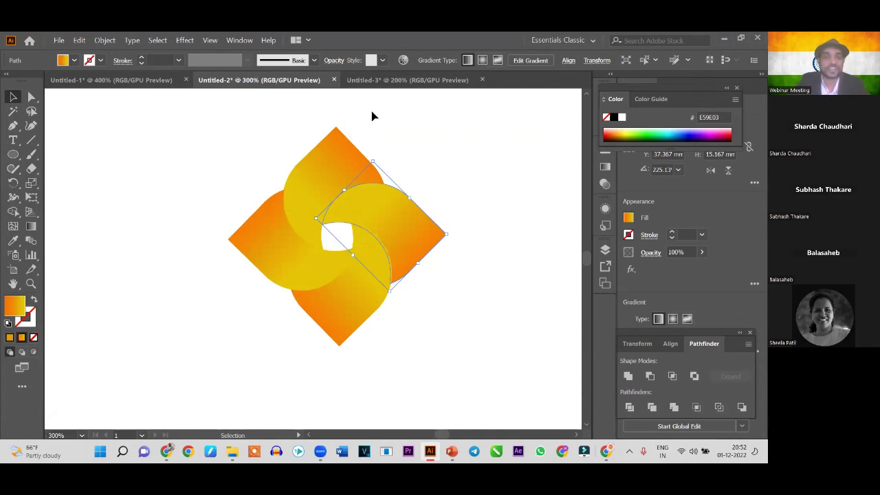
click(246, 140)
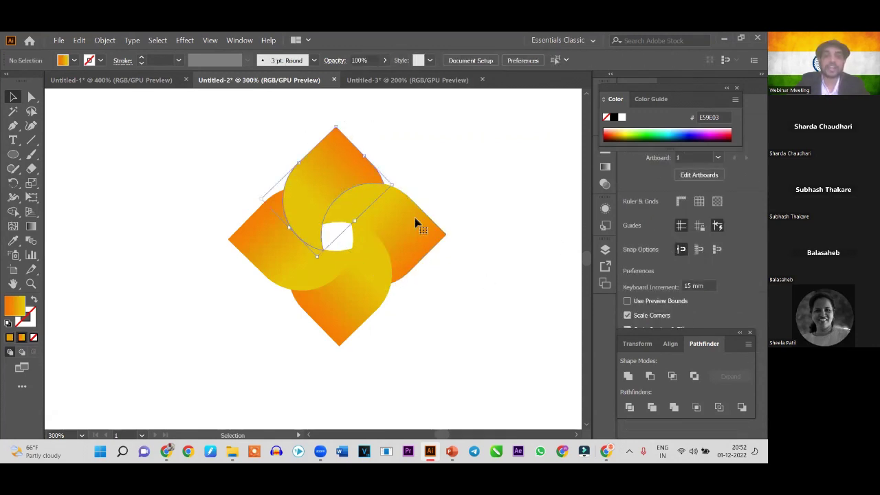
click(337, 202)
mouse_move(315, 178)
mouse_down()
mouse_move(352, 214)
mouse_move(448, 213)
mouse_up()
key(a)
key(ctrl+z)
key(v)
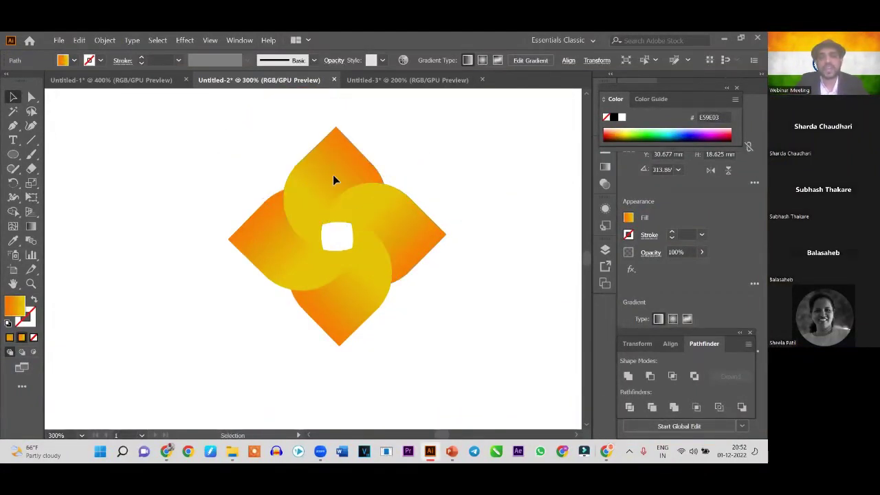
drag(204, 121, 551, 372)
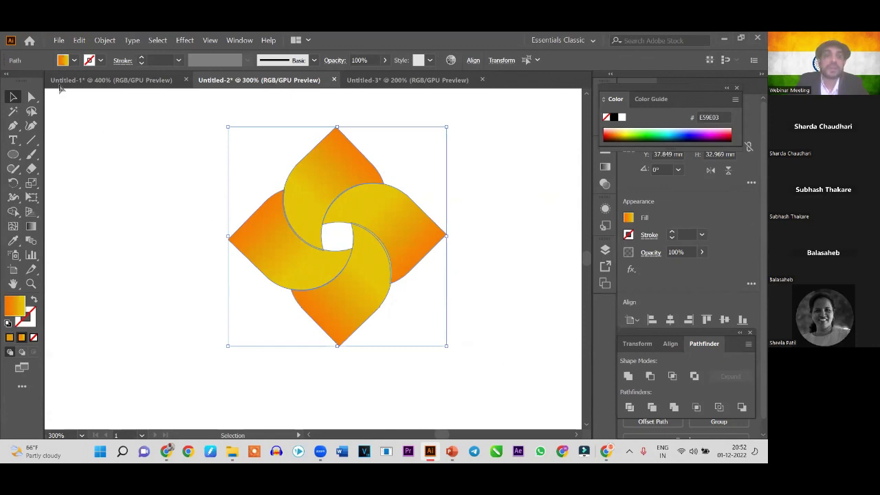
click(61, 39)
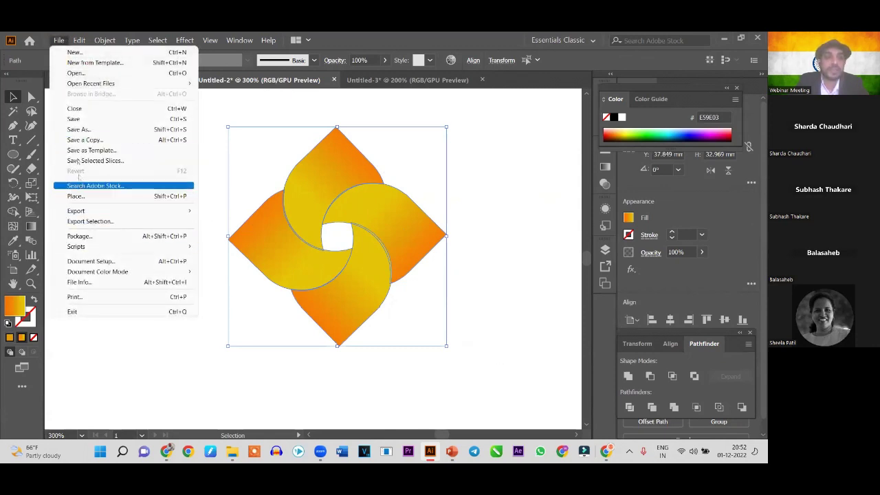
click(79, 130)
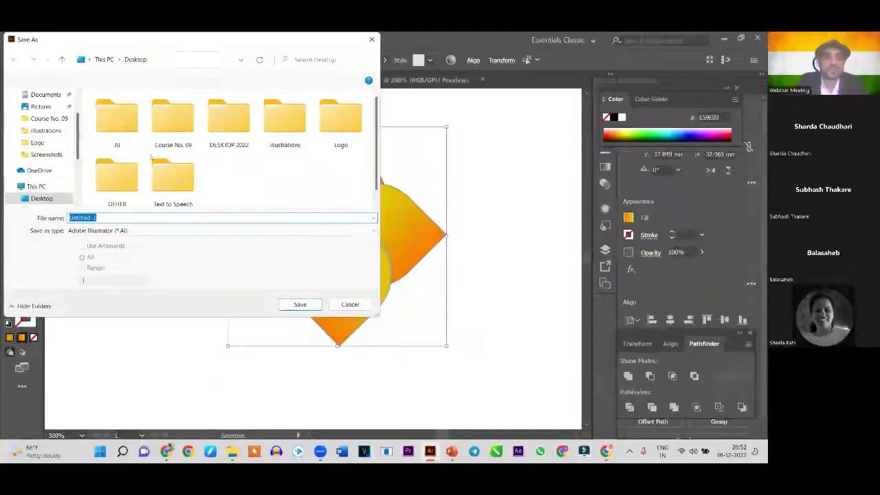
click(206, 231)
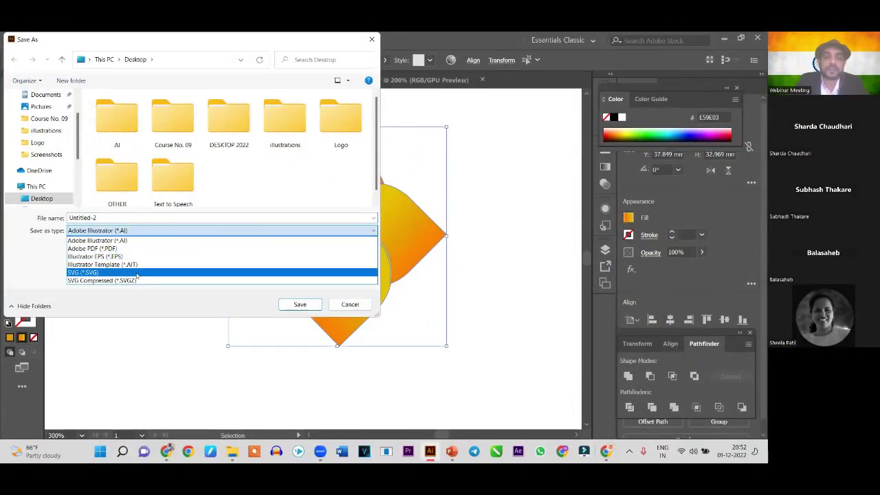
click(347, 306)
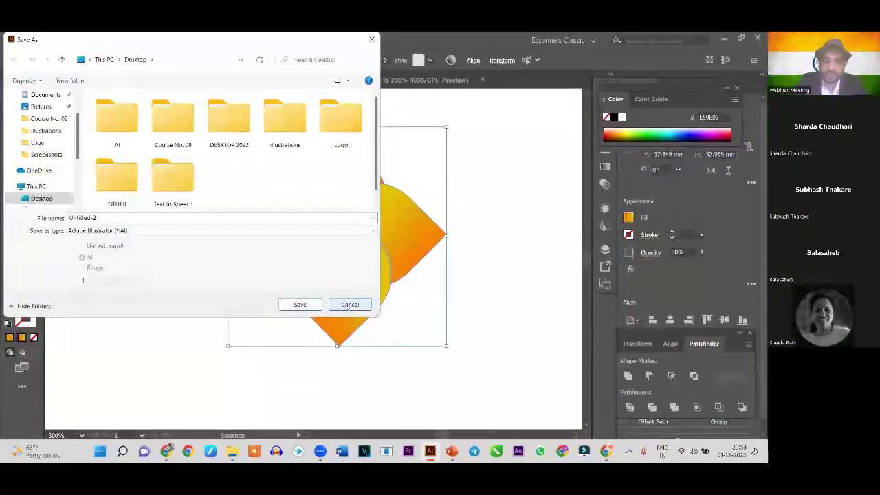
click(500, 294)
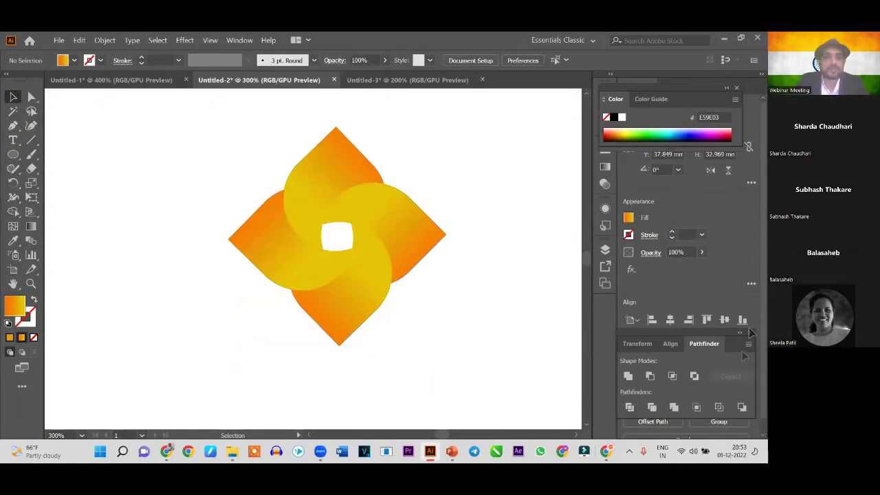
click(129, 80)
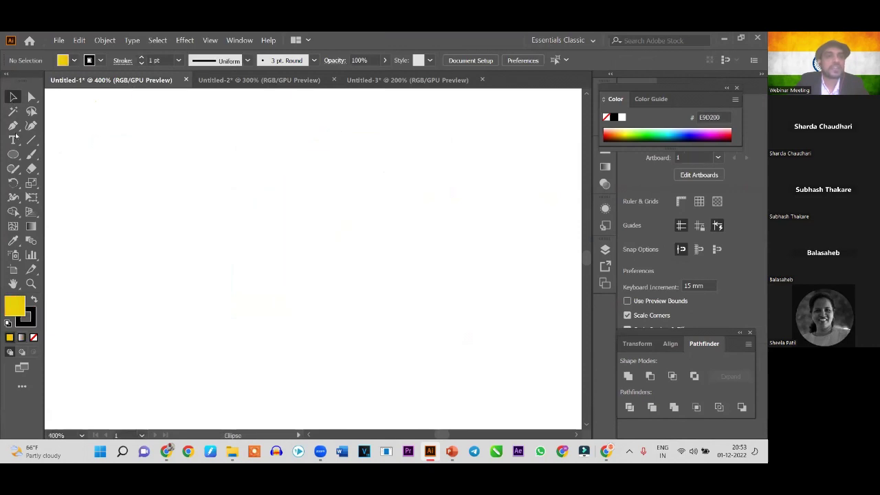
Browse the Object, Type, Effect, View and Window menus without choosing anything
click(13, 154)
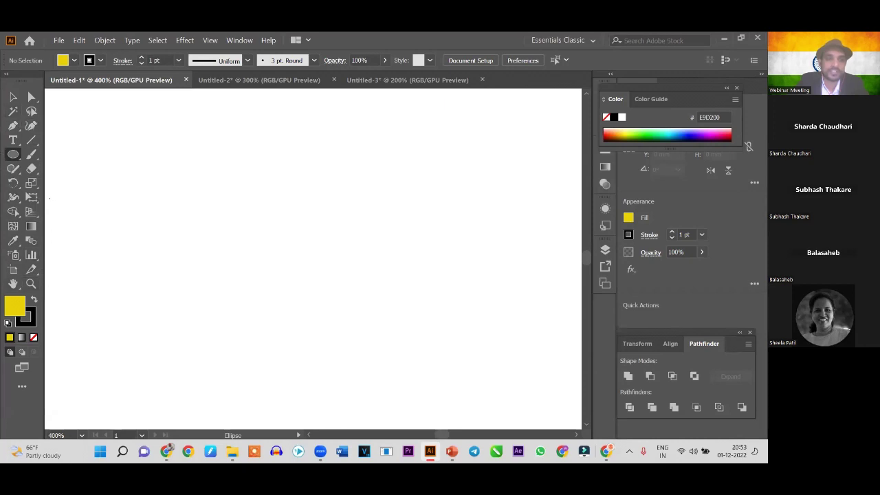
click(104, 40)
click(132, 40)
click(184, 40)
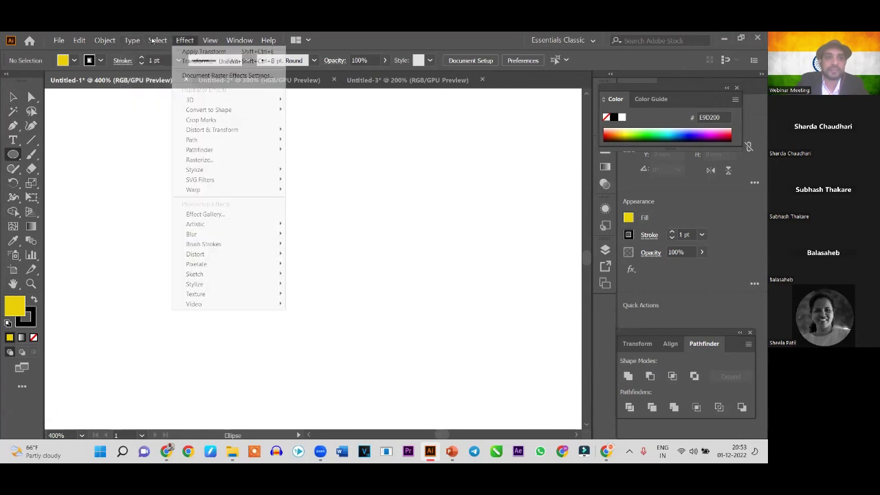
click(210, 40)
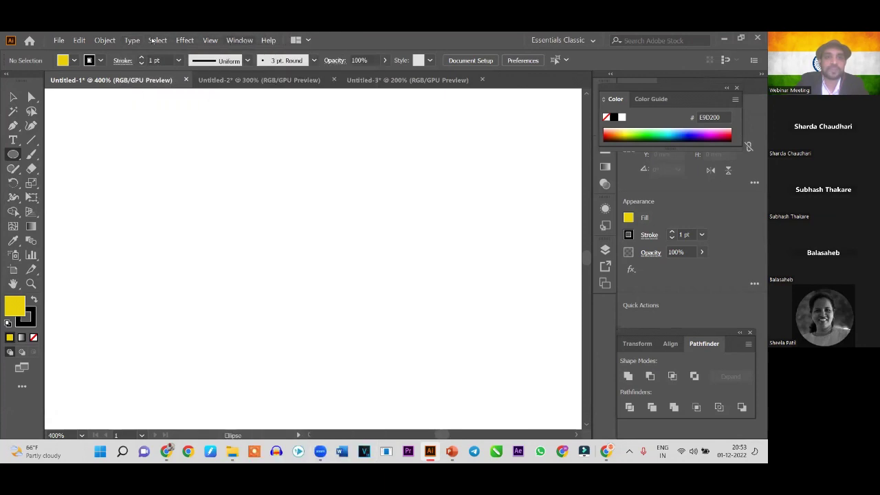
click(239, 40)
click(240, 40)
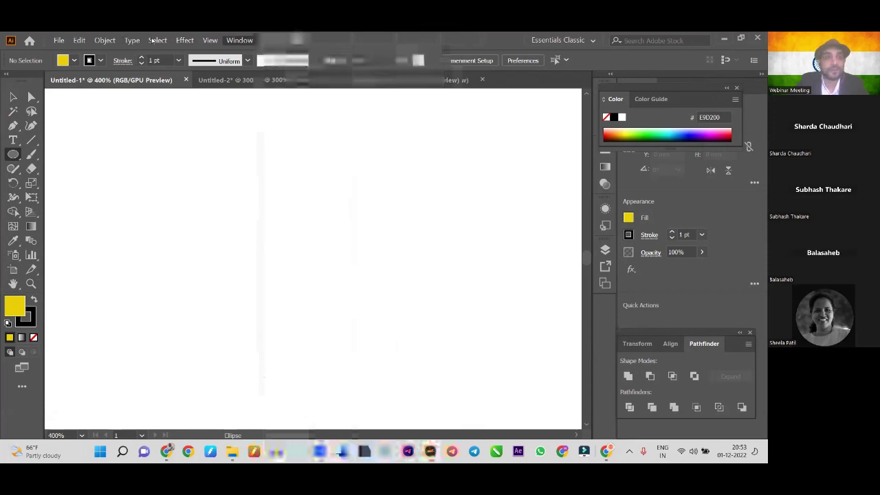
click(184, 40)
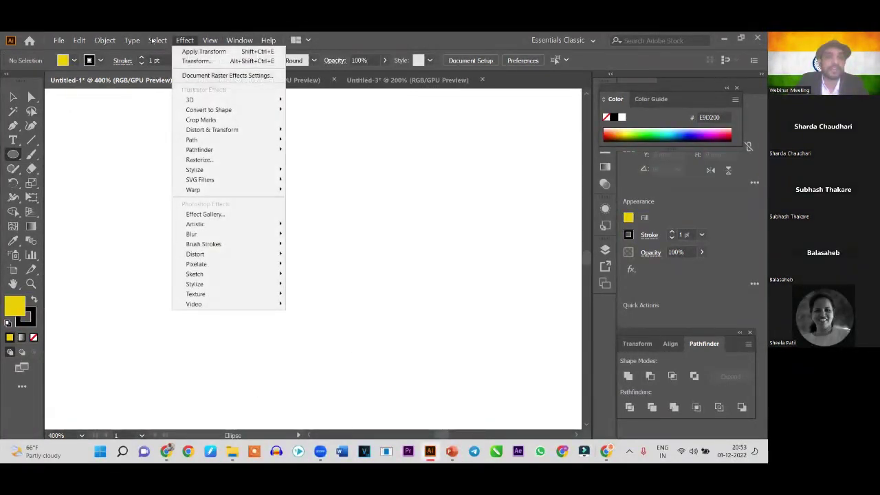
click(105, 41)
click(78, 41)
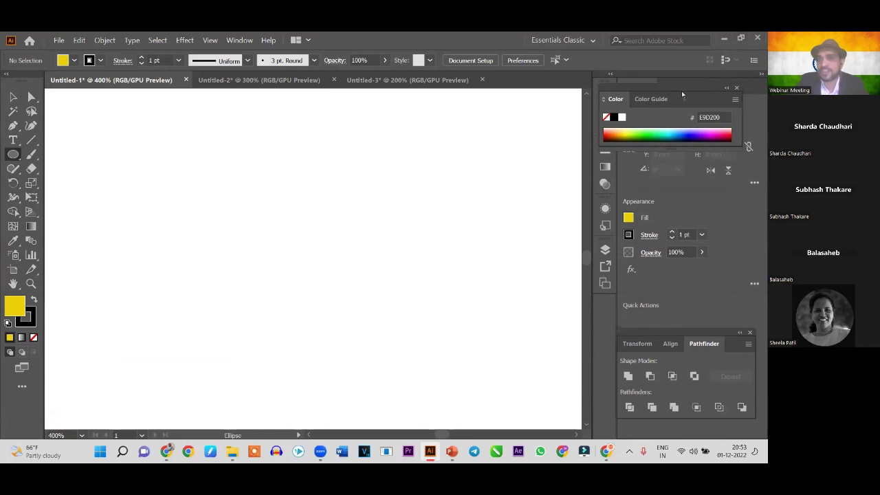
Move the Color panel to the lower right and reselect the Ellipse tool
drag(682, 90, 755, 257)
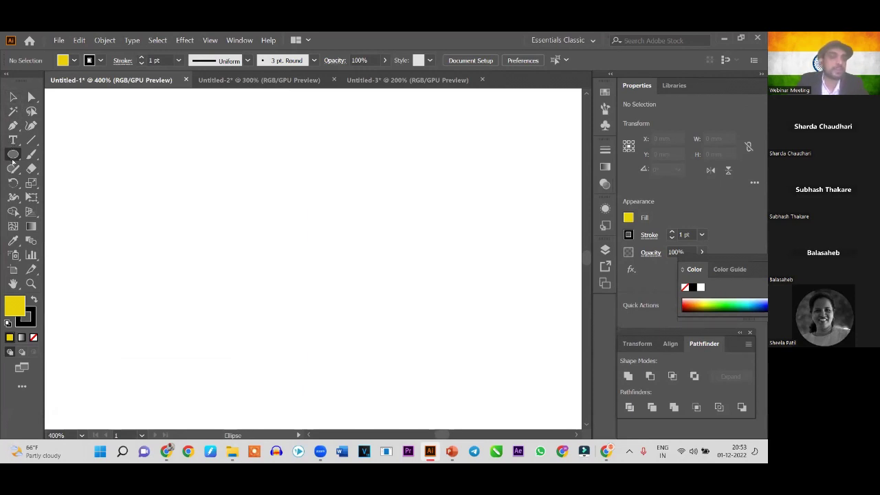
click(12, 157)
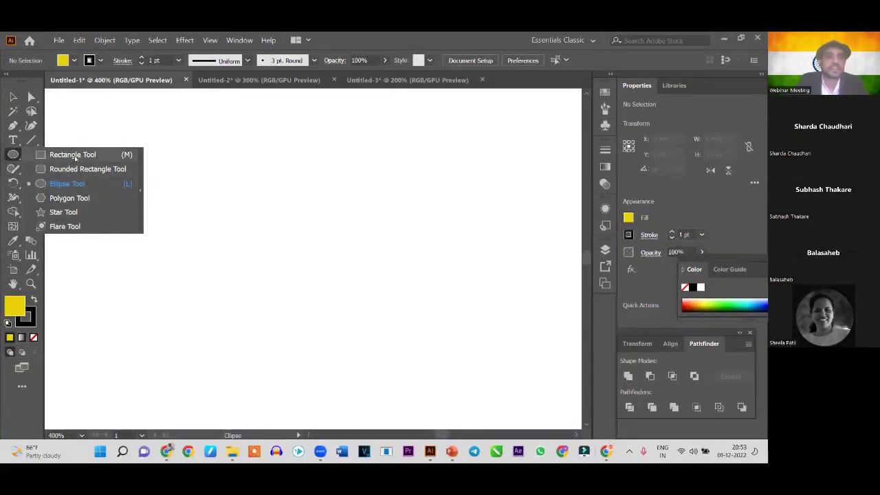
key(Escape)
key(m)
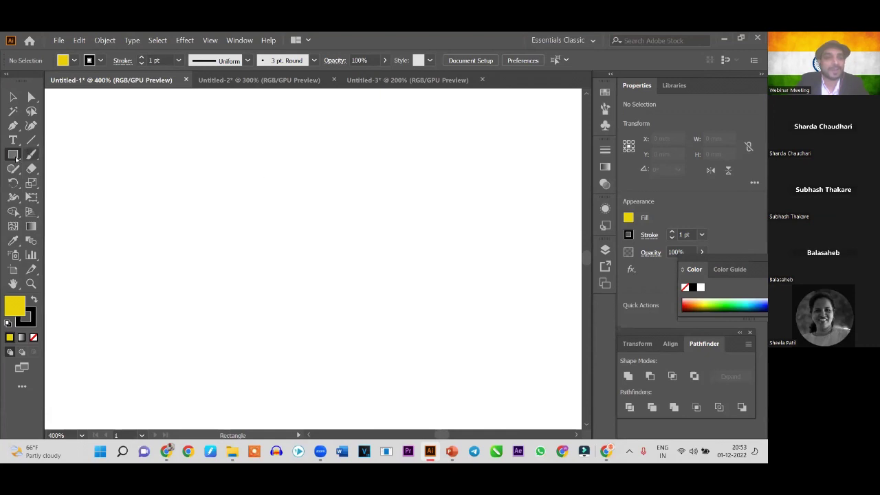
click(13, 157)
click(65, 184)
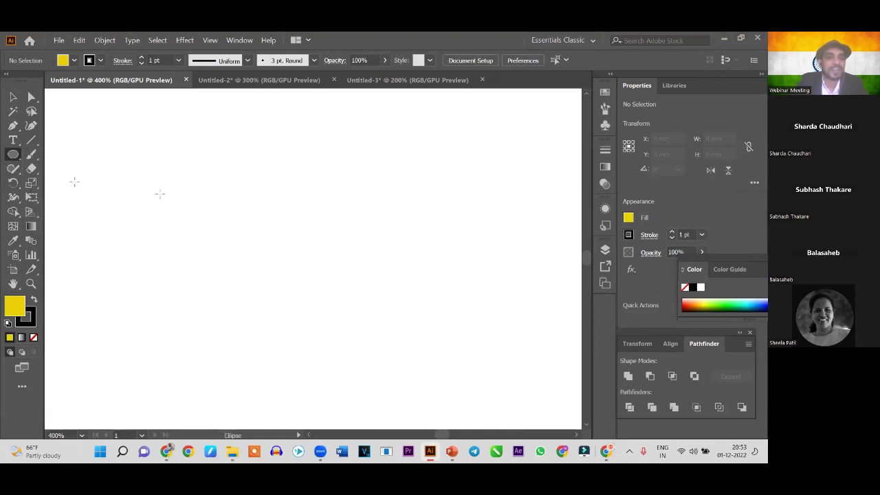
Draw a 17.947 mm circle and set its fill to None, keeping the 1 pt dark outline
mouse_move(246, 154)
mouse_down()
mouse_move(381, 302)
mouse_move(405, 315)
mouse_up()
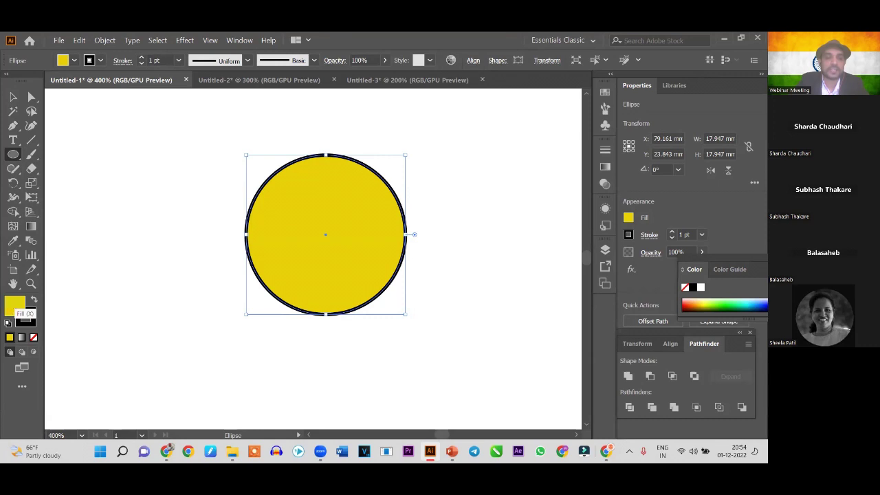
double_click(11, 308)
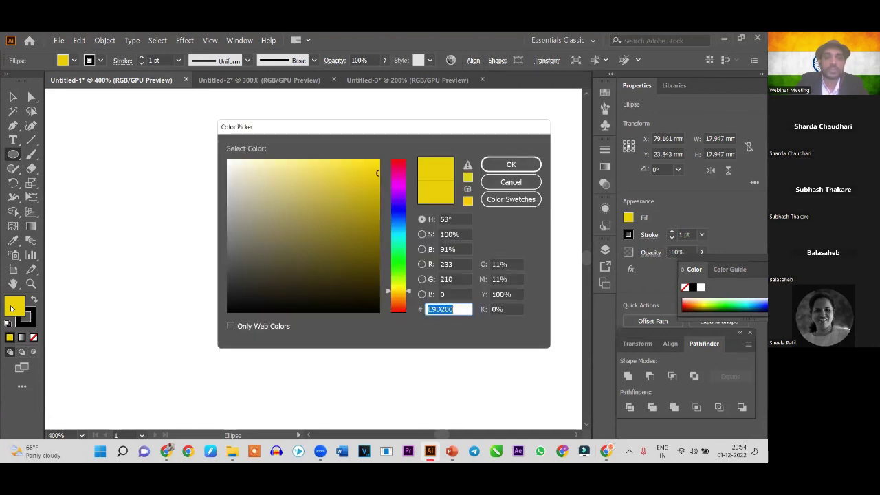
click(511, 182)
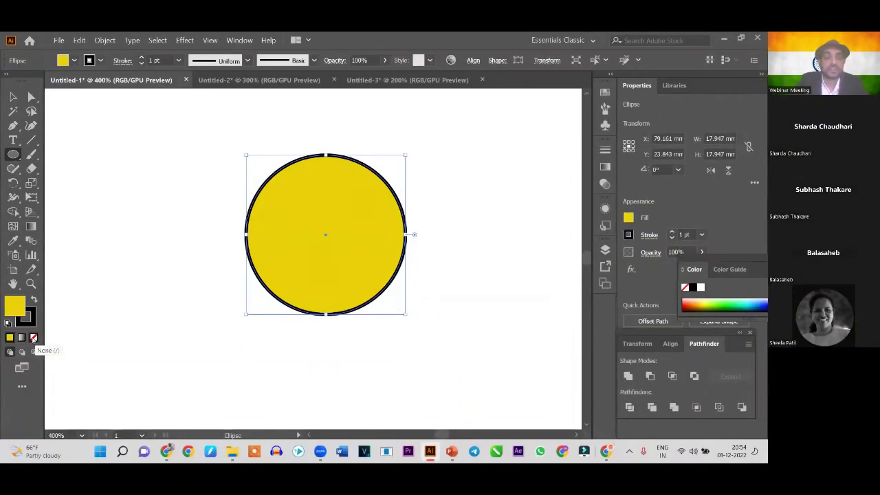
click(33, 338)
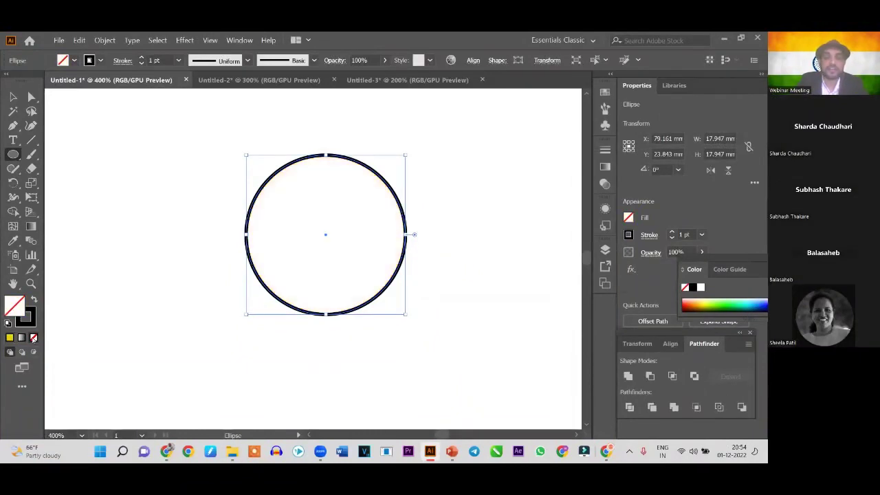
click(32, 324)
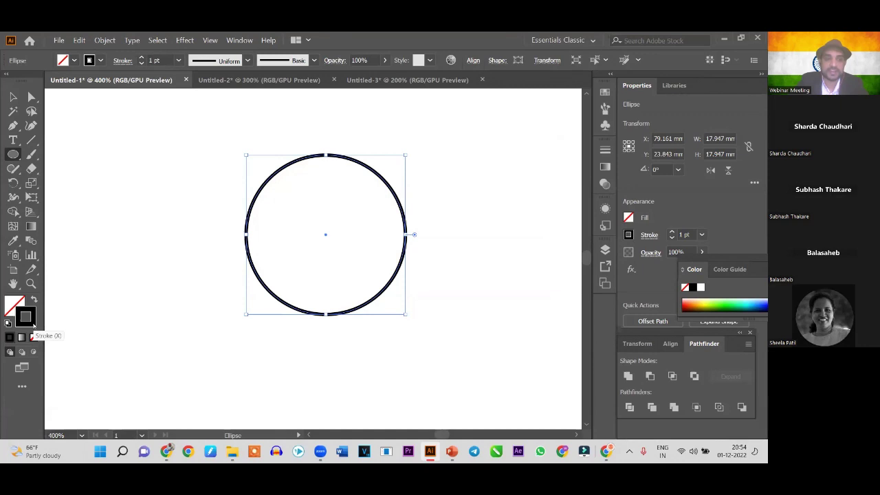
click(10, 305)
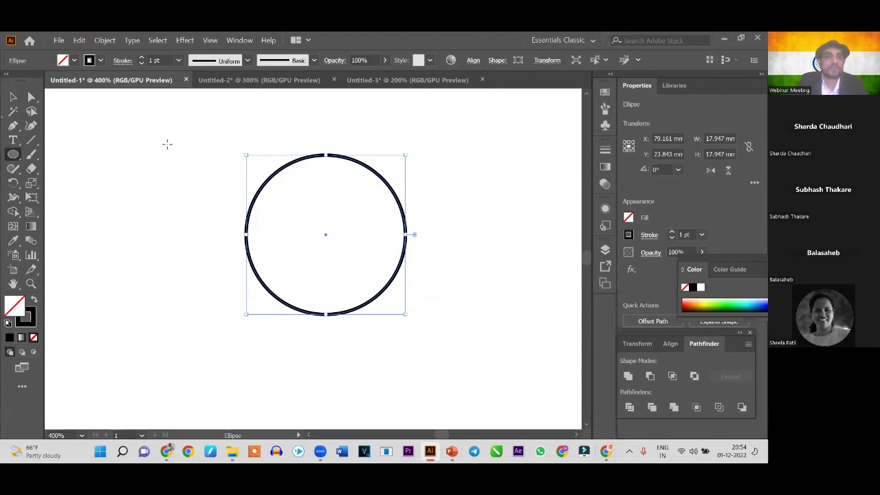
Try drawing a rectangle over the circle's top-left twice, undoing both attempts
click(13, 154)
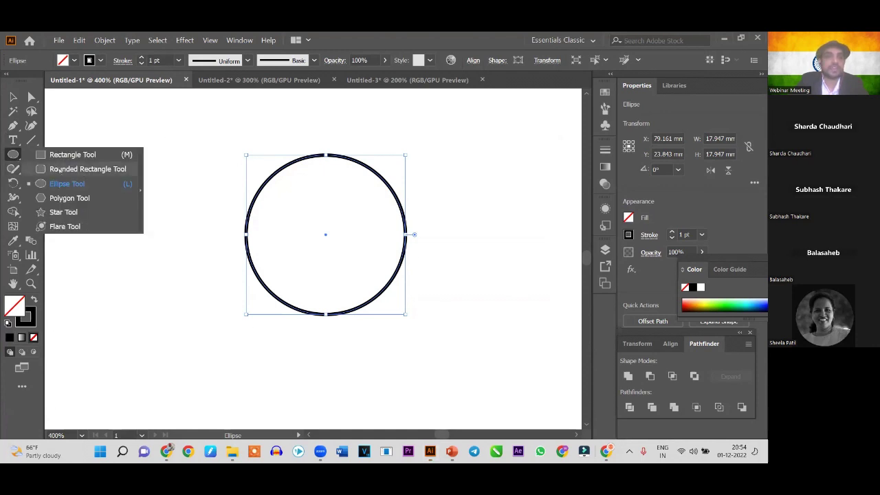
key(m)
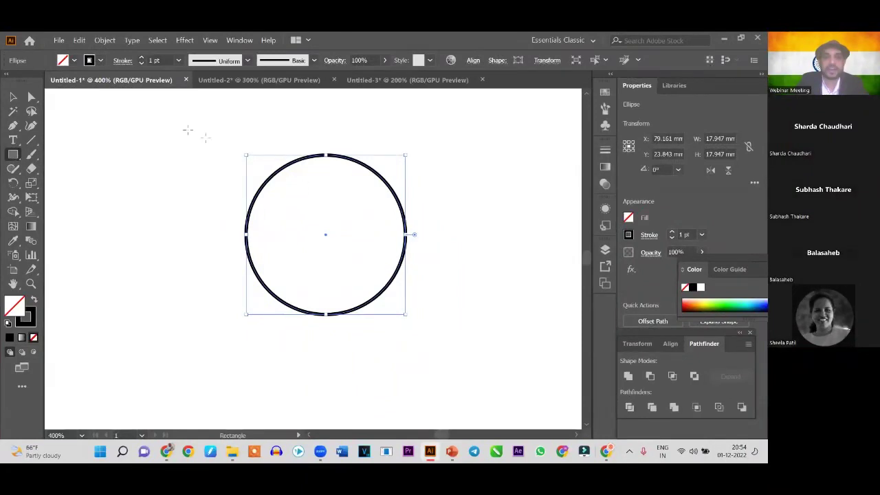
drag(224, 139, 321, 228)
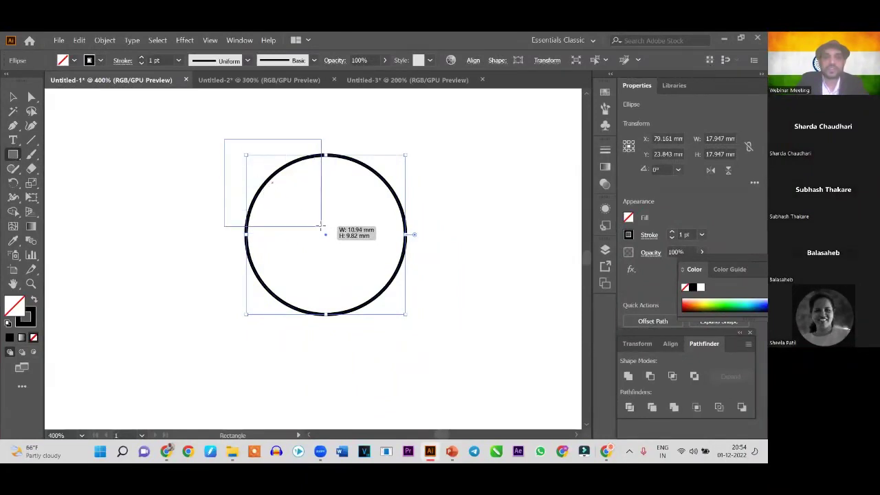
drag(322, 227, 321, 227)
key(ctrl+z)
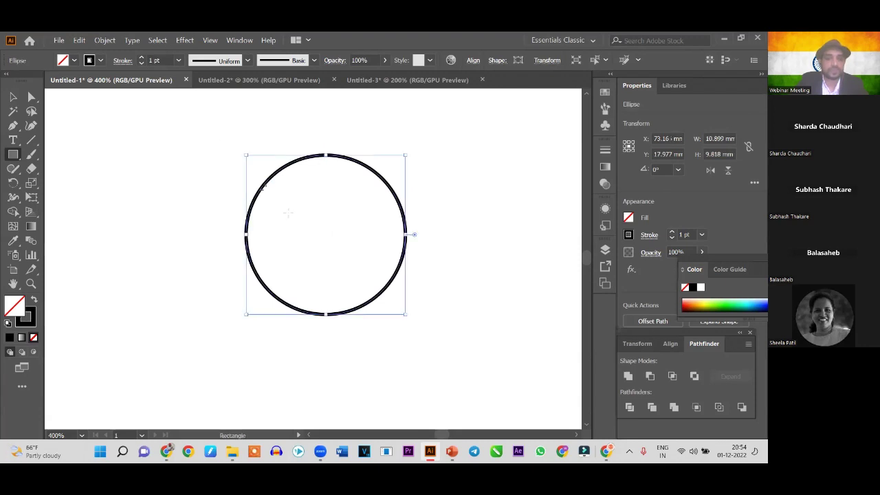
drag(226, 149, 322, 229)
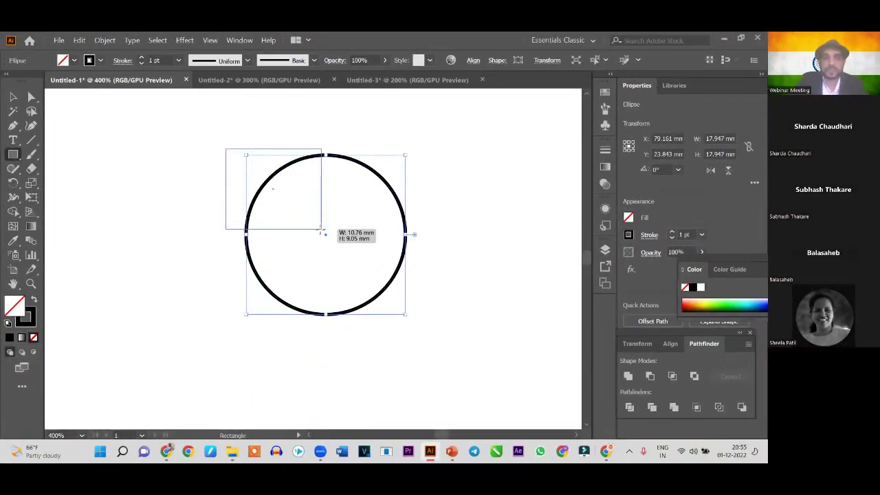
mouse_move(321, 229)
mouse_down()
mouse_move(314, 229)
mouse_move(322, 234)
mouse_up()
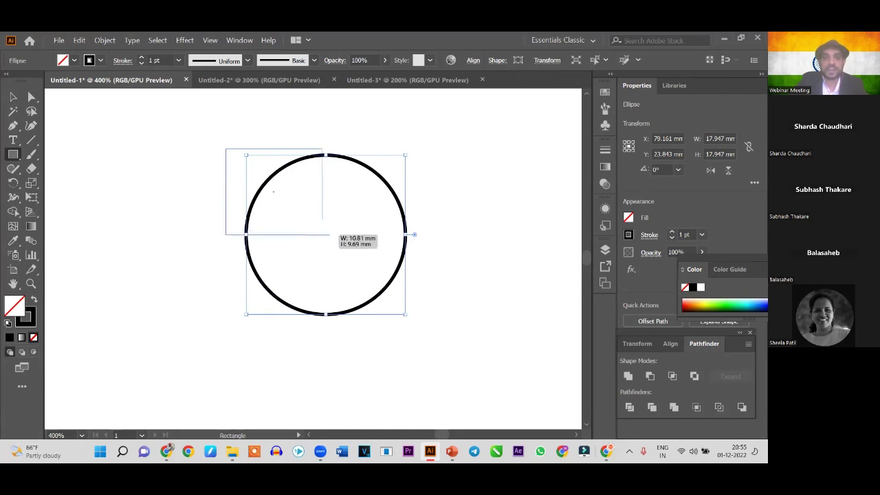
drag(323, 235, 324, 236)
key(ctrl+z)
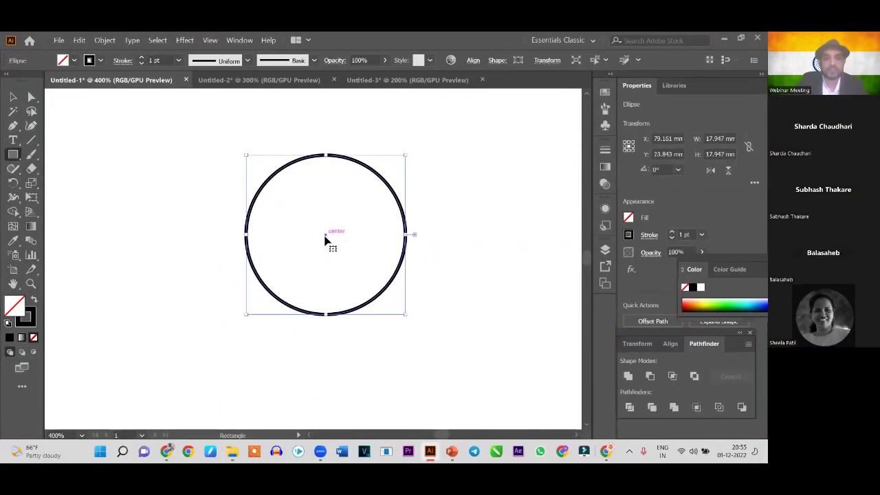
Draw an ~8.97 × 8.38 mm rectangle from the circle's centre to its top-left corner, then select it
mouse_move(325, 233)
mouse_down()
mouse_move(233, 155)
mouse_move(245, 157)
mouse_up()
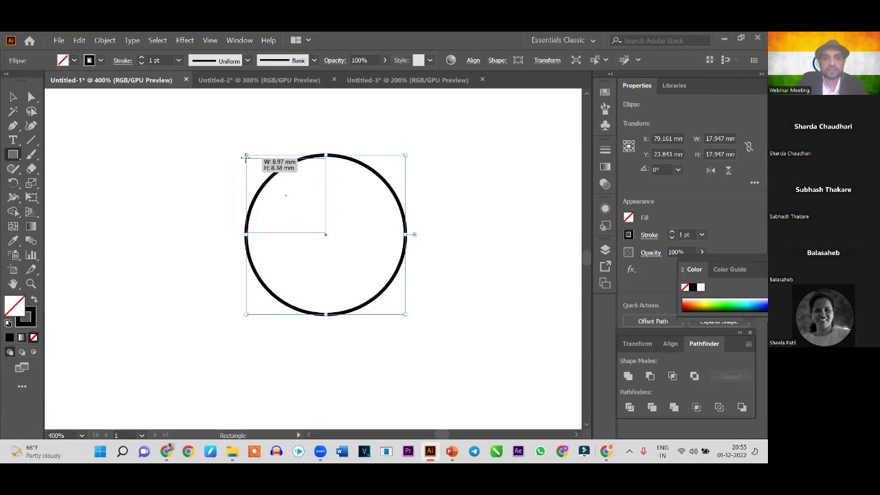
drag(246, 157, 245, 158)
click(13, 97)
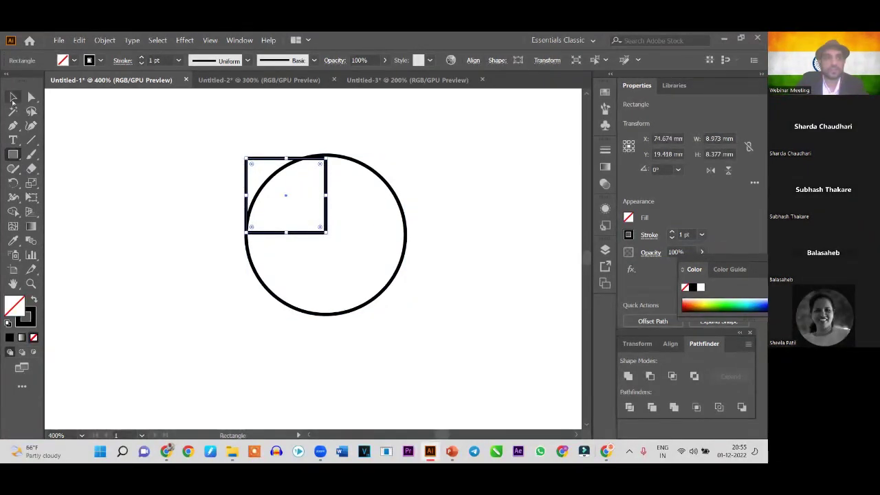
click(118, 151)
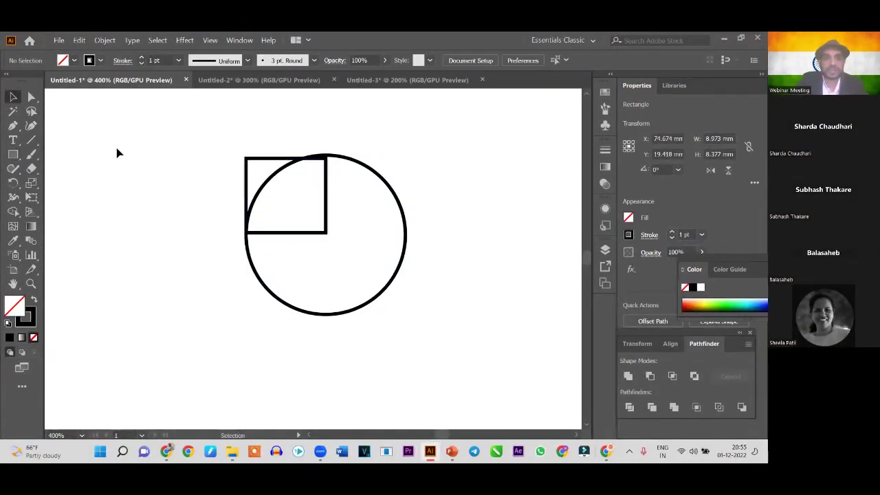
click(290, 169)
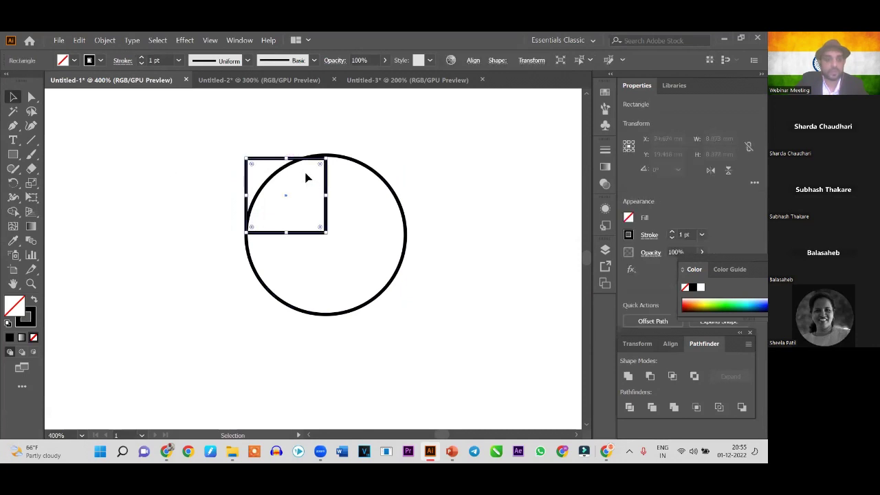
Resize the rectangle to 8.973 × 8.737 mm so it fills the circle's upper-left quarter
scroll(304, 177, up, 3)
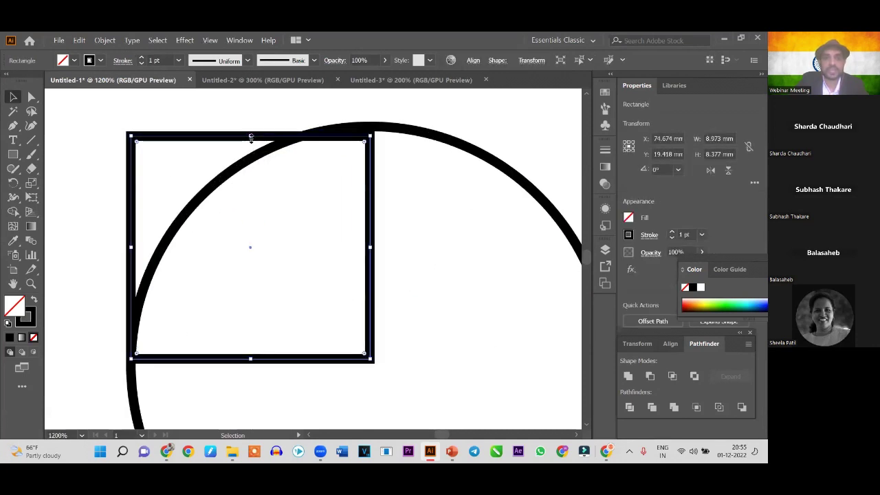
drag(251, 136, 251, 124)
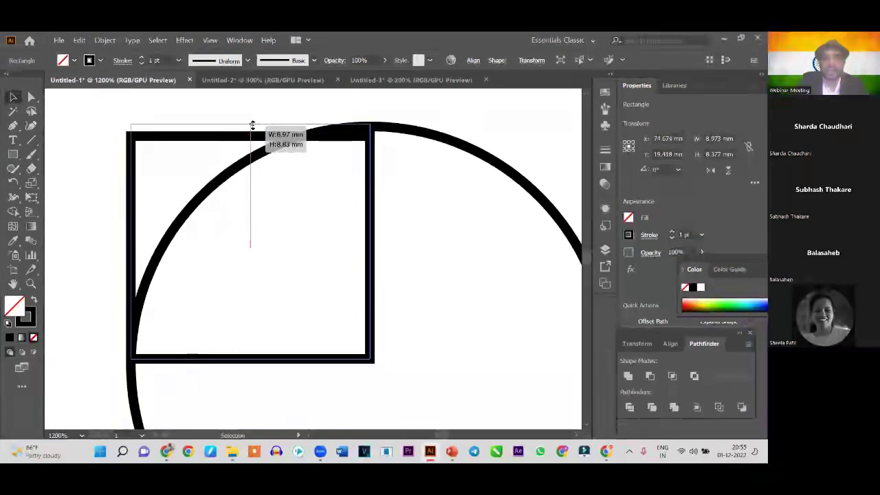
drag(252, 124, 251, 127)
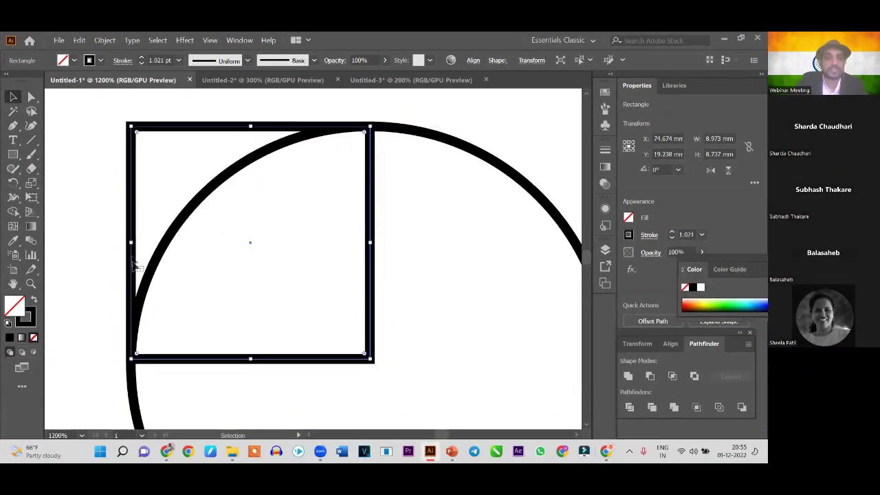
drag(131, 243, 130, 243)
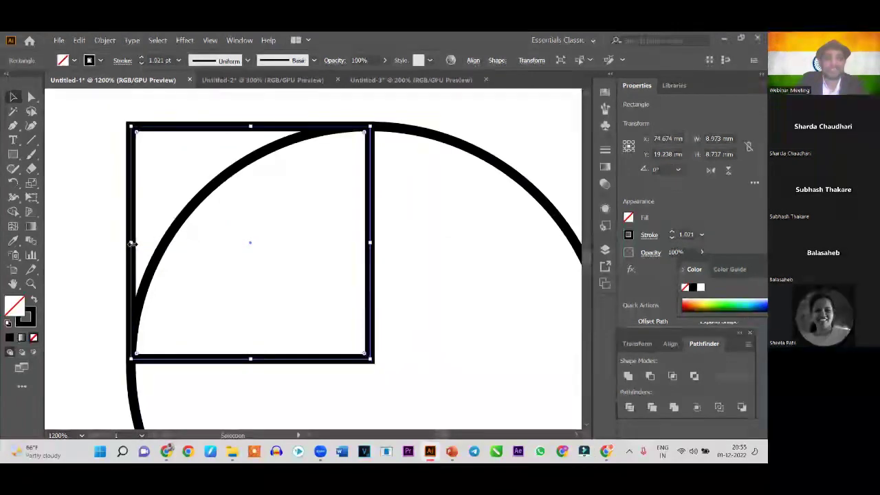
click(96, 243)
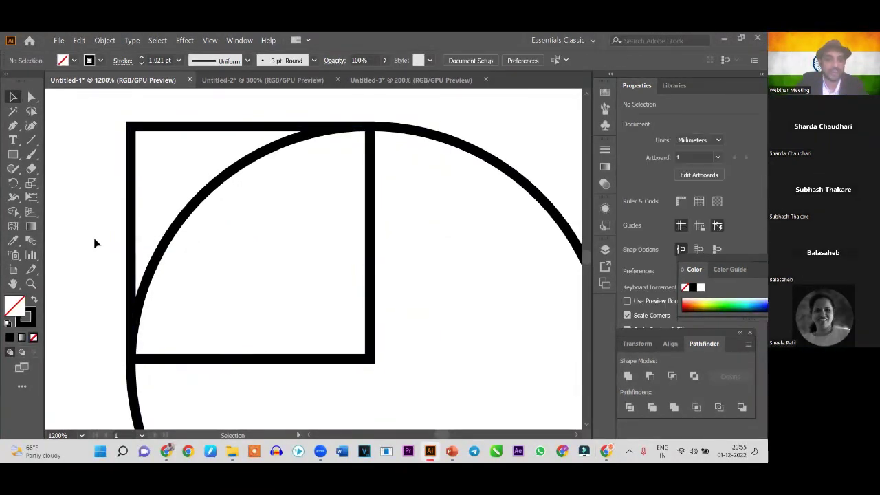
Select the circle and rectangle together and pan them to the centre of the view
scroll(96, 243, down, 1)
scroll(96, 242, down, 1)
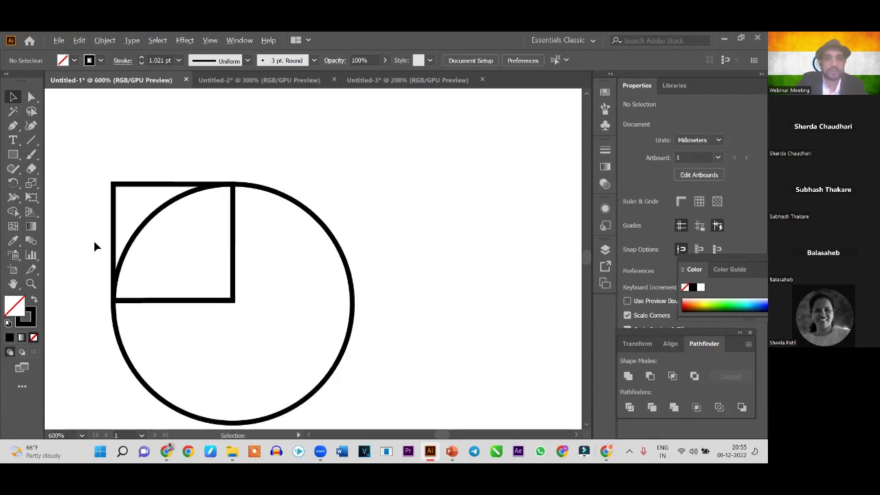
scroll(96, 246, down, 1)
drag(77, 193, 316, 401)
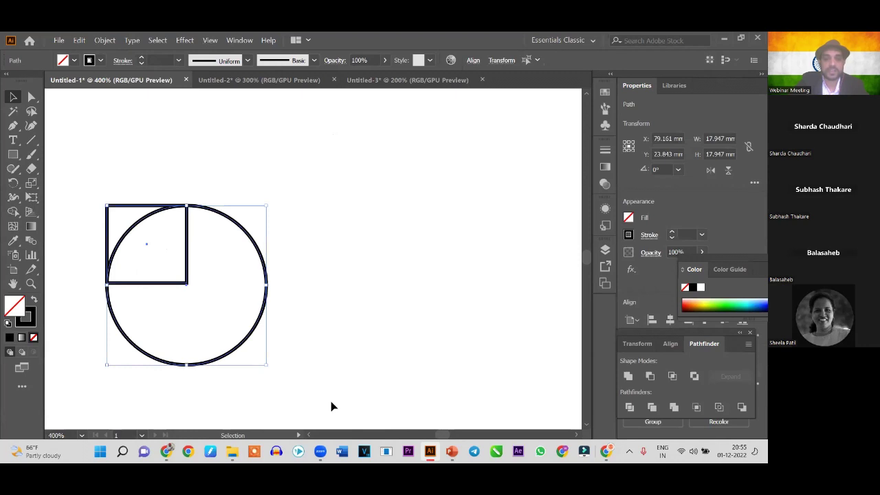
click(309, 436)
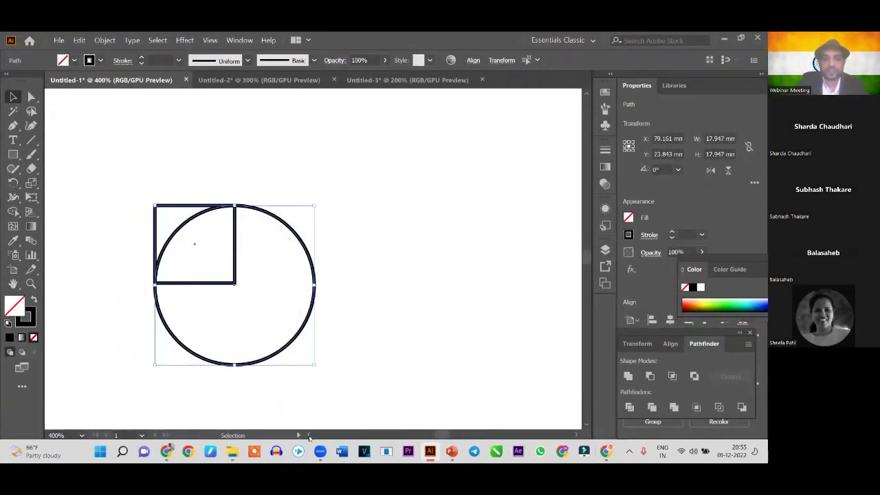
click(309, 435)
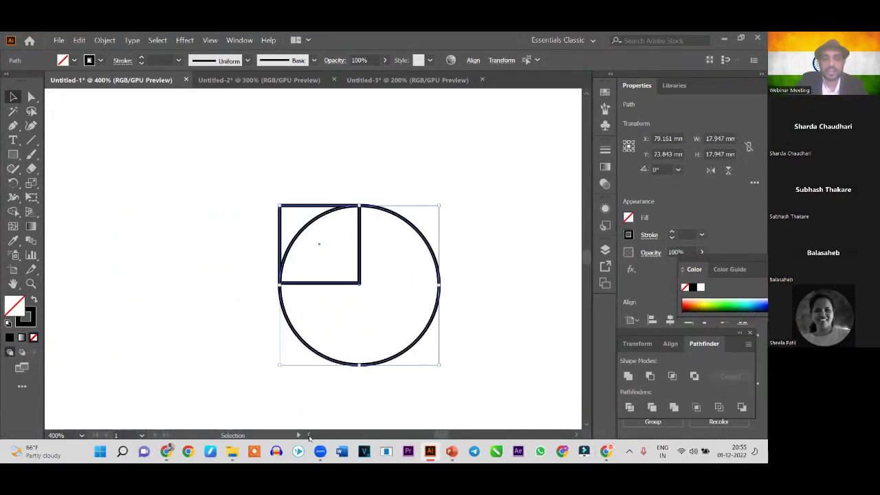
click(587, 94)
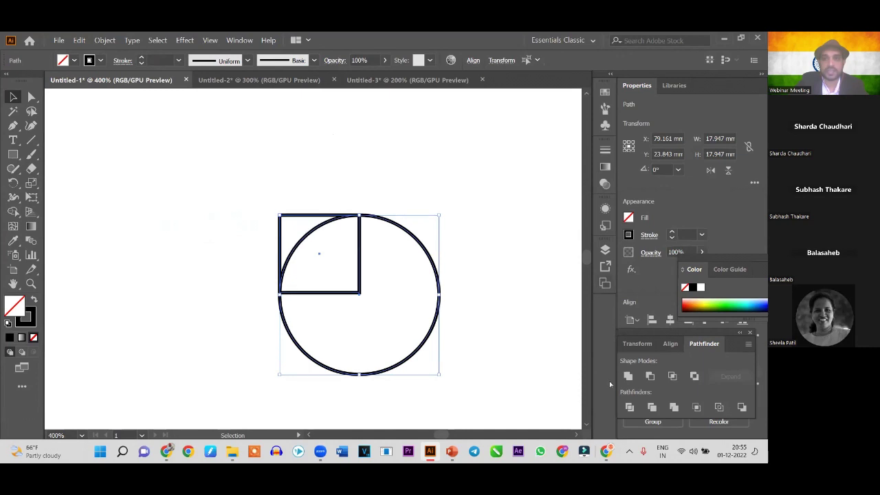
click(587, 427)
click(538, 299)
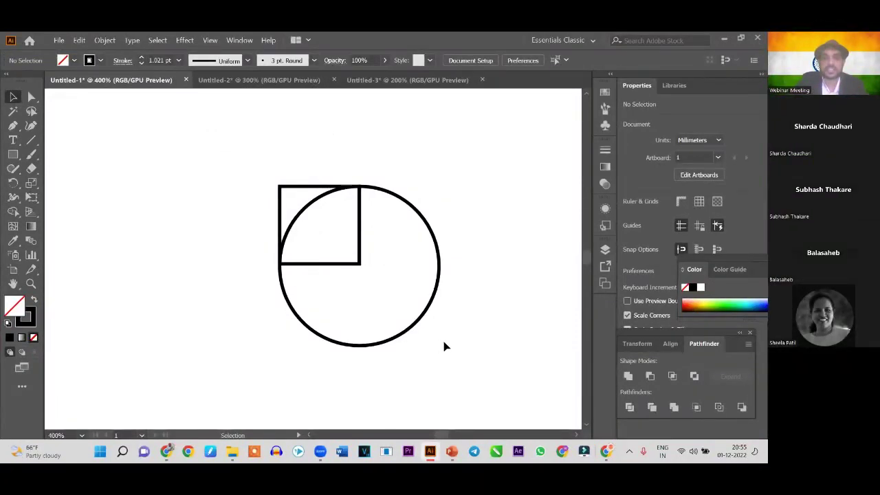
drag(444, 344, 258, 227)
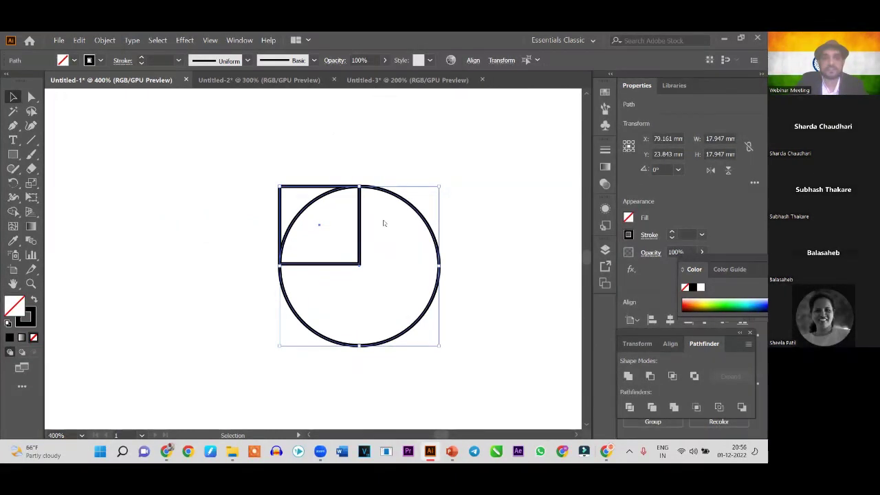
key(alt+w)
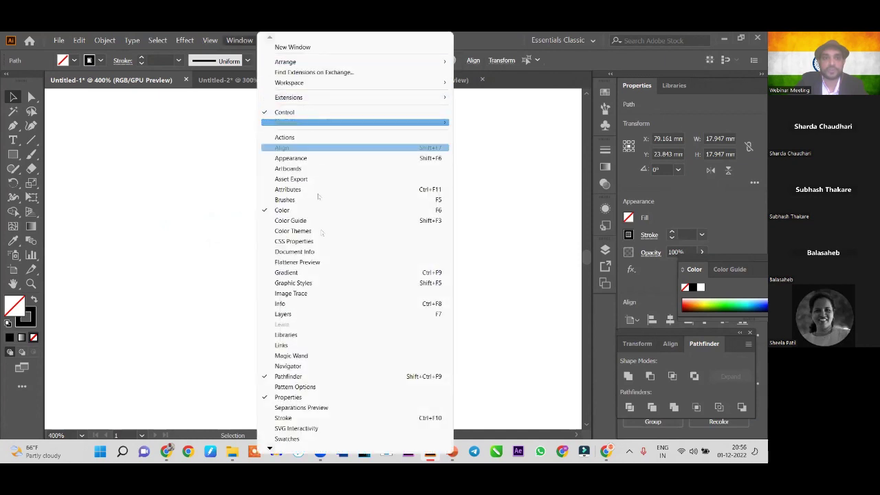
click(293, 378)
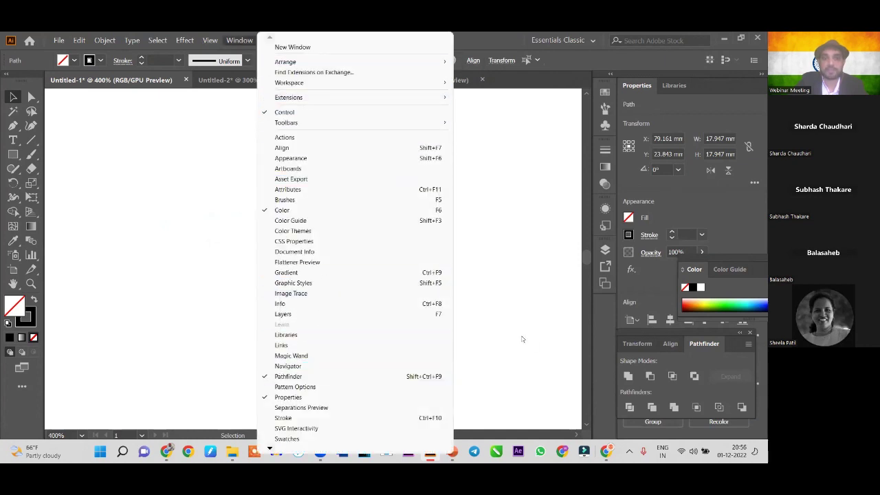
click(522, 340)
click(628, 377)
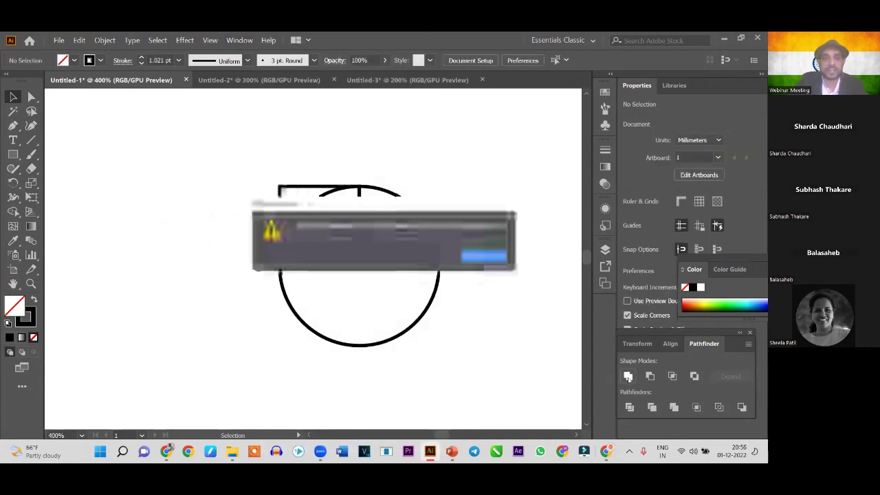
click(474, 256)
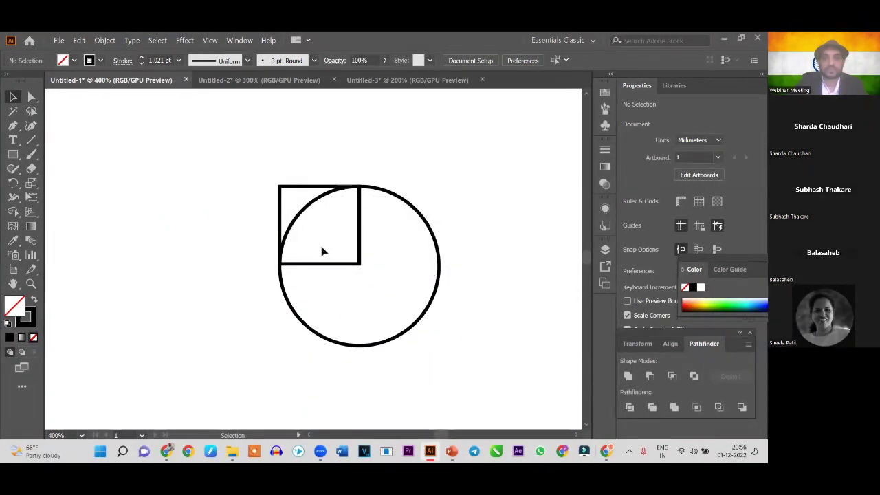
drag(264, 239, 375, 323)
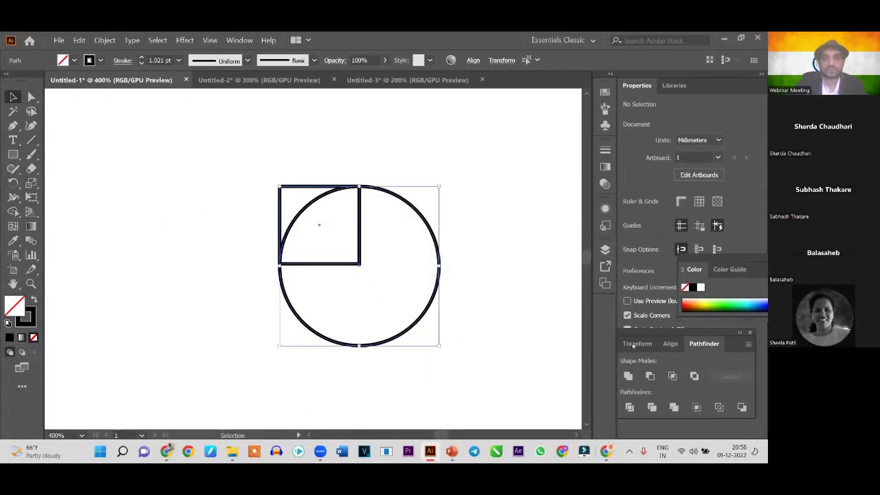
click(628, 377)
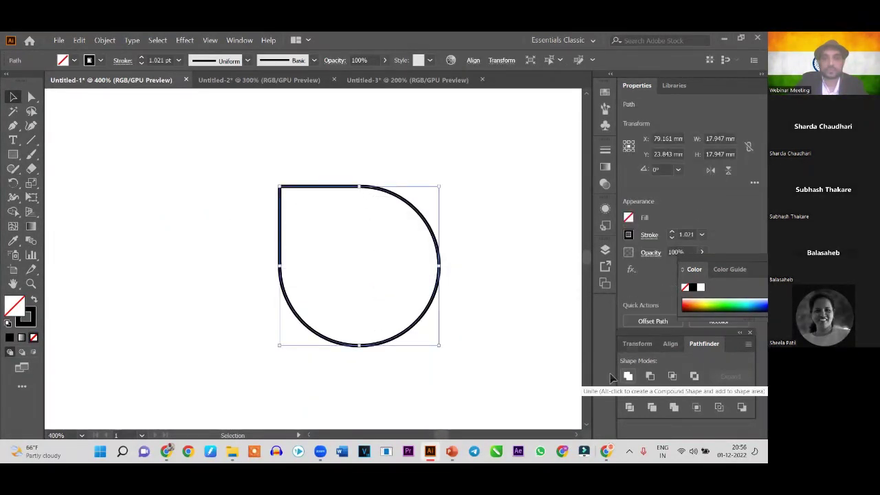
click(512, 320)
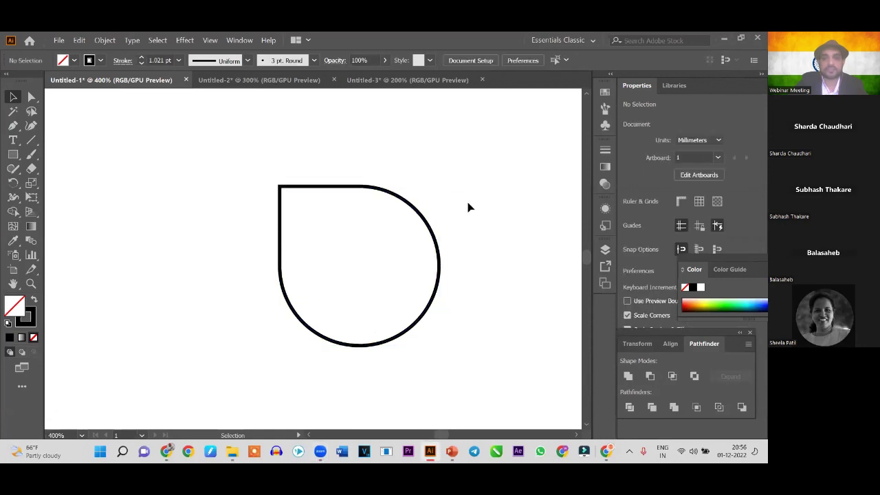
key(a)
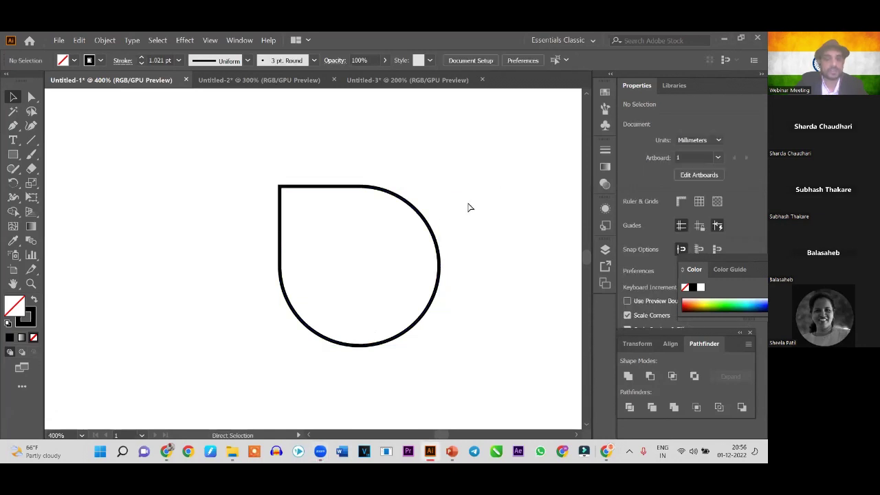
key(ctrl+z)
key(v)
click(469, 206)
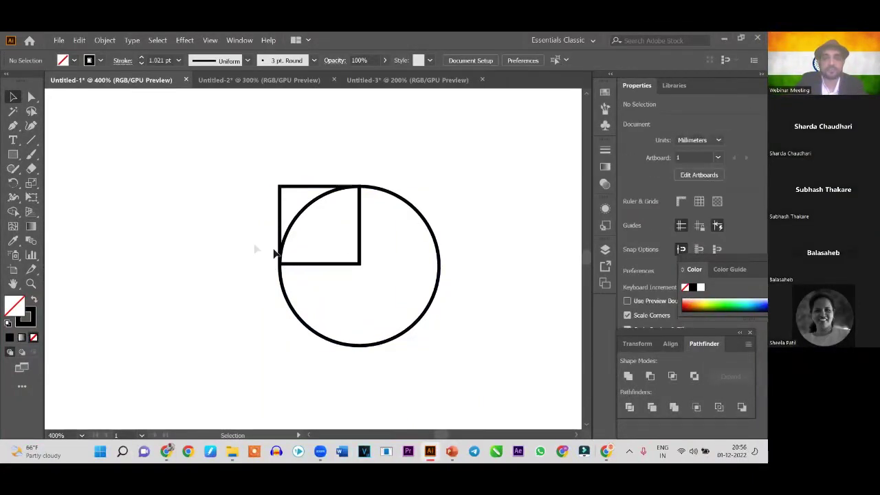
Duplicate the circle aside and unite the square with the original circle into a teardrop
click(307, 330)
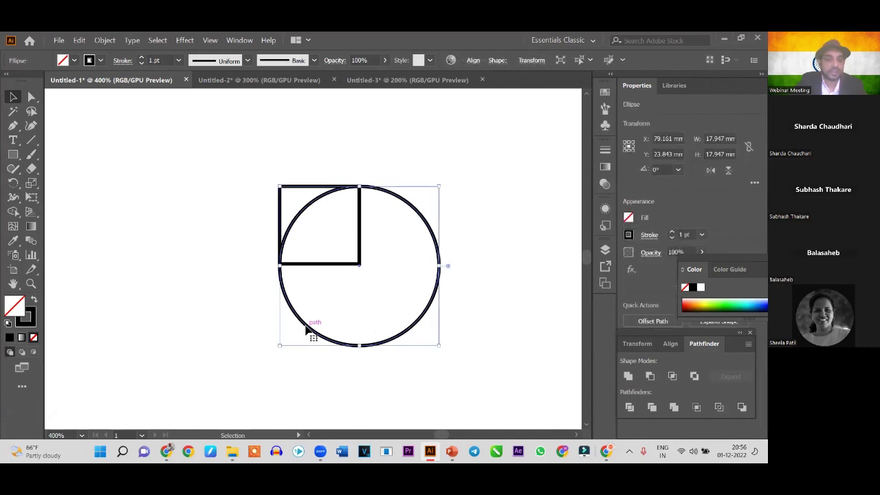
drag(307, 330, 99, 373)
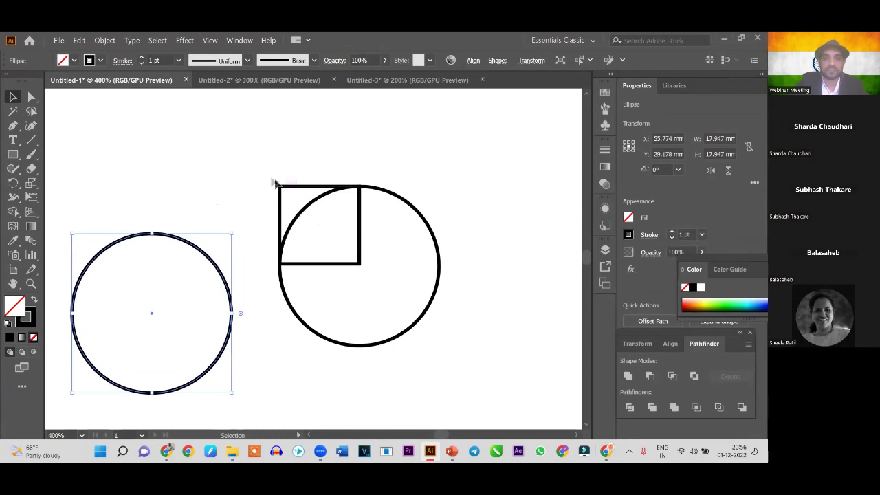
drag(253, 170, 443, 354)
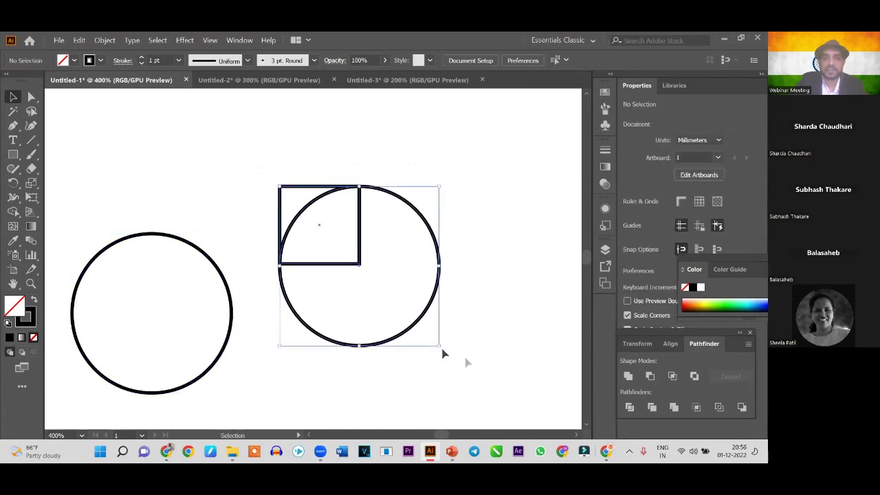
click(628, 376)
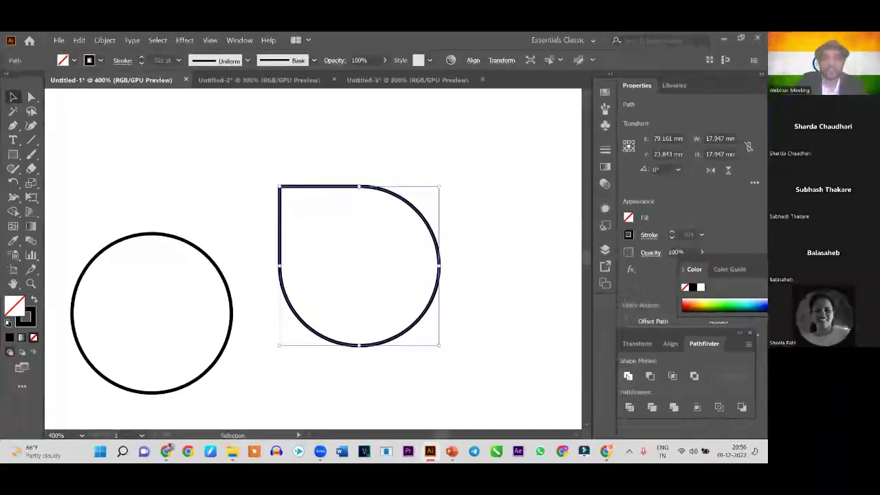
Position the spare circle overlapping the teardrop's right side
click(509, 317)
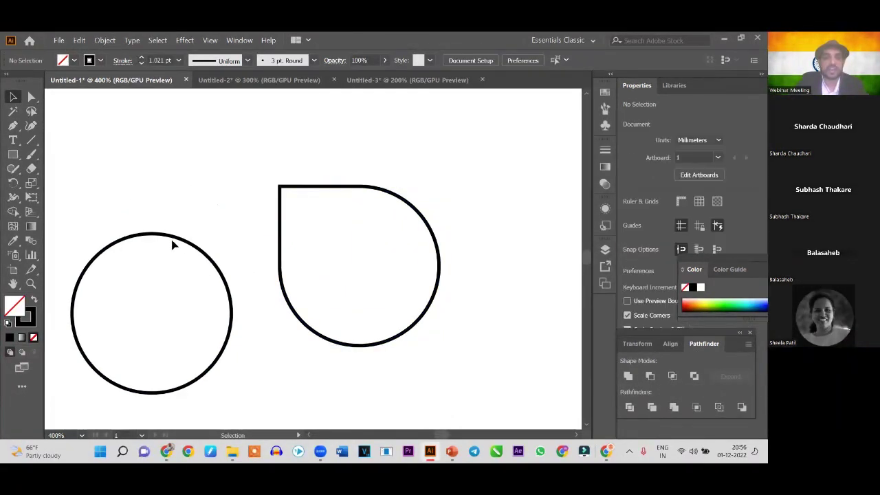
mouse_move(196, 241)
mouse_down()
mouse_move(461, 185)
mouse_move(444, 188)
mouse_up()
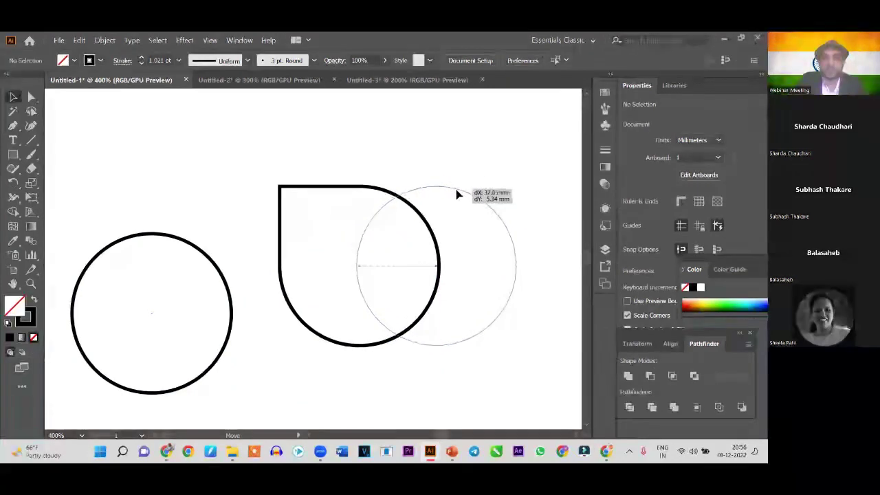
drag(445, 188, 460, 197)
click(513, 133)
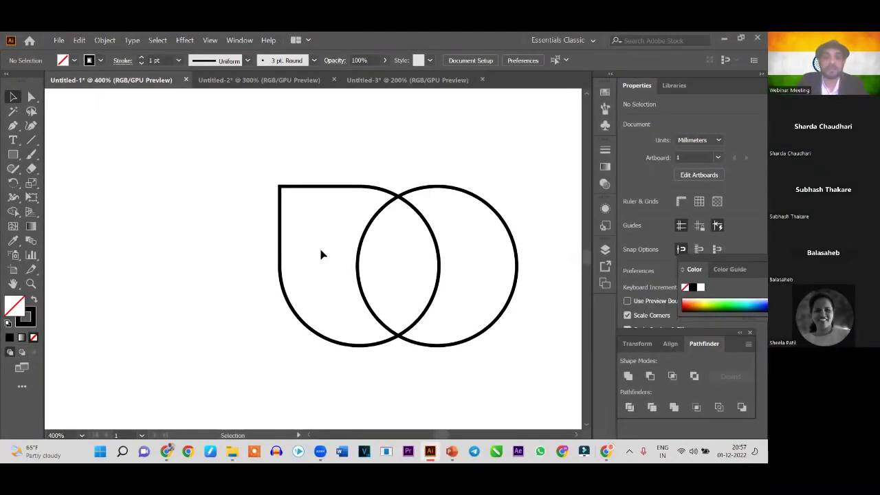
Select the teardrop and circle, try merging their regions with Shape Builder, then undo
click(11, 213)
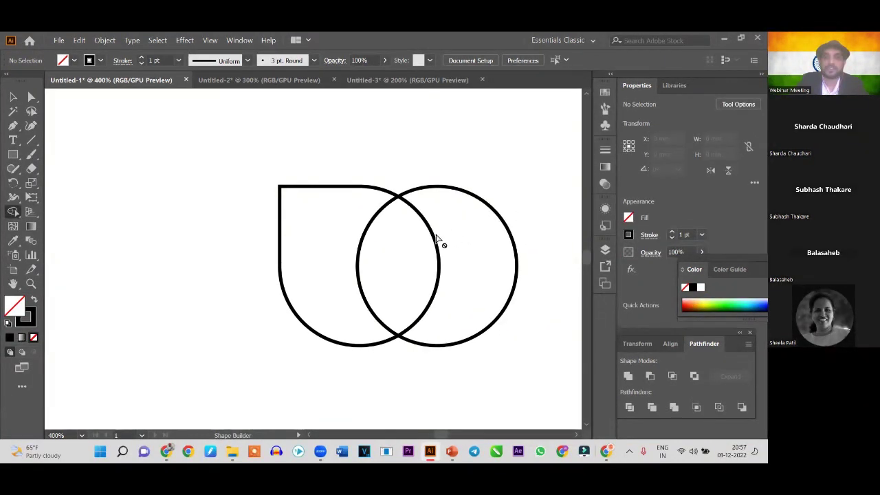
click(13, 98)
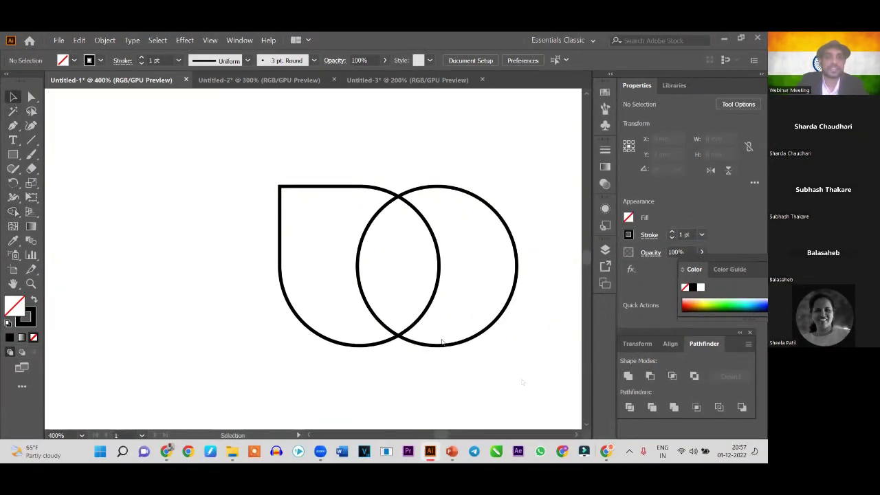
drag(531, 363, 278, 268)
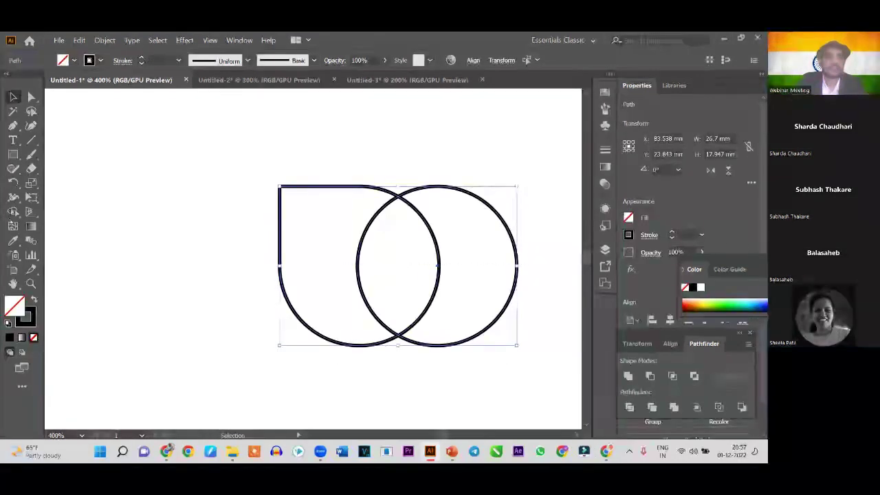
key(shift+m)
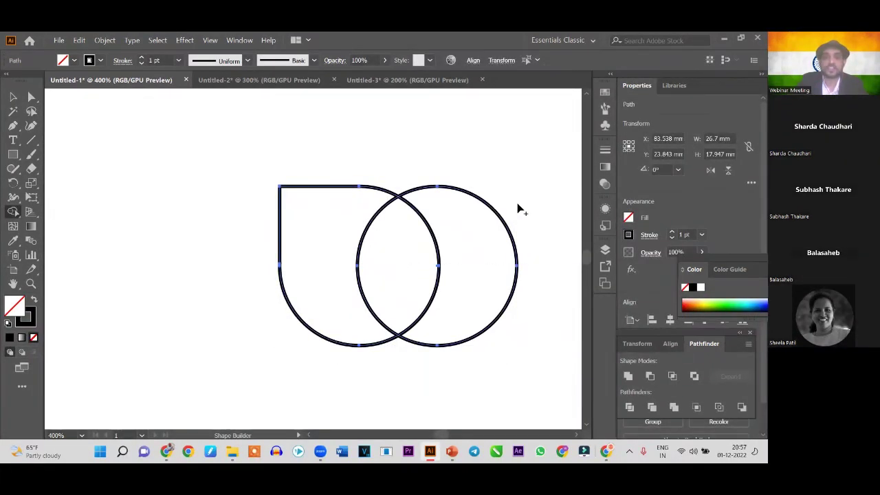
drag(517, 205, 440, 238)
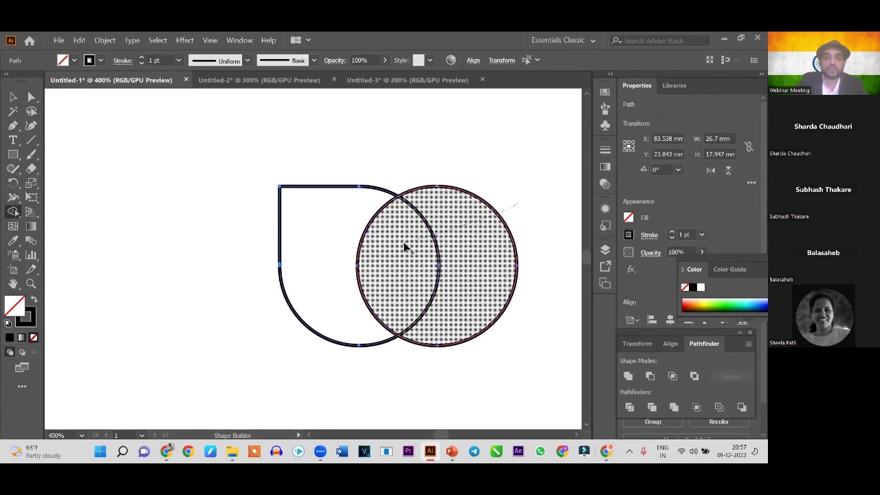
drag(406, 247, 403, 245)
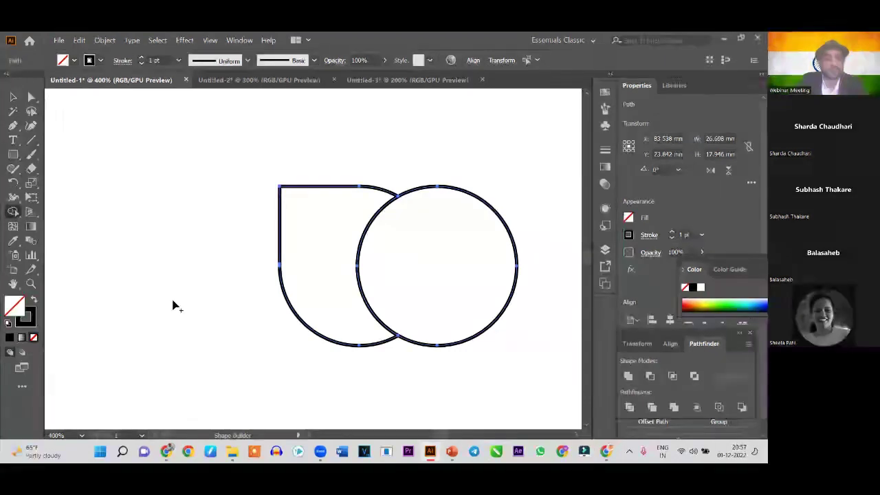
key(ctrl+z)
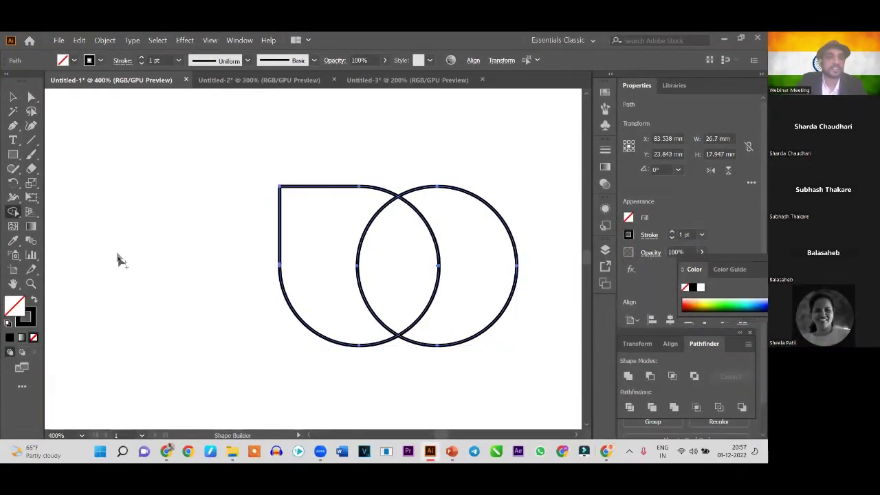
Carve away the right circle and overlap with Shape Builder, then move the crescent up-left
click(13, 97)
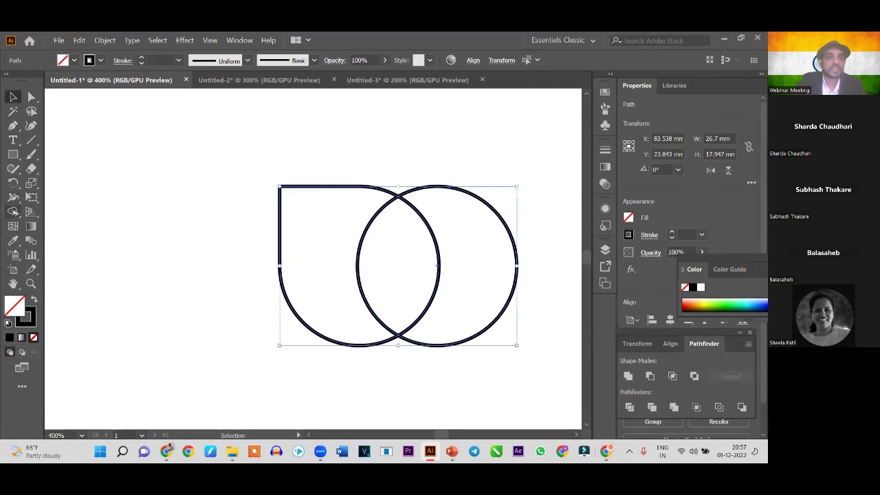
click(13, 211)
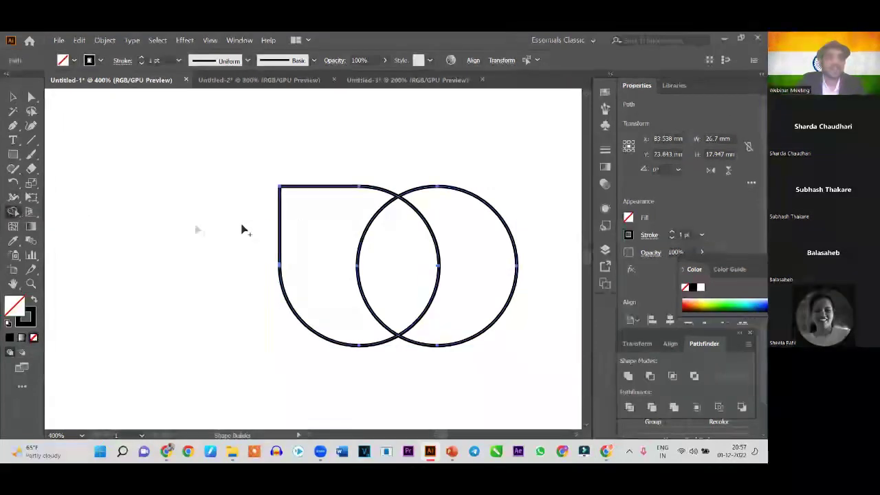
drag(530, 196, 405, 249)
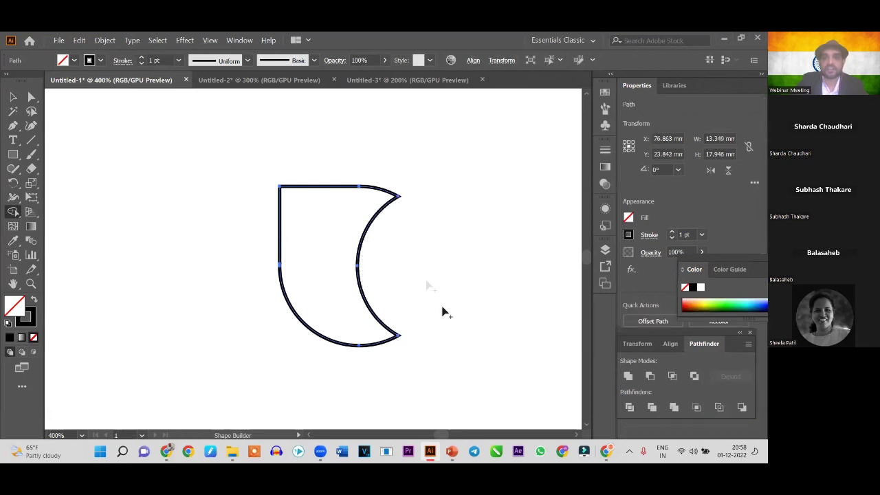
click(13, 95)
click(201, 254)
drag(282, 275, 188, 208)
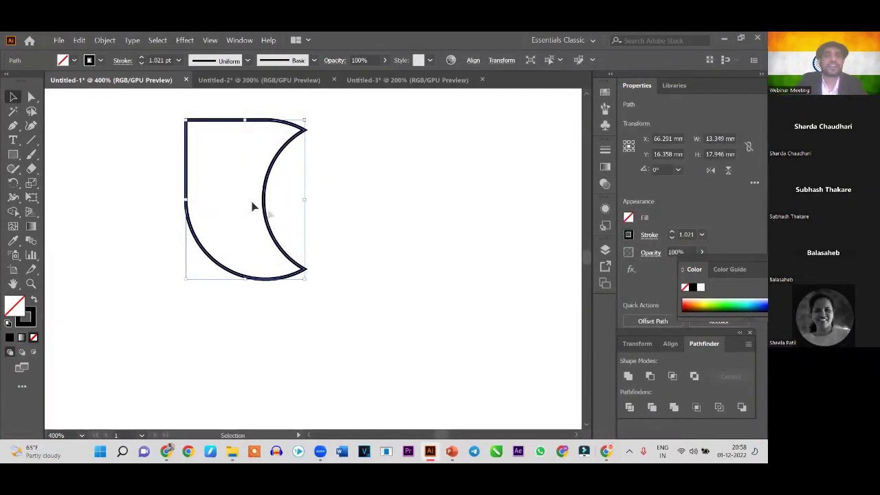
Fill the crescent with the Gold Dust gradient preset, running vertically down the shape
scroll(270, 216, down, 1)
scroll(270, 215, down, 1)
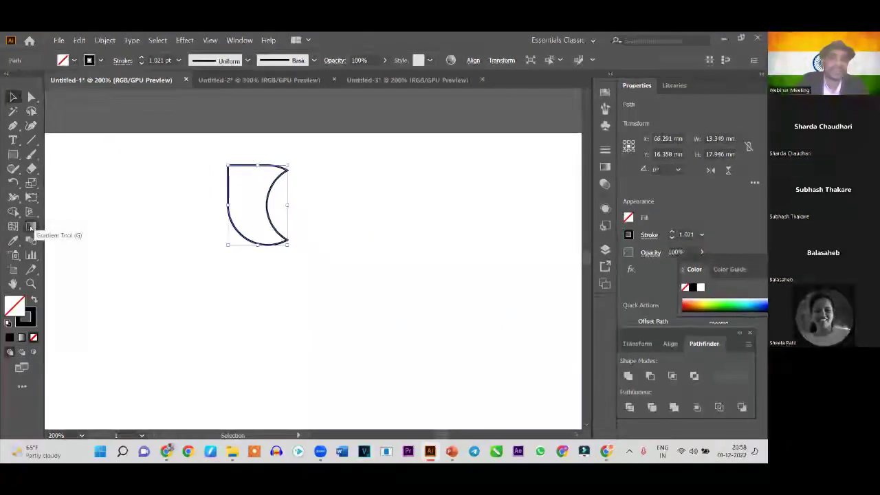
click(31, 227)
double_click(31, 227)
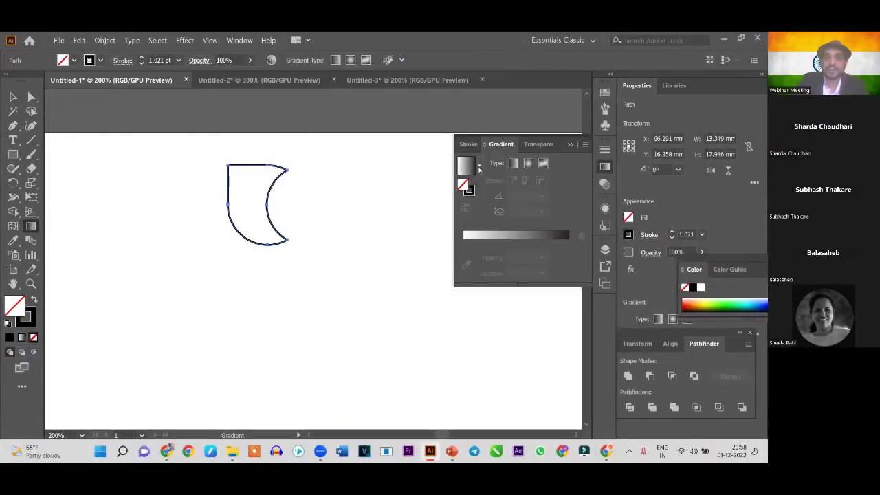
click(479, 167)
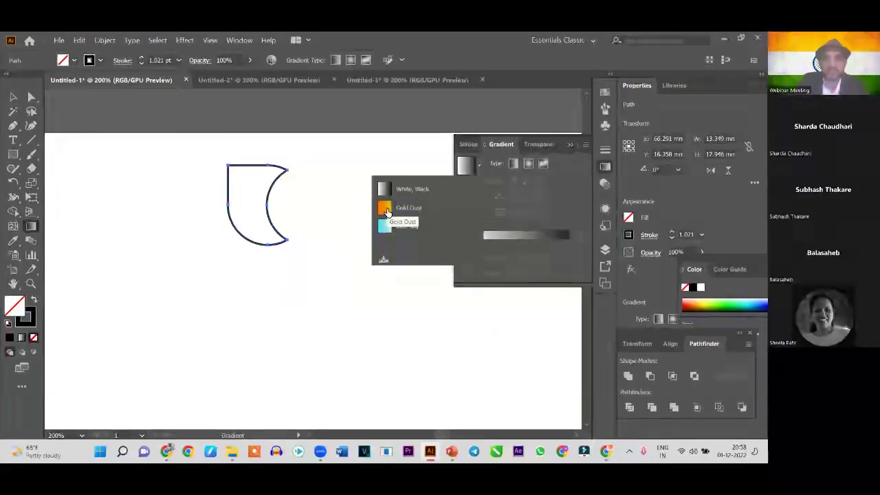
click(385, 208)
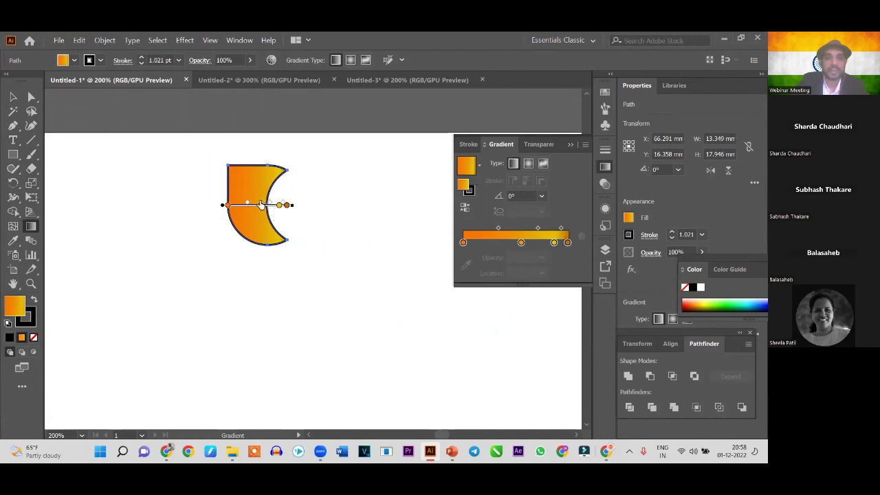
drag(255, 157, 257, 231)
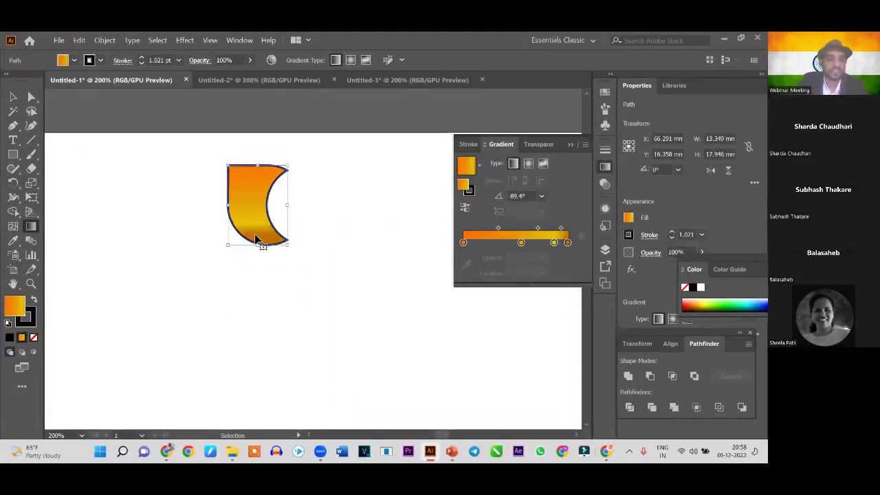
Try diagonal and vertical gradient directions and a colour-stop move, undoing each
key(ctrl+z)
drag(232, 153, 270, 219)
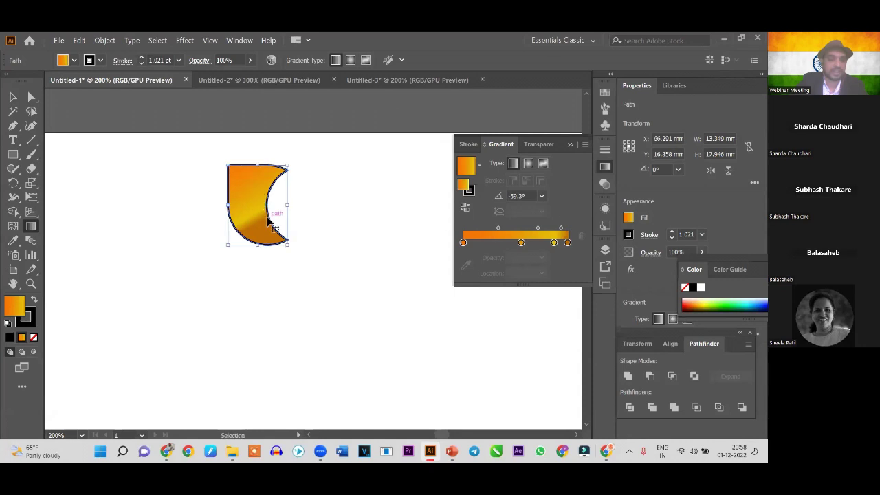
key(ctrl+z)
drag(268, 149, 265, 232)
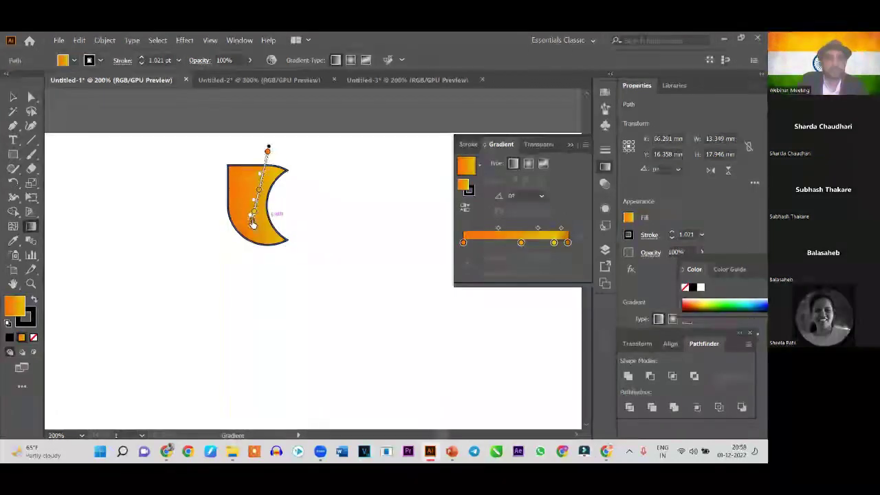
key(ctrl+z)
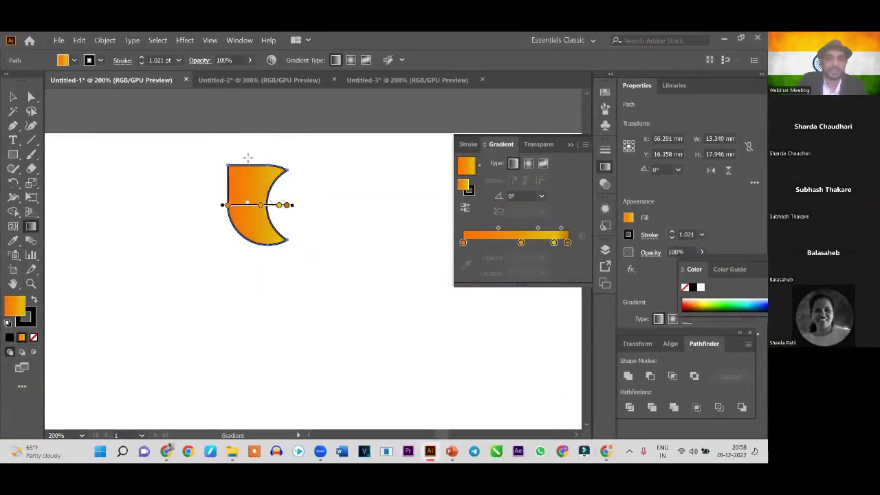
drag(261, 205, 237, 205)
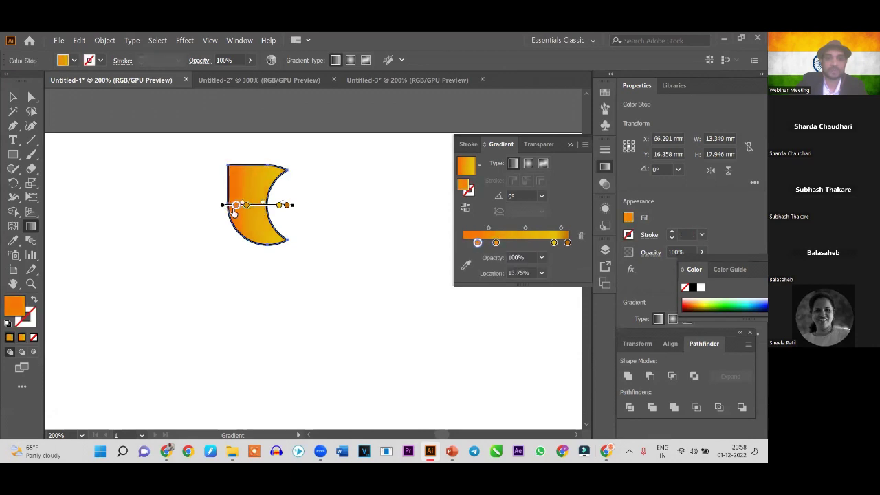
key(ctrl+z)
Shift the yellow stop left and run the gradient from the crescent's top at about -72°
drag(279, 205, 280, 206)
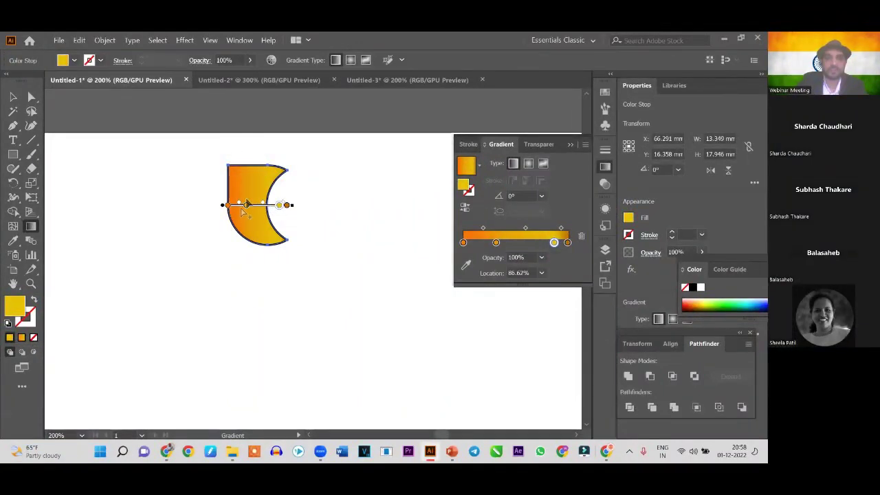
drag(223, 206, 246, 143)
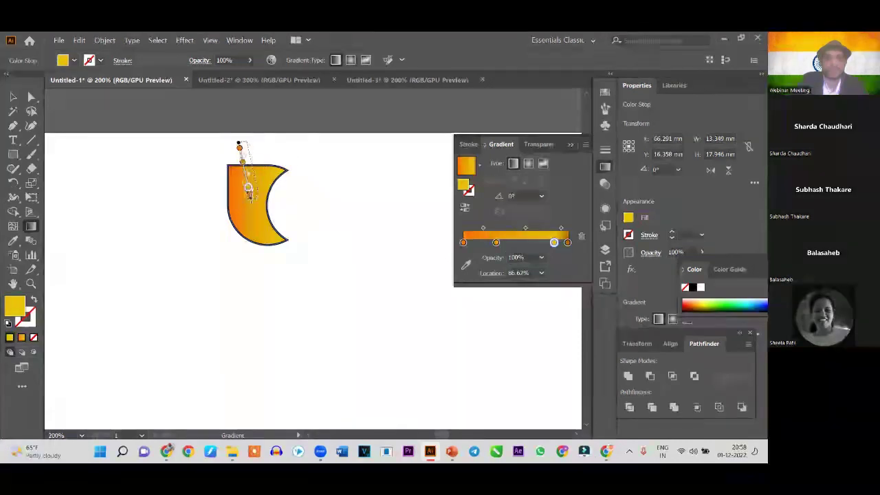
key(v)
key(g)
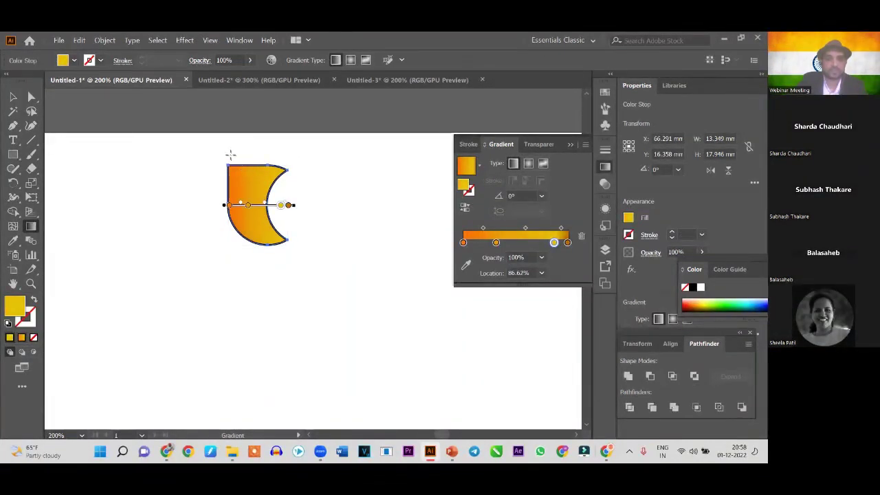
drag(243, 145, 277, 253)
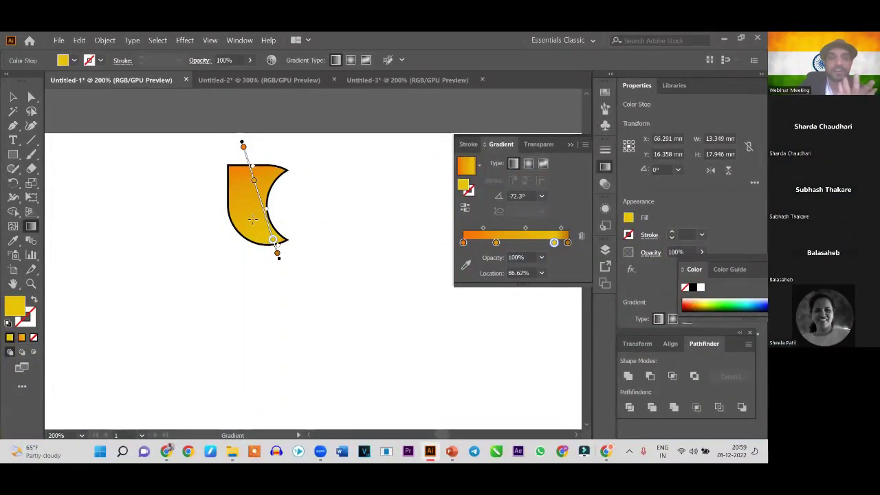
click(13, 97)
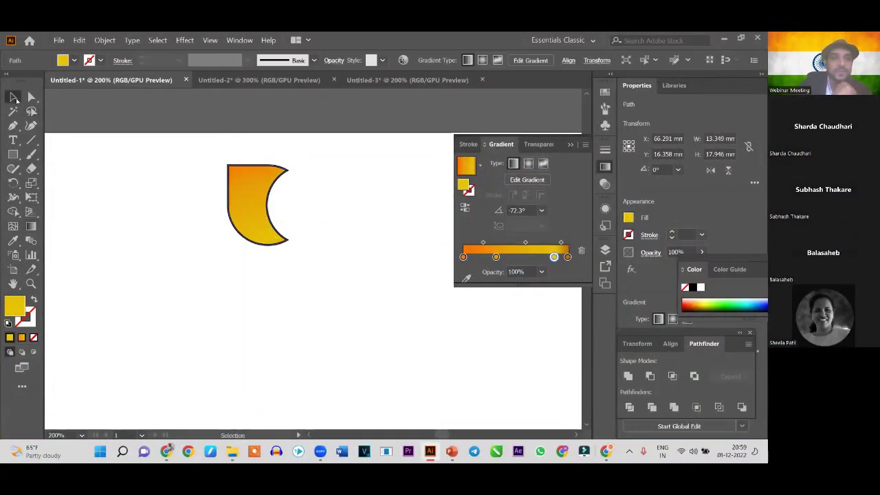
Close the Gradient panel and set the crescent's stroke to None
click(156, 219)
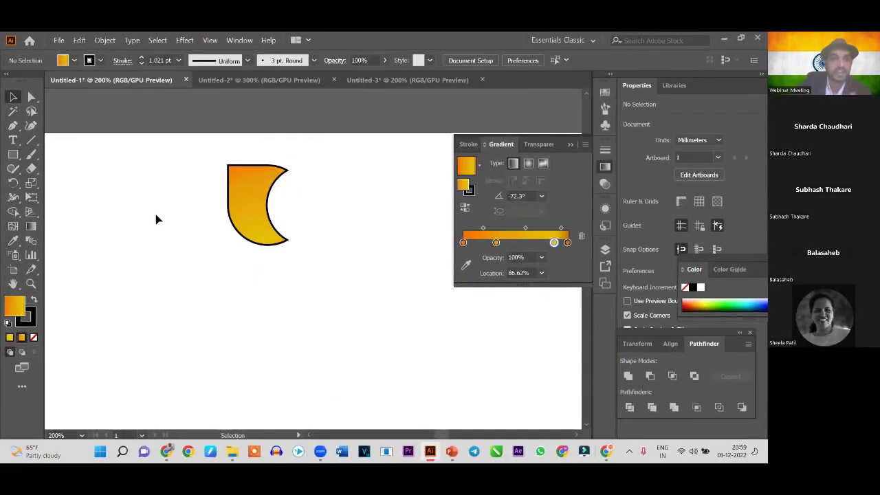
click(571, 145)
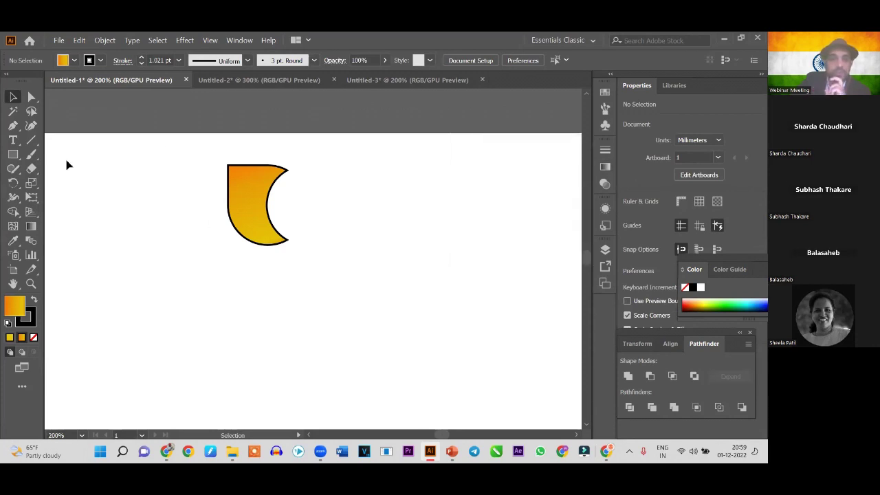
drag(193, 147, 323, 289)
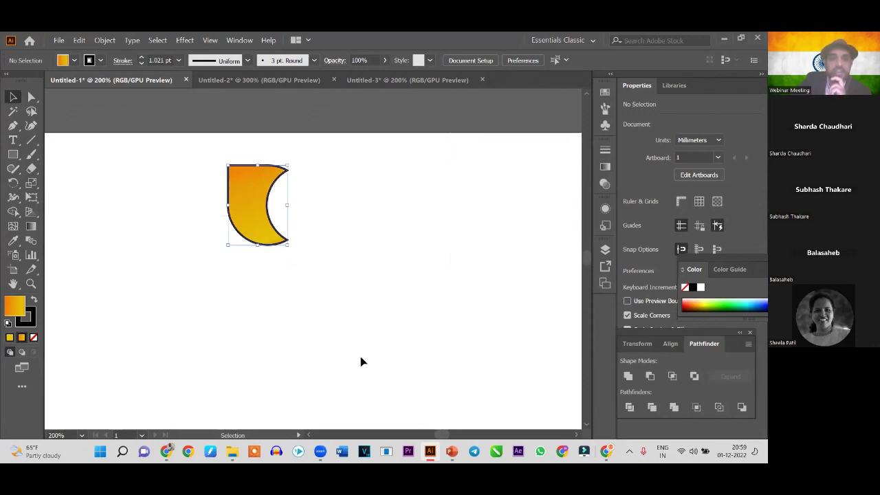
key(x)
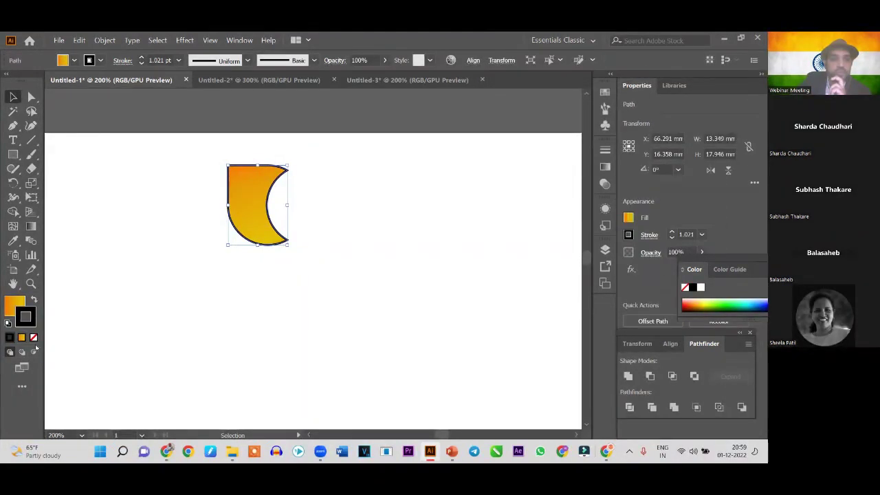
click(34, 337)
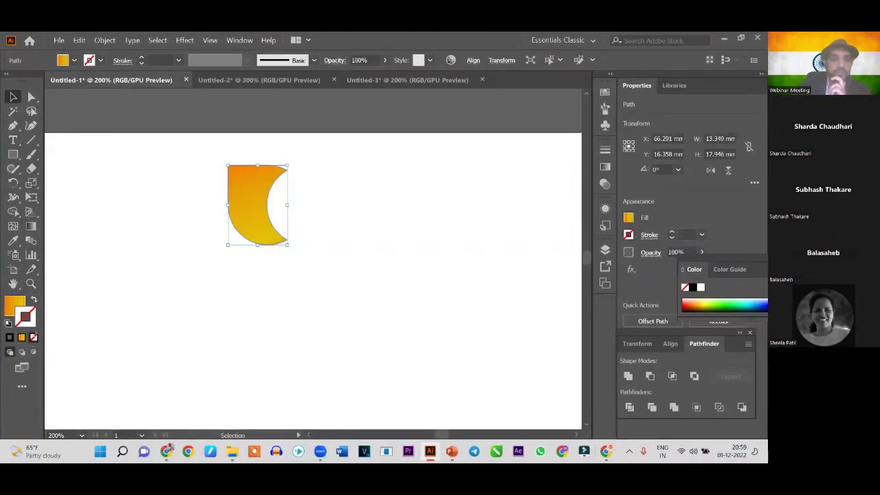
Enlarge the crescent by dragging its bounding box
click(134, 277)
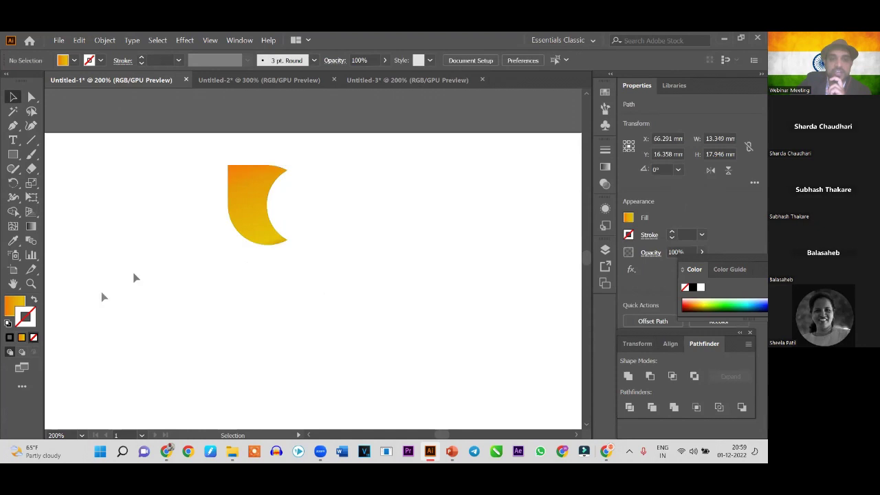
click(250, 214)
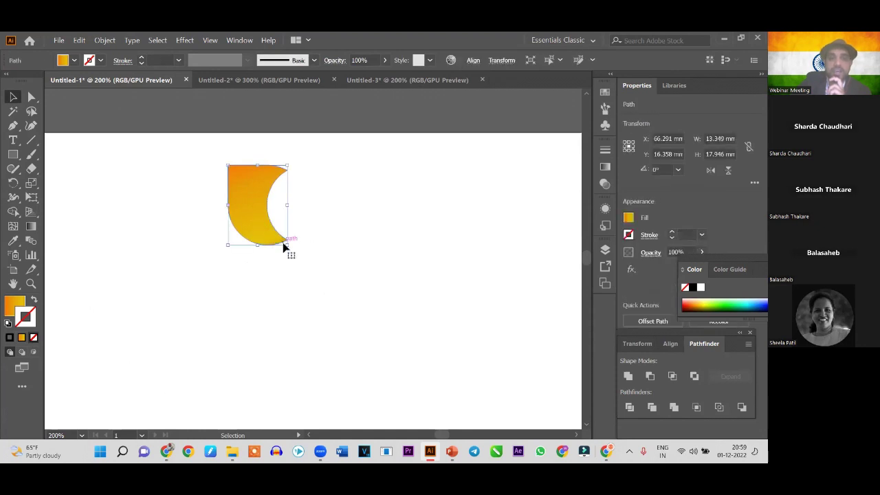
drag(288, 245, 315, 277)
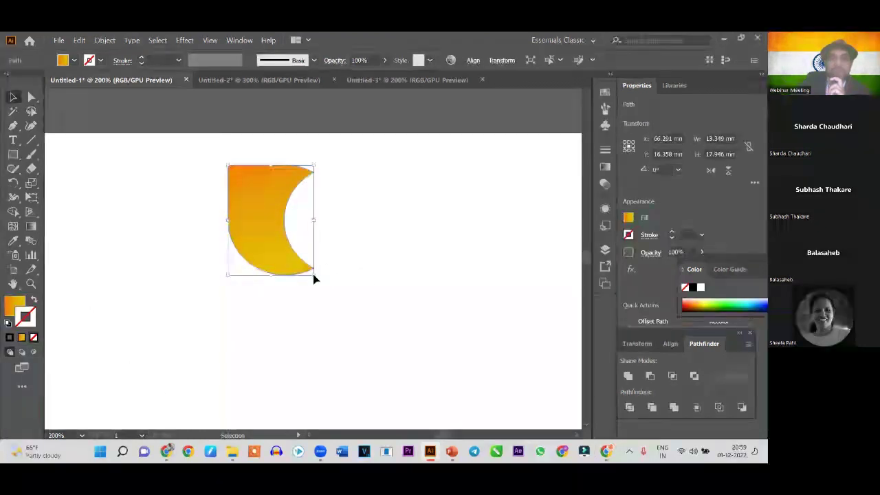
Place a copy of the crescent to the right and rotate it 270°
click(336, 295)
click(256, 229)
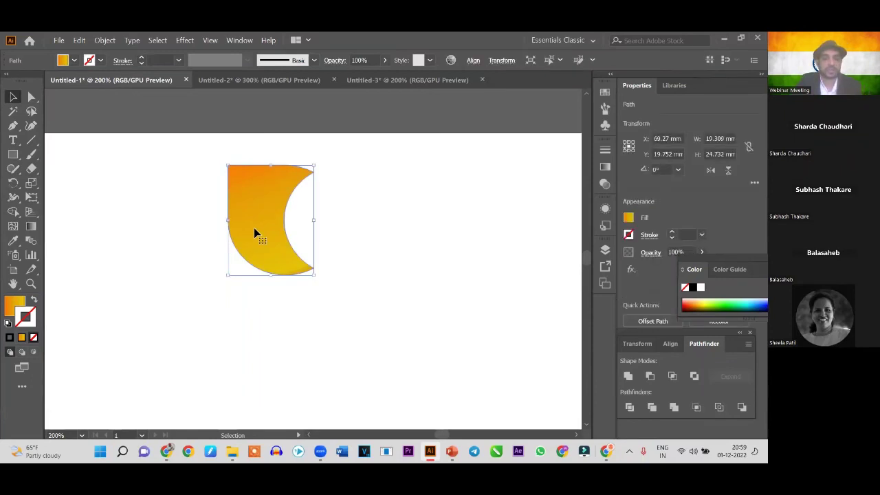
drag(255, 232, 395, 240)
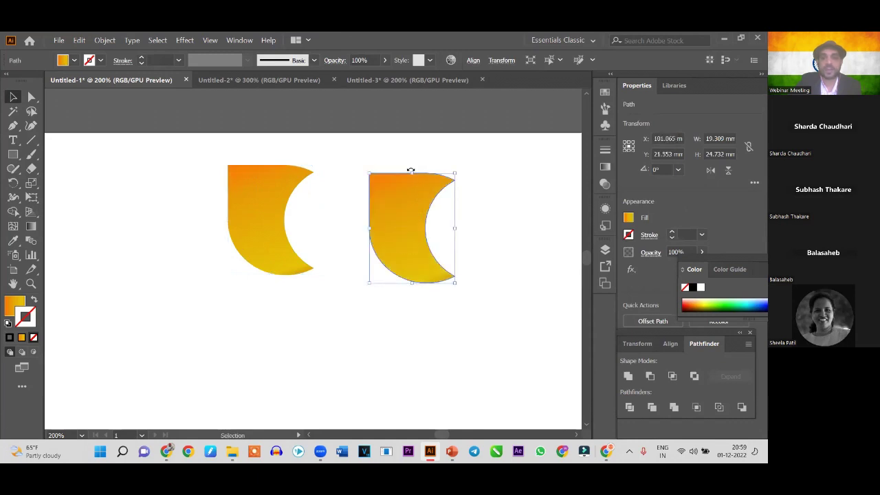
mouse_move(415, 172)
mouse_down()
mouse_move(463, 228)
mouse_move(358, 216)
mouse_up()
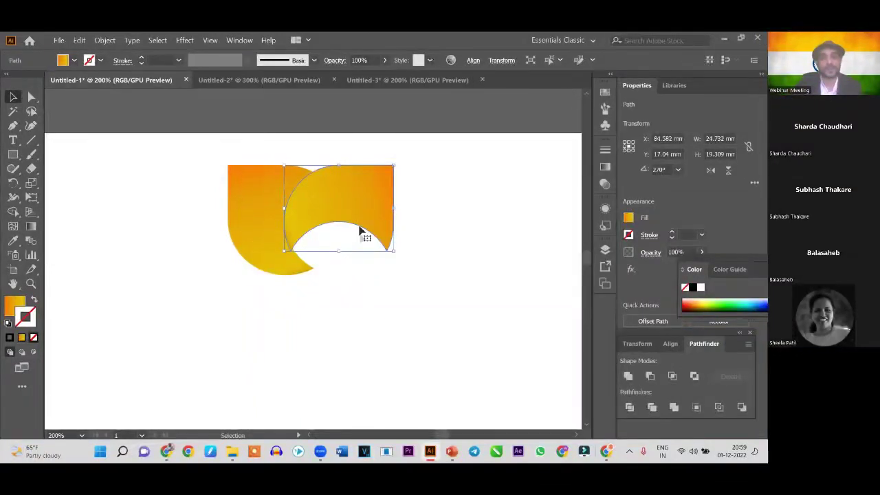
click(175, 318)
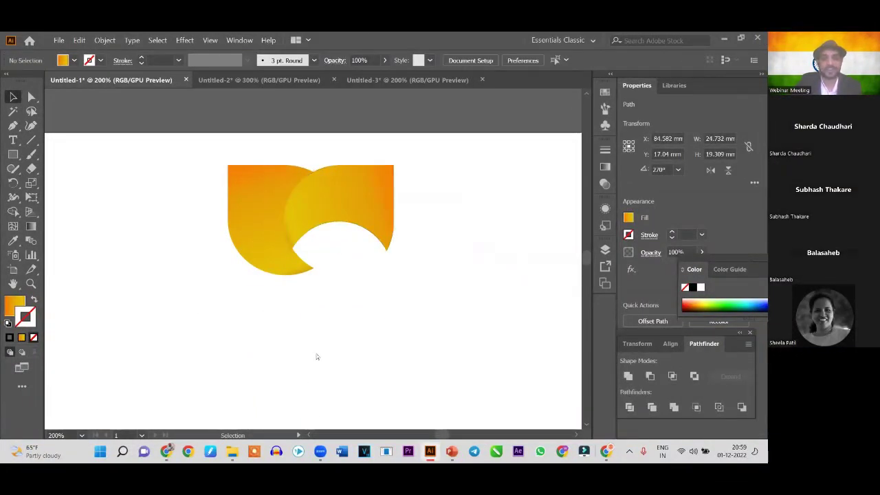
Nudge the right crescent slightly left against the first, then select both shapes
click(260, 252)
drag(341, 218, 340, 222)
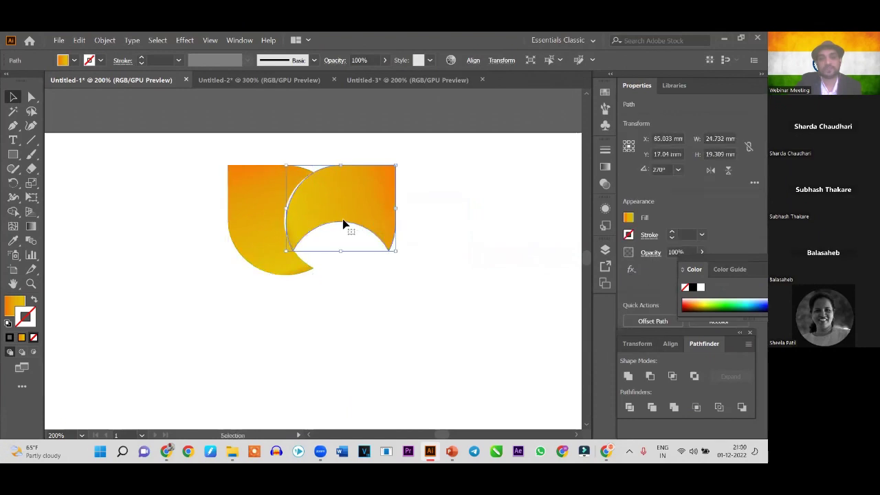
click(416, 363)
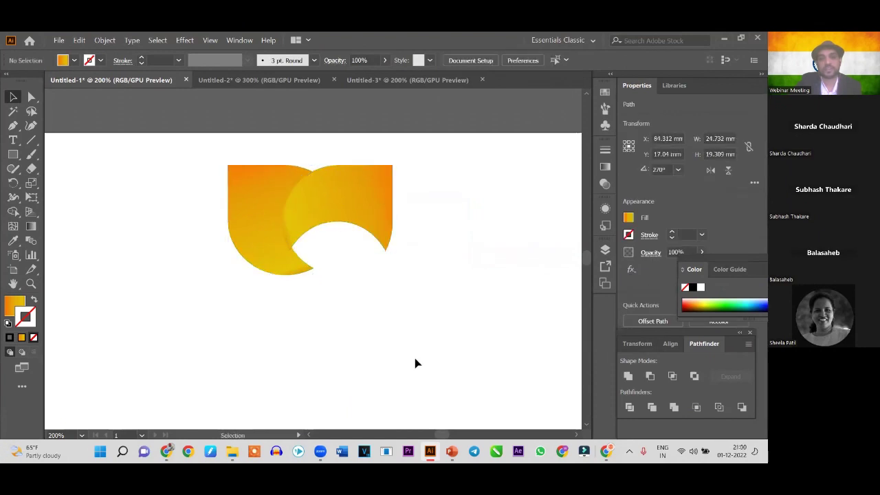
click(256, 258)
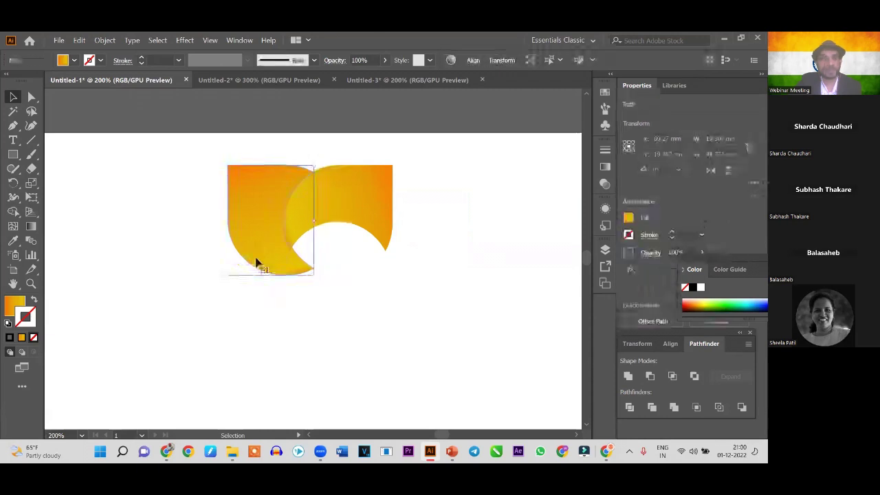
key(a)
click(368, 214)
key(v)
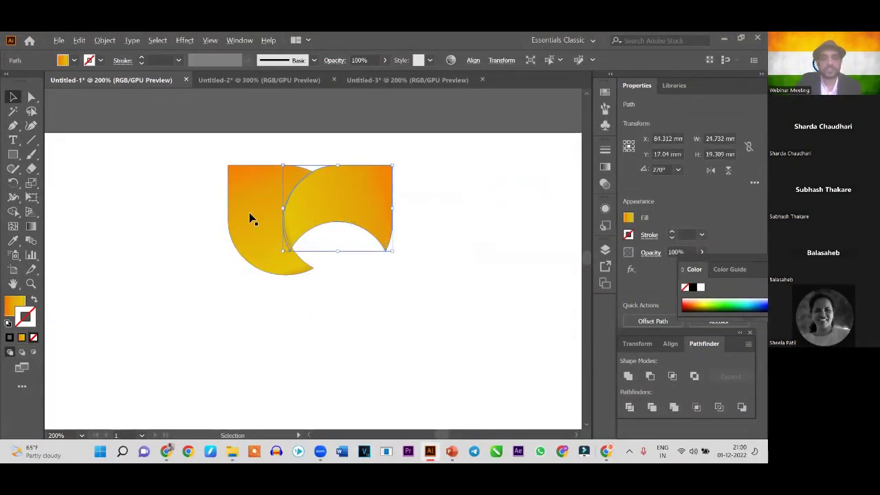
shift+click(251, 214)
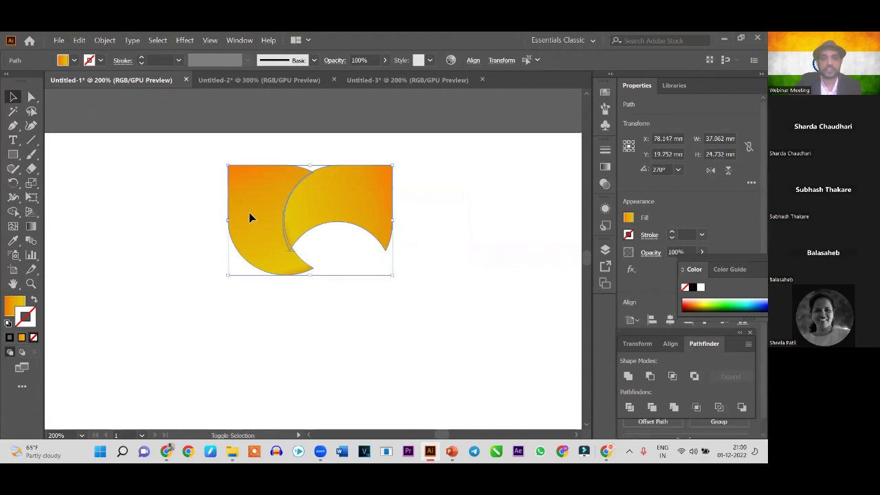
Duplicate the crescent pair below, rotate the copy 180°, and interlock it with the original
drag(254, 217, 254, 351)
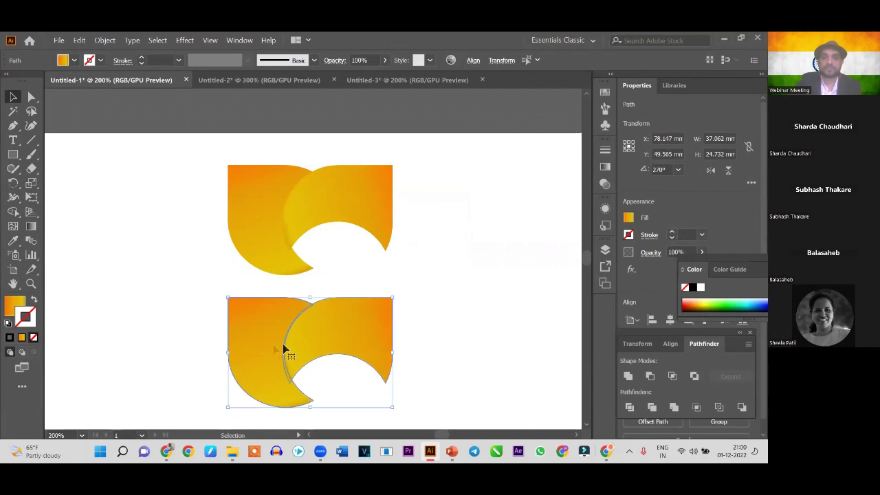
scroll(435, 279, down, 2)
scroll(429, 261, down, 2)
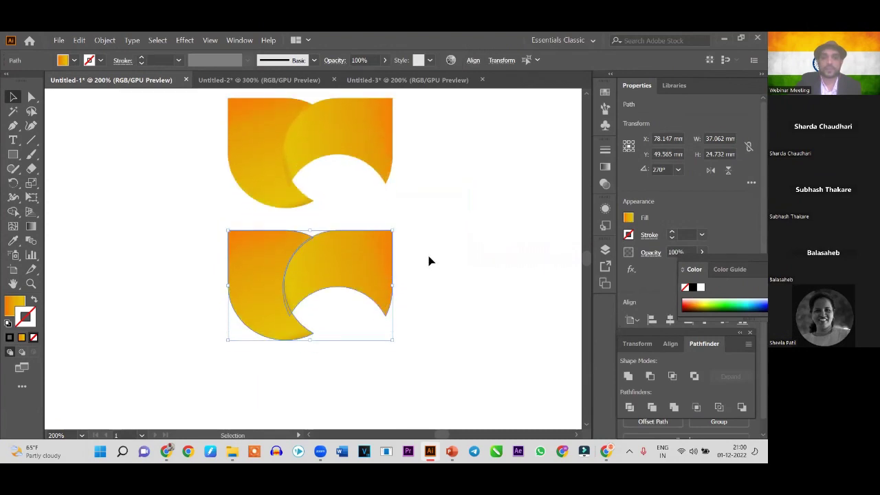
drag(312, 229, 310, 323)
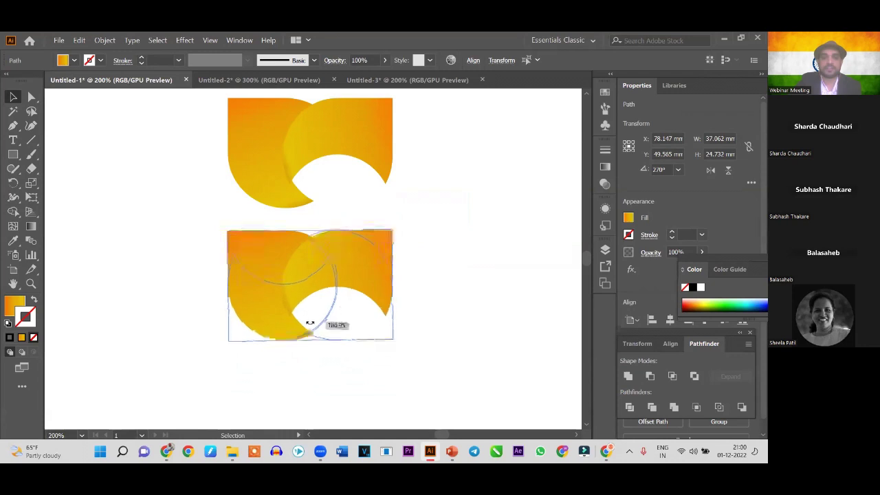
drag(310, 323, 310, 323)
drag(233, 304, 266, 244)
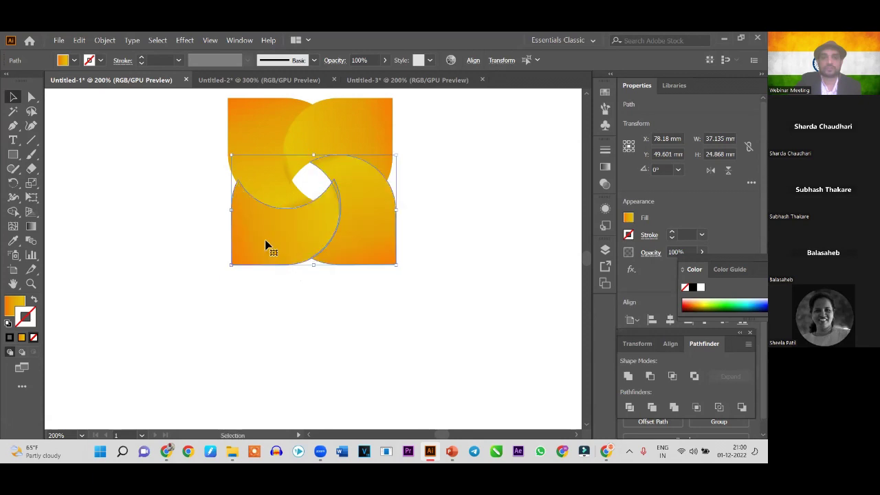
Select all four shapes, shift them down slightly, and start rotating them
drag(214, 206, 468, 336)
drag(327, 241, 327, 260)
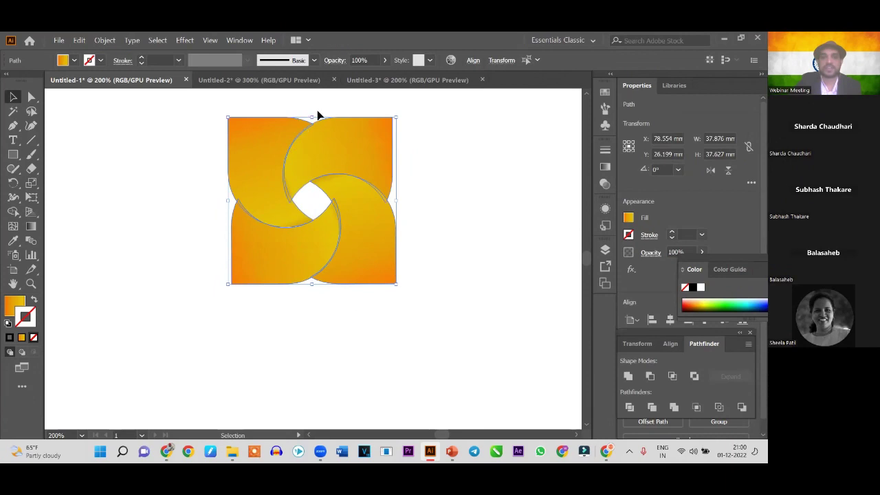
drag(308, 114, 370, 146)
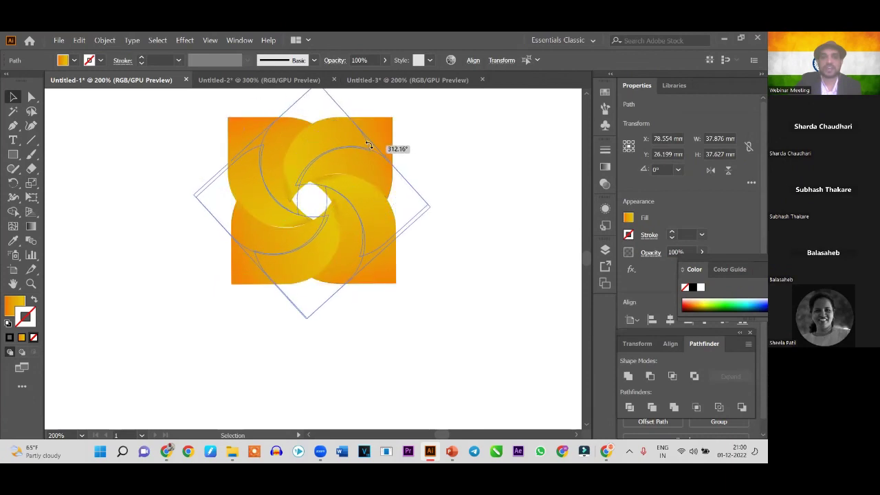
Finish the 45° rotation into a diamond and move it down and right
drag(369, 146, 370, 149)
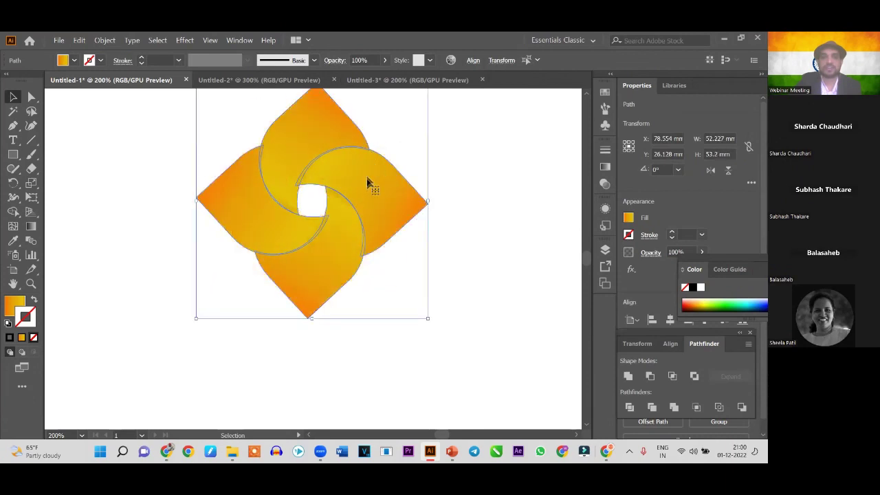
drag(367, 187, 383, 233)
click(502, 252)
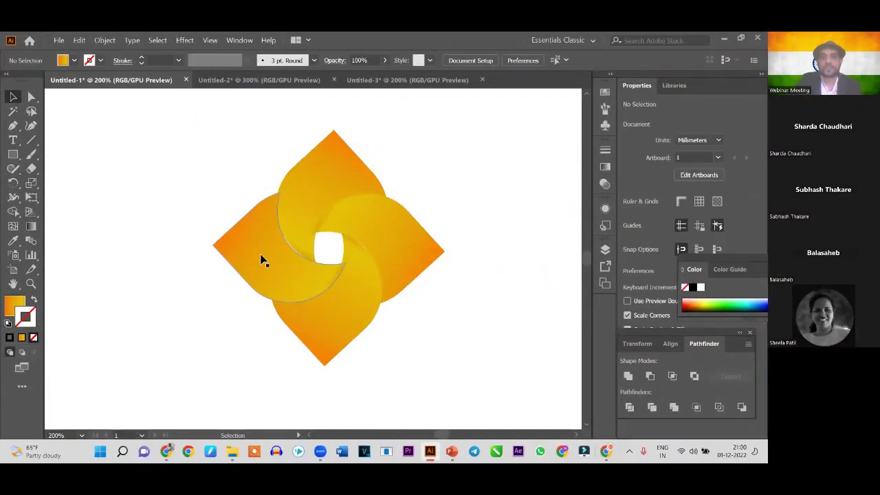
Check the petal and whole-artwork selections, then switch to the Untitled-3 document
click(297, 277)
key(ctrl+shift+a)
drag(172, 141, 488, 375)
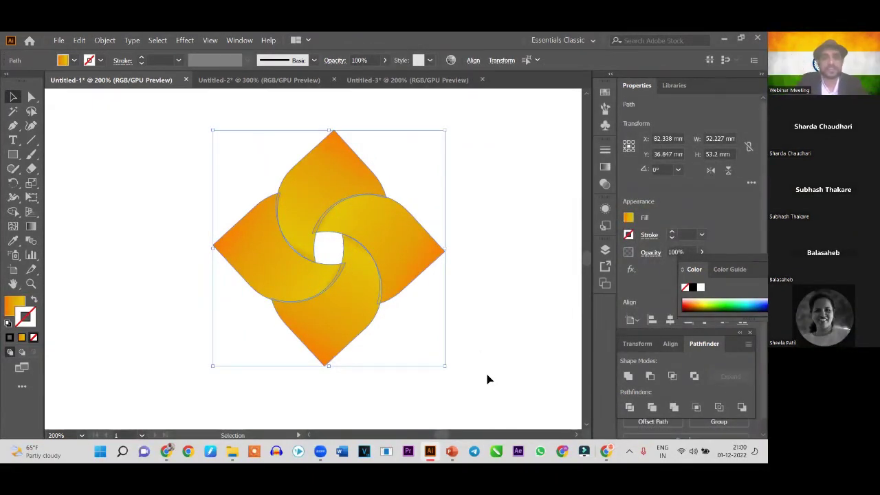
click(490, 314)
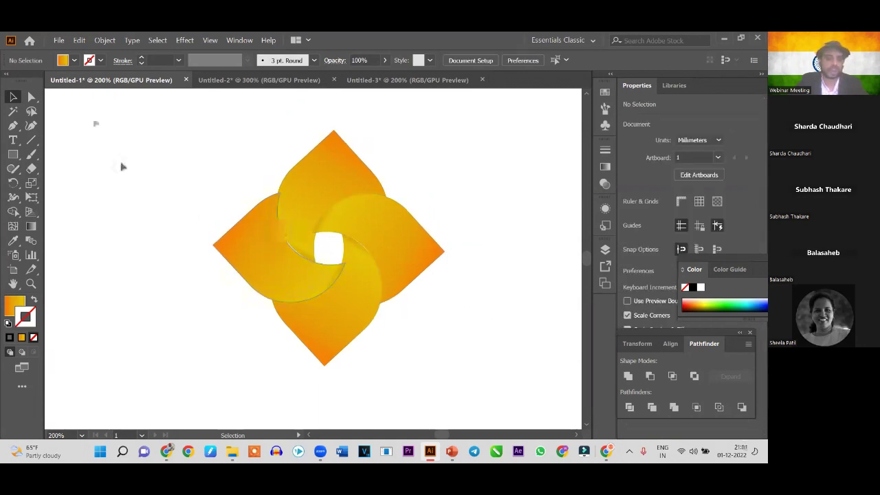
click(380, 81)
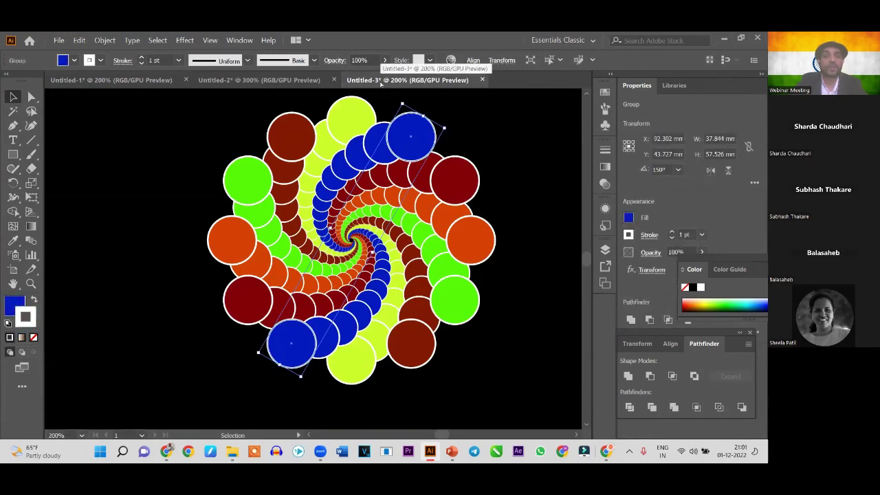
Switch between Untitled-2 and Untitled-3, ending on Untitled-2 with its upper-left circle path selected
click(274, 79)
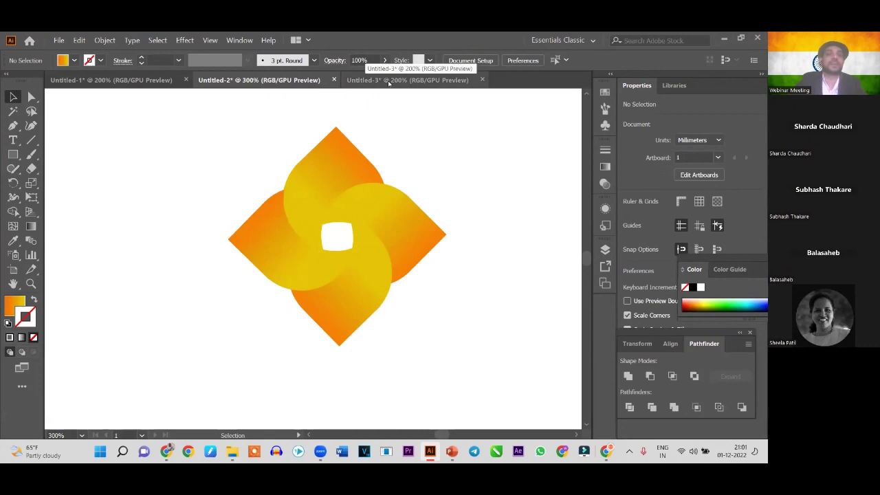
click(389, 80)
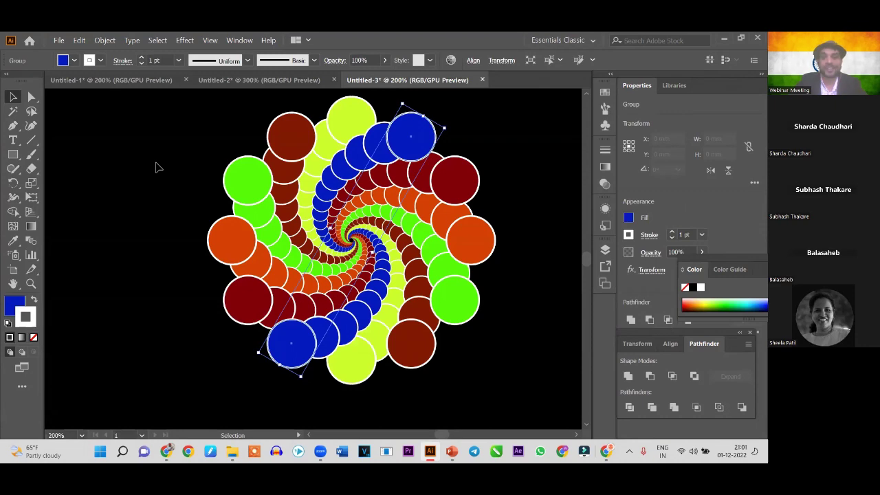
click(159, 165)
click(269, 84)
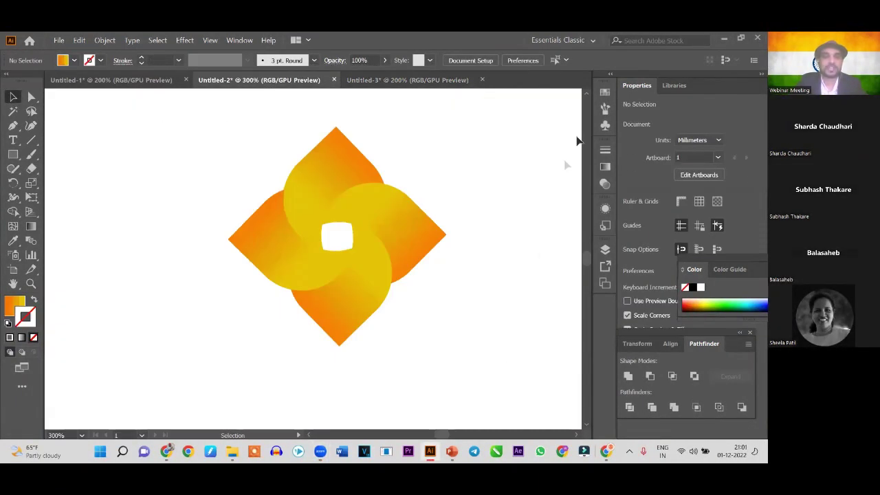
click(313, 177)
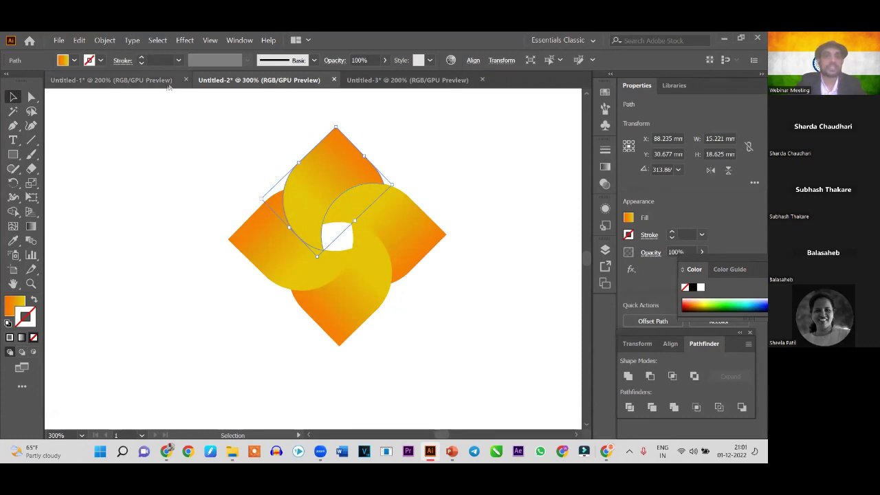
Create a new document from the Postcard preset (197.556 × 101.6 mm)
click(59, 40)
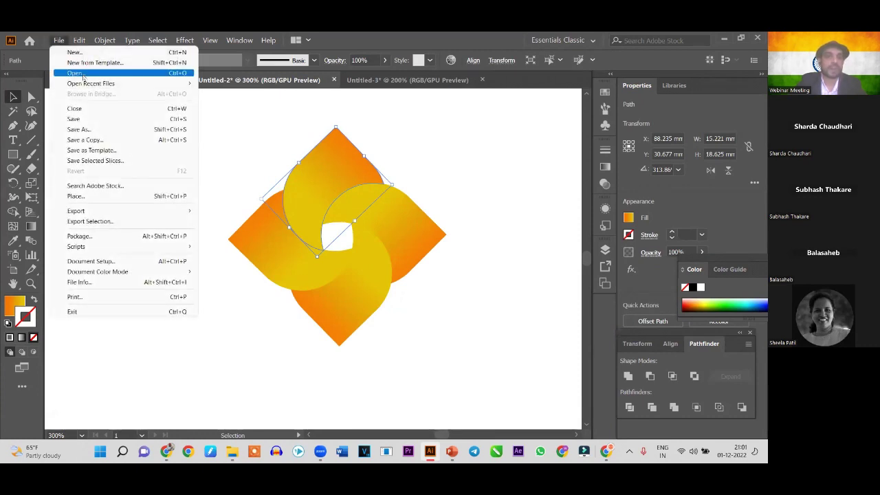
click(76, 63)
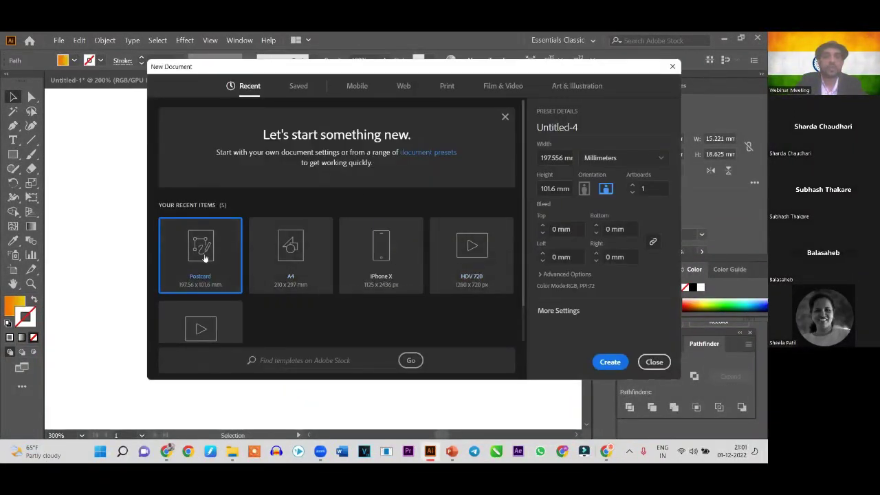
double_click(204, 256)
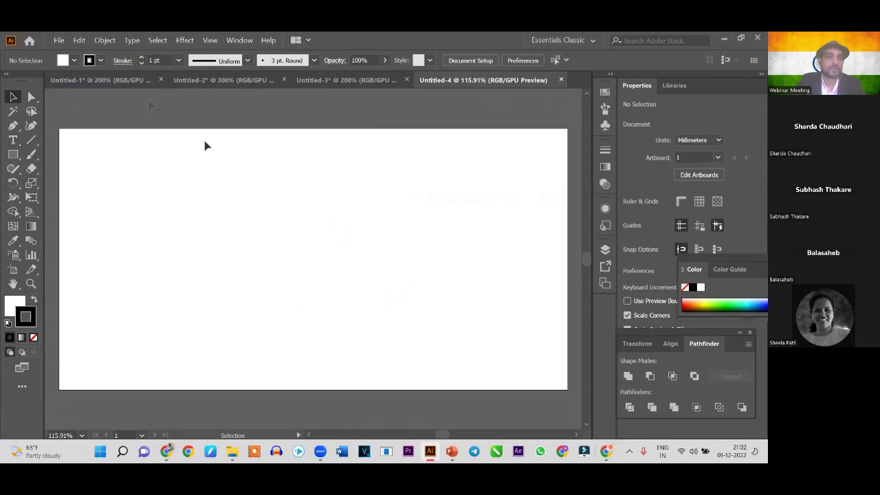
Cycle through the Untitled-1, -2 and -3 tabs, ending on blank Untitled-4
click(122, 82)
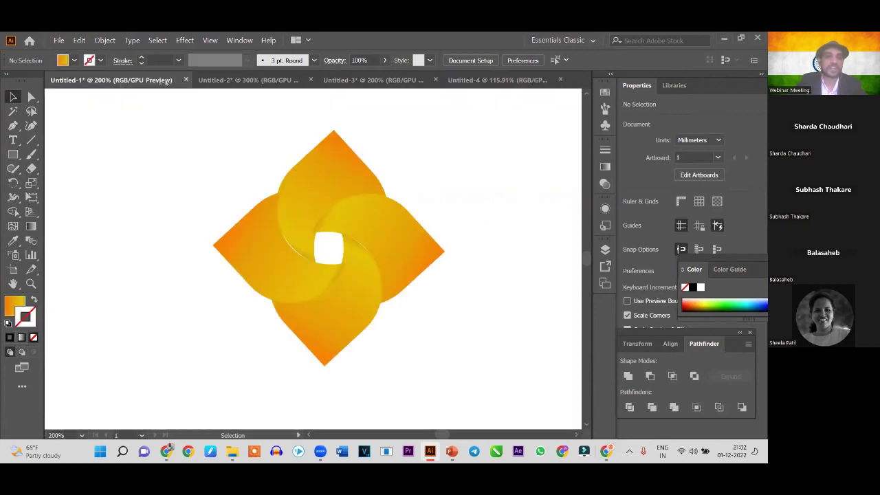
click(223, 82)
click(351, 82)
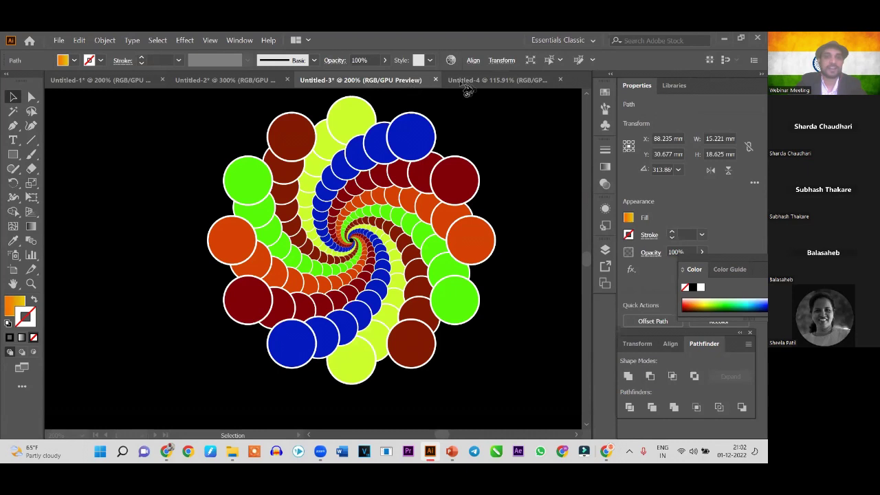
click(475, 80)
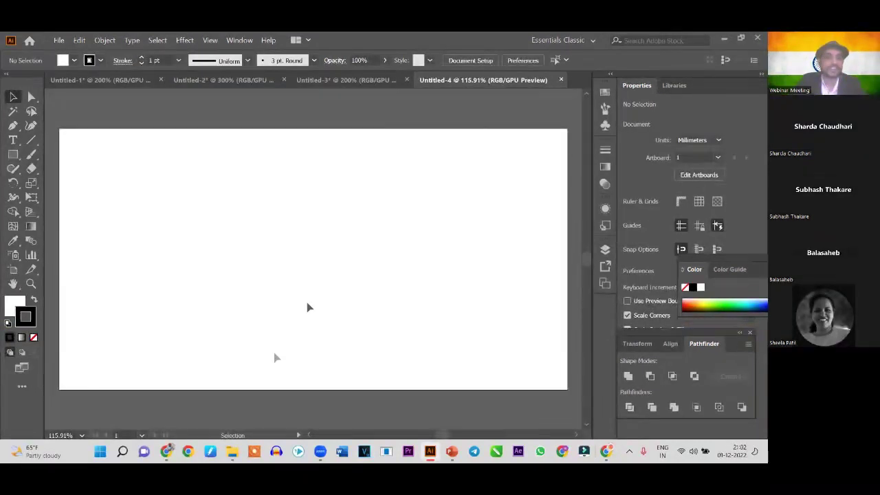
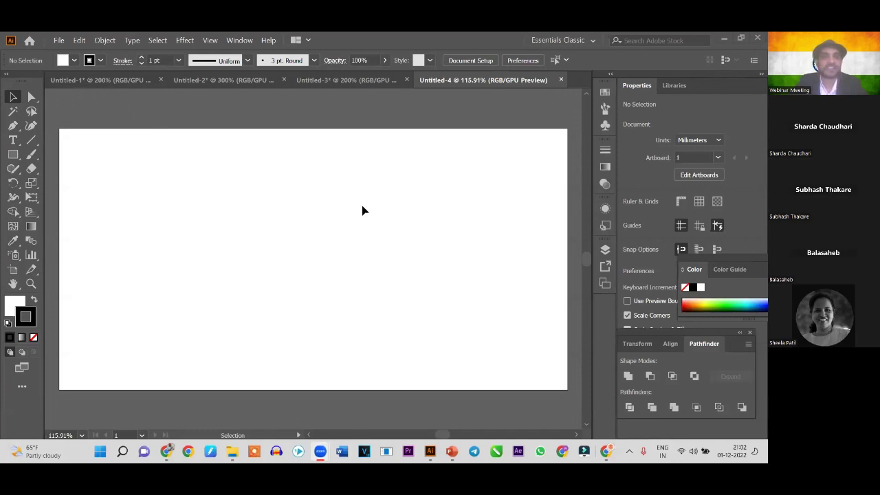
Draw a rectangle covering the whole artboard with the Rectangle Tool
click(12, 156)
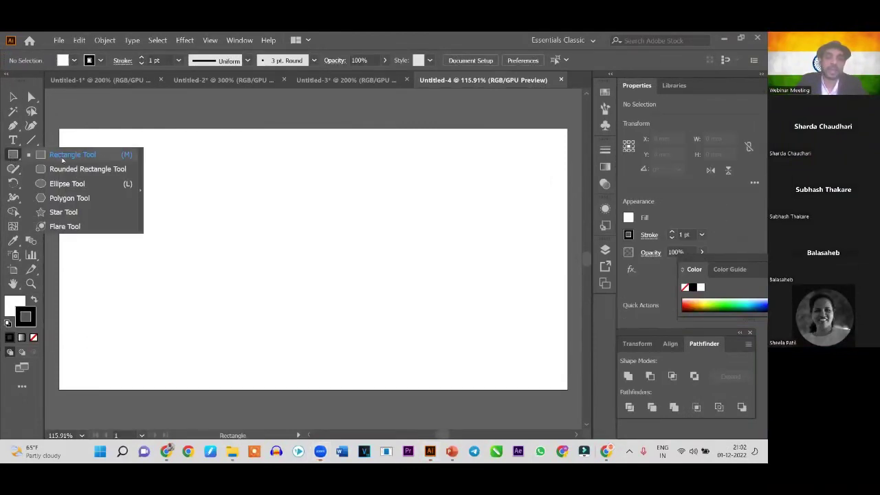
click(62, 157)
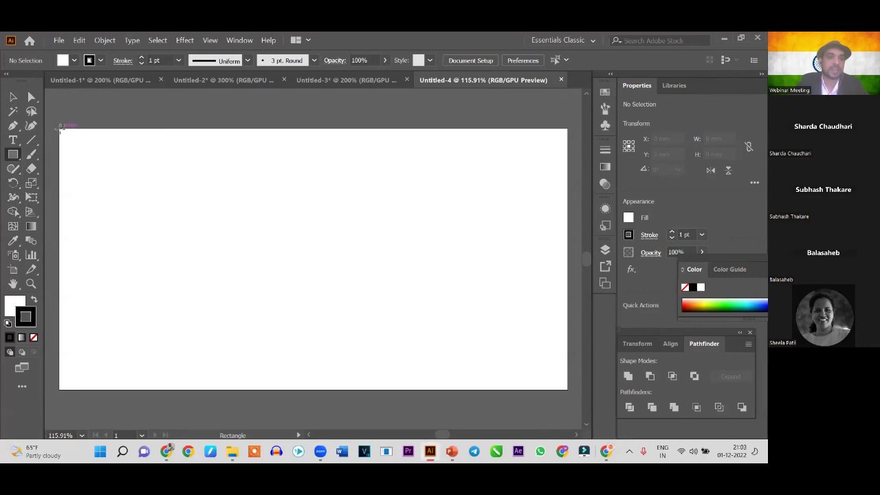
mouse_move(60, 128)
mouse_down()
mouse_move(334, 389)
mouse_move(568, 390)
mouse_up()
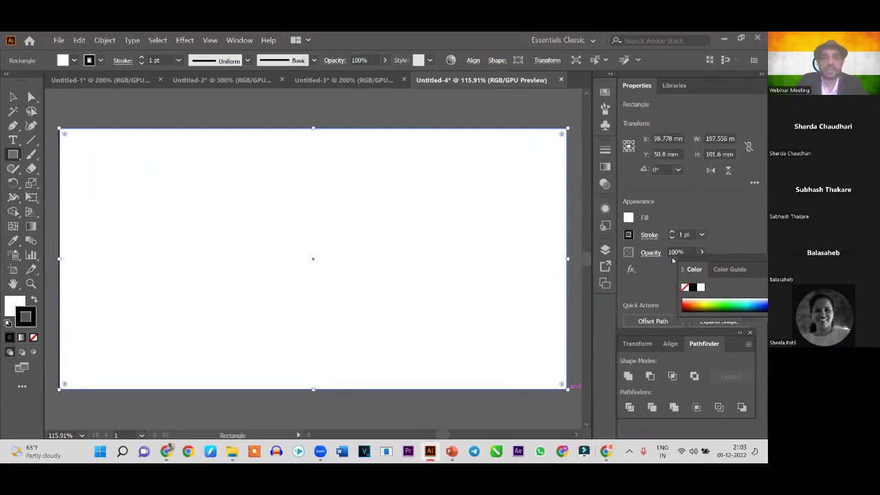
Fill the rectangle black from the swatches and set its stroke to None
click(13, 304)
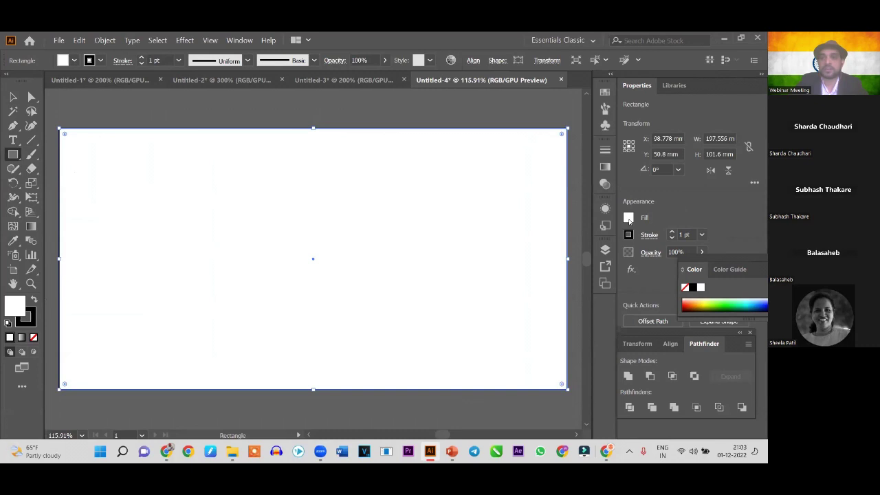
click(628, 218)
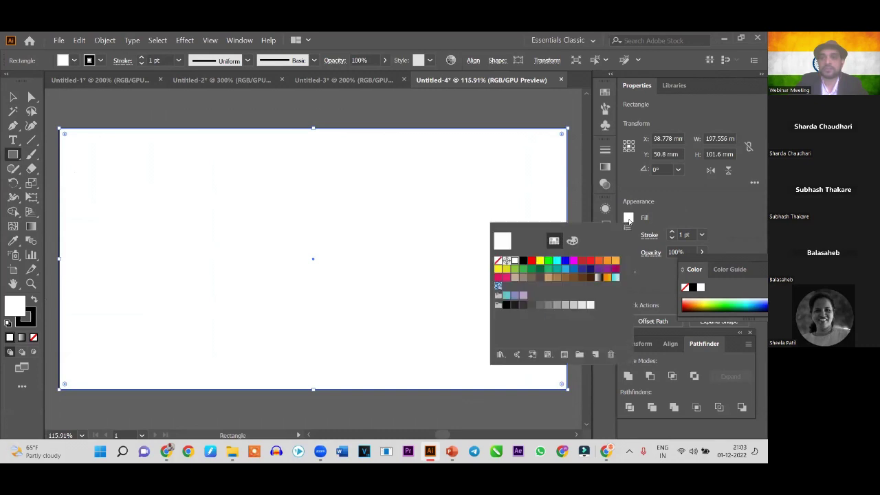
click(523, 260)
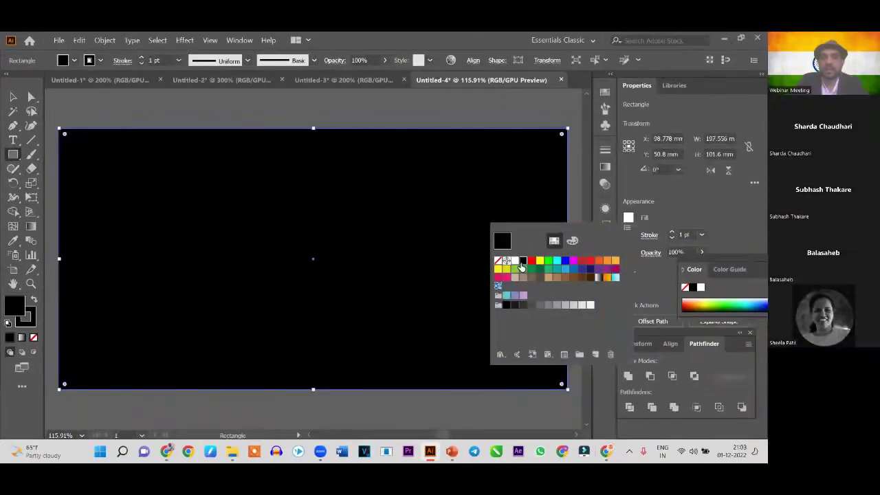
click(33, 321)
click(29, 319)
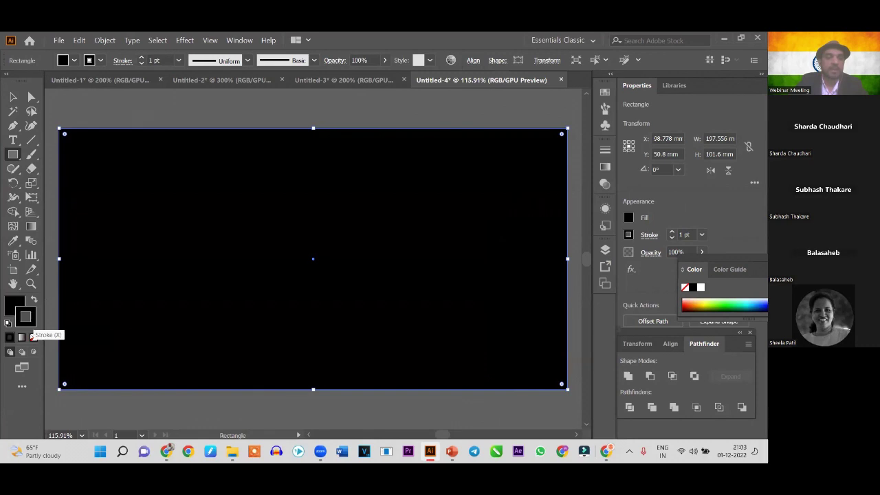
key(slash)
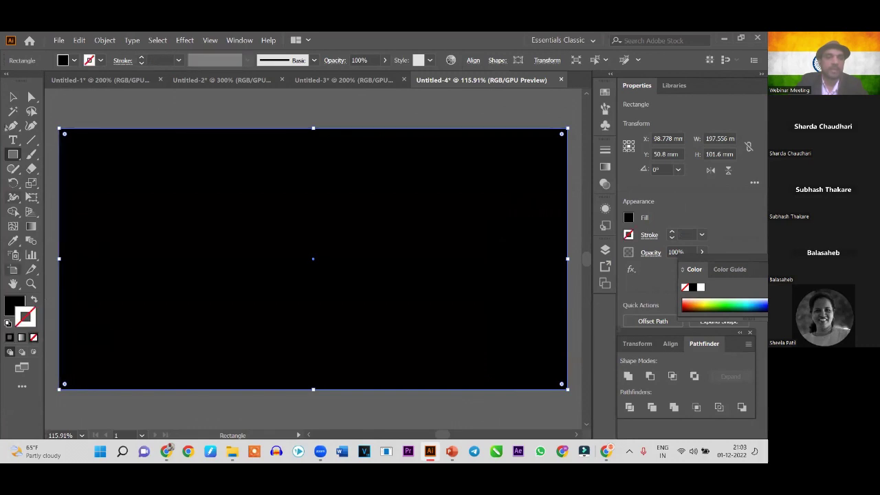
Reselect the black rectangle and show the Layers panel
key(v)
click(138, 107)
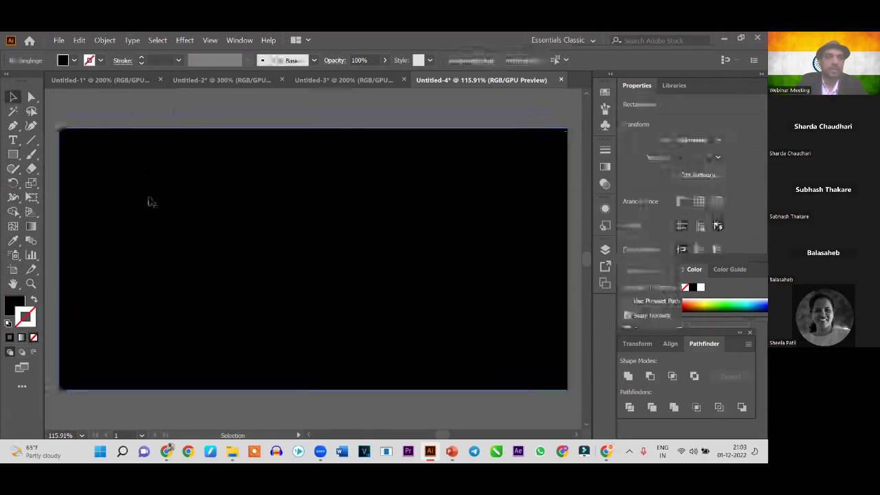
click(148, 201)
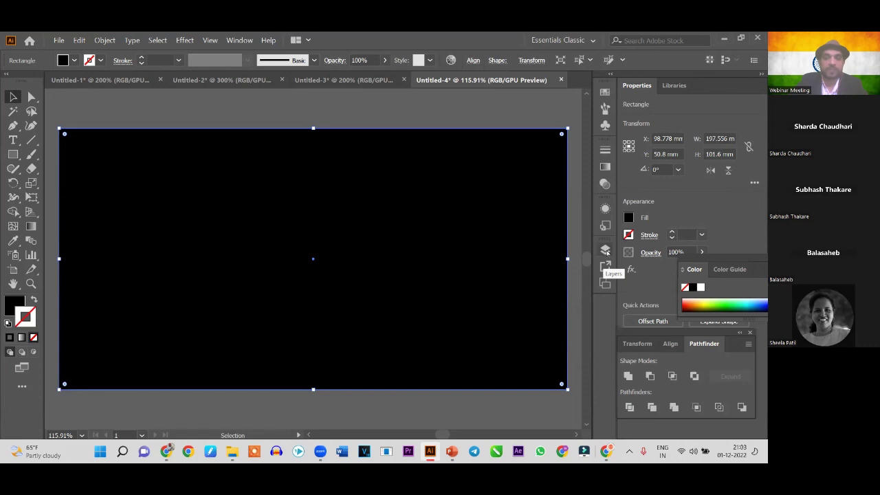
click(607, 253)
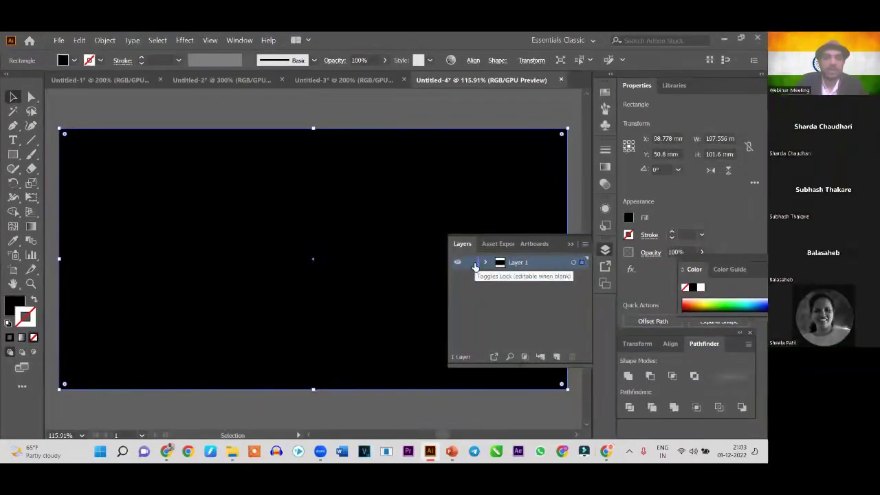
Lock the black <Rectangle> inside Layer 1 and close the Layers panel
click(486, 263)
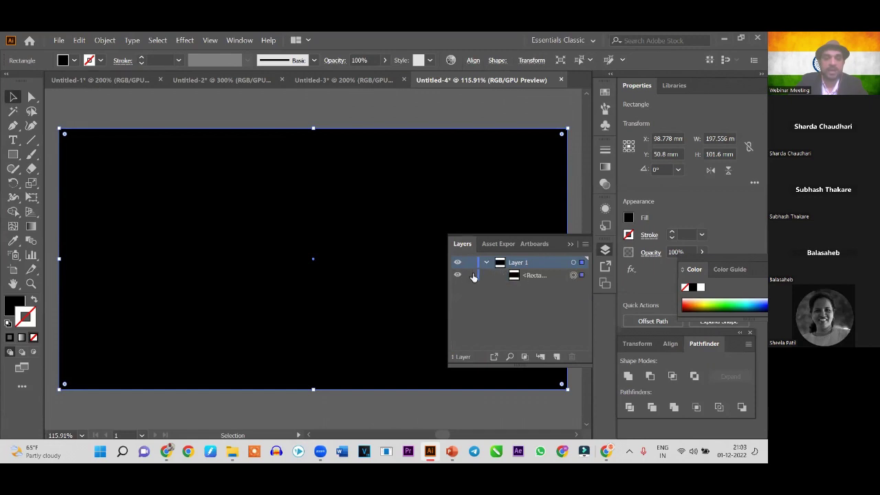
click(471, 276)
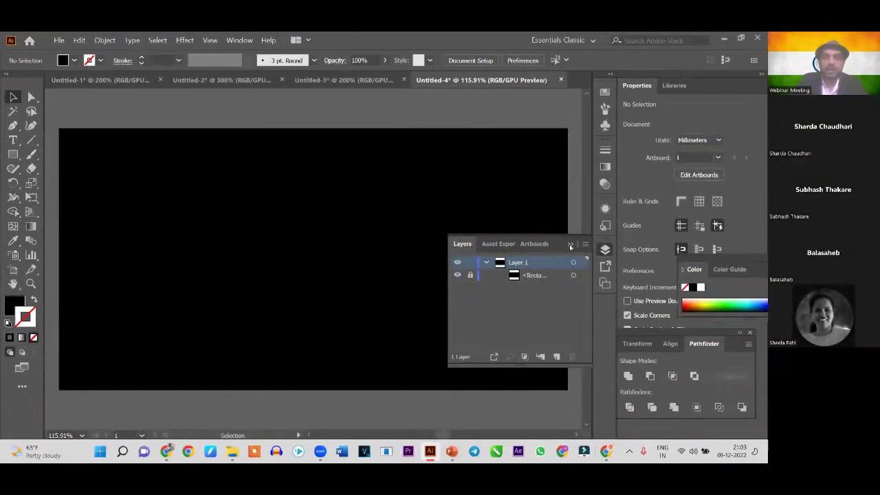
click(605, 249)
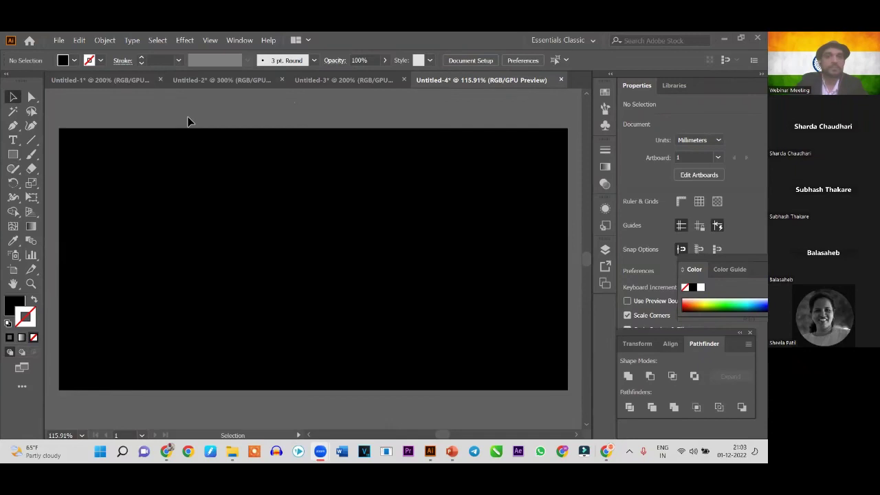
Draw a test rectangle, undo it, and make the fill colour active
click(13, 155)
drag(297, 153, 324, 178)
key(ctrl+z)
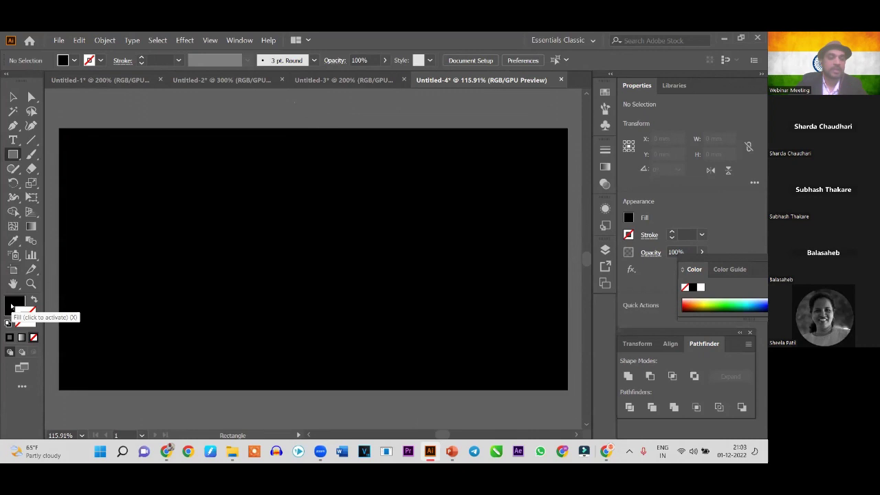
click(12, 303)
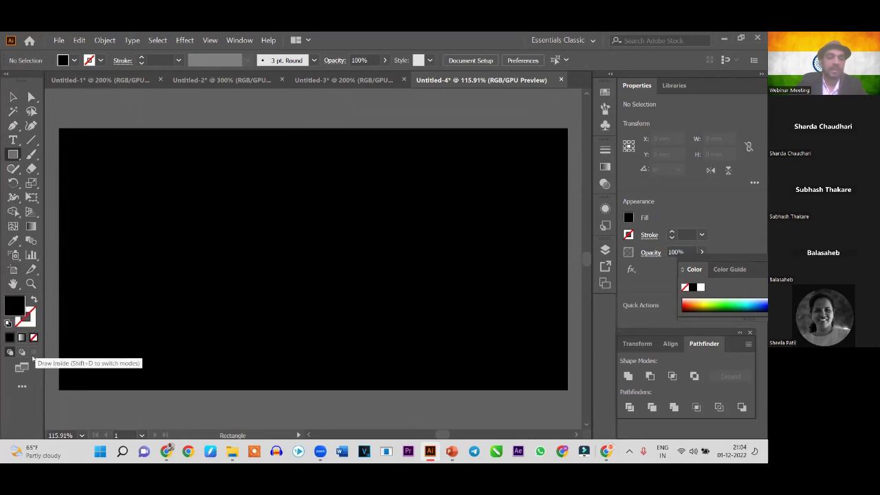
Set the fill to off-white F2F1EB and draw a small circle near the top centre
double_click(17, 308)
drag(284, 167, 232, 165)
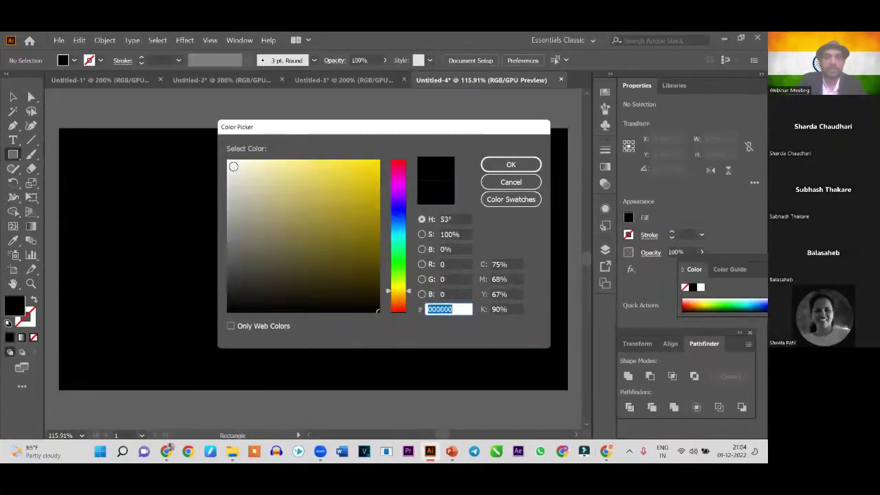
click(511, 164)
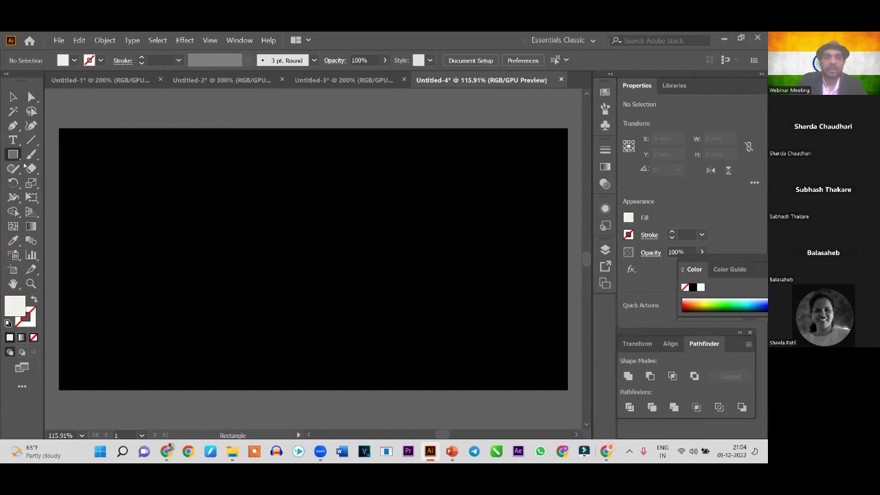
click(13, 156)
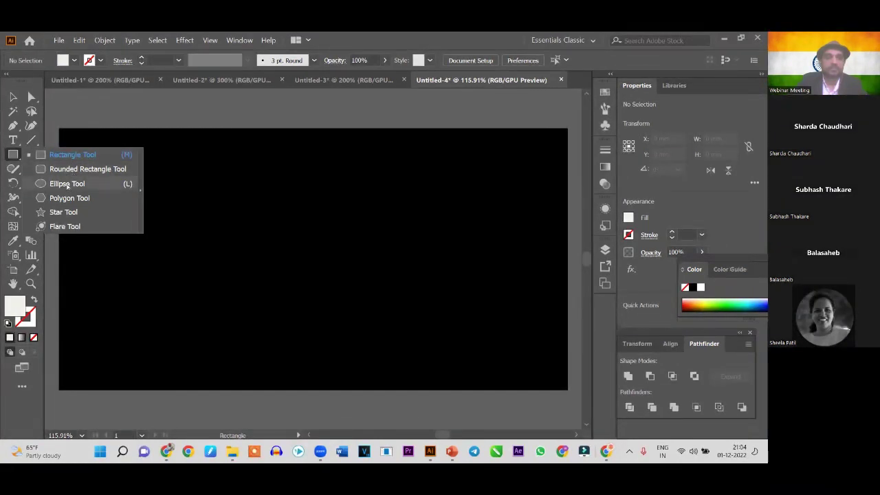
click(67, 184)
drag(296, 160, 328, 191)
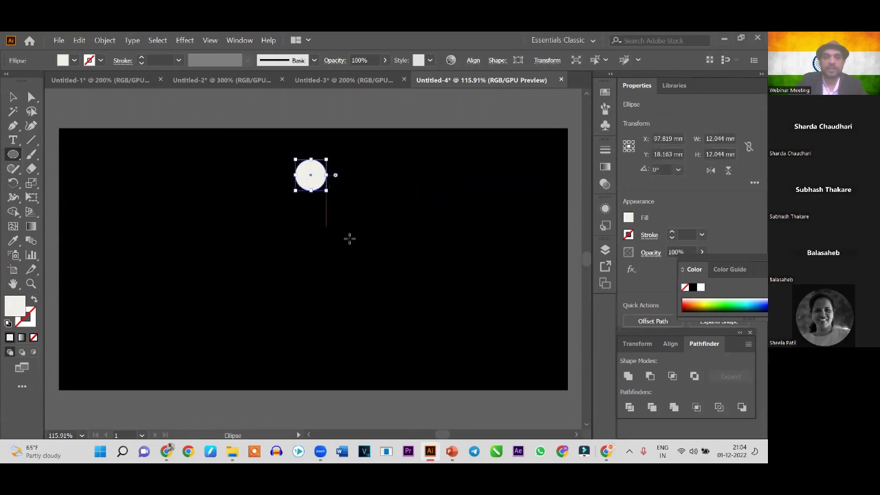
Alt-drag a copy of the circle straight below it, then select both circles
click(13, 97)
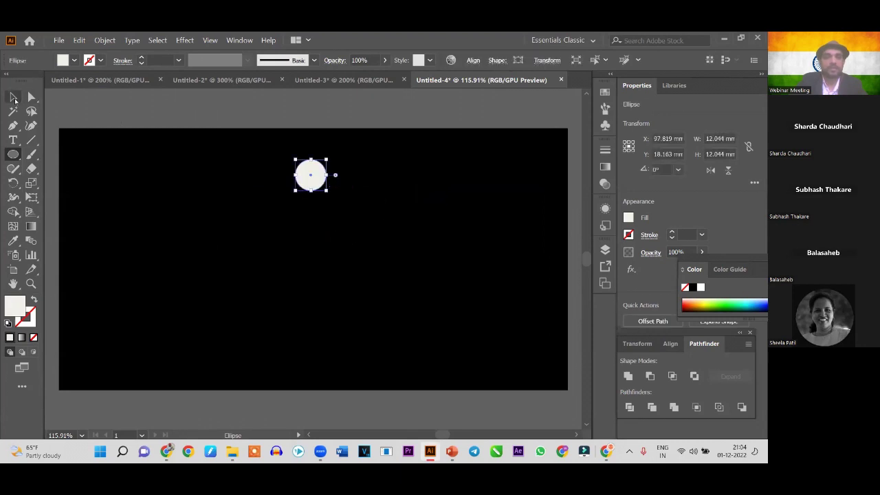
click(175, 109)
click(311, 177)
click(309, 176)
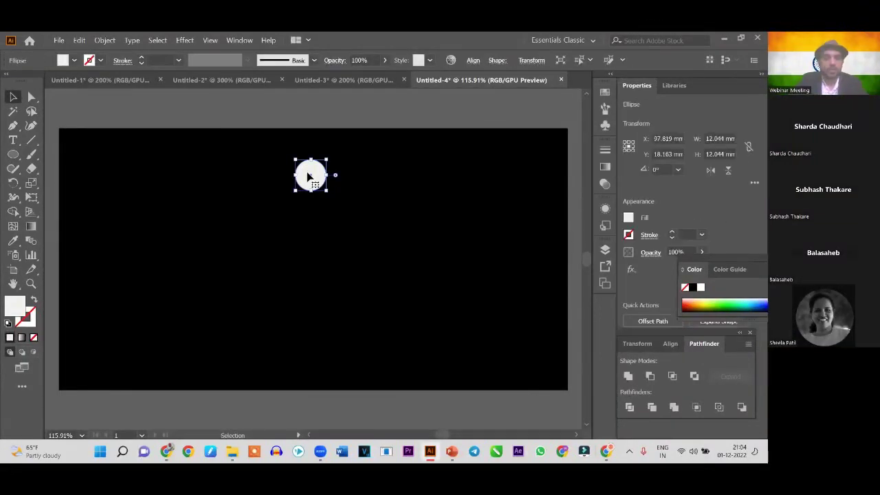
drag(309, 177, 307, 252)
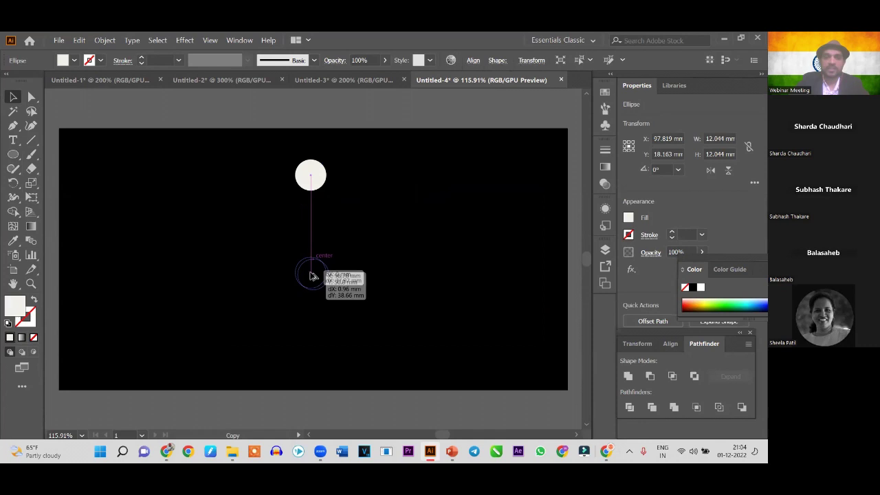
drag(307, 251, 309, 324)
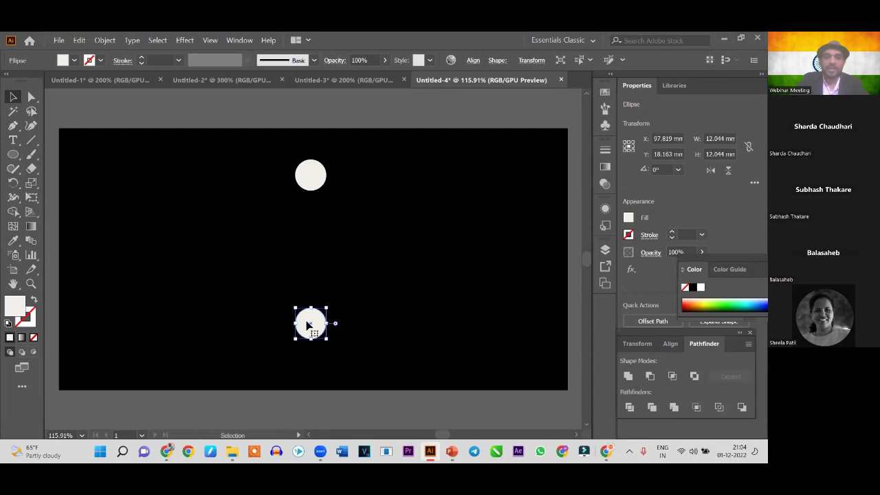
click(255, 214)
mouse_move(284, 147)
mouse_down()
mouse_move(350, 335)
mouse_move(347, 356)
mouse_up()
Group the circle pair and make a 30° rotated copy via the Rotate dialog
key(ctrl)
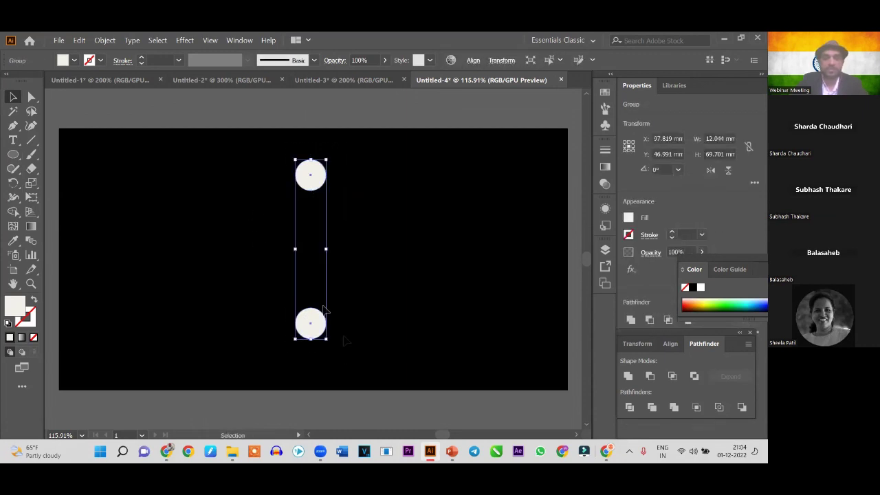
click(227, 187)
click(301, 177)
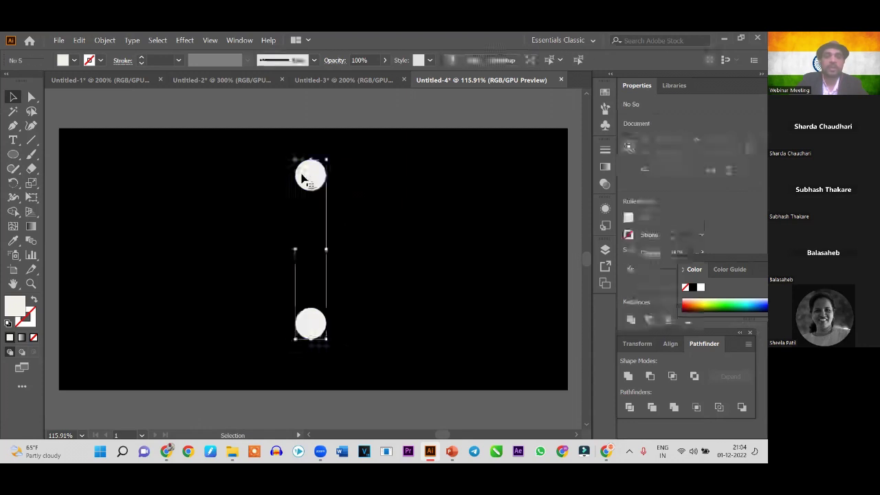
right_click(301, 178)
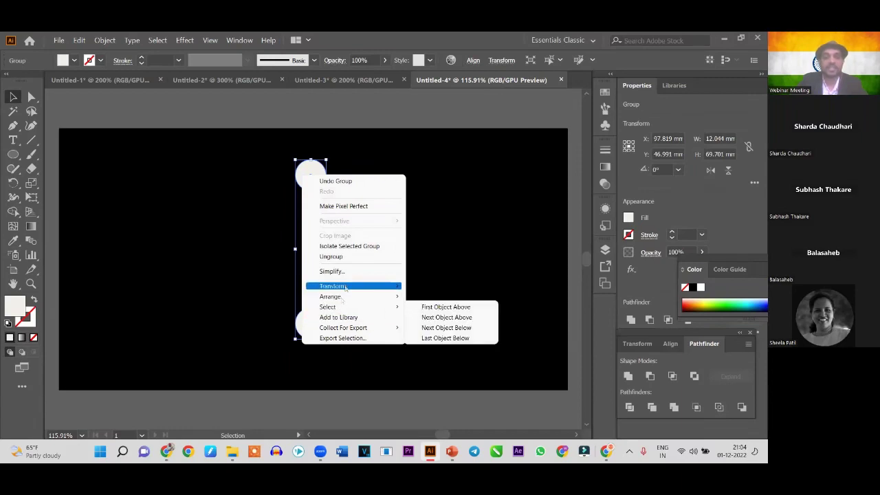
mouse_move(333, 286)
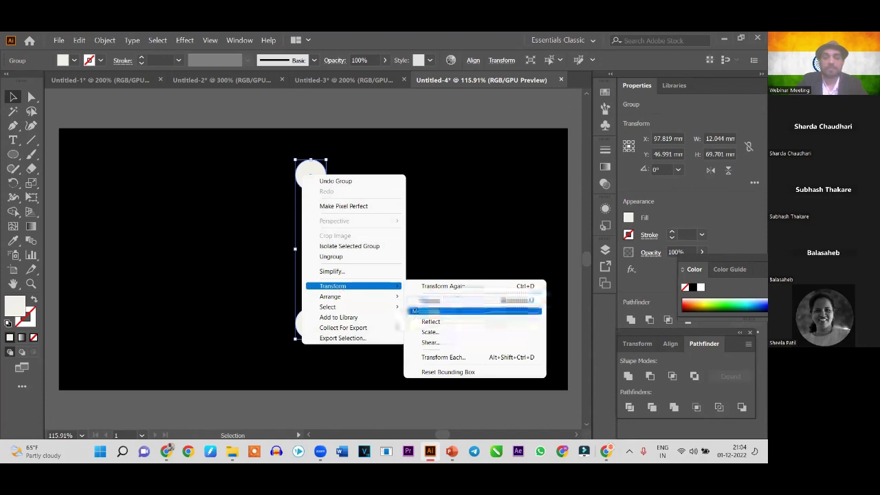
click(433, 311)
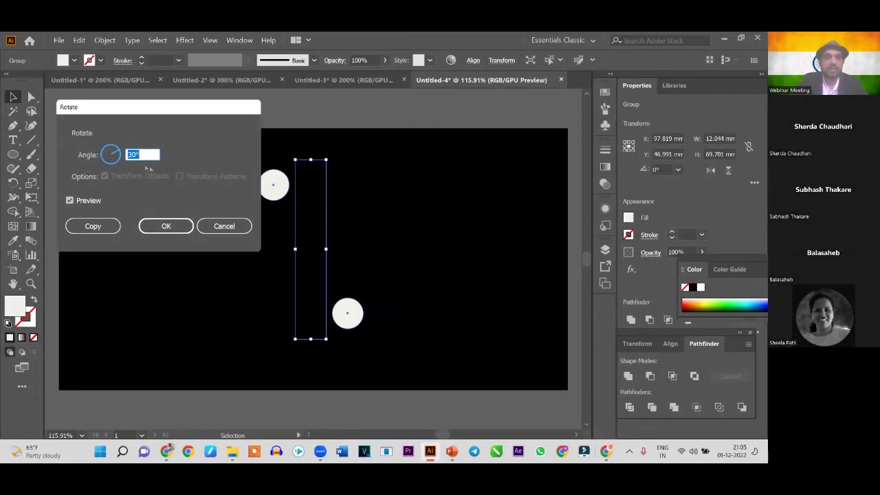
click(92, 227)
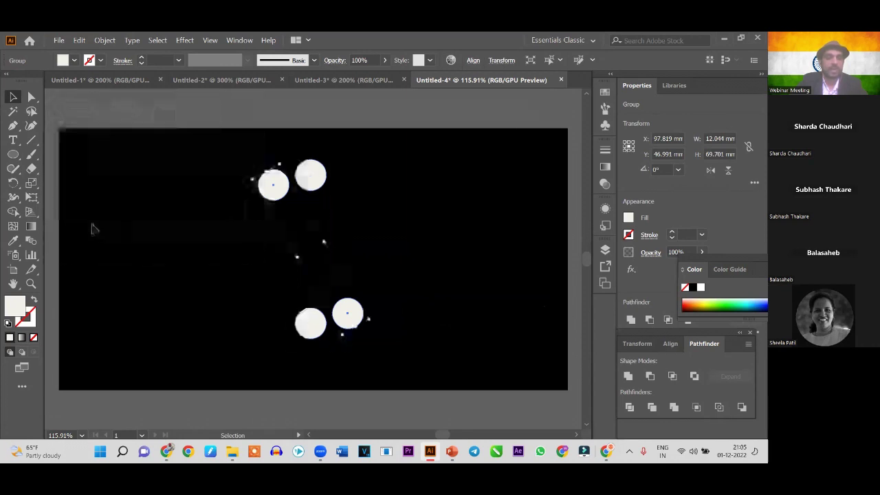
Repeat the rotated copy with Ctrl+D until the ring closes, then deselect
key(a)
key(ctrl+d)
key(ctrl+d)
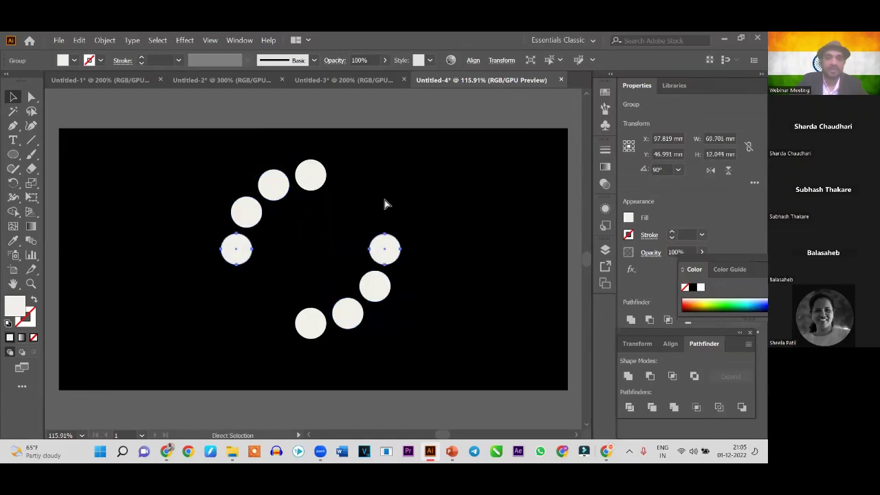
key(ctrl+d)
key(ctrl+d)
key(v)
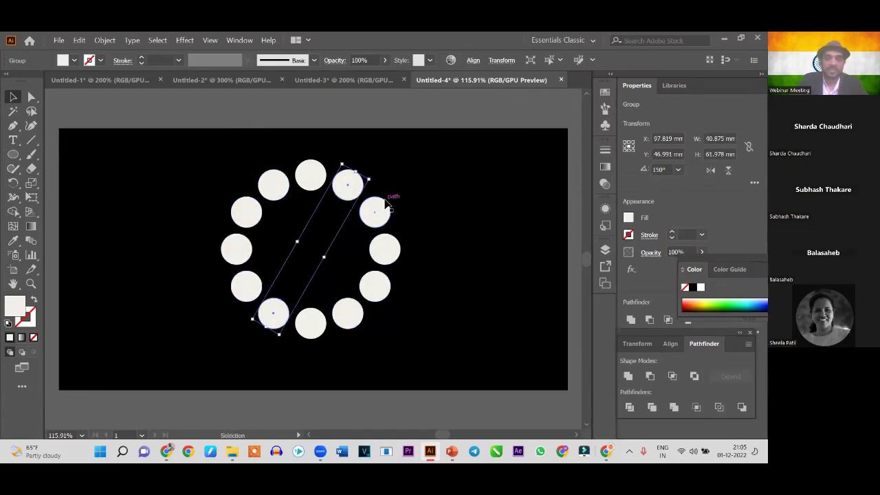
click(162, 151)
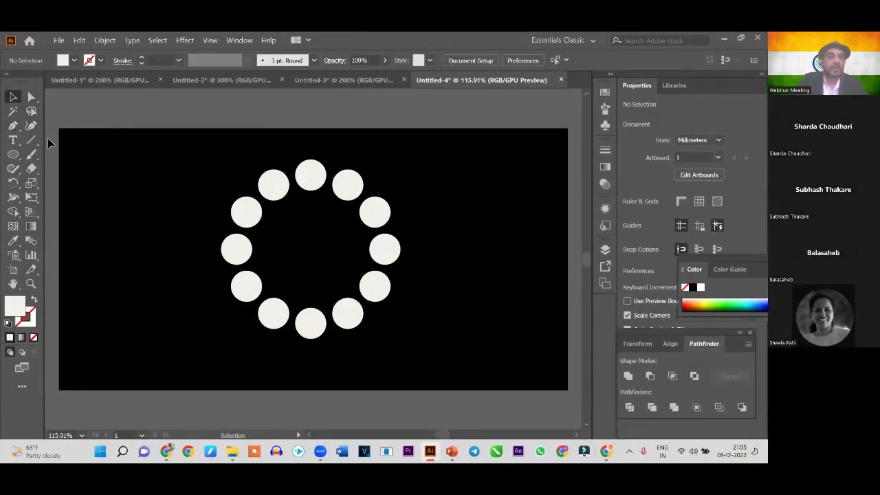
click(13, 140)
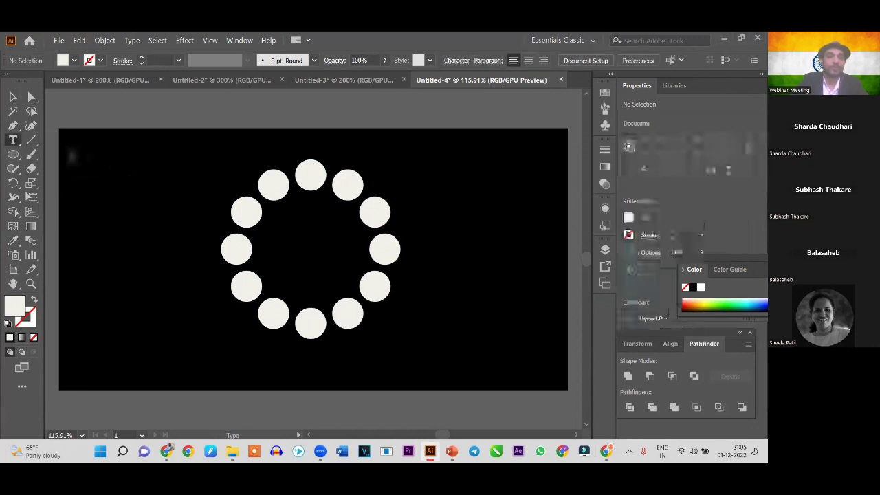
click(107, 151)
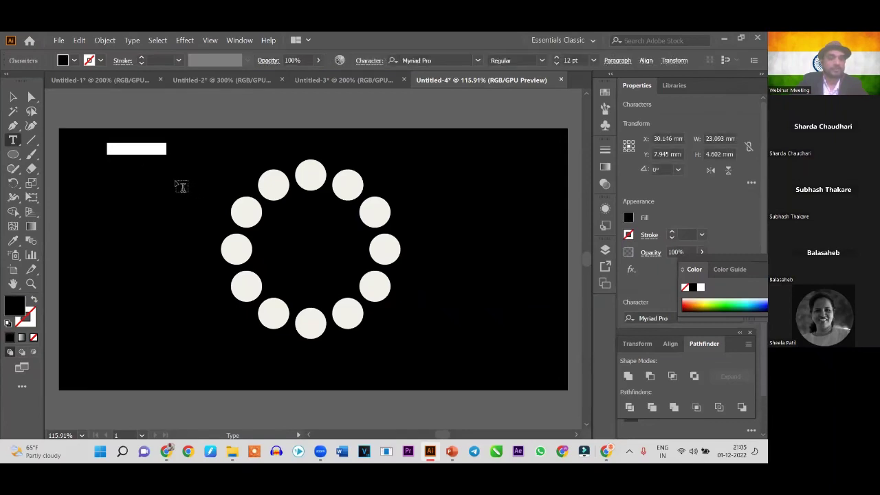
key(BackSpace)
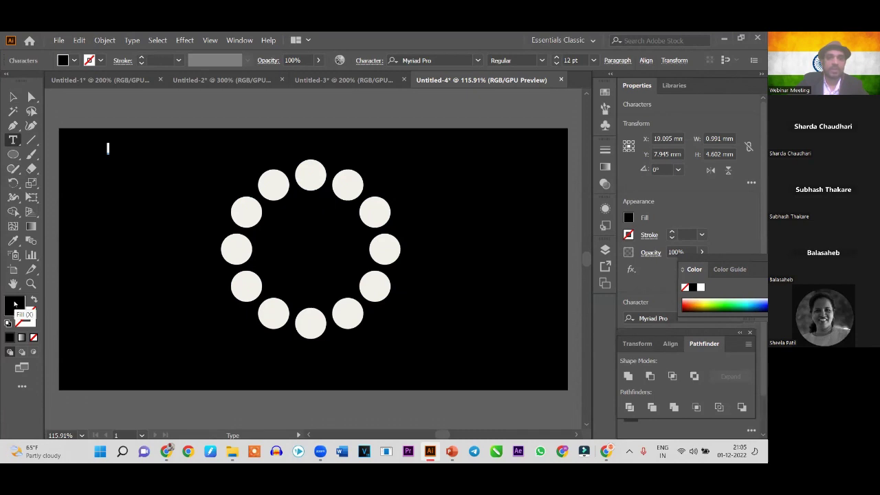
double_click(16, 304)
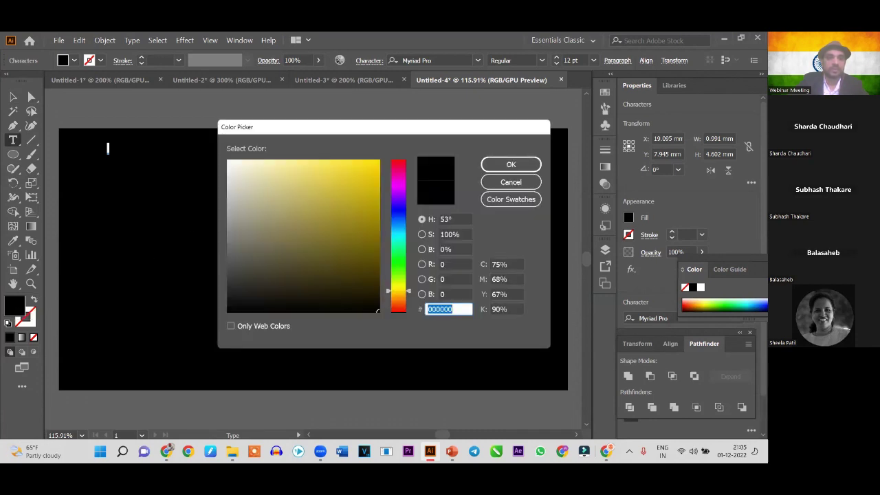
click(233, 166)
click(511, 166)
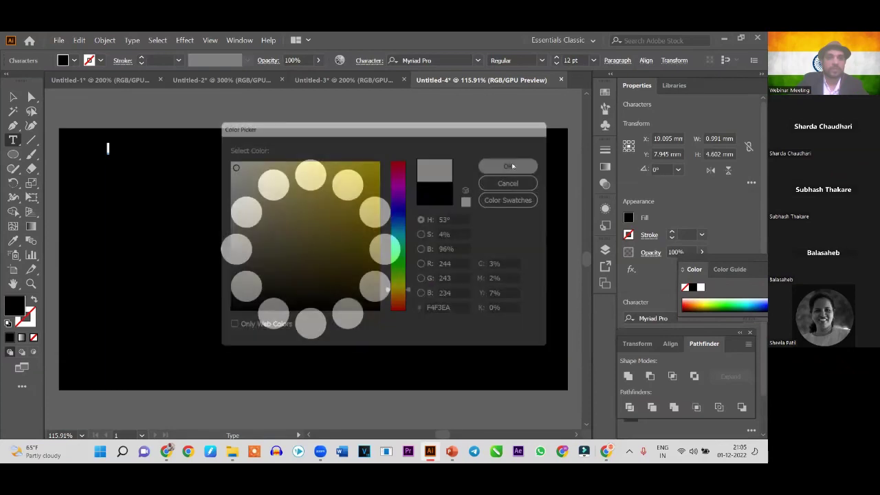
key(Escape)
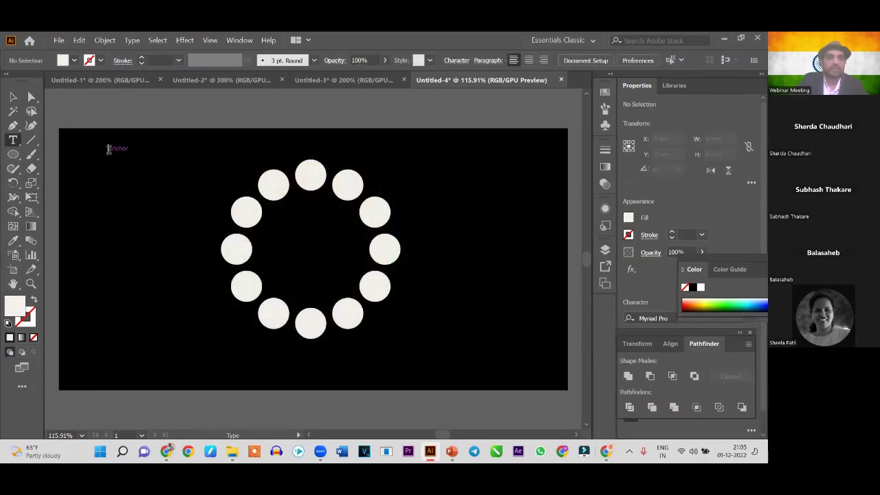
click(108, 147)
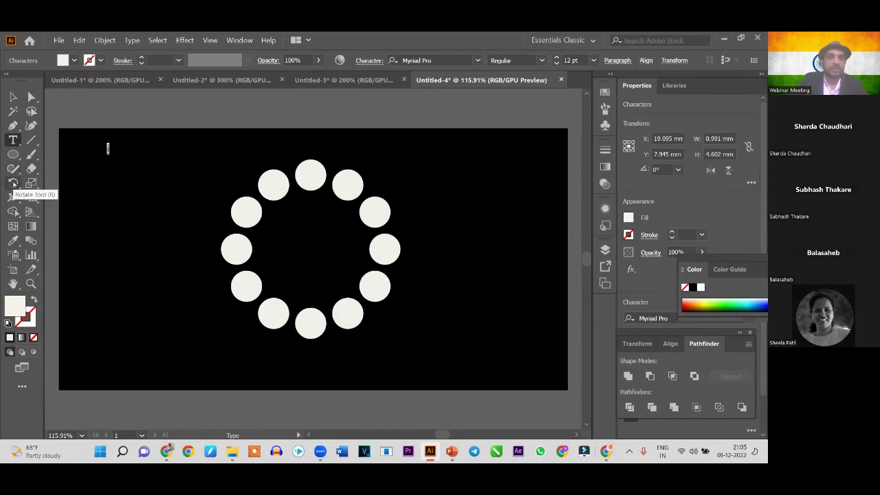
click(13, 183)
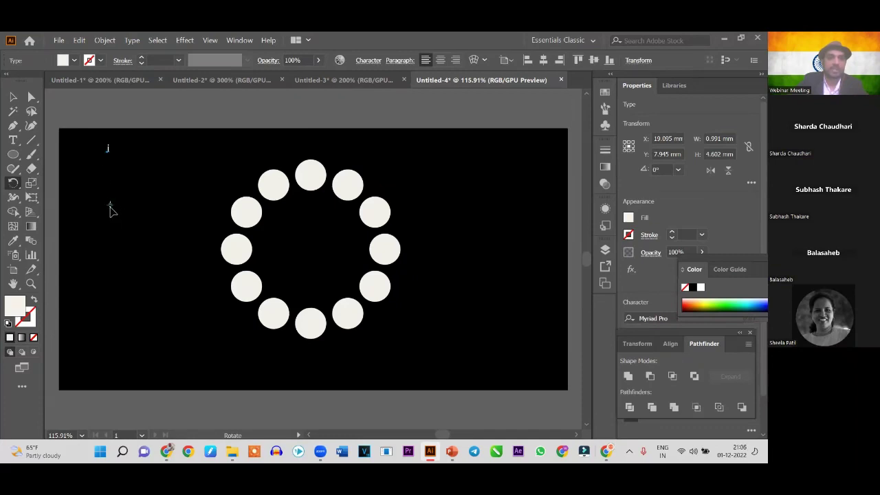
drag(108, 206, 112, 214)
key(ctrl+shift+a)
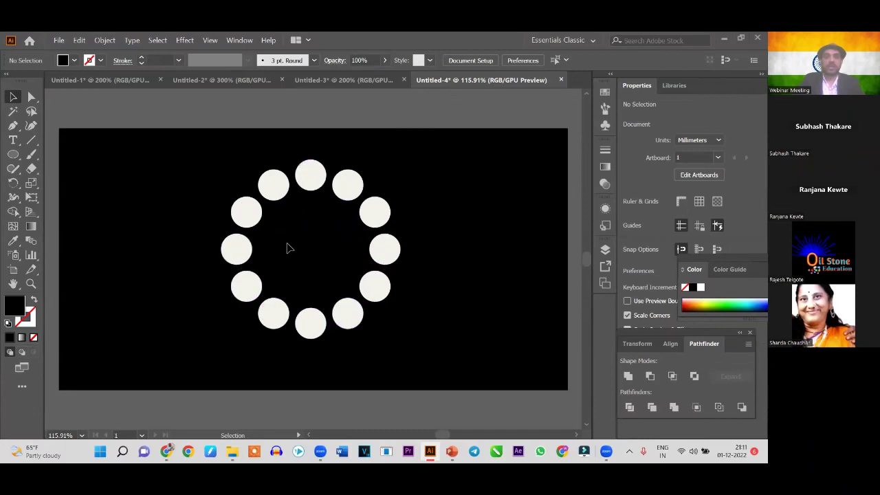
Group all the circles and apply Effect > Distort & Transform > Transform
key(ctrl+a)
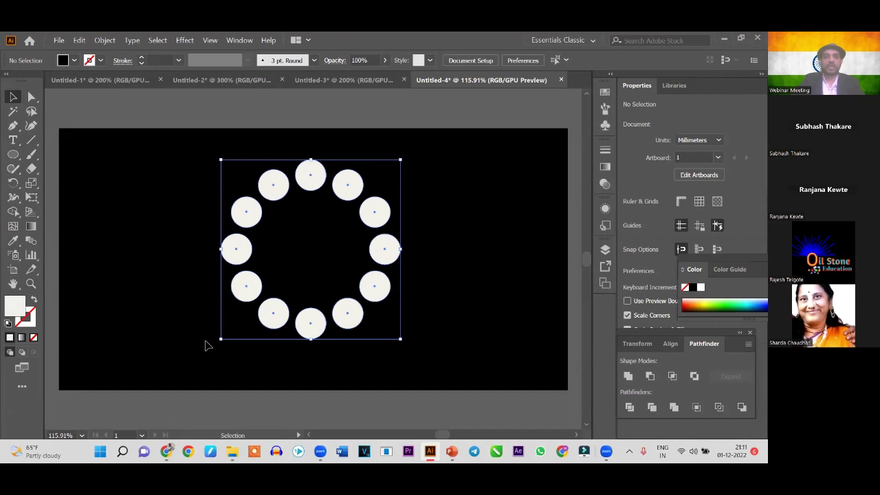
key(ctrl+g)
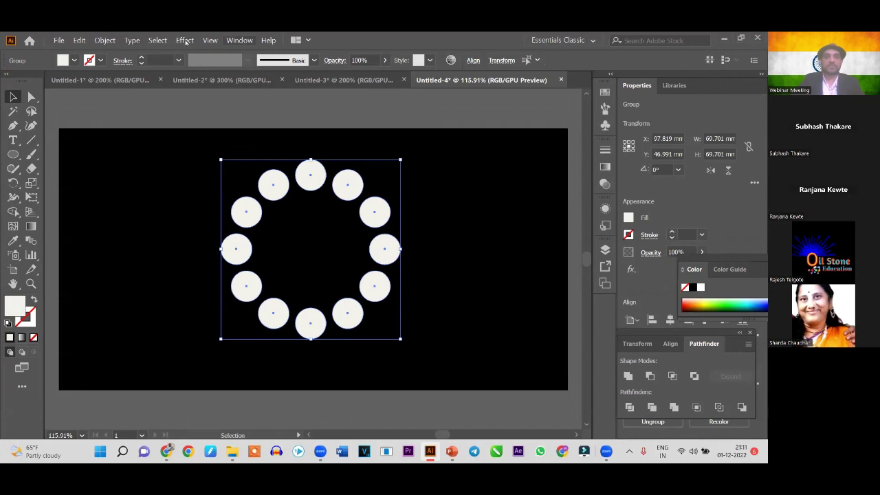
click(185, 40)
mouse_move(212, 130)
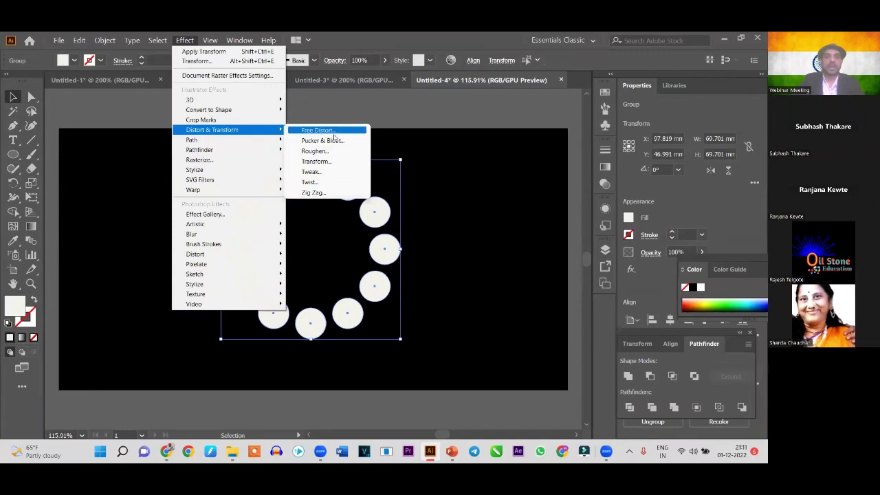
click(331, 165)
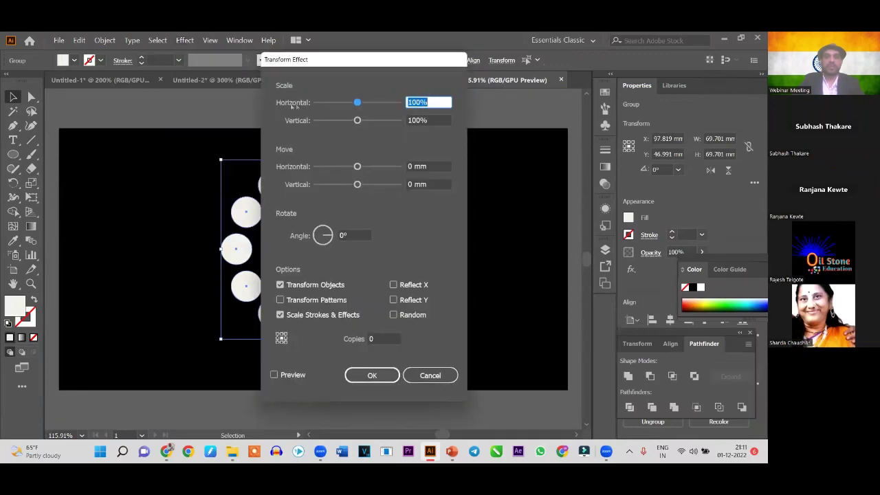
drag(396, 62, 383, 70)
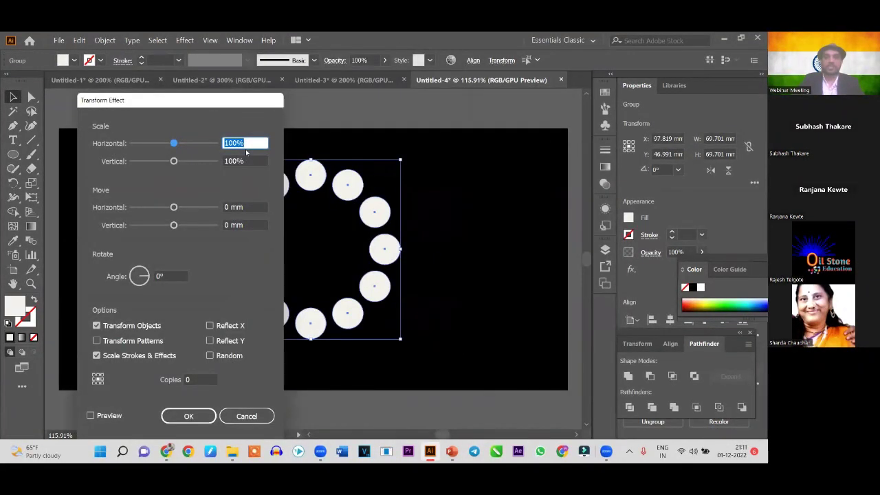
Set the Transform scale to 86%, 25 copies and a 360/32 angle, then confirm
text(86)
key(Tab)
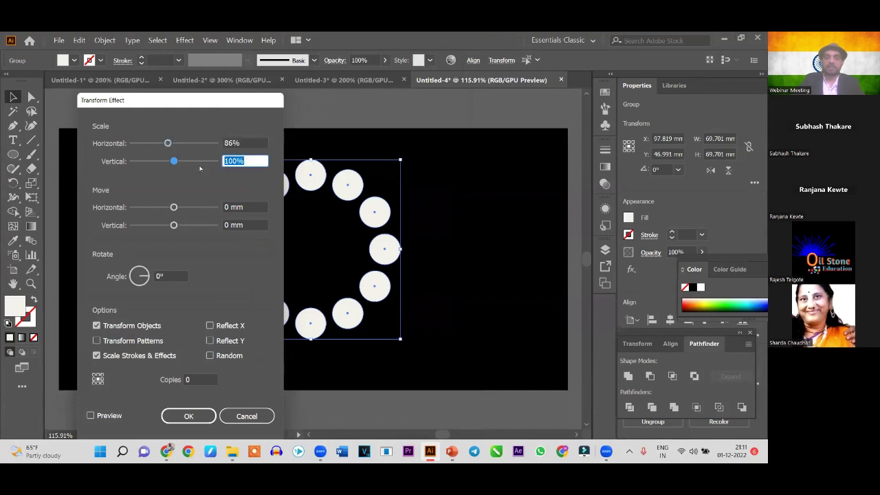
text(86)
click(167, 382)
text(25)
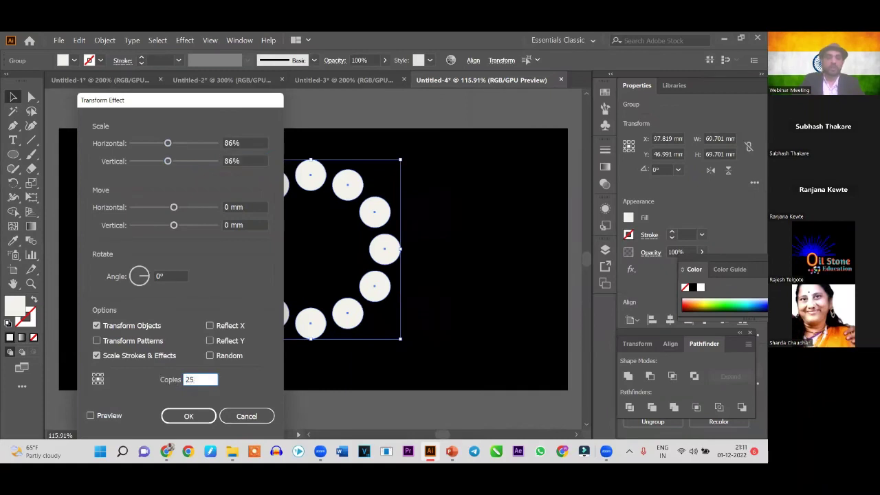
key(shift+Tab)
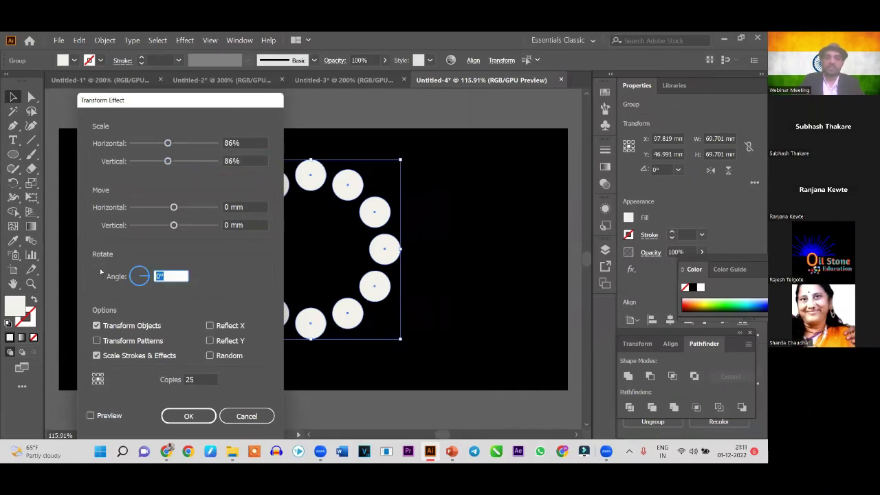
text(360/32)
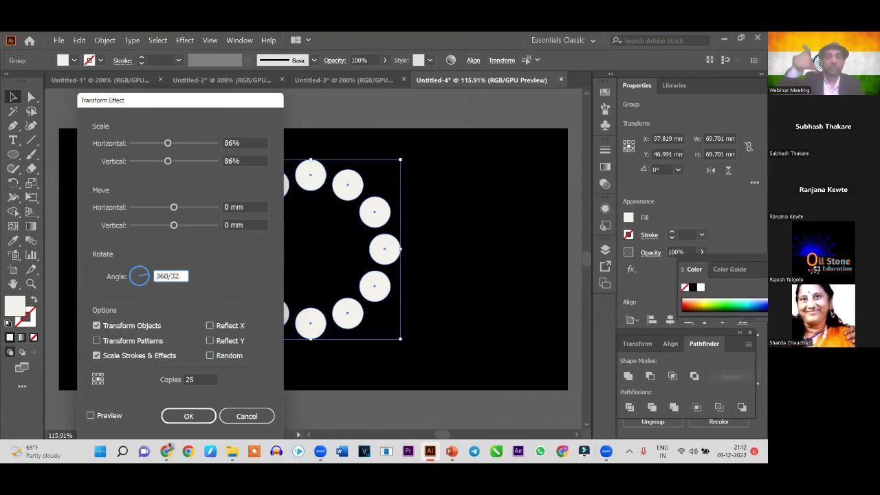
click(191, 417)
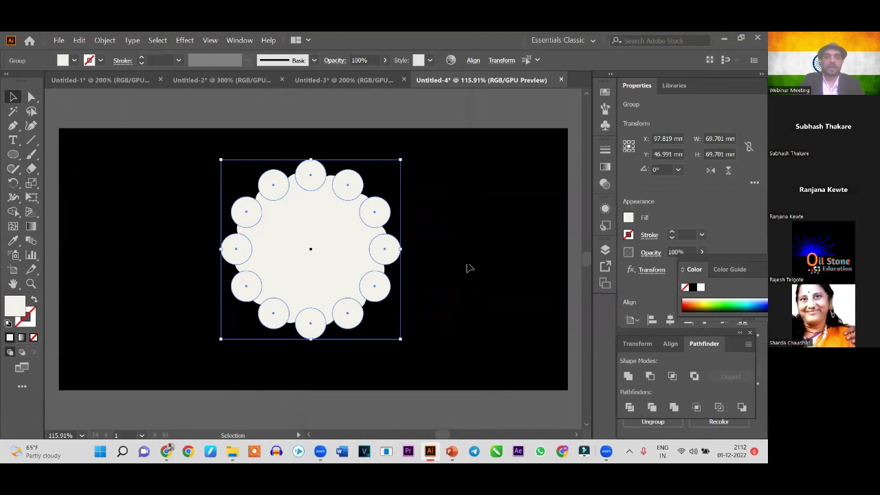
click(461, 284)
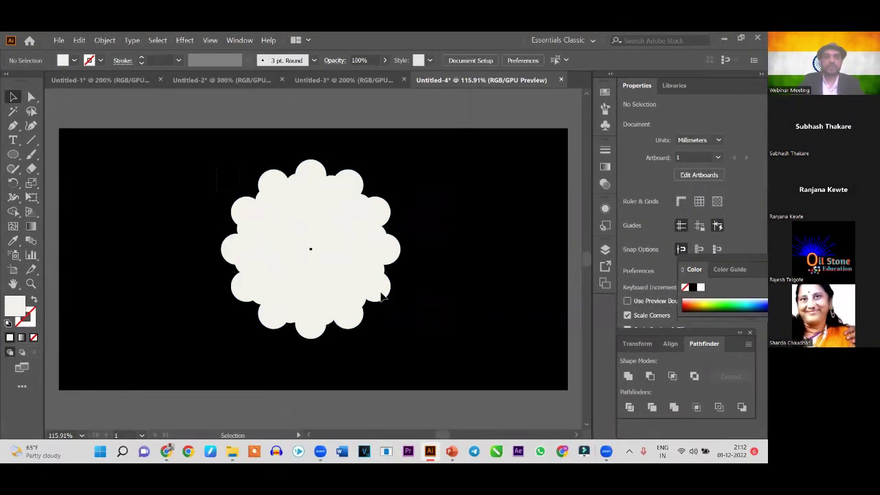
drag(470, 357, 190, 182)
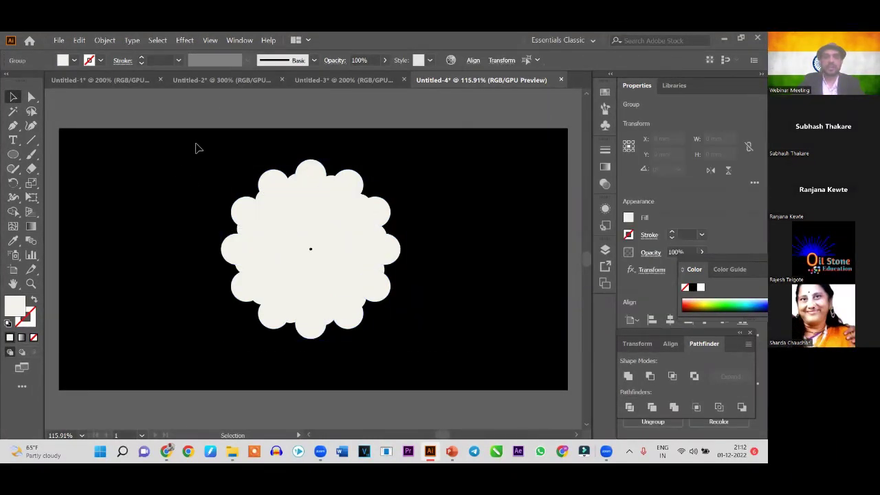
click(448, 374)
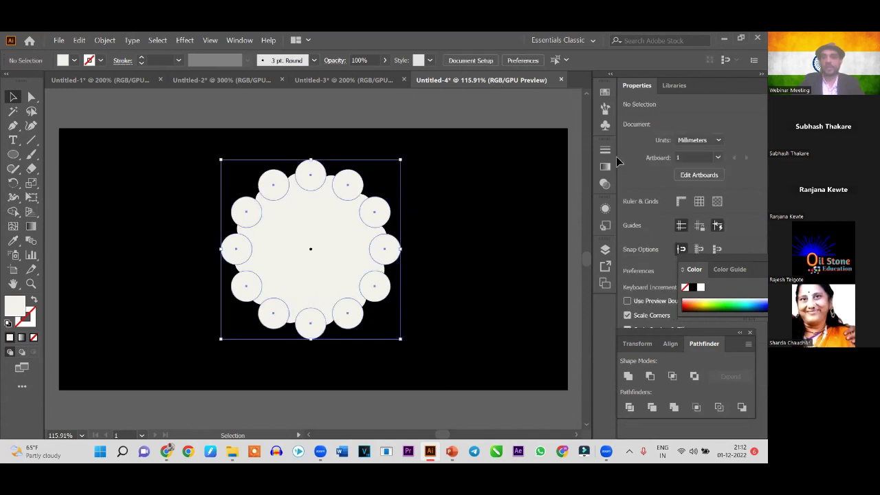
click(628, 235)
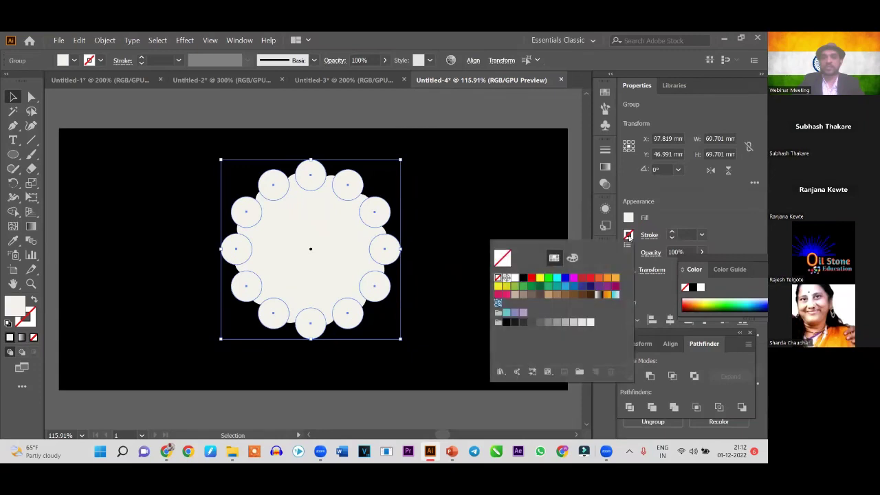
click(524, 279)
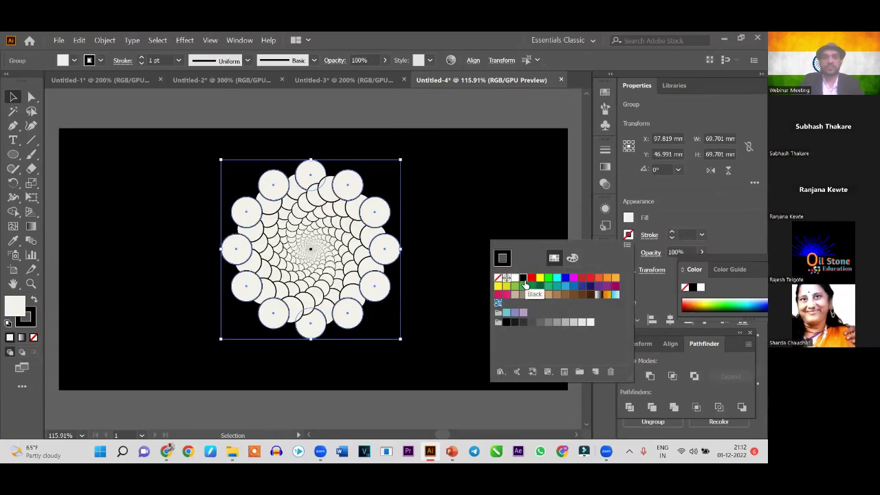
click(472, 215)
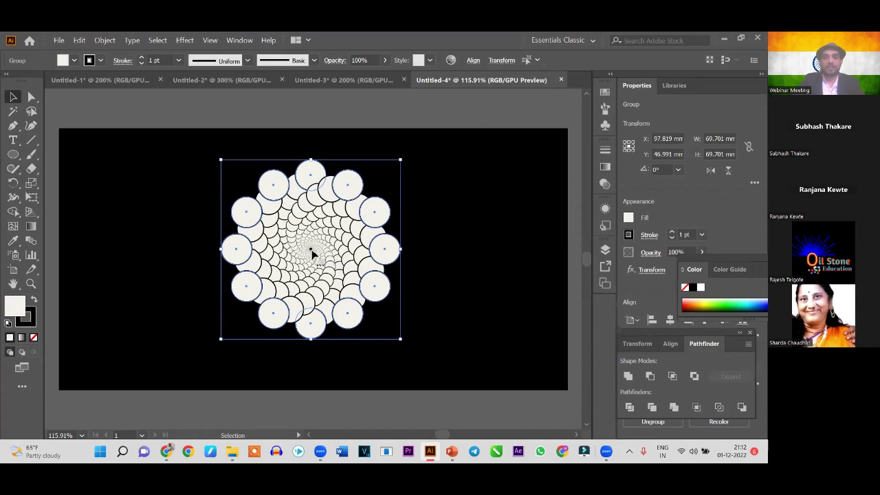
key(ctrl+plus)
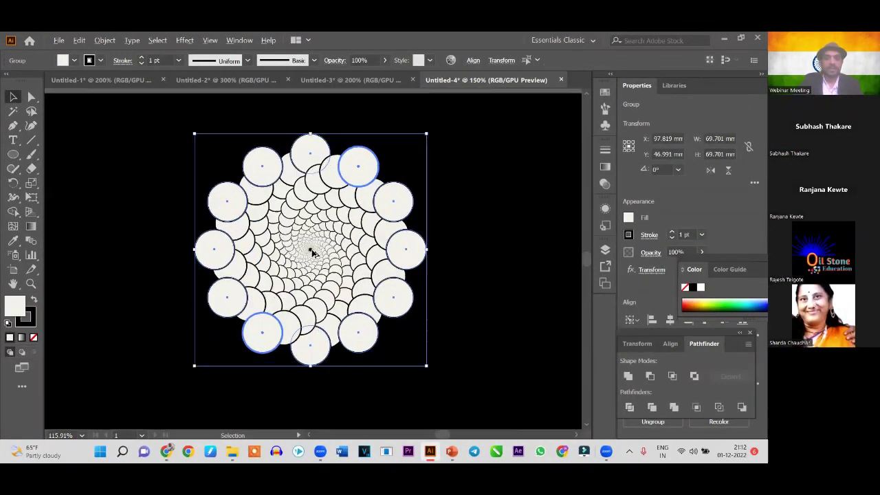
key(ctrl+plus)
key(ctrl+plus)
key(ctrl+plus)
key(ctrl+plus)
key(ctrl+plus)
key(ctrl+plus)
key(ctrl+plus)
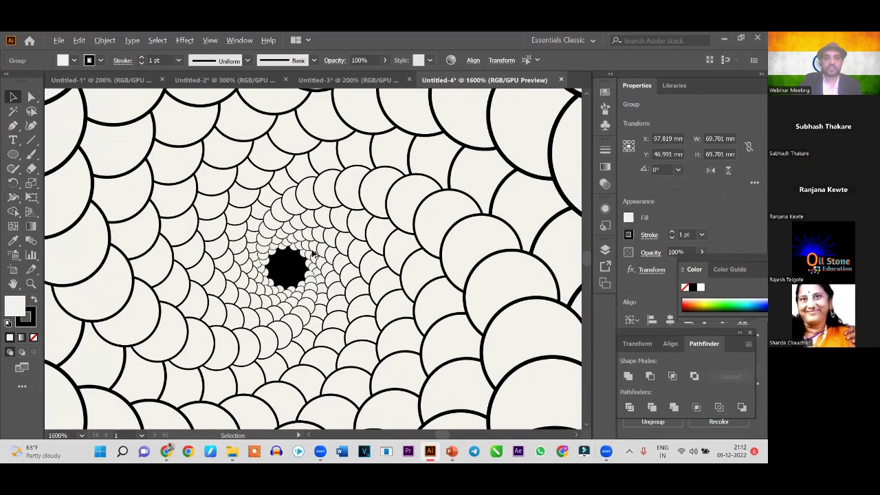
key(ctrl+plus)
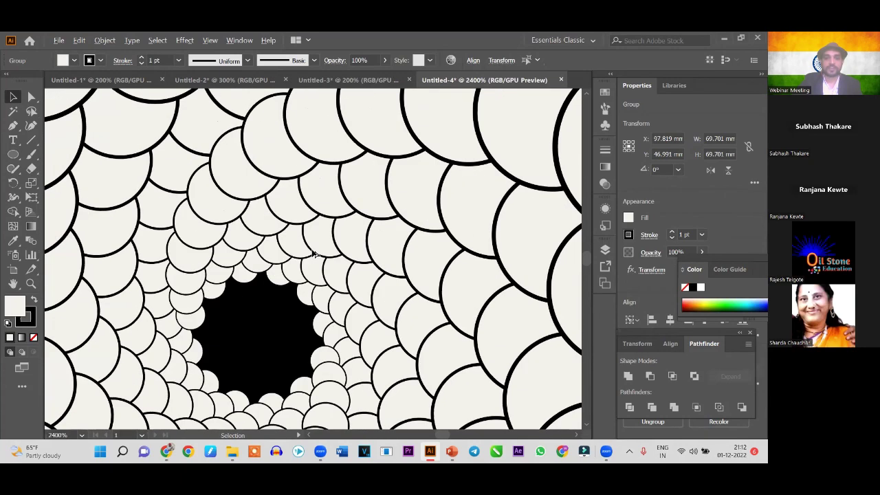
scroll(314, 254, down, 1)
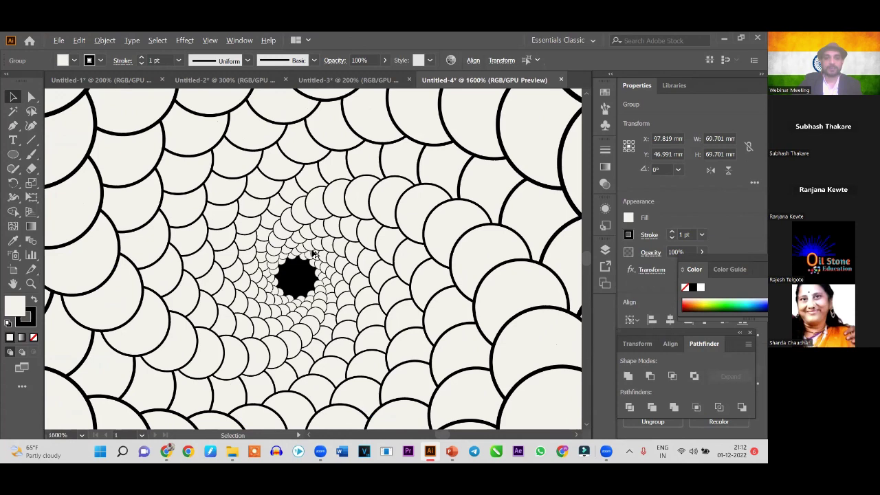
scroll(314, 254, down, 7)
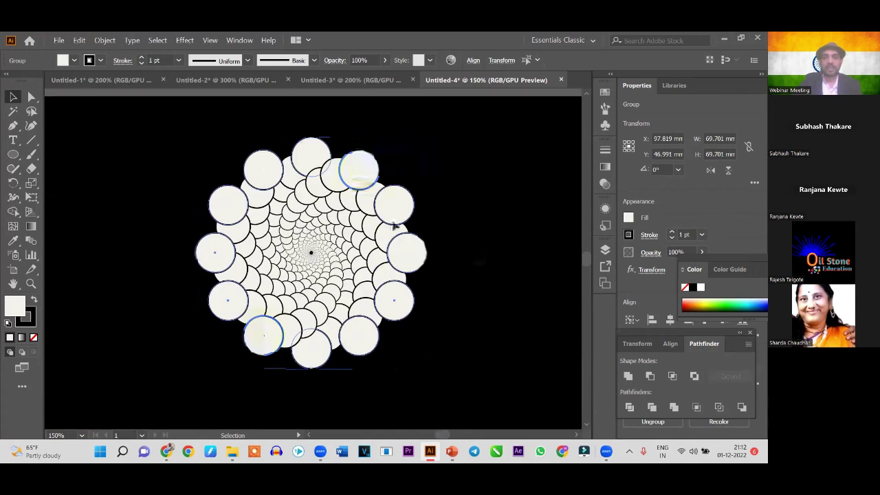
key(ctrl+shift+a)
drag(276, 173, 239, 144)
key(ctrl+z)
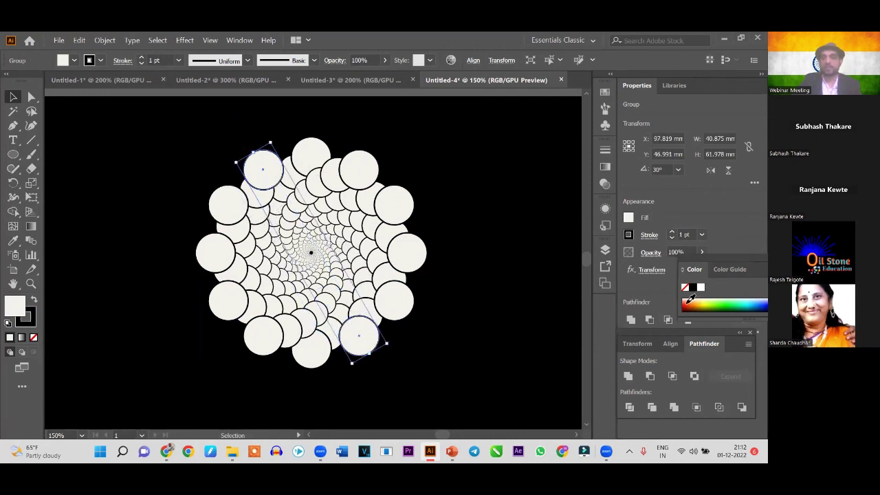
Colour the first three spiral arms orange-red, yellow and green
click(690, 300)
click(307, 154)
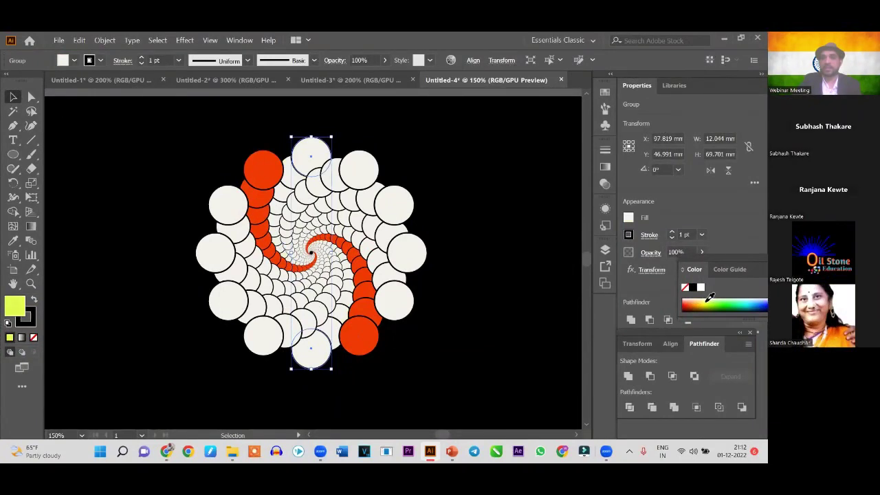
click(706, 303)
click(362, 173)
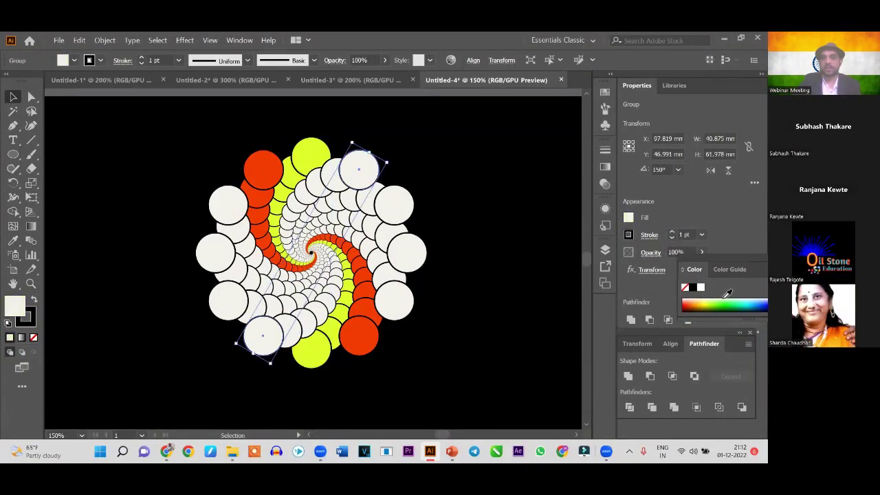
click(394, 201)
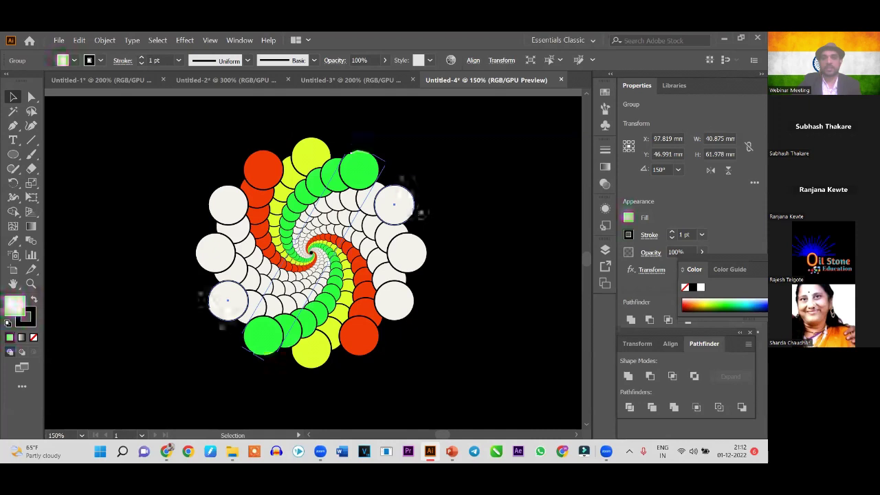
Colour the remaining arms dark blue, dark red and cyan, then select the whole spiral
click(755, 303)
click(411, 251)
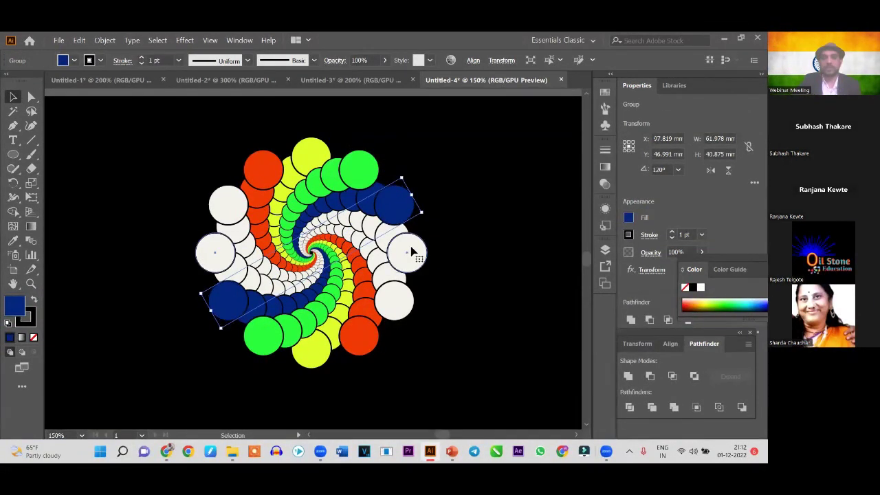
click(687, 306)
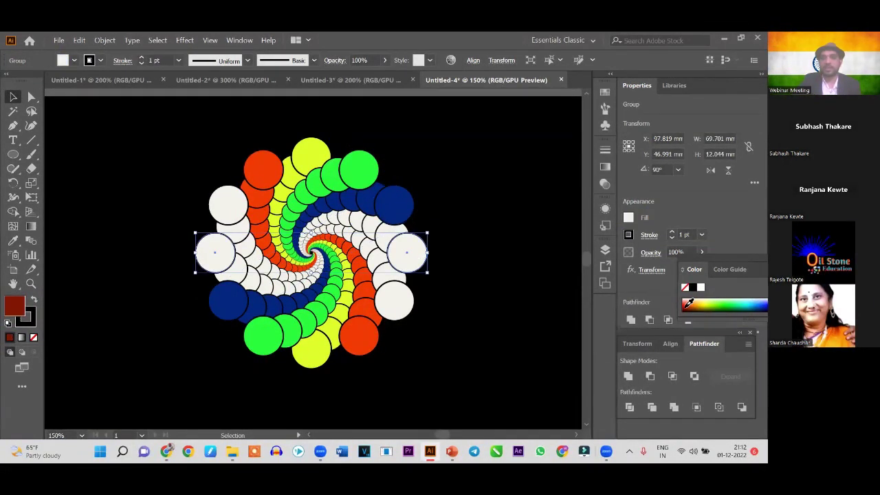
click(411, 306)
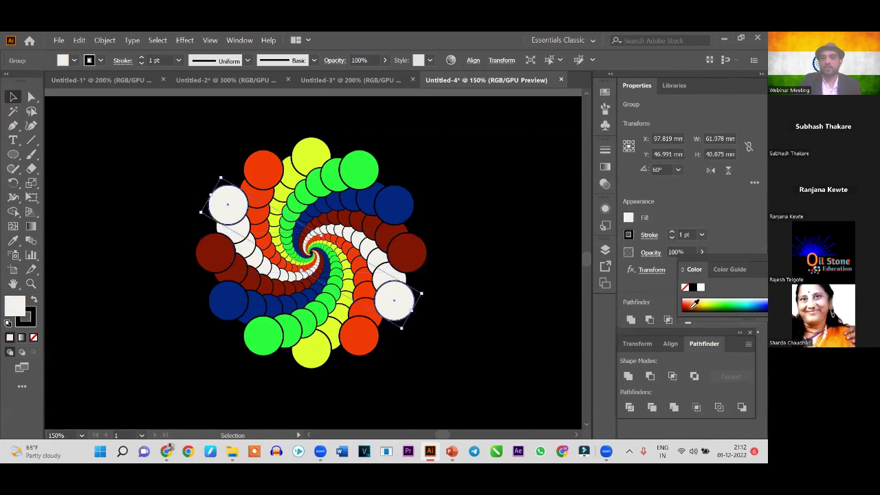
click(748, 303)
click(512, 221)
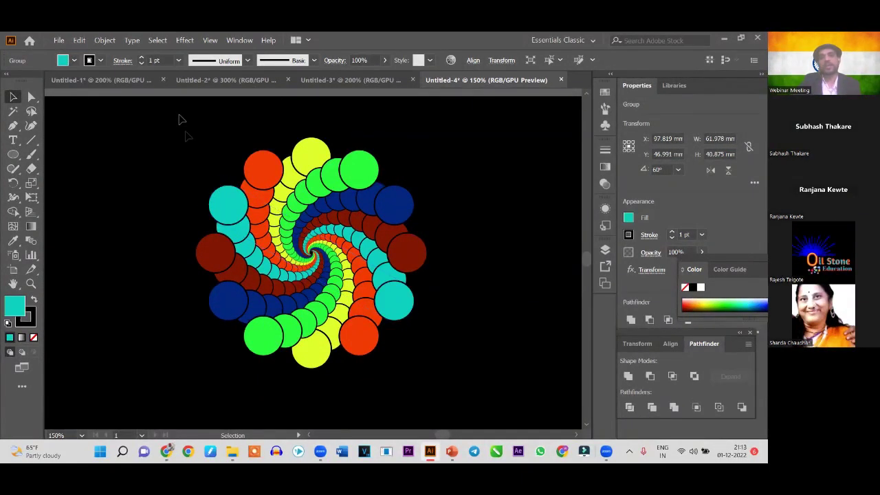
drag(173, 130, 473, 392)
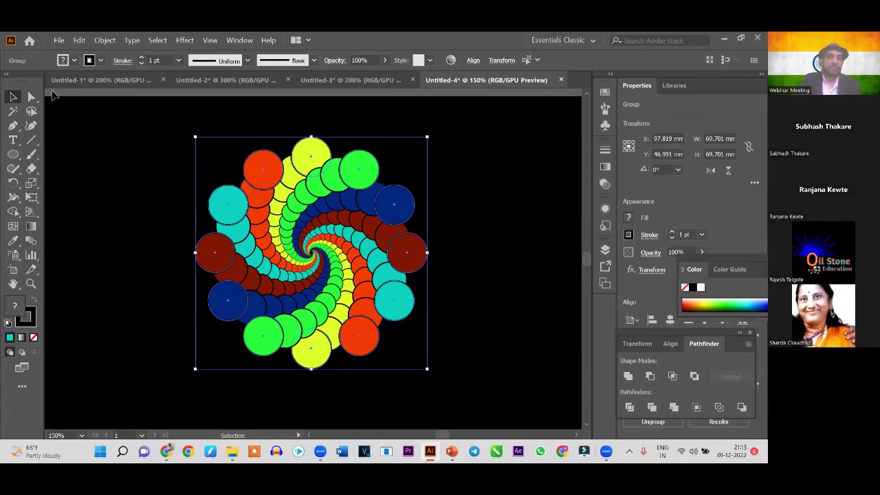
click(59, 40)
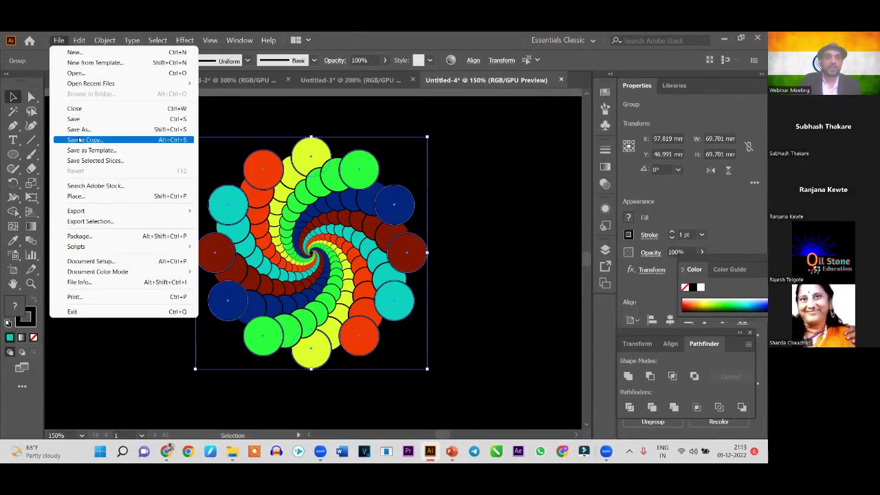
Save the spiral to the Desktop as SVG file 'multiple oval', accepting the default SVG options
click(81, 131)
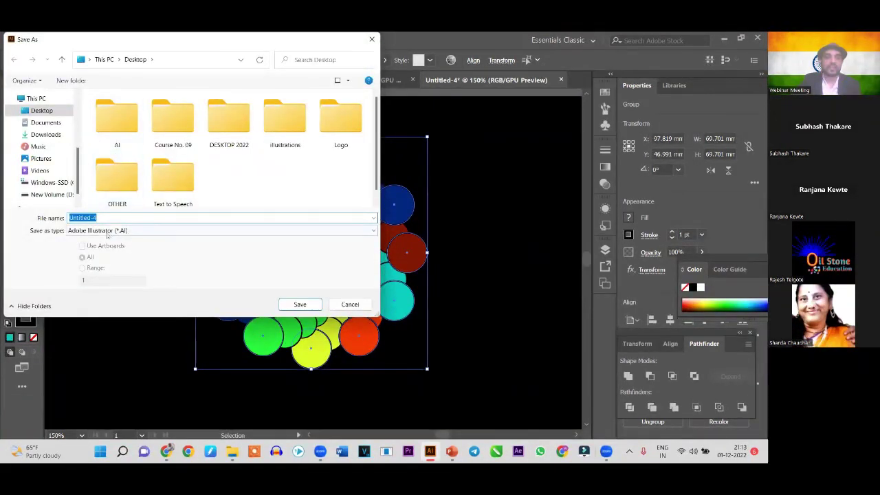
click(128, 231)
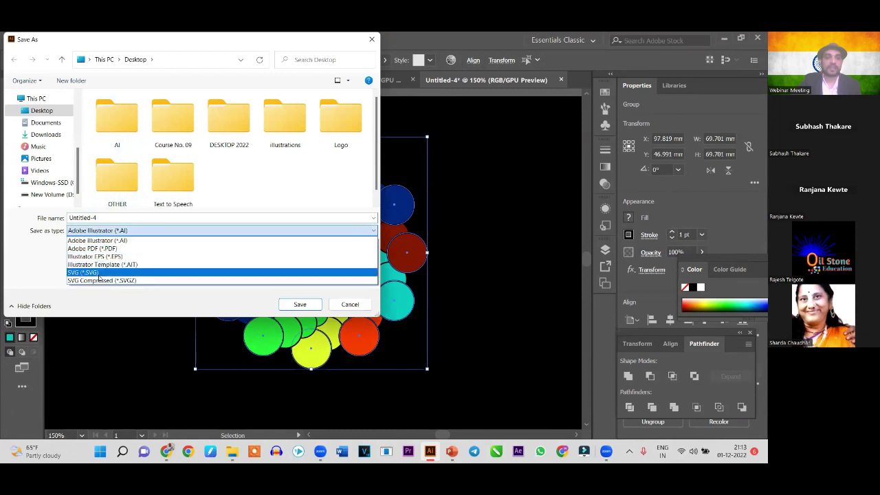
click(100, 277)
double_click(100, 218)
text(multiple oval)
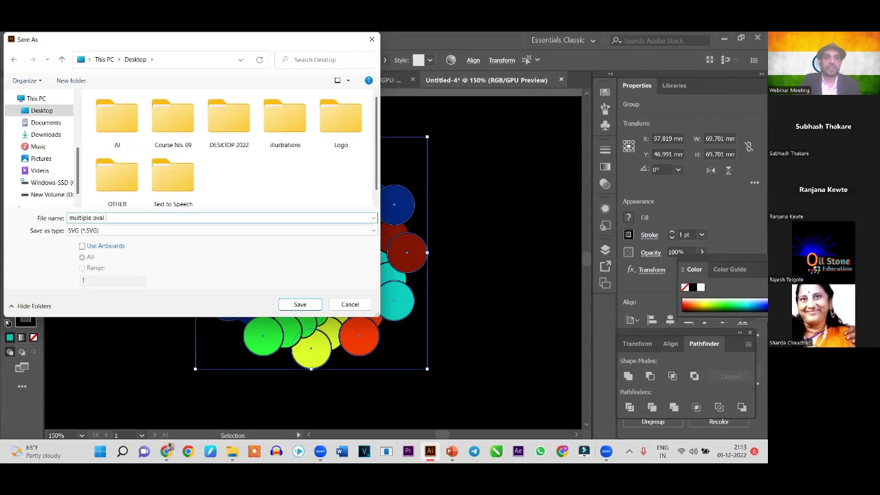
click(300, 305)
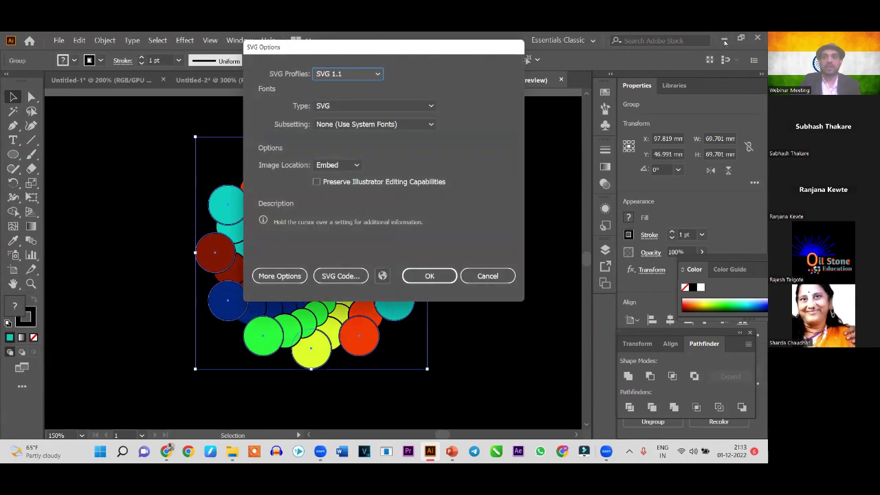
click(423, 276)
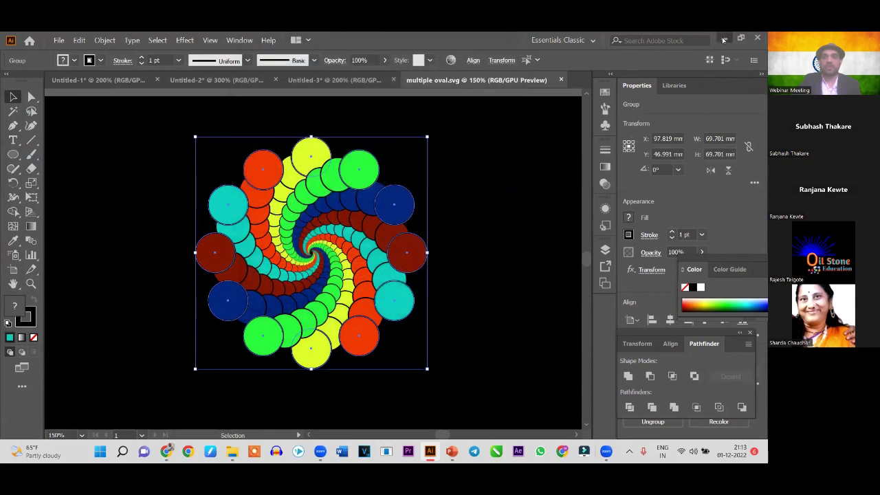
click(724, 38)
drag(81, 134, 236, 130)
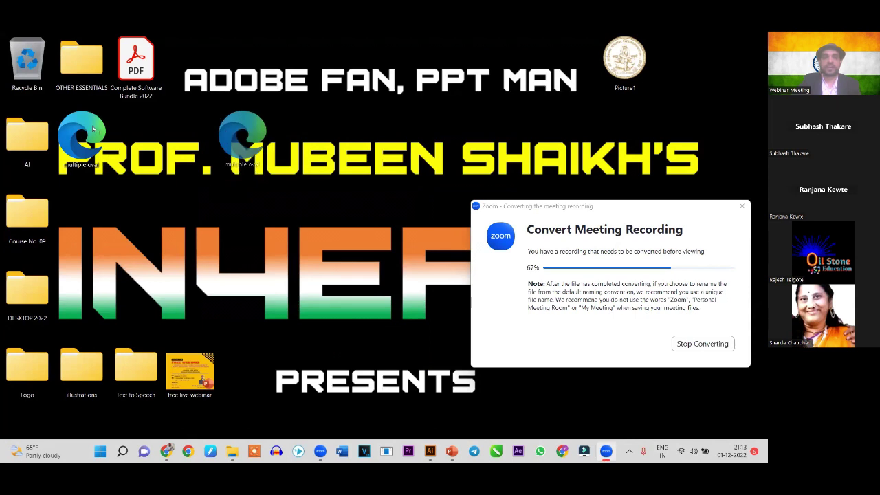
Insert the multiple oval SVG from this device onto Presentation2's blank slide
drag(94, 129, 83, 134)
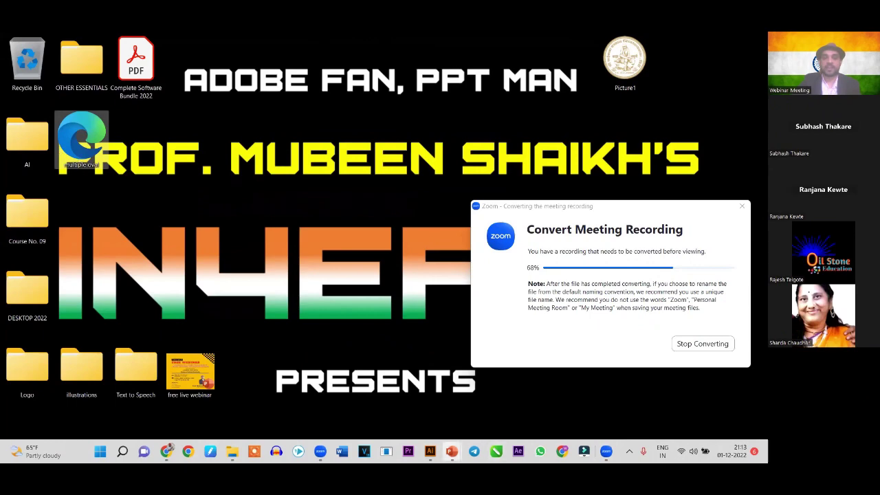
click(451, 451)
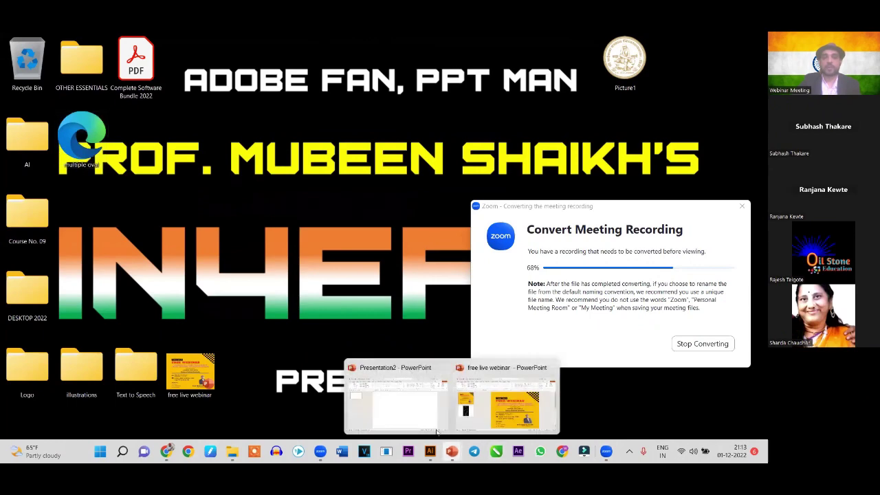
click(403, 411)
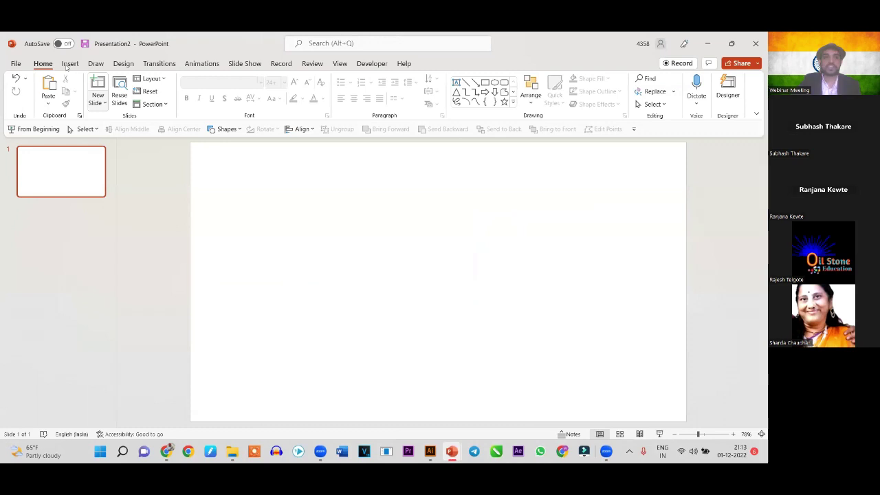
click(69, 63)
click(100, 96)
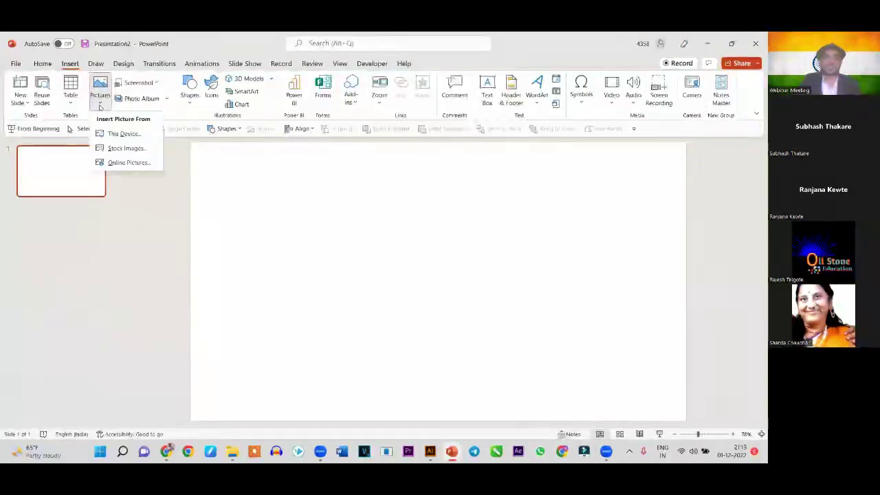
click(124, 138)
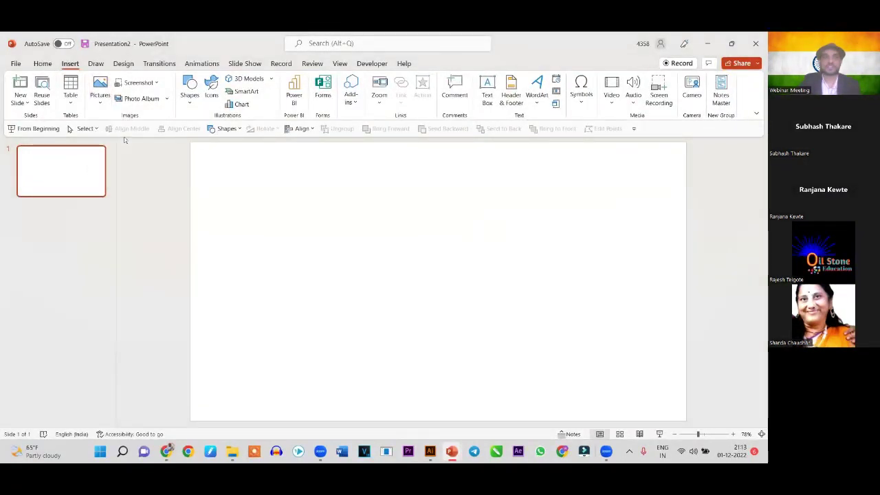
click(435, 237)
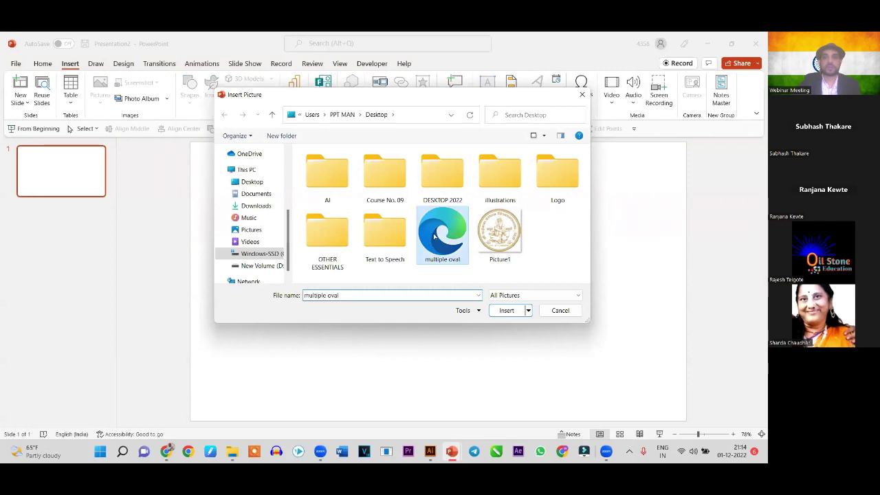
click(506, 311)
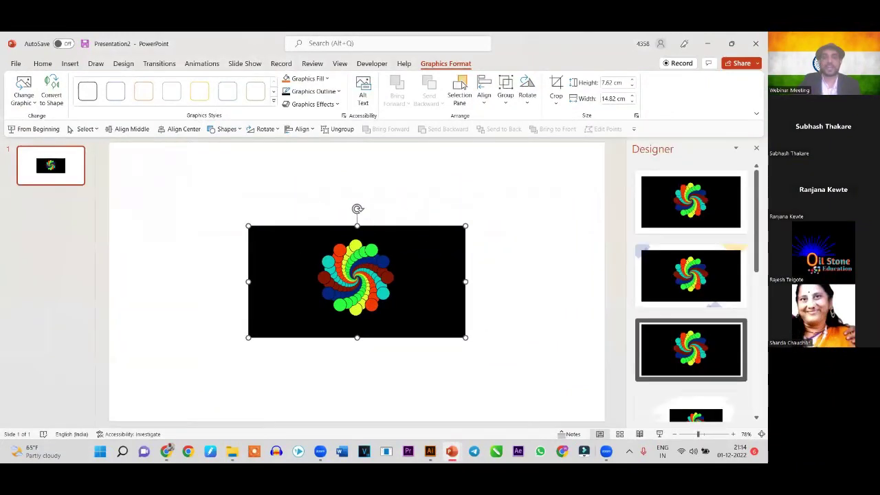
Ungroup the inserted spiral picture, converting it into editable drawing shapes
right_click(299, 257)
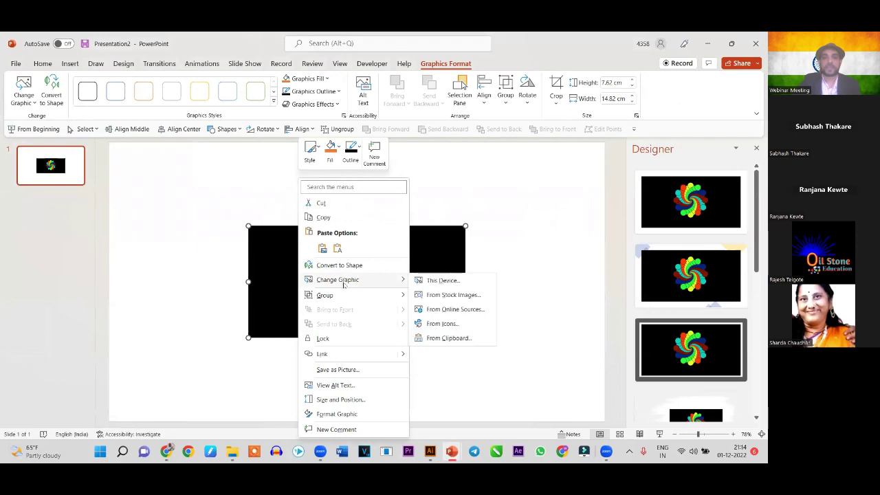
mouse_move(337, 280)
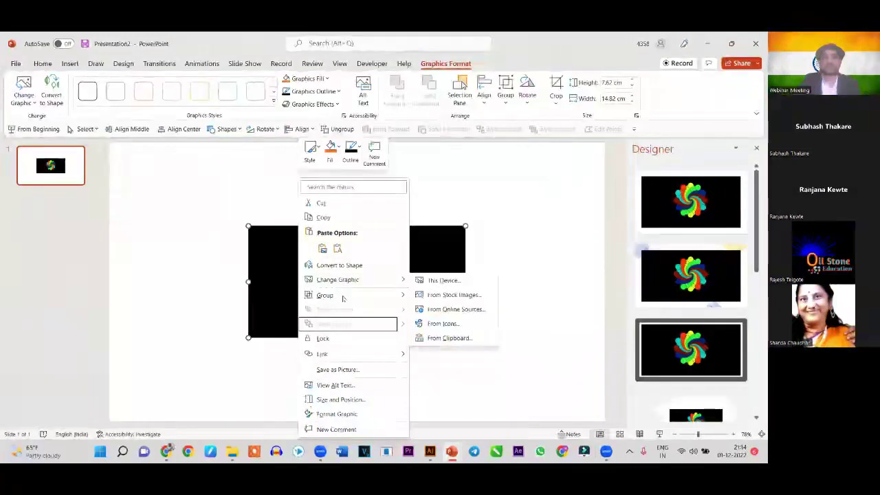
mouse_move(325, 295)
key(Return)
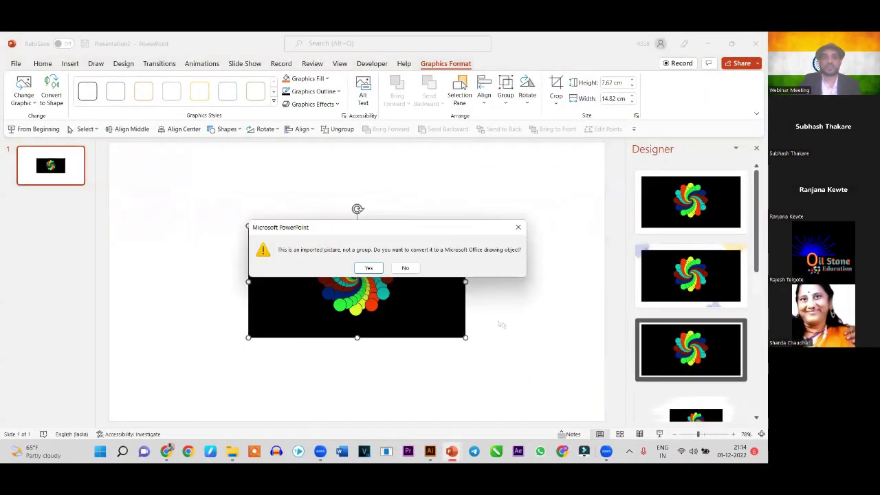
click(370, 269)
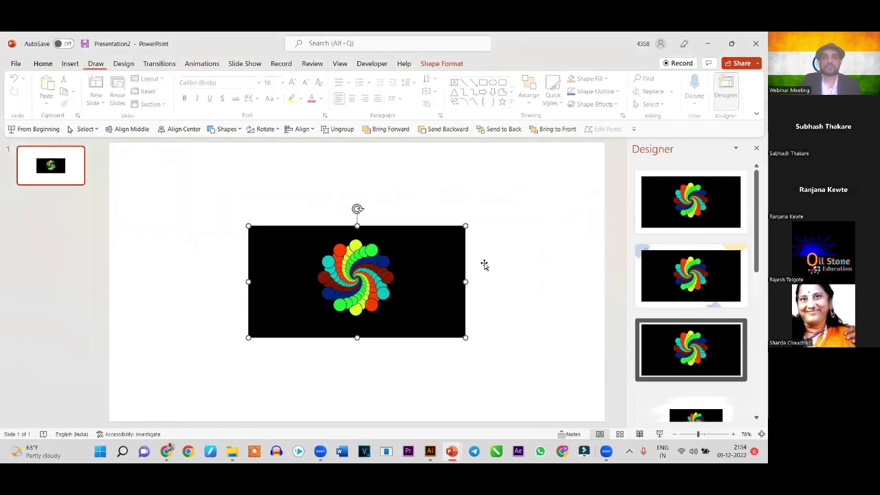
Drag out and delete the black background rectangle, then select all the swirl circles
click(310, 204)
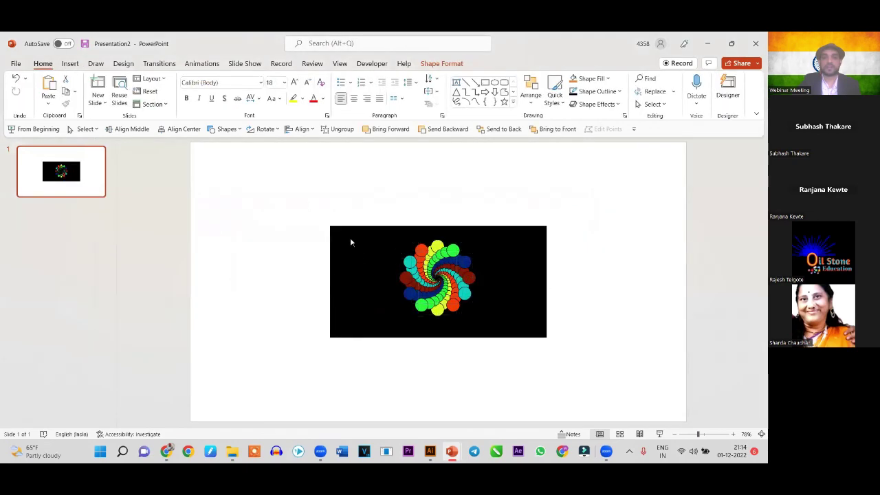
drag(350, 242, 136, 251)
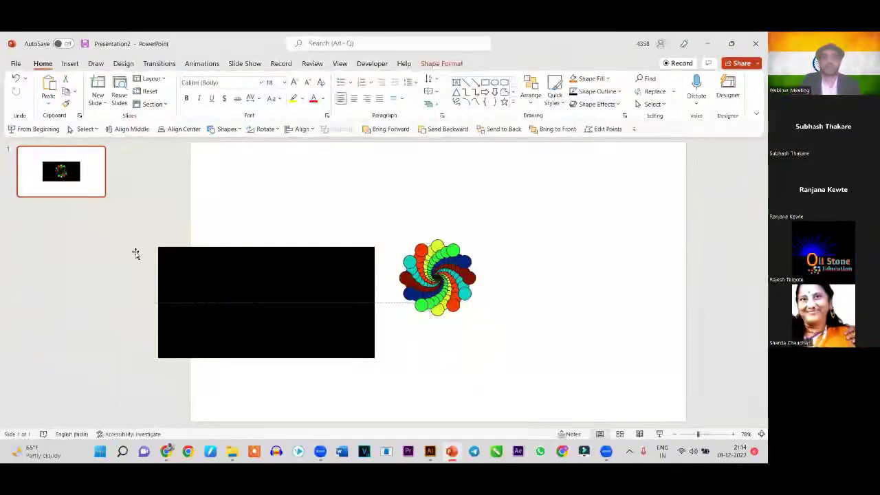
key(Delete)
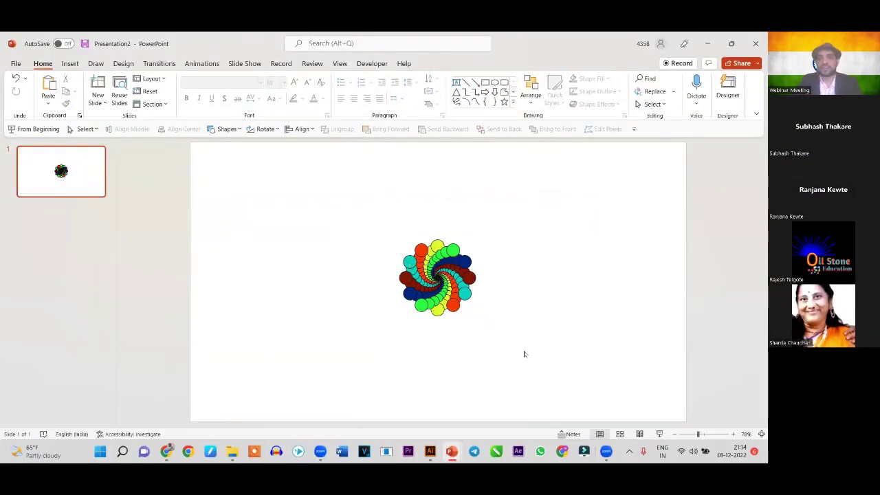
drag(358, 225, 524, 354)
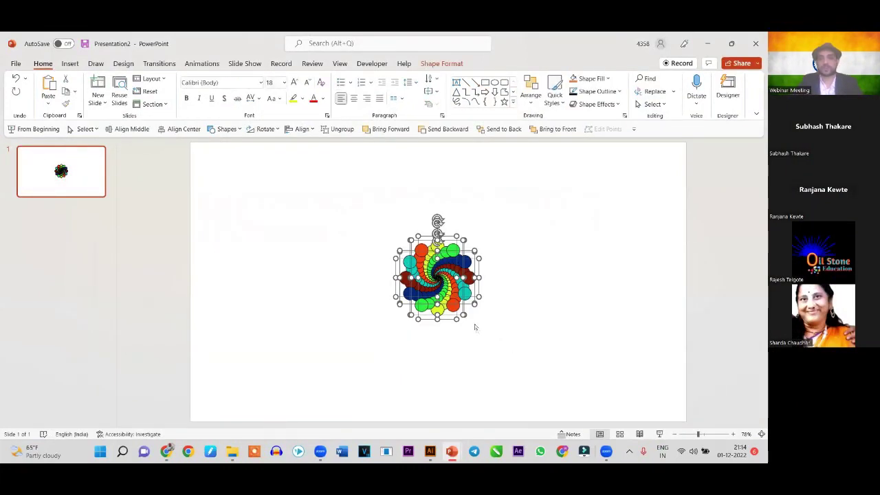
Group the swirl circles, then ungroup the spiral into its separate coloured arms
key(ctrl+g)
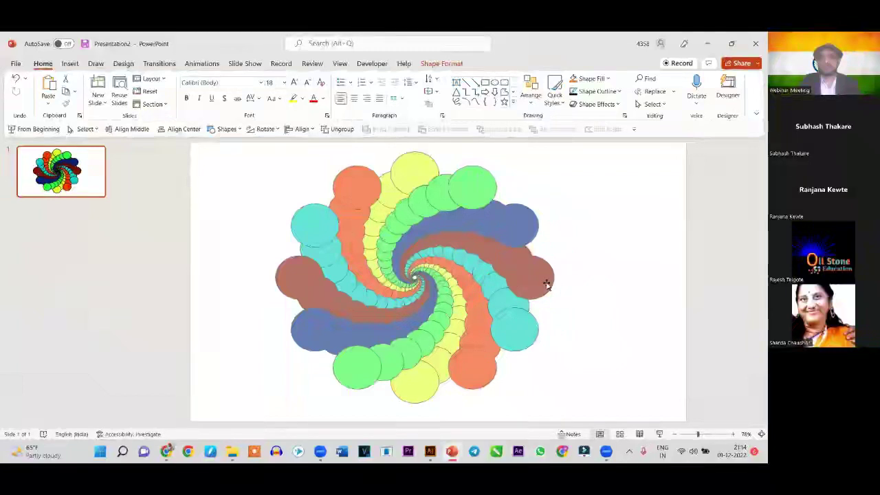
click(365, 262)
right_click(366, 262)
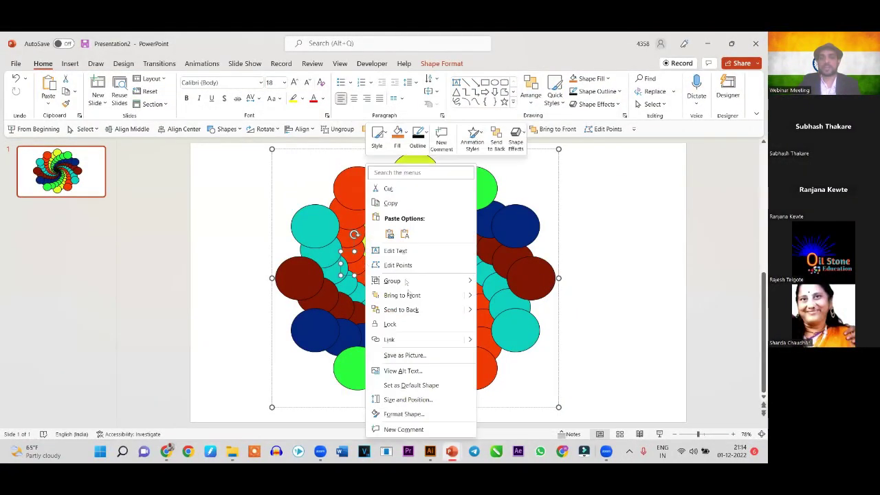
mouse_move(392, 280)
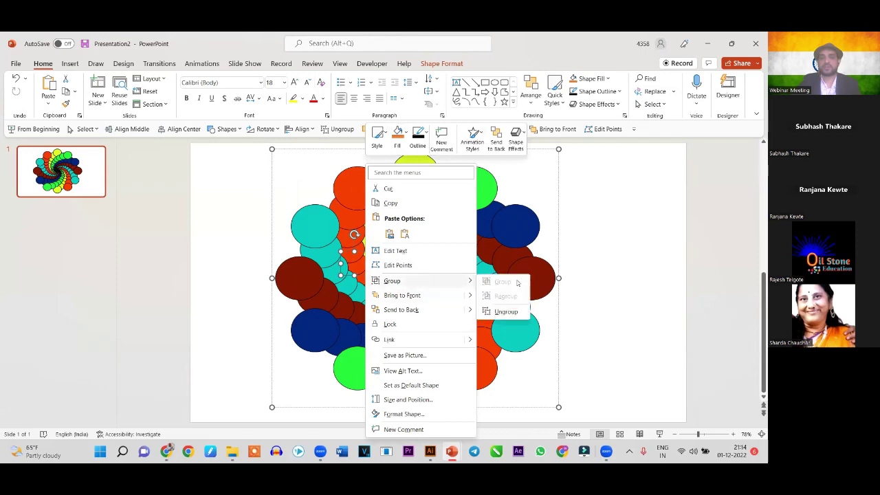
click(507, 311)
click(635, 328)
Pull the green, yellow and red arms apart, then undo to restore the spiral
drag(470, 190, 675, 201)
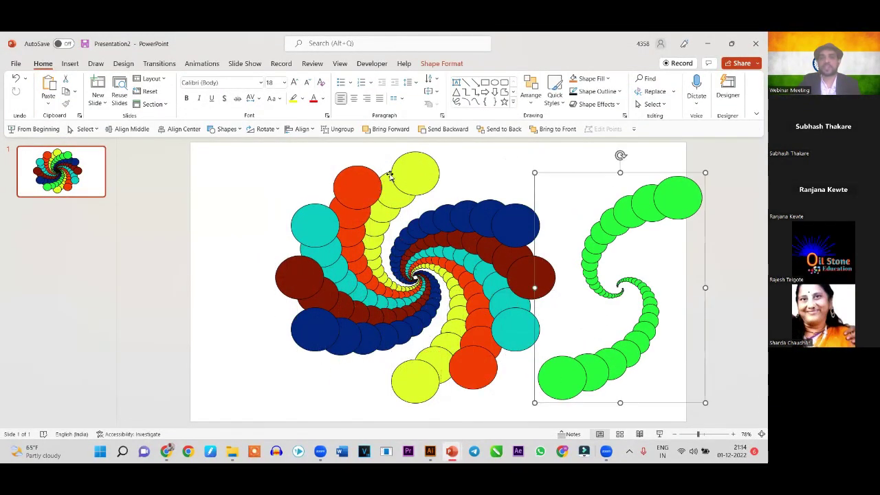
mouse_move(390, 176)
mouse_down()
mouse_move(215, 163)
mouse_move(178, 149)
mouse_up()
drag(355, 193, 481, 174)
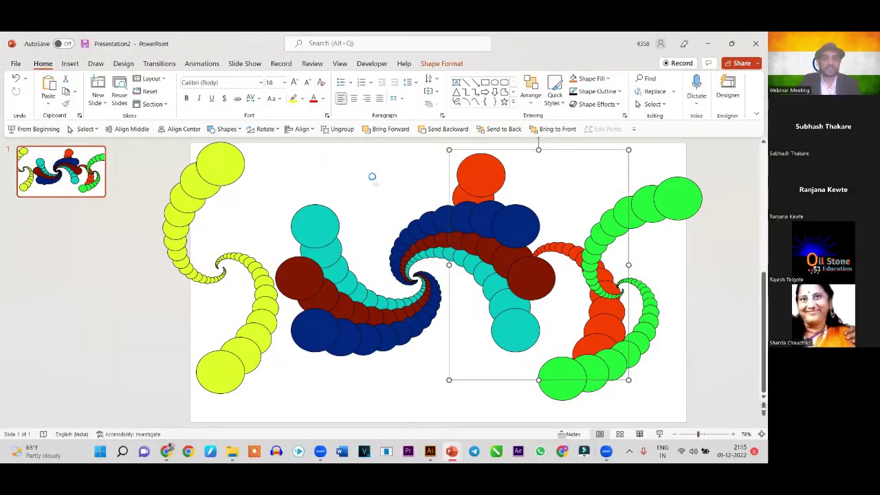
key(ctrl+z)
key(ctrl+z)
key(ctrl+z)
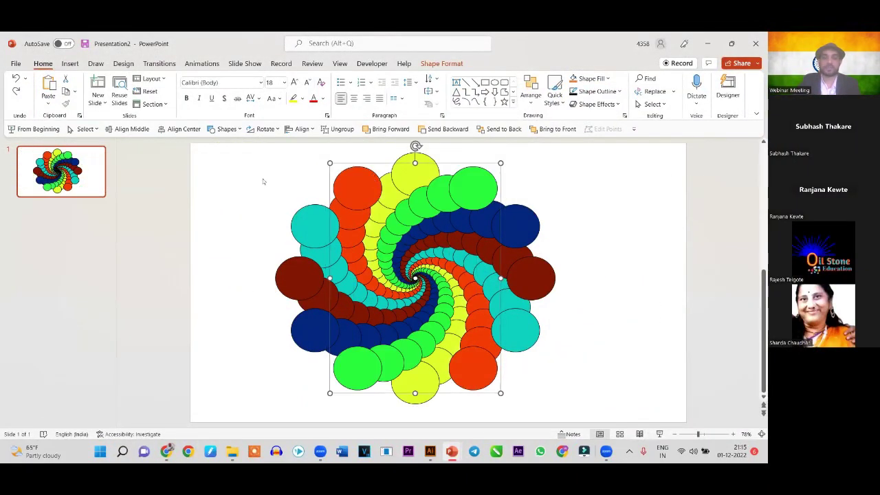
click(215, 179)
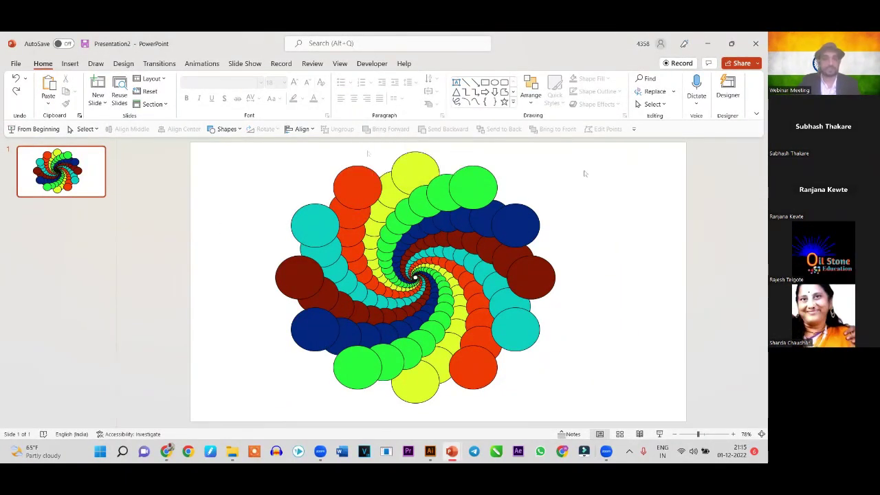
Duplicate slide 1 so slide 2 carries the same rainbow spiral, then return to slide 1
right_click(68, 172)
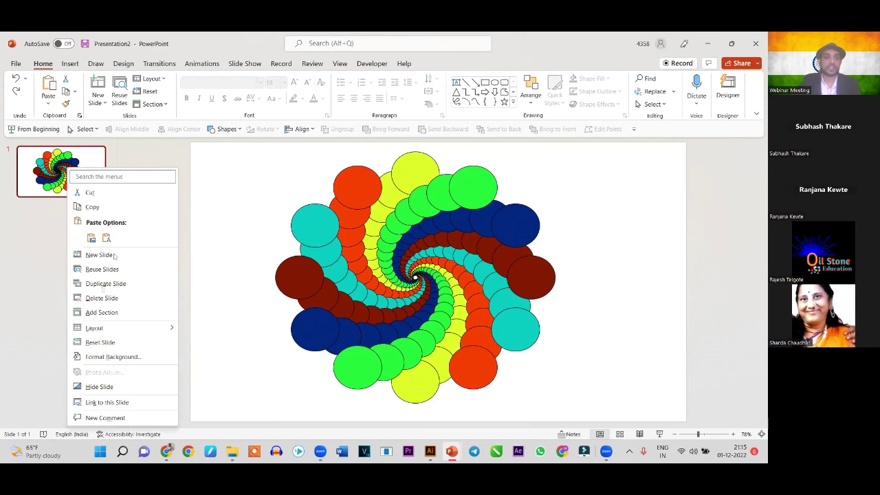
click(105, 284)
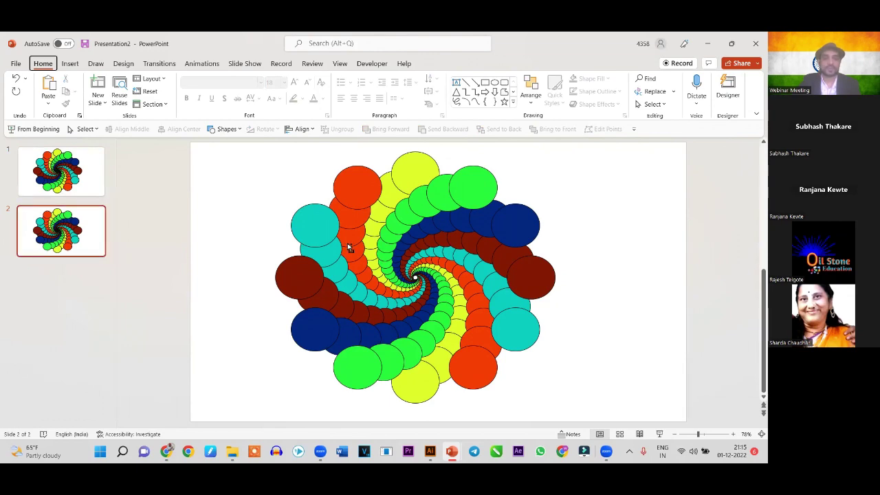
ctrl+scroll(349, 248, down, 3)
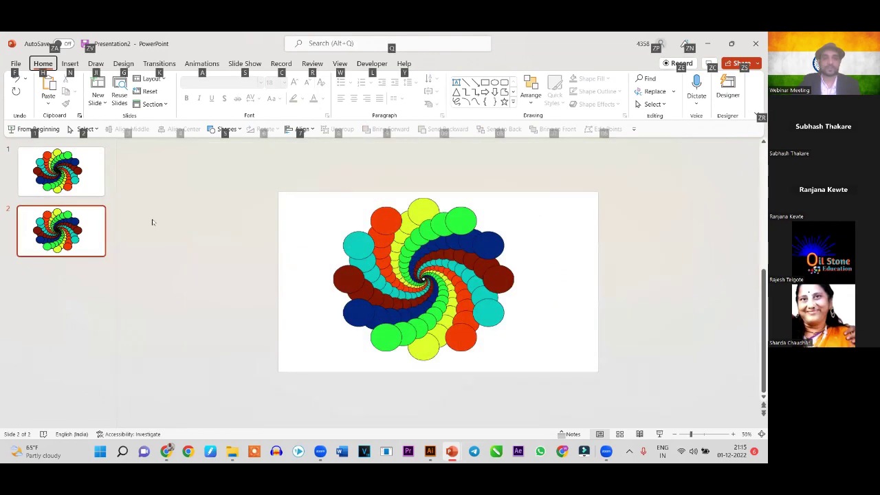
click(77, 180)
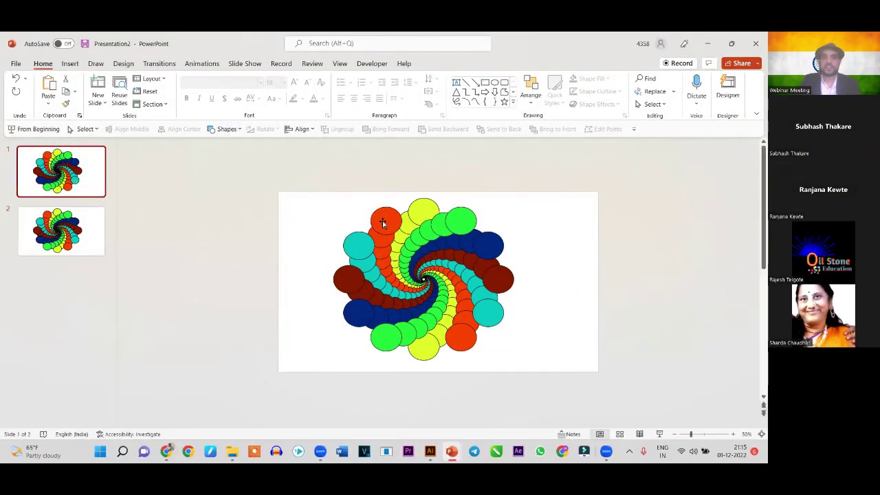
click(383, 222)
click(307, 190)
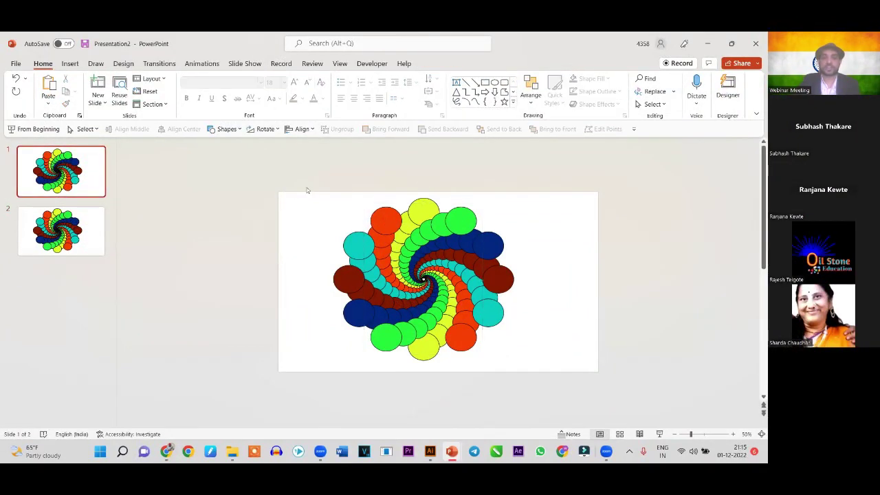
Ungroup the spiral into circles, then reselect and regroup them after undoing a trial move
click(397, 250)
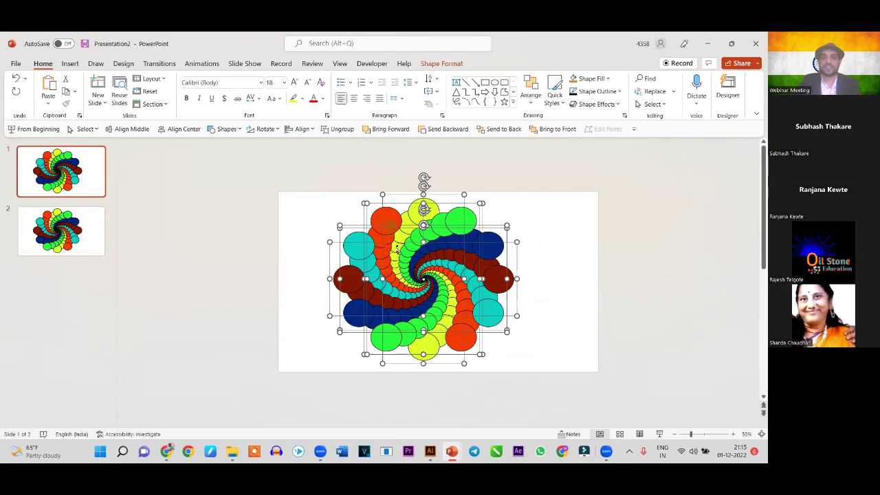
right_click(391, 210)
mouse_move(416, 295)
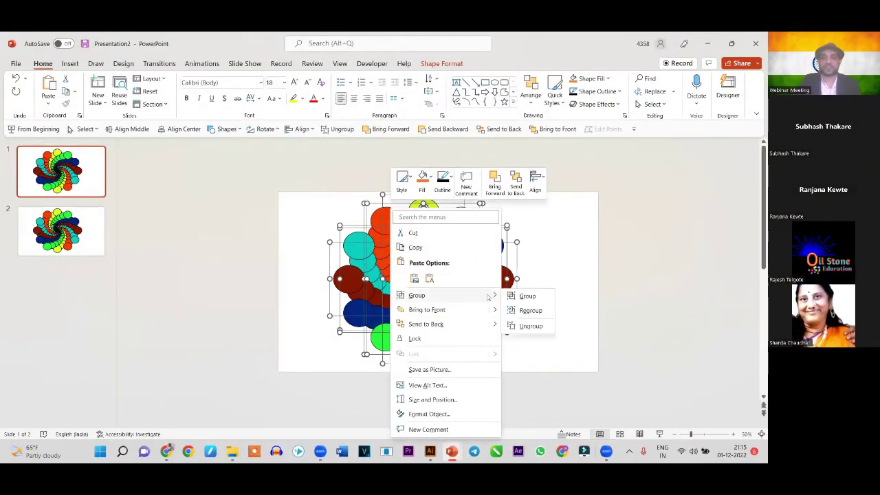
click(531, 326)
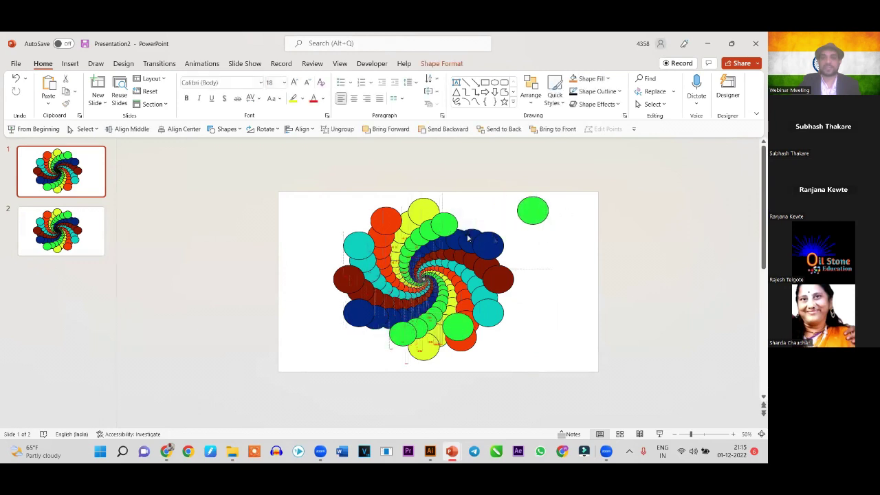
drag(468, 222, 566, 214)
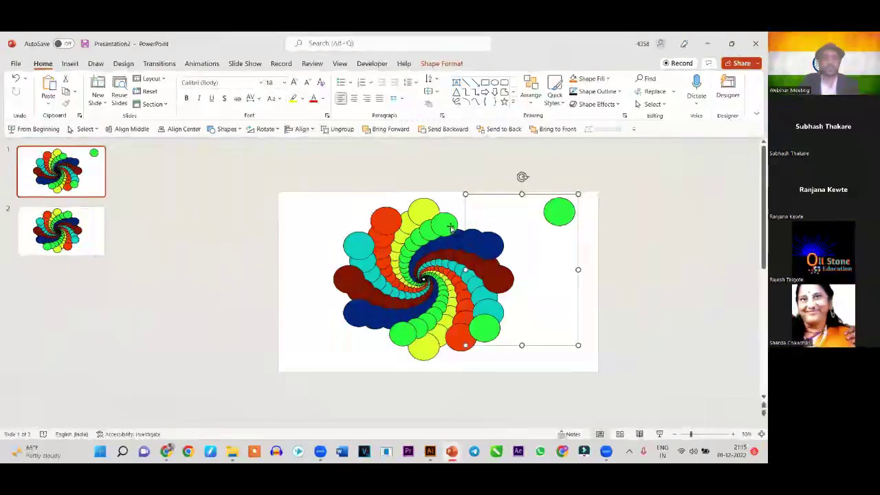
key(ctrl+z)
drag(563, 373, 307, 180)
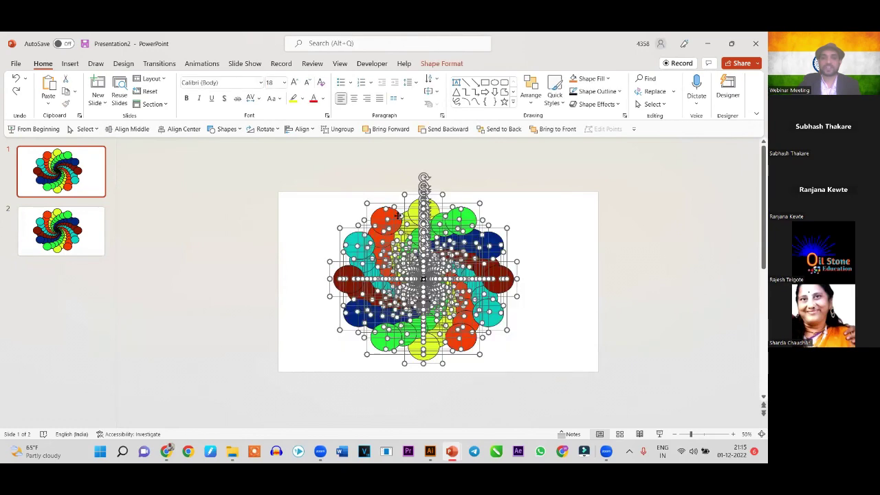
right_click(400, 288)
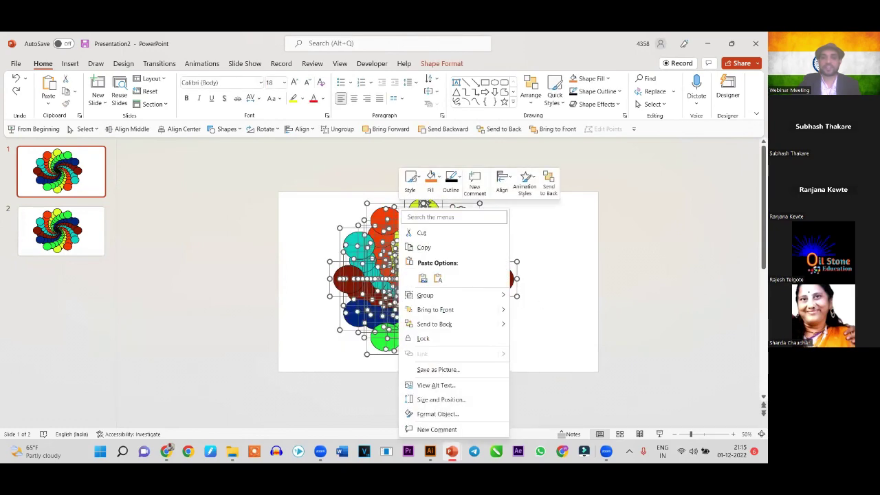
click(543, 296)
click(562, 338)
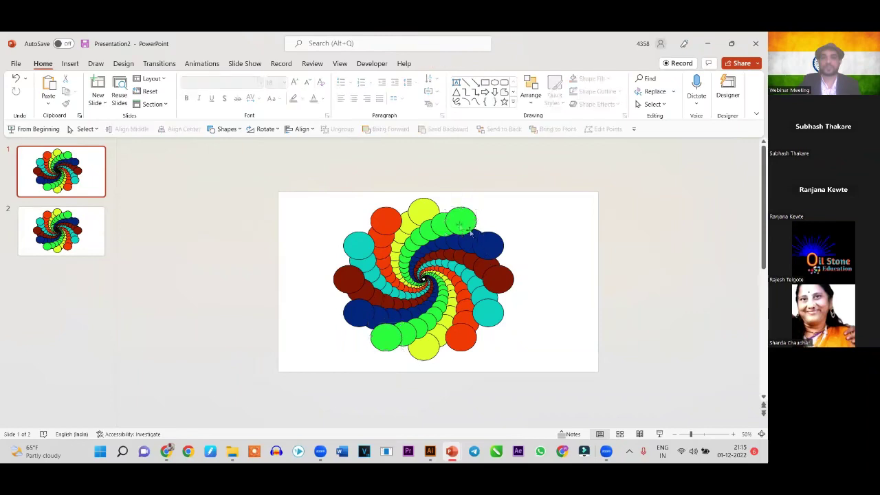
Move the green arm off the slide to its upper right
mouse_move(432, 220)
mouse_down()
mouse_move(551, 207)
mouse_move(485, 180)
mouse_up()
key(ctrl+z)
key(ctrl+z)
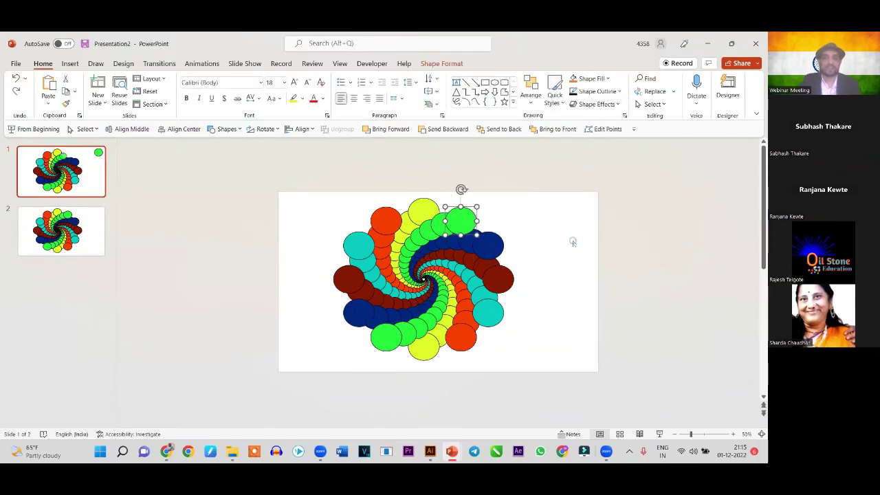
key(ctrl+z)
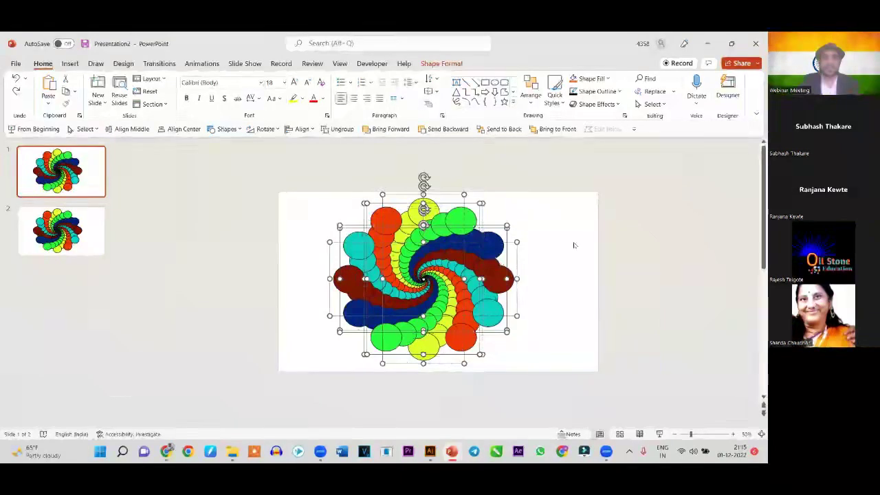
click(568, 247)
mouse_move(466, 219)
mouse_down()
mouse_move(602, 160)
mouse_move(598, 187)
mouse_up()
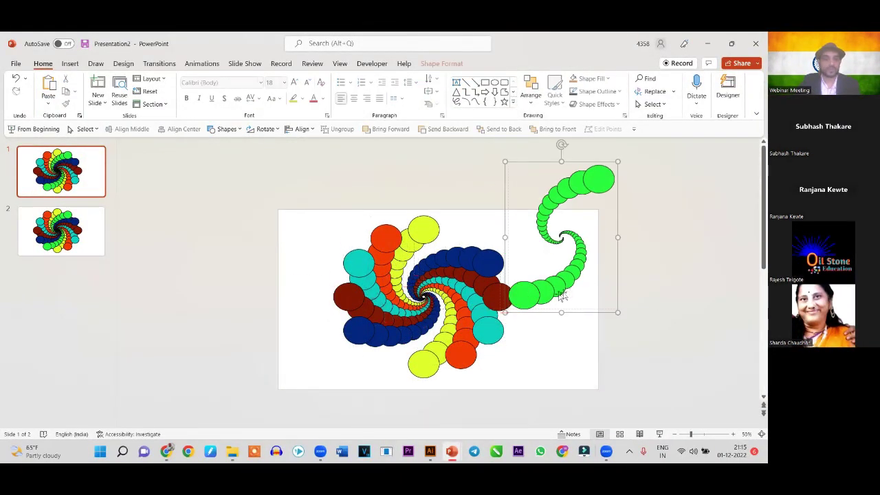
ctrl+scroll(559, 295, down, 1)
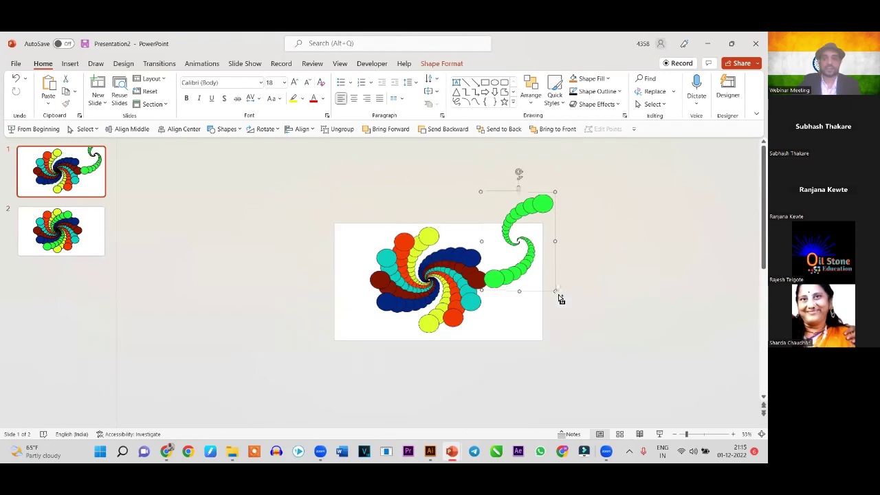
ctrl+scroll(559, 297, down, 1)
drag(506, 234, 577, 185)
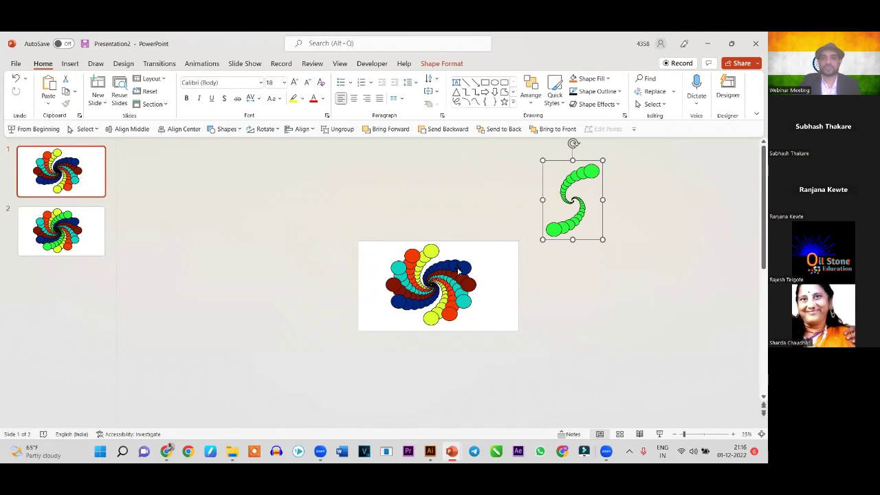
Move the navy, maroon, yellow, teal and orange chains off the slide edges, then view slide 2
drag(487, 279, 576, 329)
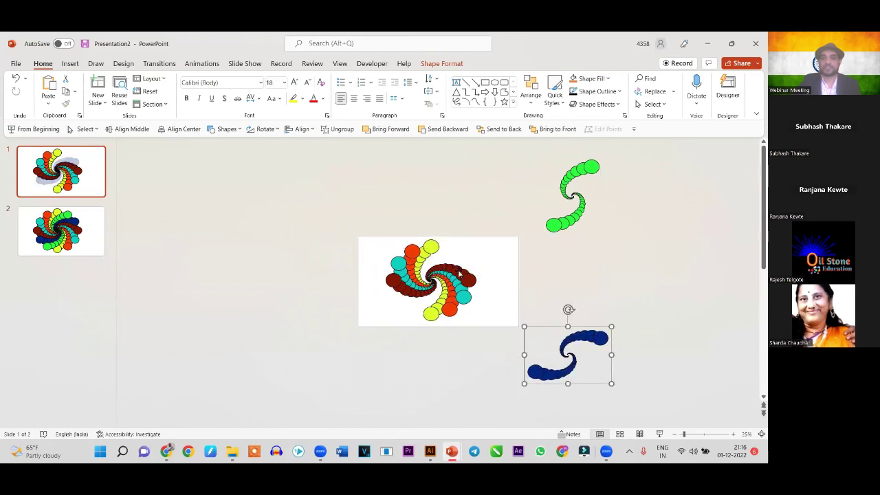
mouse_move(458, 274)
mouse_down()
mouse_move(307, 345)
mouse_move(319, 343)
mouse_up()
drag(431, 246, 301, 172)
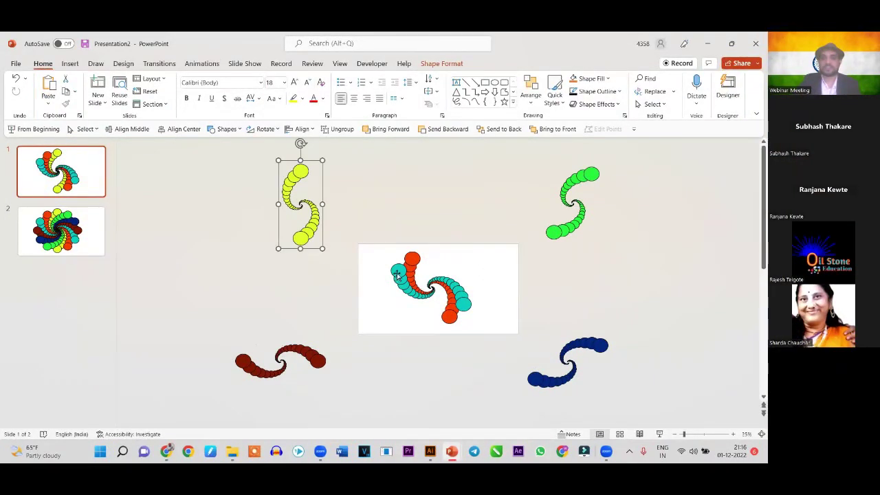
mouse_move(387, 291)
mouse_down()
mouse_move(387, 373)
mouse_move(359, 372)
mouse_up()
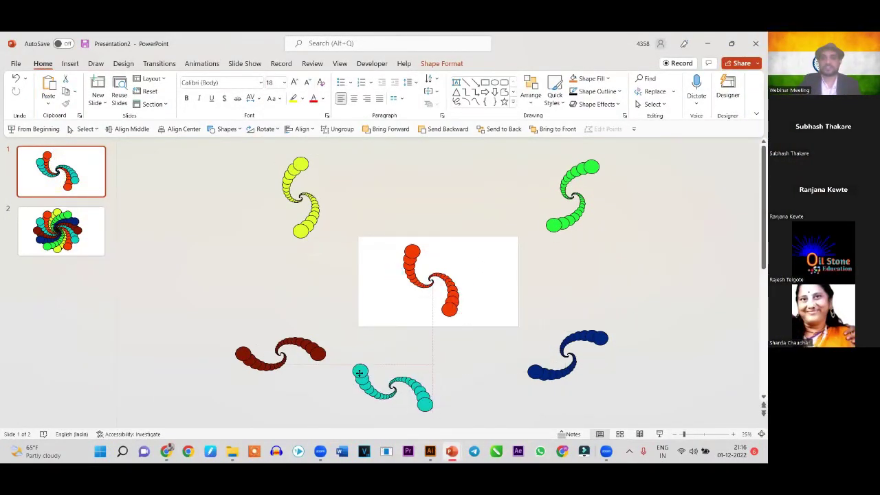
drag(415, 270, 425, 169)
drag(411, 393, 446, 389)
click(94, 229)
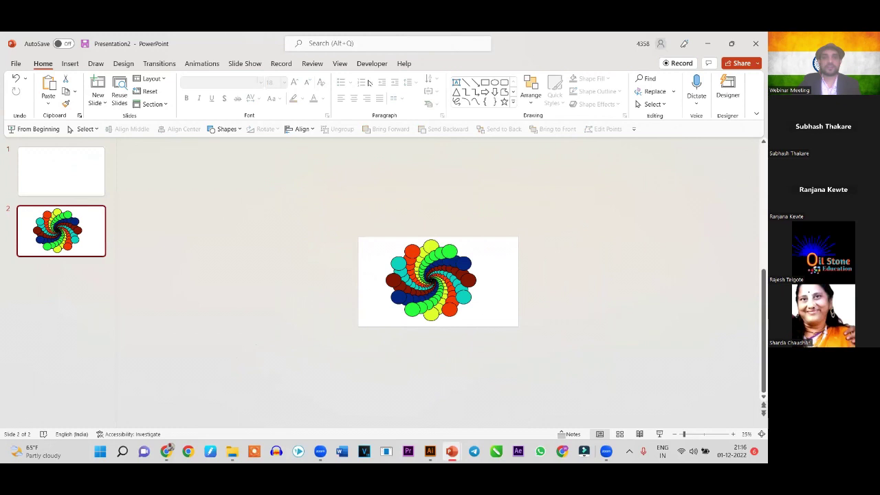
Apply the Morph transition to slide 2 and play the slide show from the beginning
click(157, 64)
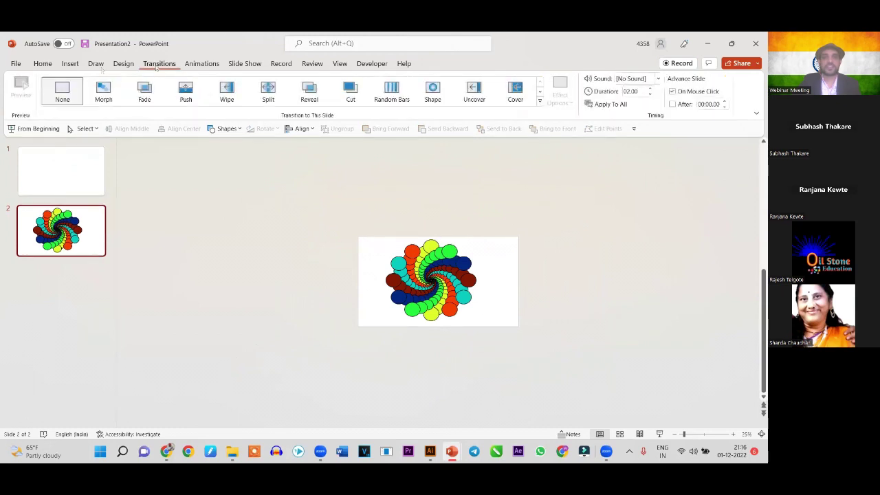
click(105, 93)
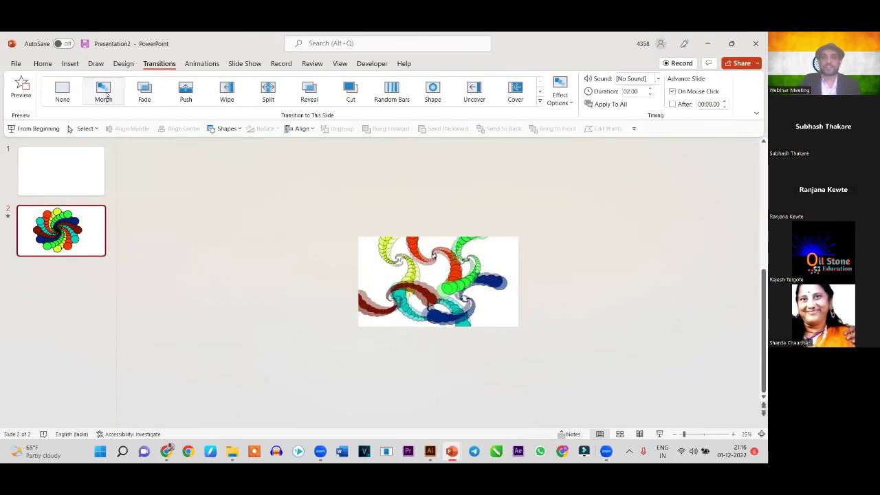
click(72, 173)
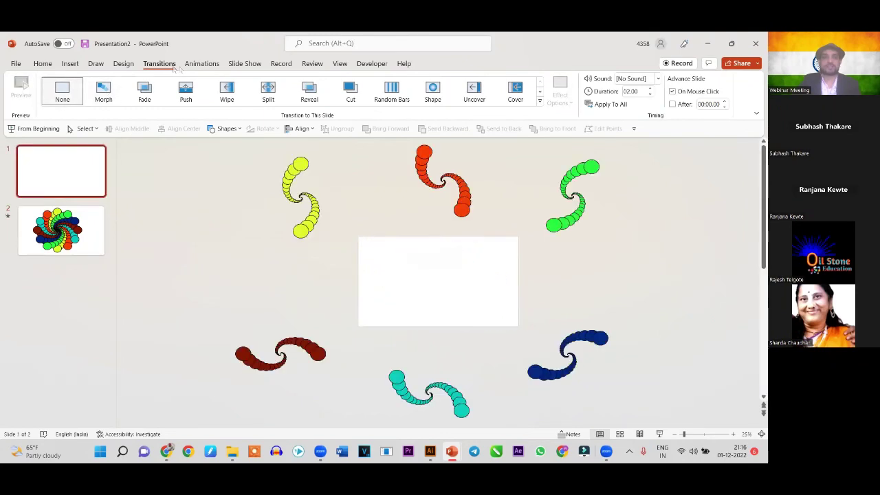
click(203, 64)
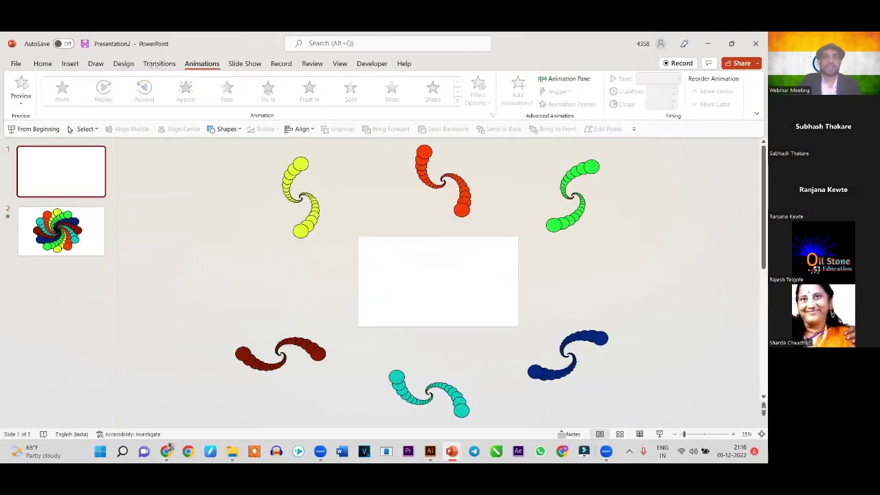
click(244, 63)
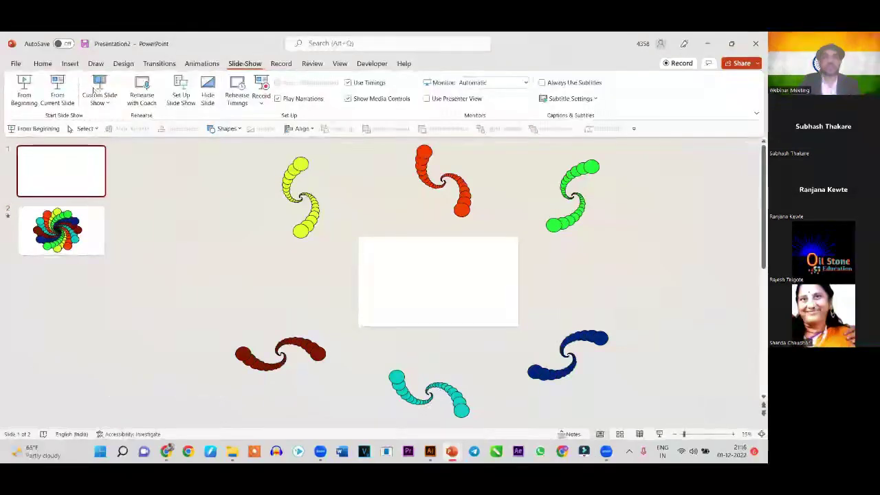
click(24, 96)
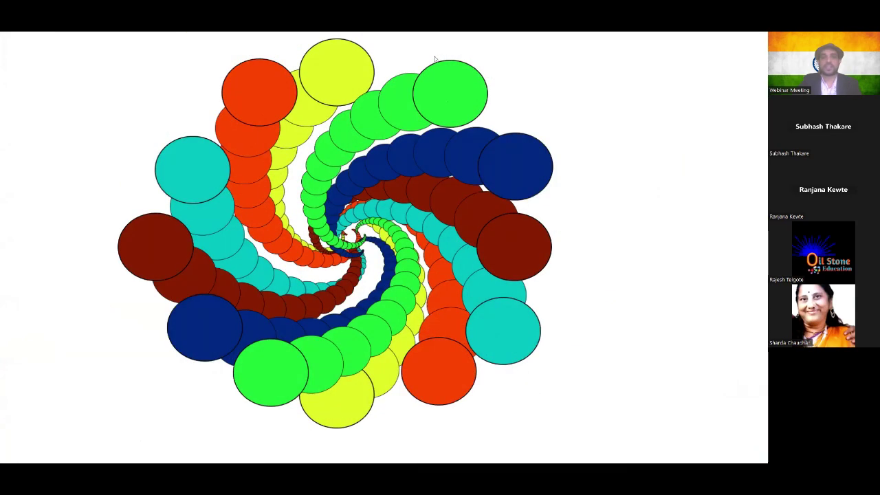
key(Escape)
Set the Morph duration to 08.00 and replay the slide show from the start
click(195, 64)
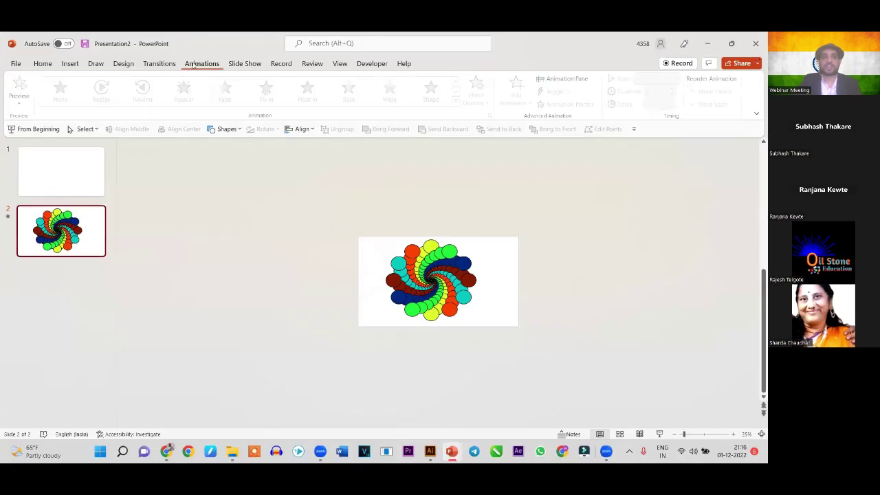
click(159, 64)
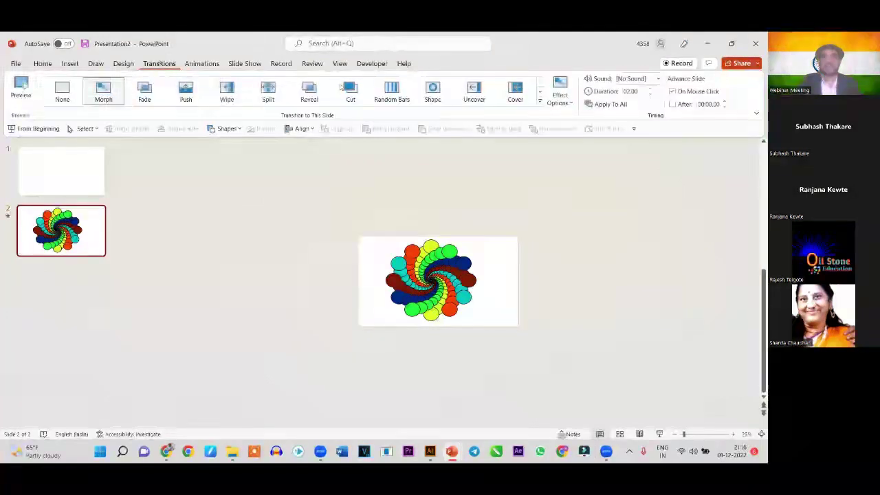
click(651, 89)
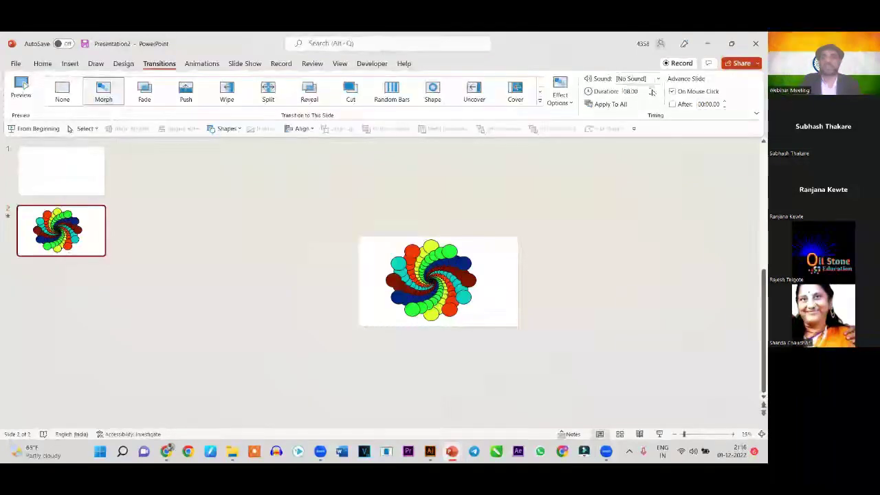
click(74, 166)
click(202, 64)
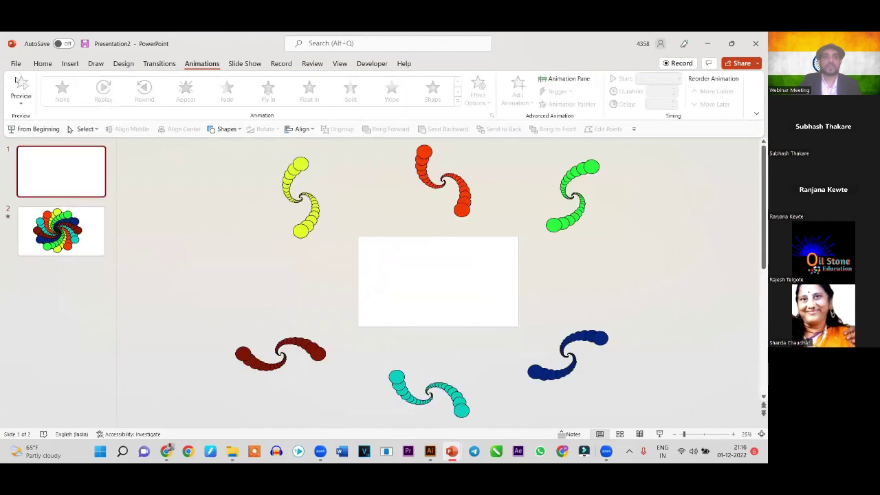
click(252, 64)
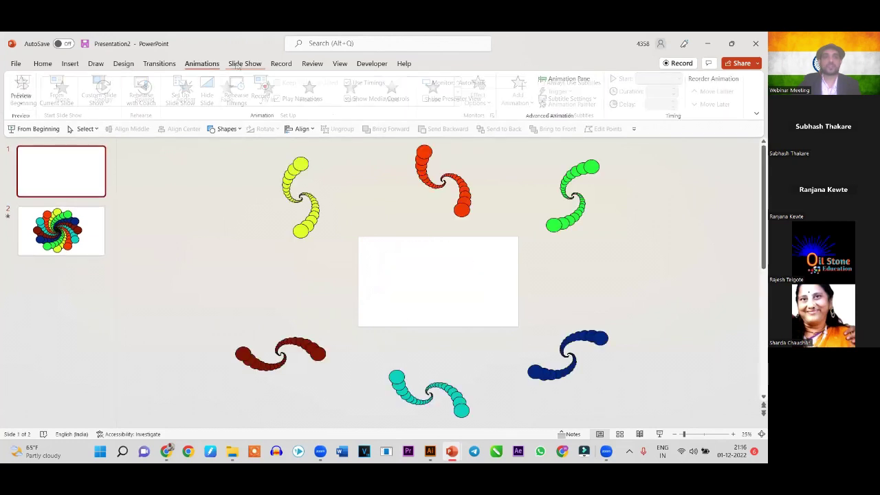
click(21, 91)
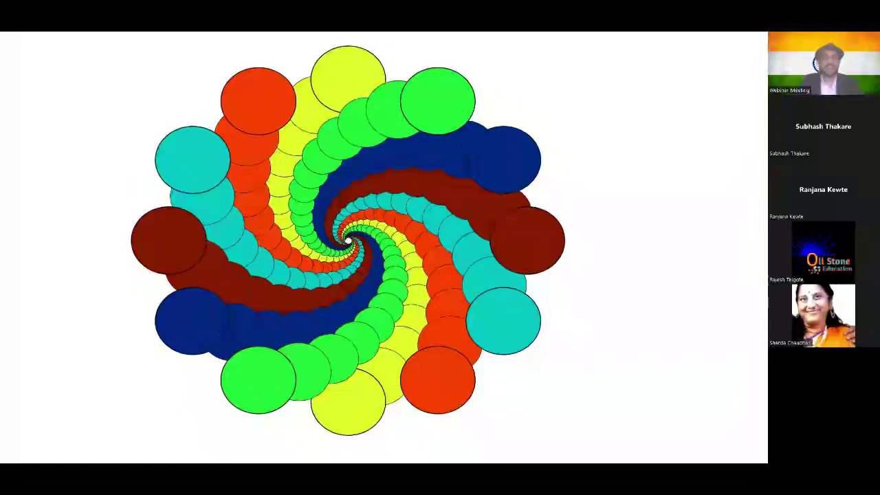
key(Escape)
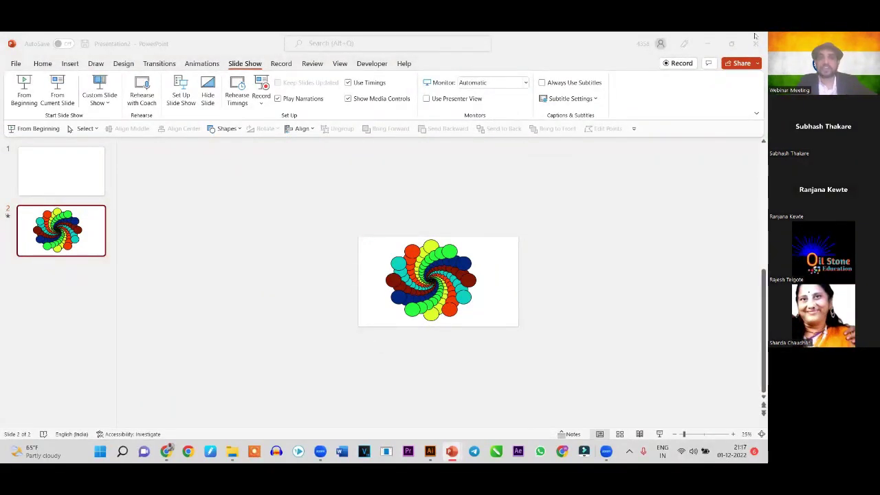
click(709, 43)
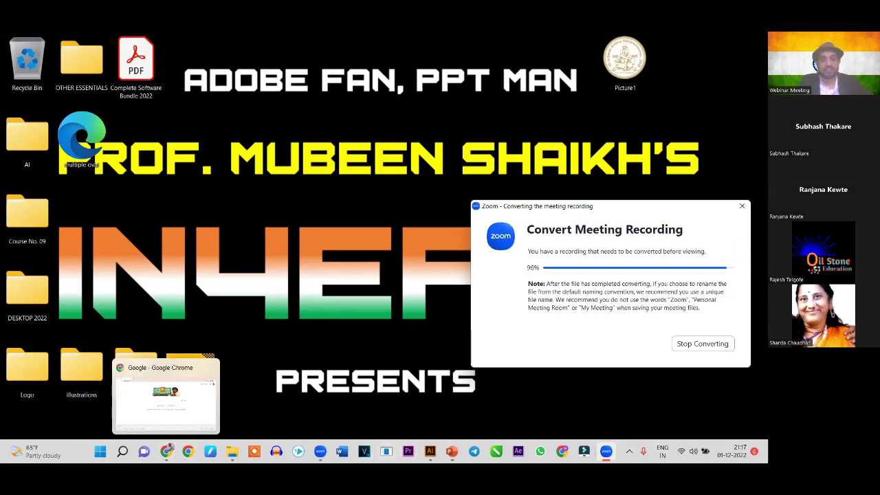
mouse_move(429, 452)
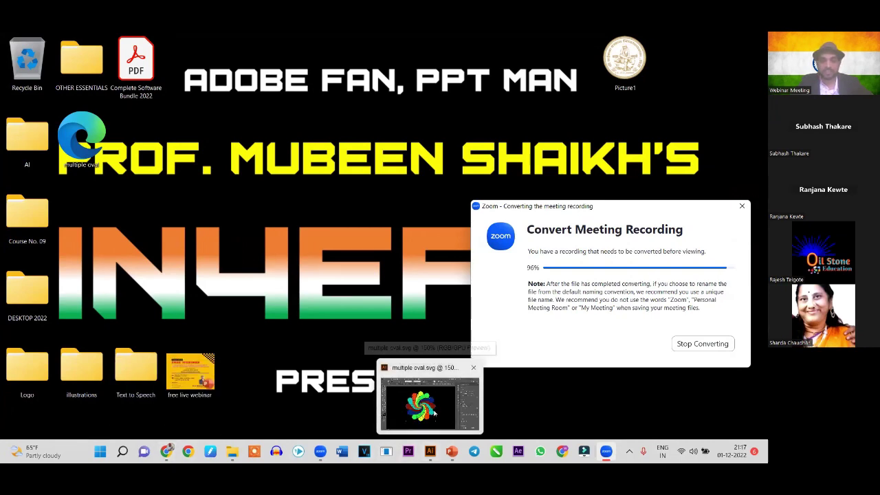
Bring Adobe Illustrator with the rainbow spiral artwork back to the foreground
click(453, 386)
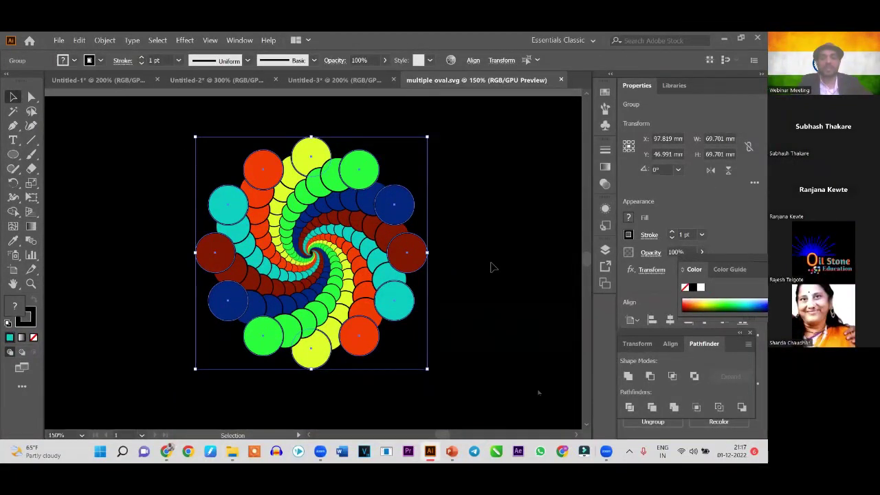
View the Untitled-3 spiral and Untitled-2 flower documents, minimize Illustrator, and launch Chrome
click(343, 105)
click(335, 81)
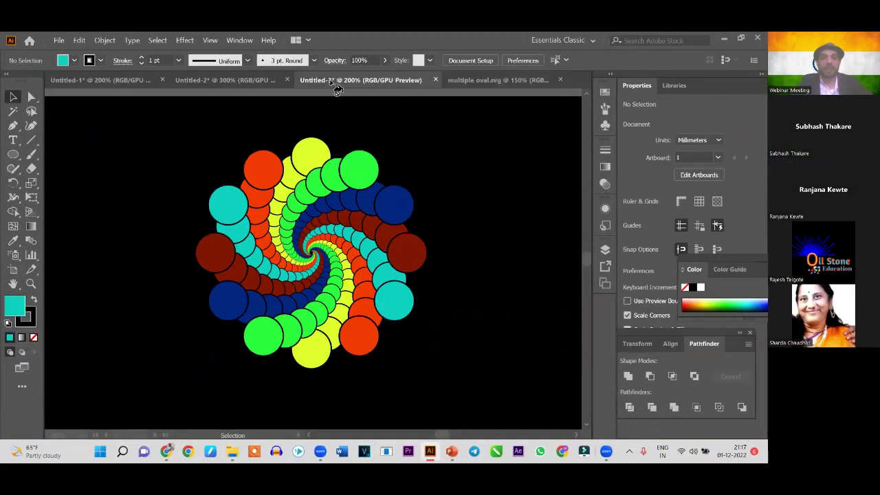
click(233, 80)
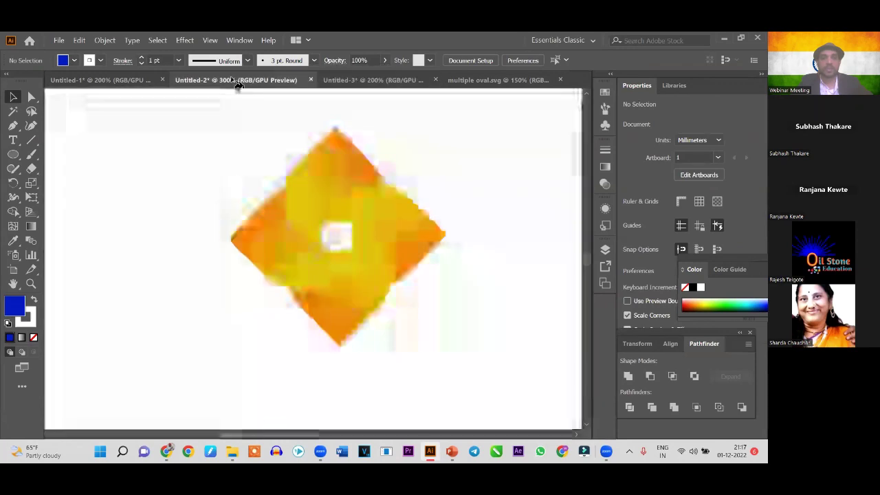
click(724, 38)
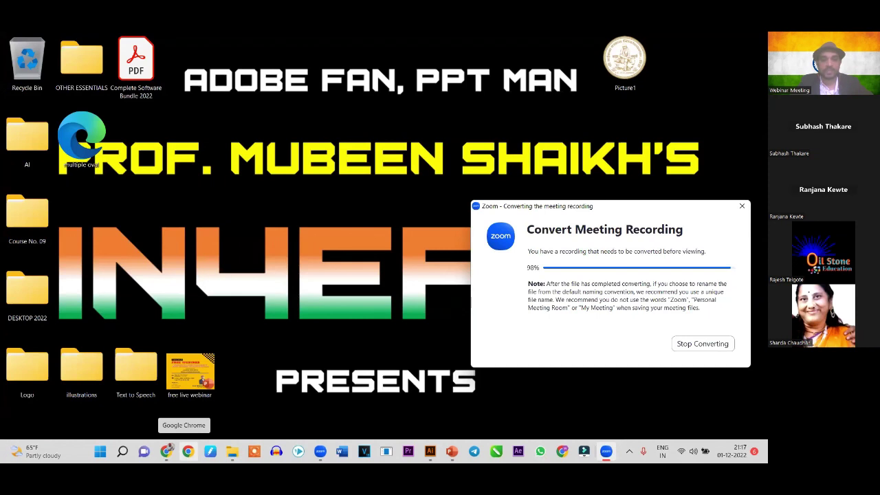
click(188, 451)
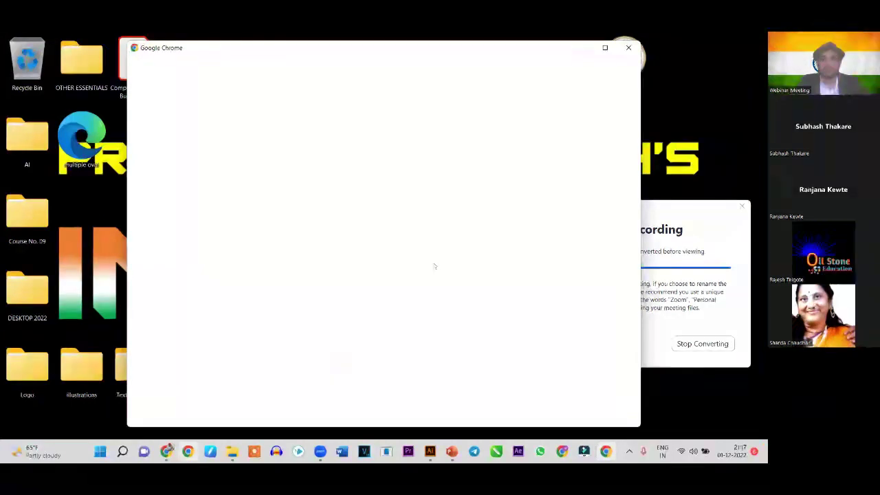
Browse InVideo's Intros templates and open the Water Stylized Logo Intro template
click(352, 238)
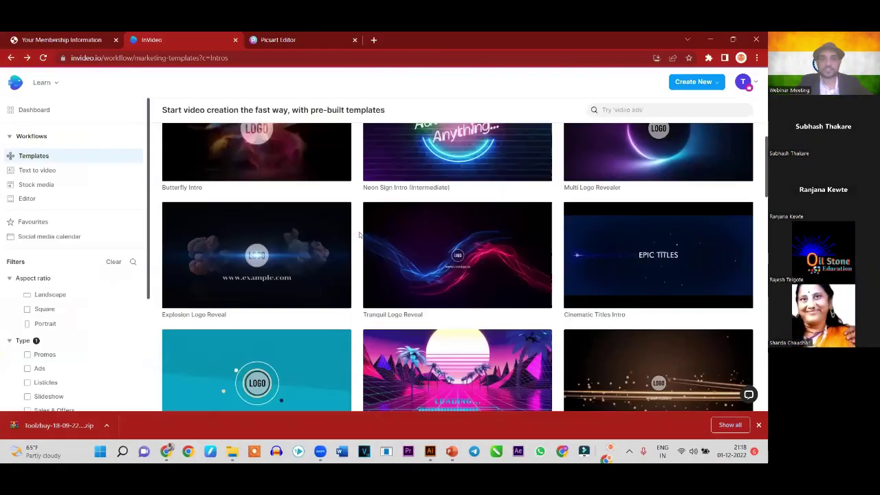
scroll(353, 218, up, 3)
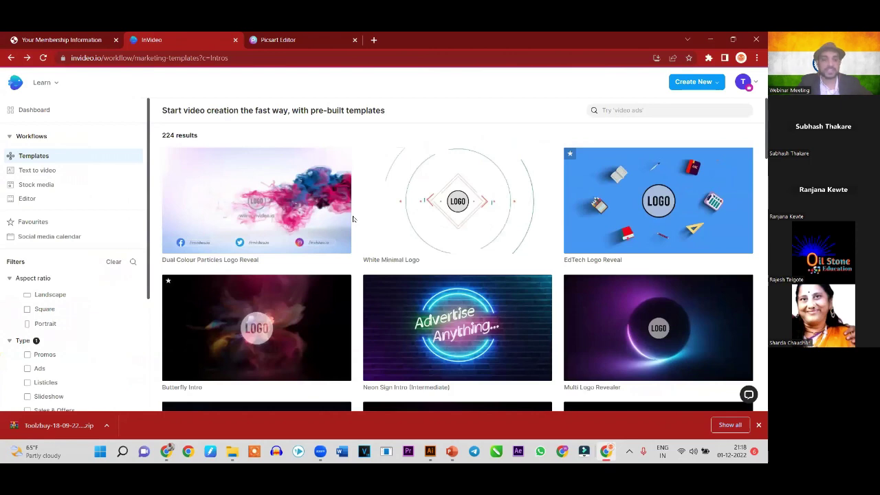
scroll(353, 219, down, 1)
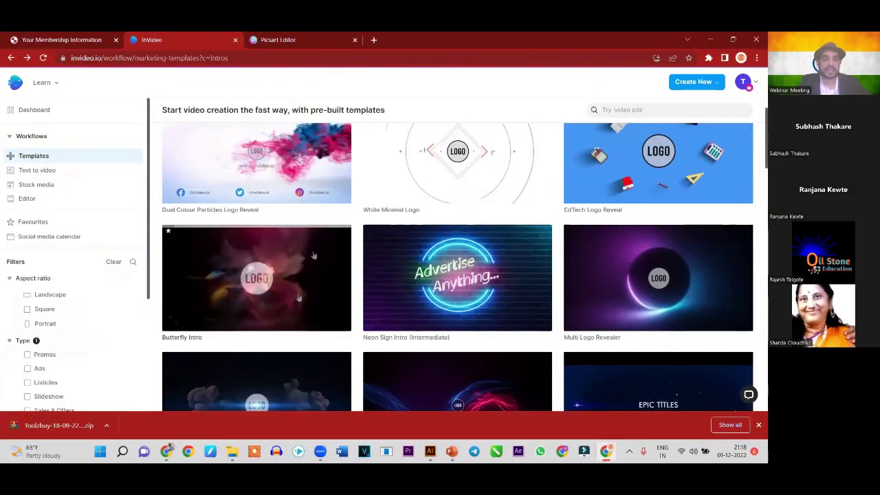
mouse_move(457, 327)
scroll(376, 262, down, 2)
scroll(376, 262, down, 3)
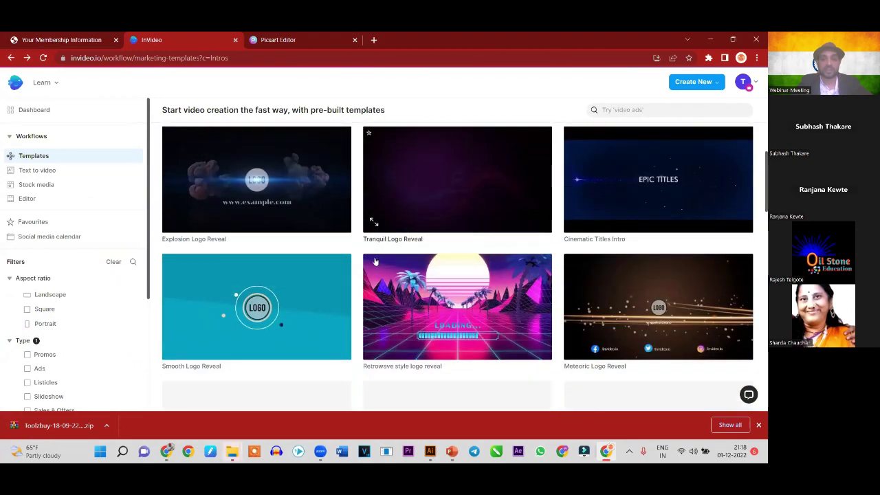
scroll(376, 262, down, 3)
scroll(376, 261, down, 3)
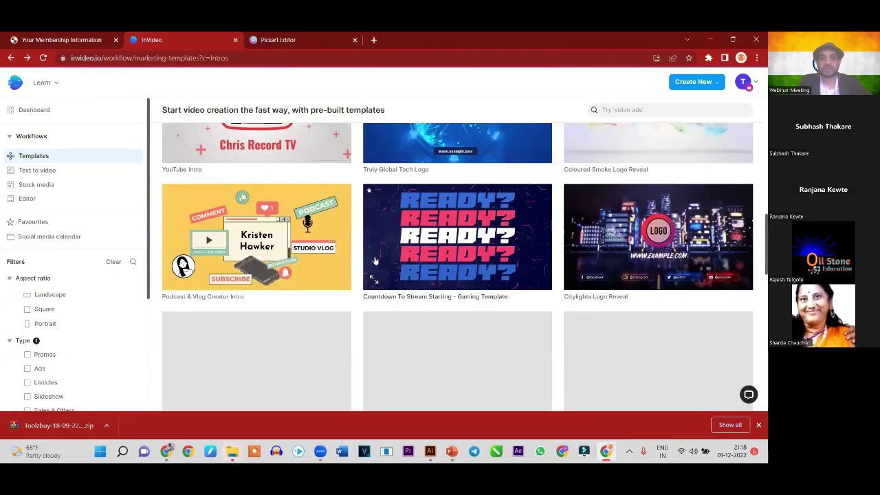
scroll(376, 262, down, 3)
scroll(376, 261, down, 2)
scroll(376, 261, down, 2)
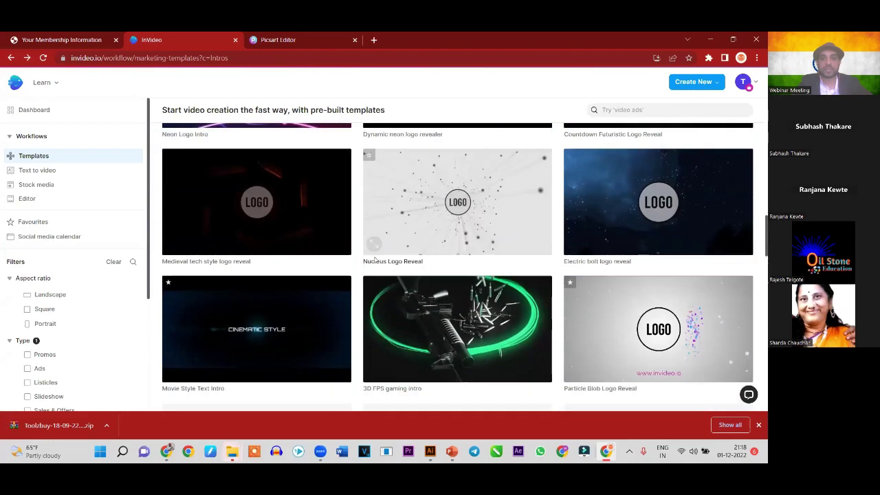
scroll(376, 261, down, 2)
scroll(375, 262, down, 1)
scroll(376, 261, down, 2)
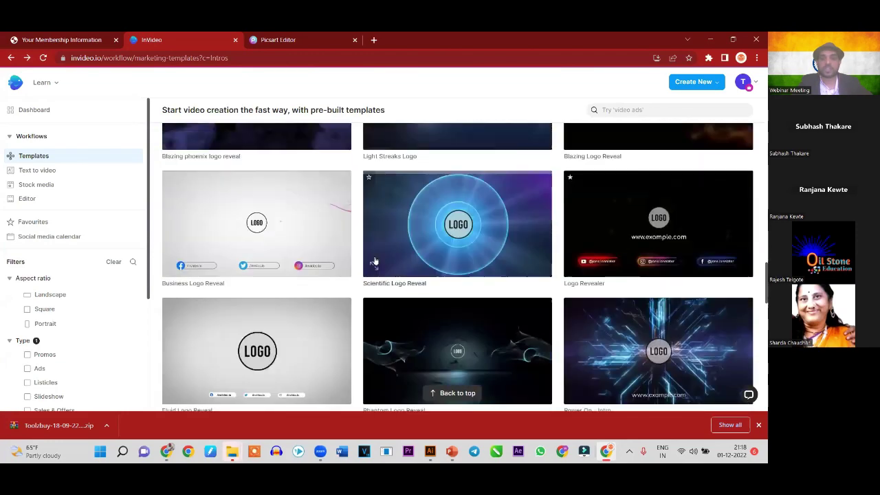
scroll(375, 261, down, 1)
scroll(378, 258, down, 1)
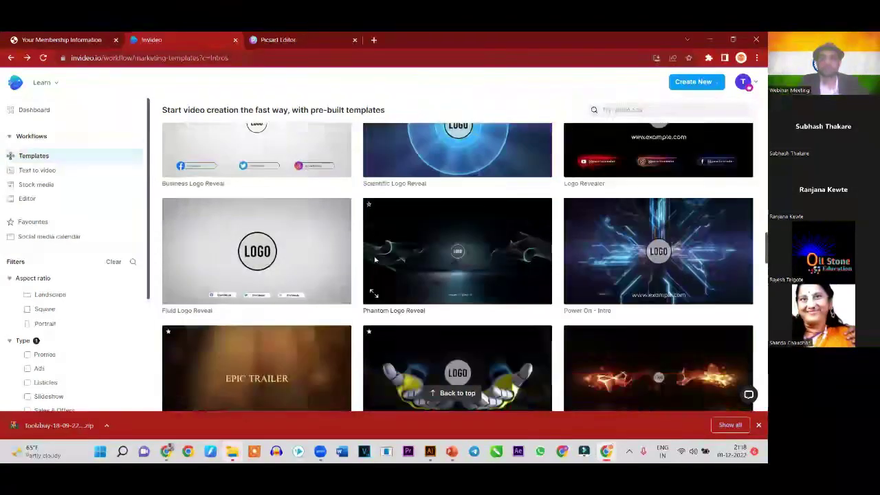
mouse_move(457, 350)
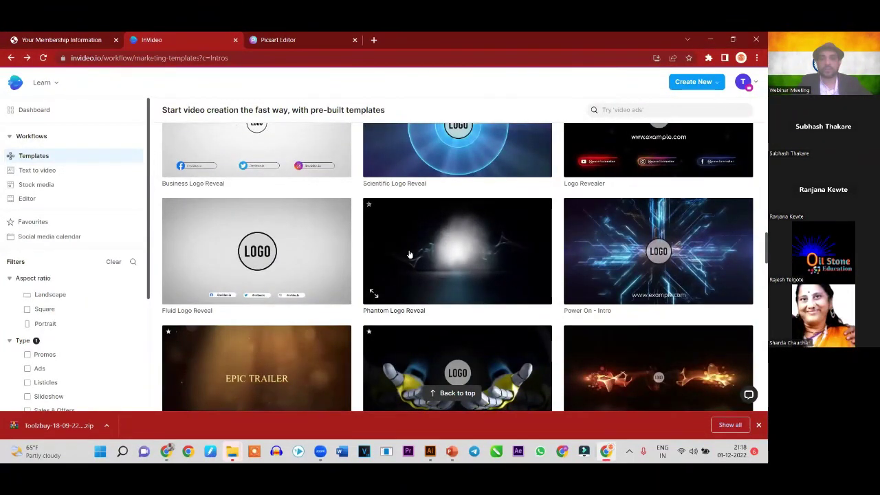
scroll(410, 255, down, 1)
scroll(346, 255, down, 3)
scroll(346, 255, down, 2)
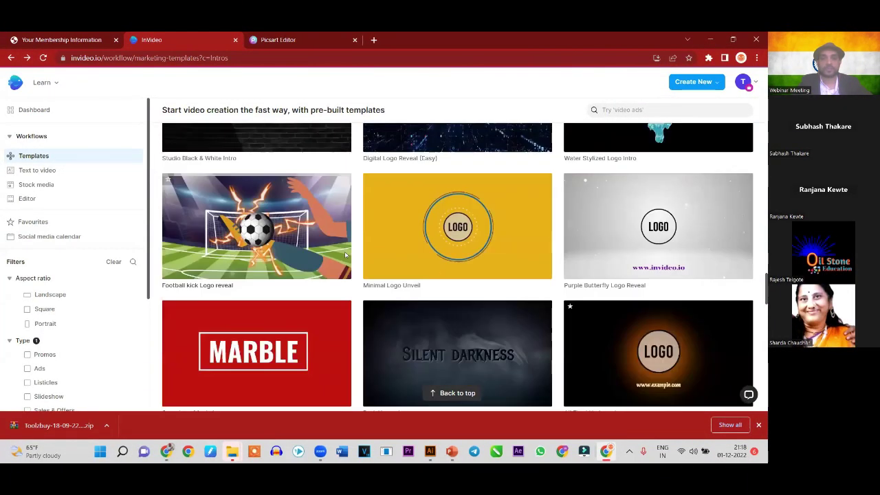
scroll(346, 255, down, 2)
scroll(346, 255, up, 3)
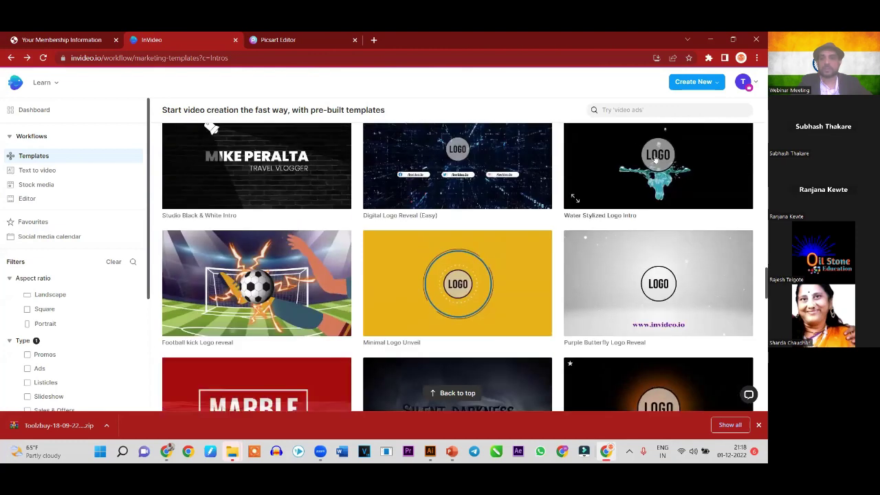
scroll(681, 193, up, 1)
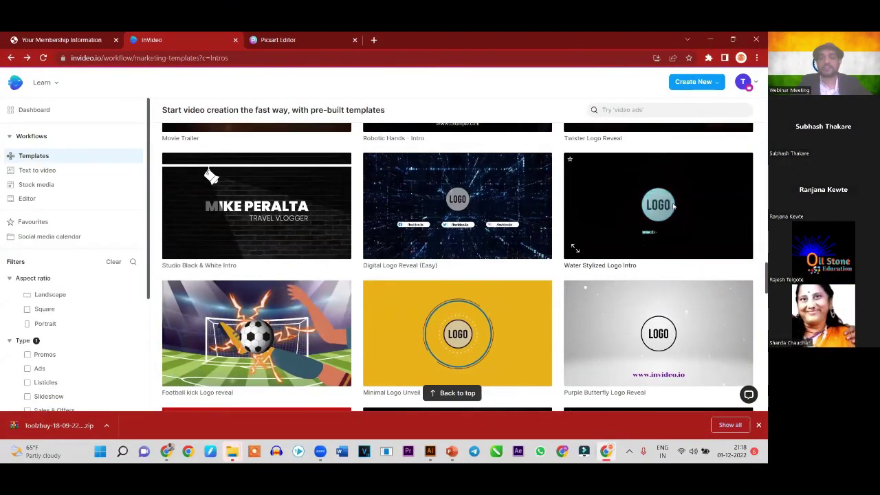
click(674, 204)
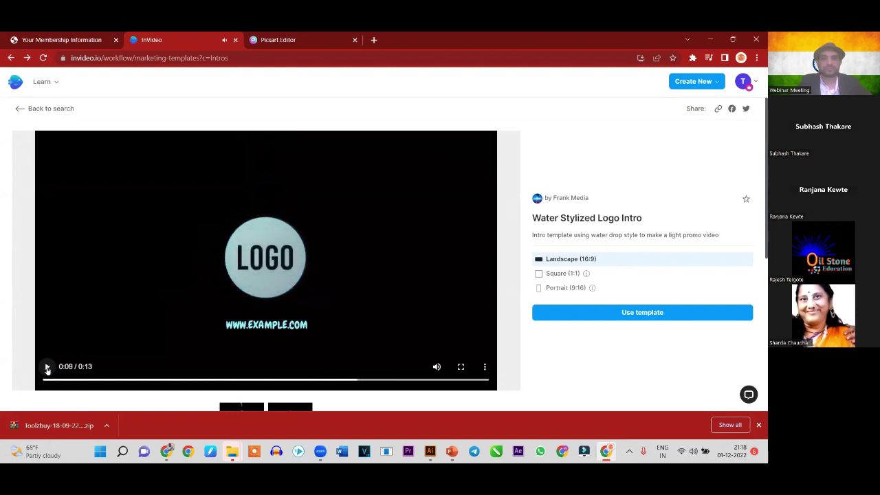
Use the Water Stylized Logo Intro template in Landscape 16:9 to open it in the editor
click(572, 315)
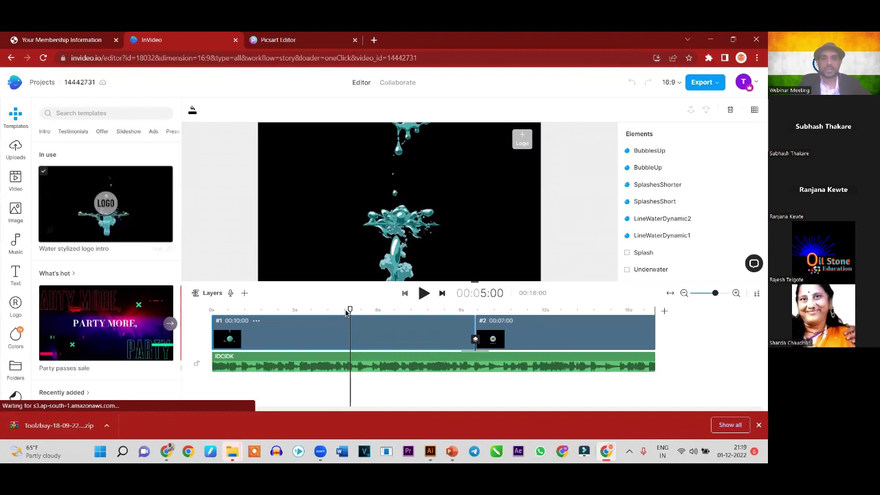
Scrub to the ball around 11 seconds and upload Picture1 as the intro's logo
drag(350, 311, 480, 321)
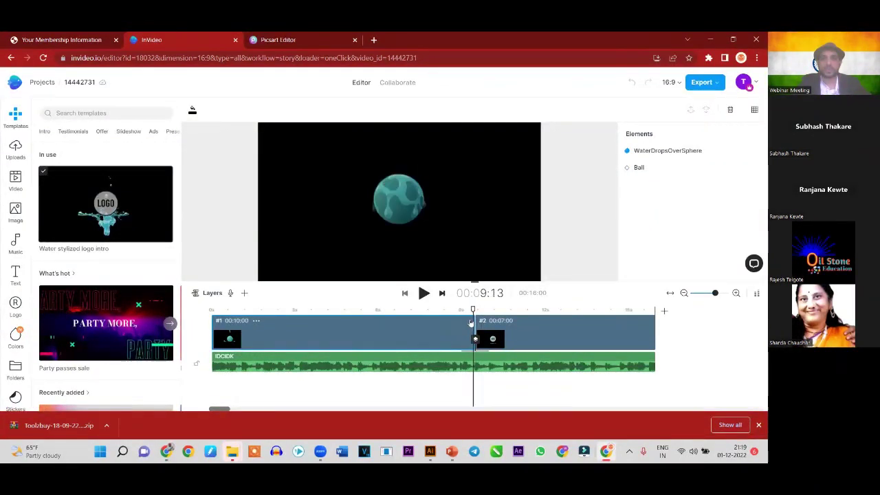
mouse_move(481, 320)
mouse_down()
mouse_move(467, 323)
mouse_move(500, 330)
mouse_up()
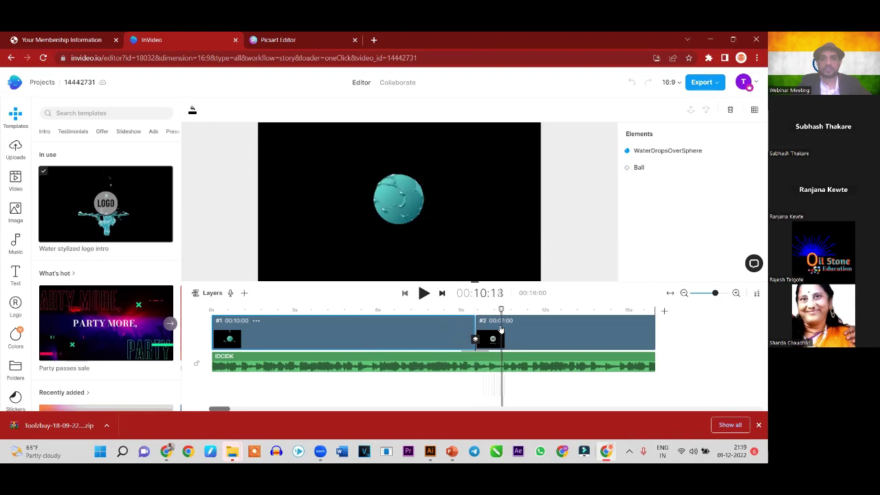
mouse_move(501, 330)
mouse_down()
mouse_move(544, 343)
mouse_move(490, 341)
mouse_up()
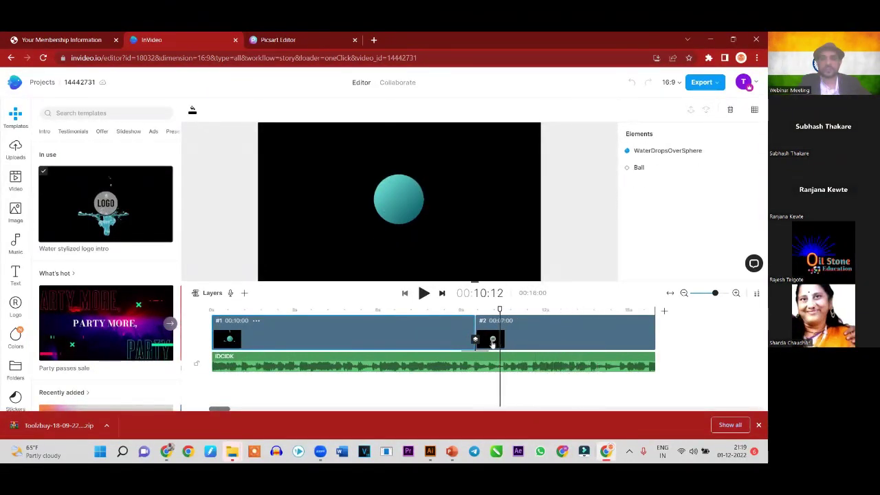
click(397, 203)
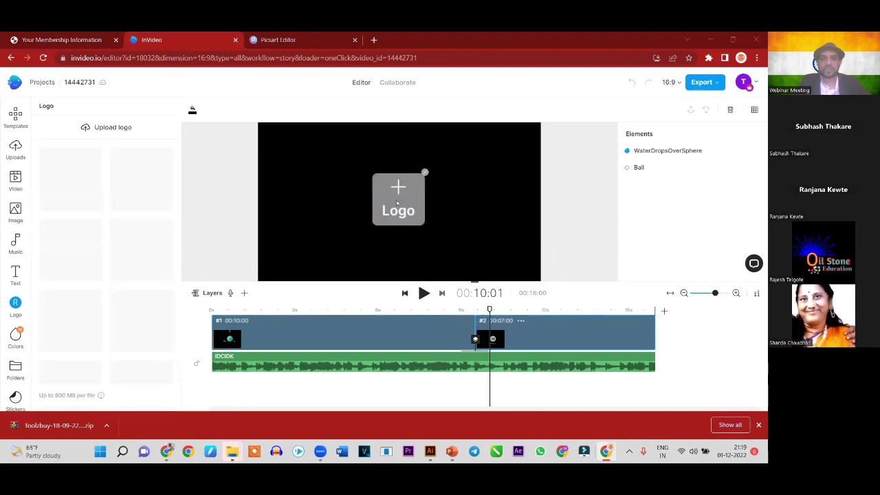
click(403, 199)
click(499, 134)
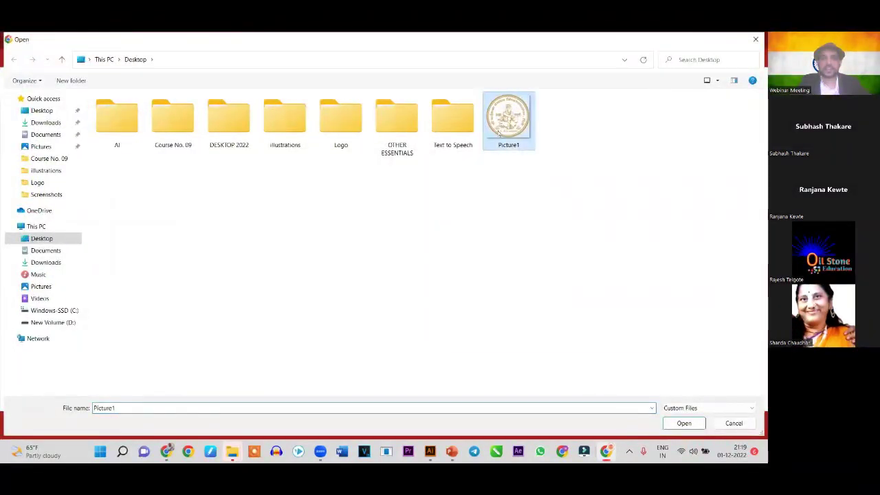
double_click(501, 128)
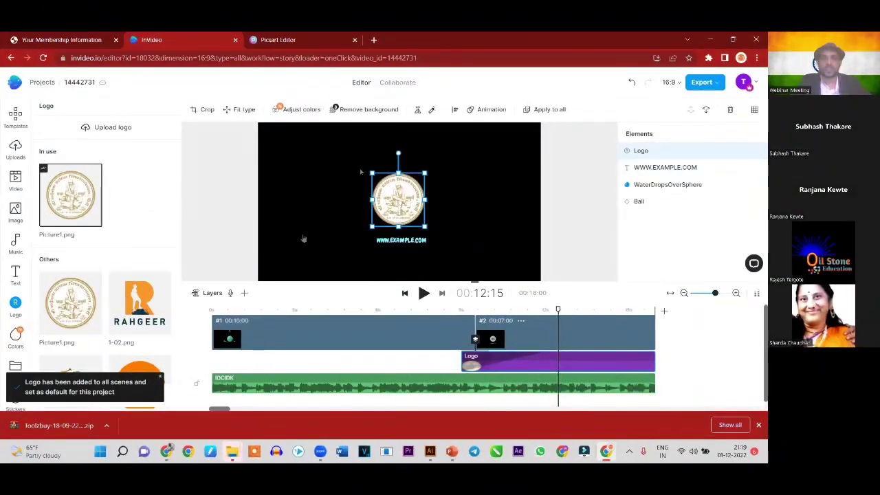
Preview the intro from 8 seconds, then replay it from the start
mouse_move(558, 313)
mouse_down()
mouse_move(467, 316)
mouse_move(454, 329)
mouse_up()
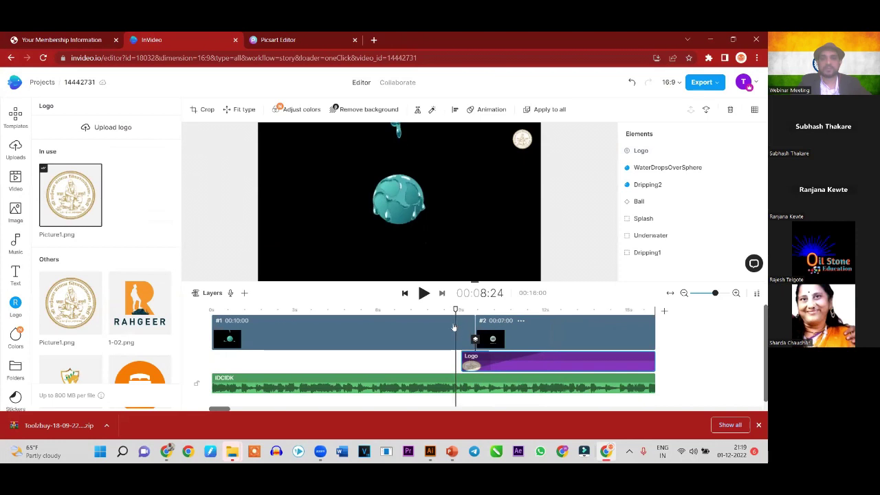
click(424, 293)
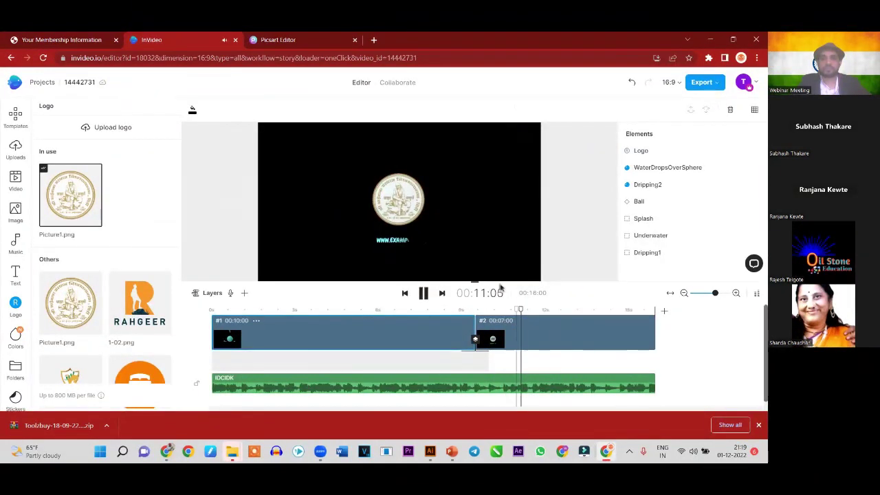
click(425, 295)
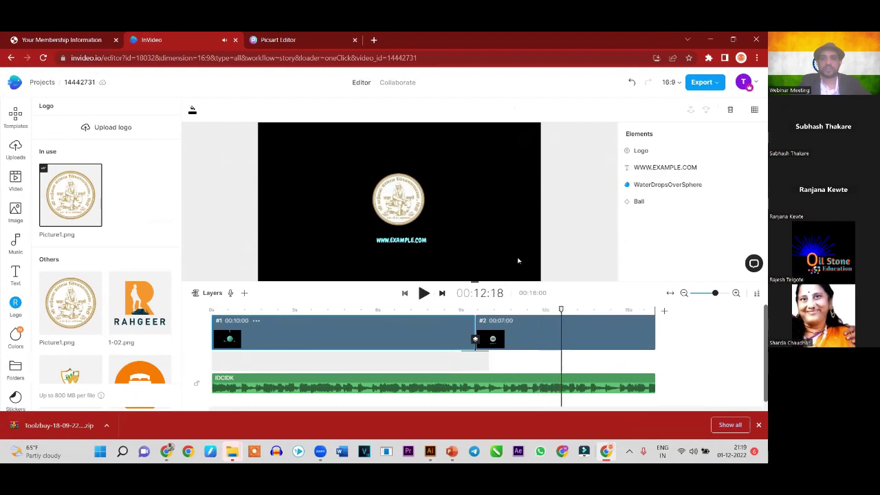
drag(562, 313, 211, 311)
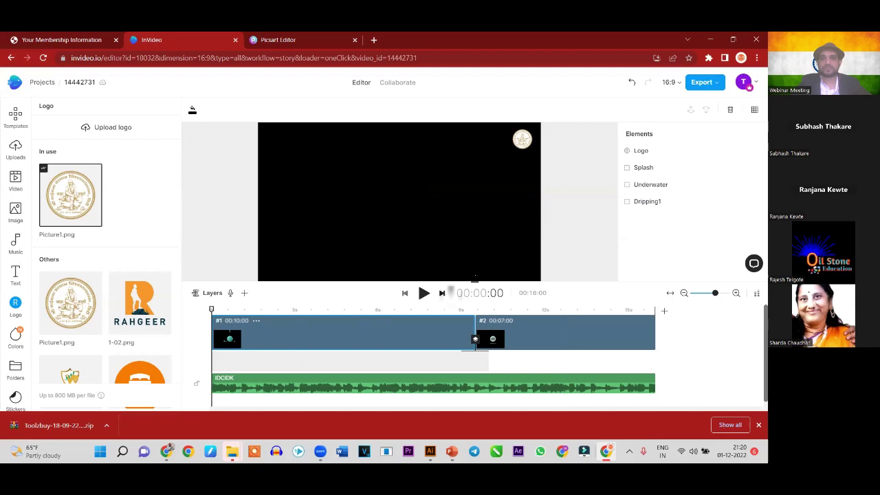
click(423, 293)
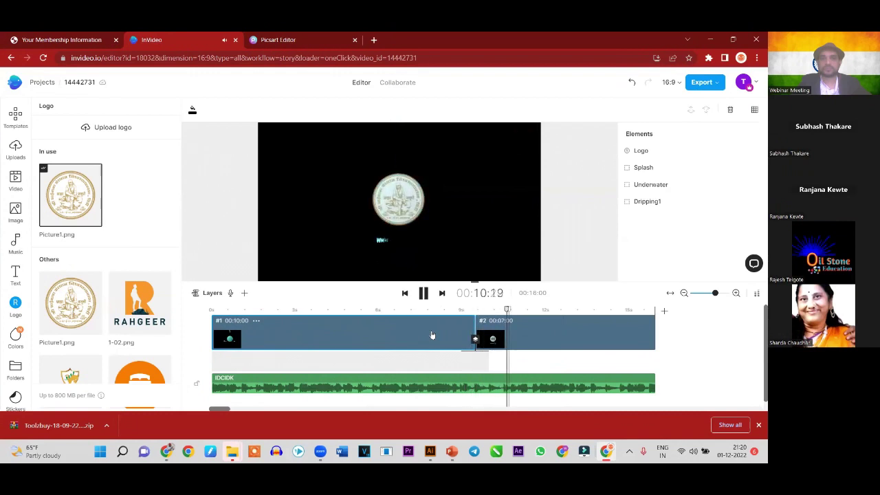
Stop the preview and try deleting the top-right corner logo, but cancel to keep it
click(424, 294)
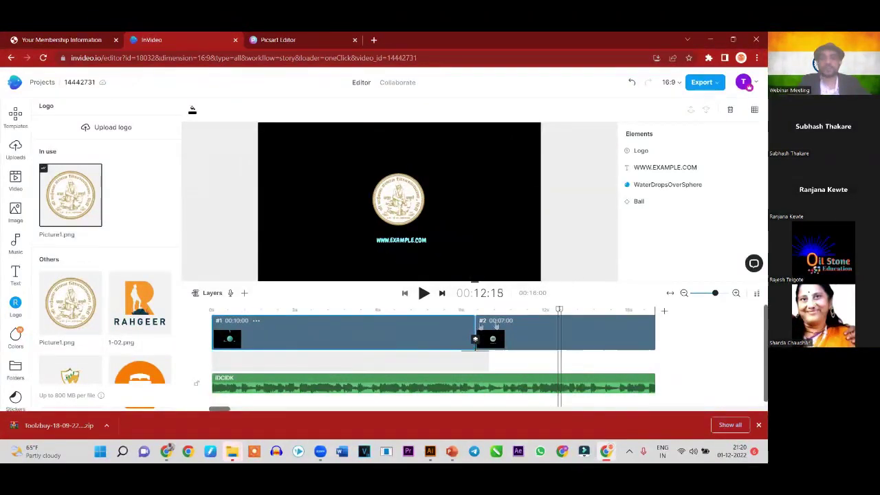
click(451, 311)
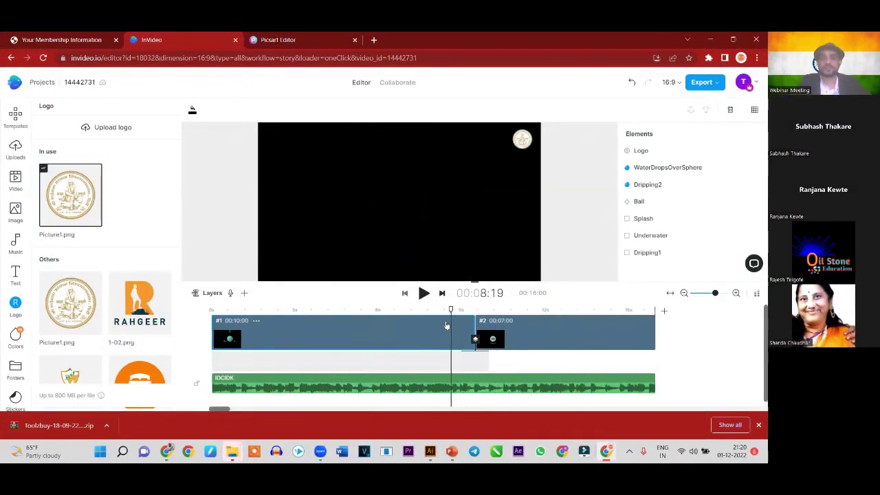
click(523, 142)
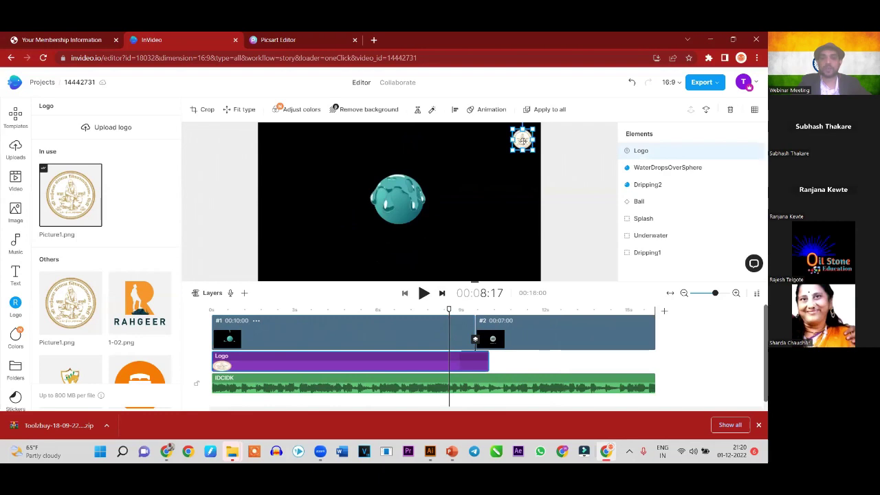
key(Delete)
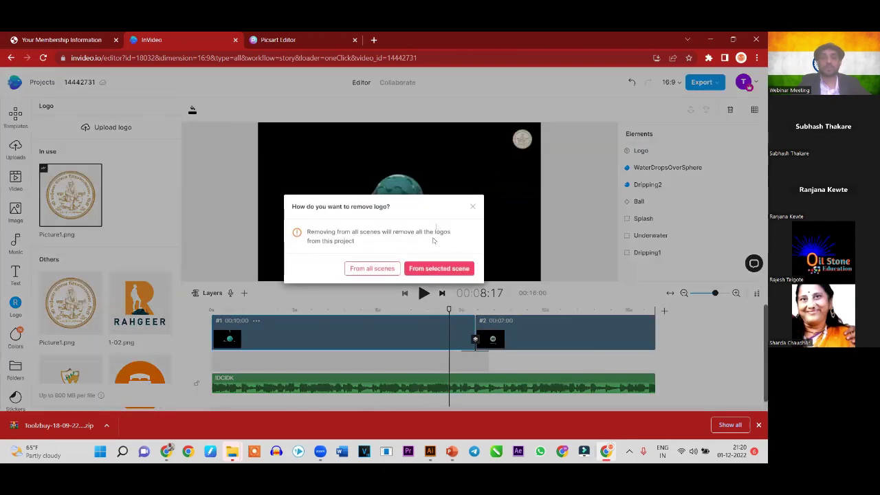
click(472, 207)
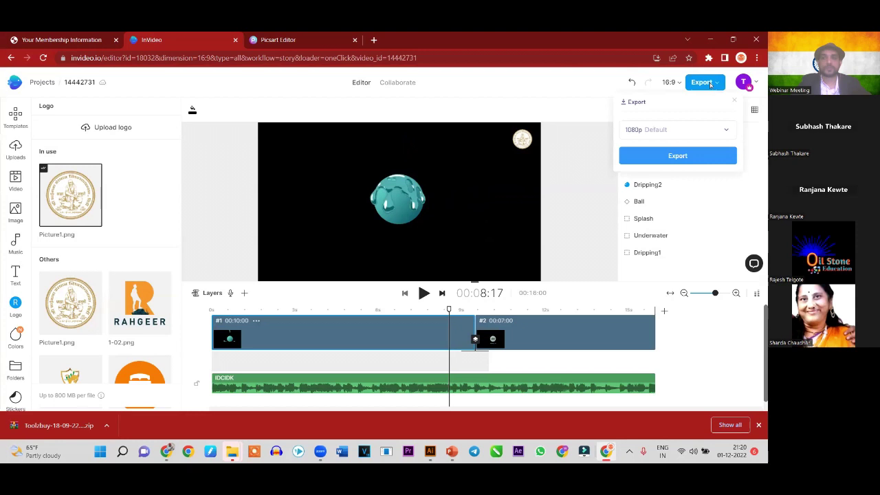
Export the water-drop intro at 720p resolution, then switch to the Picsart tab
click(655, 131)
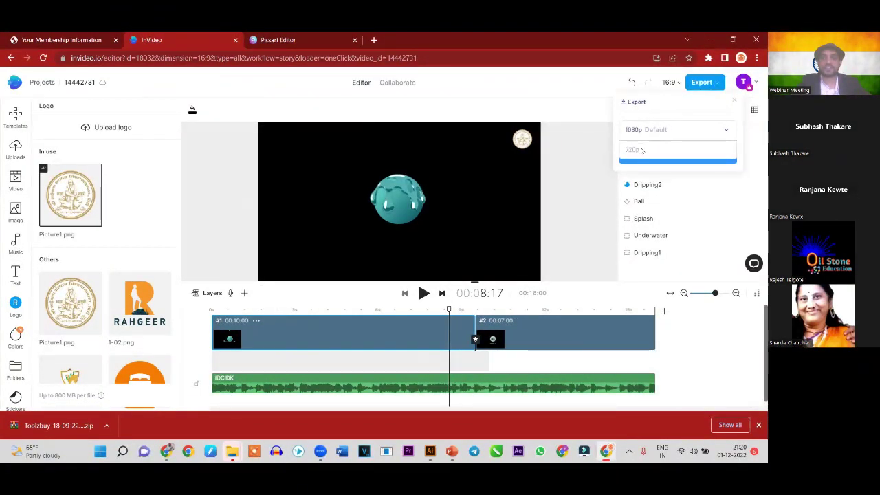
click(632, 151)
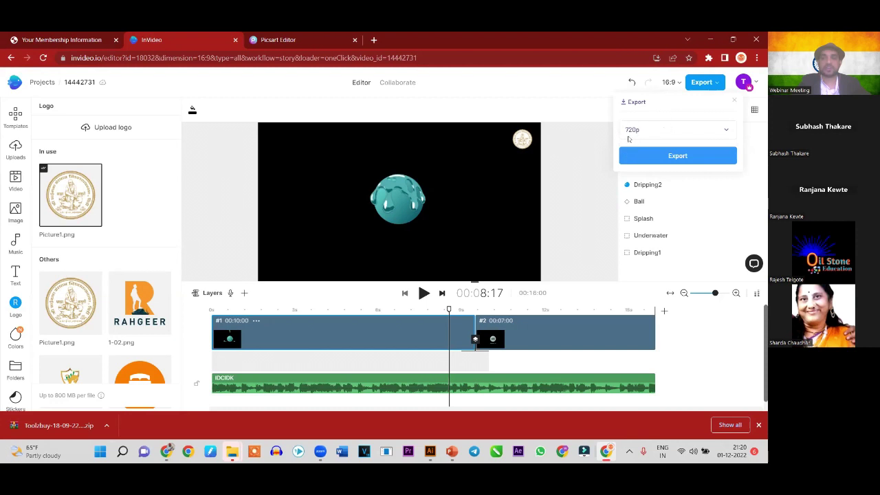
click(677, 156)
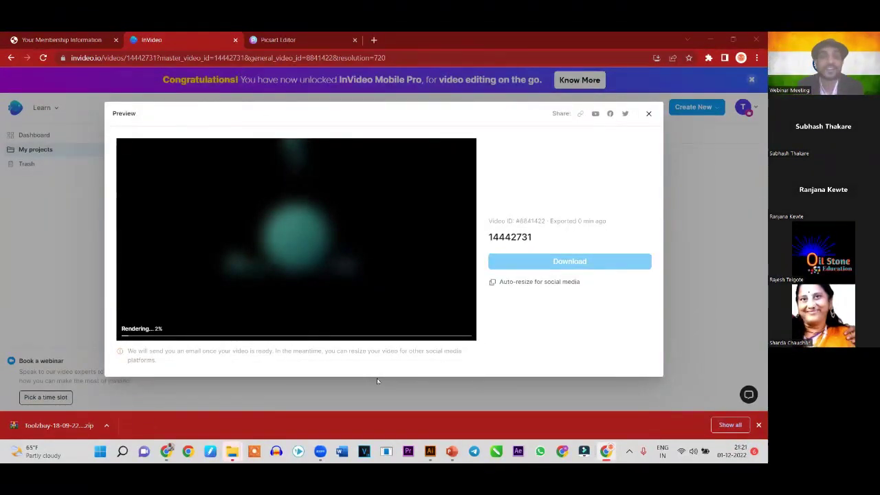
click(308, 35)
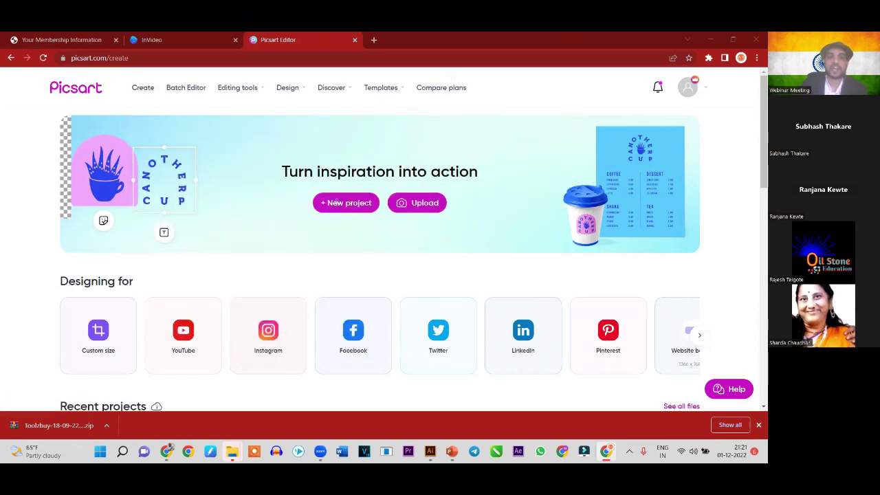
Create a blank 1080×1080 Picsart project and dismiss every introductory tour tip
click(336, 202)
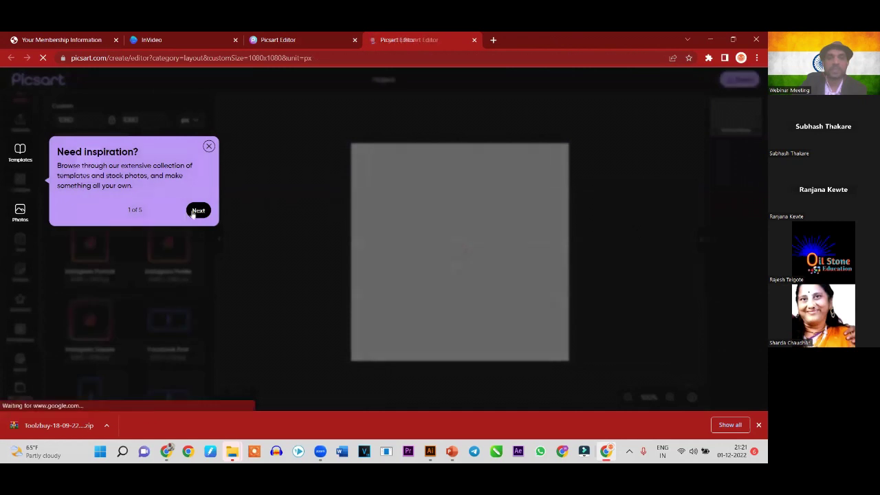
click(199, 211)
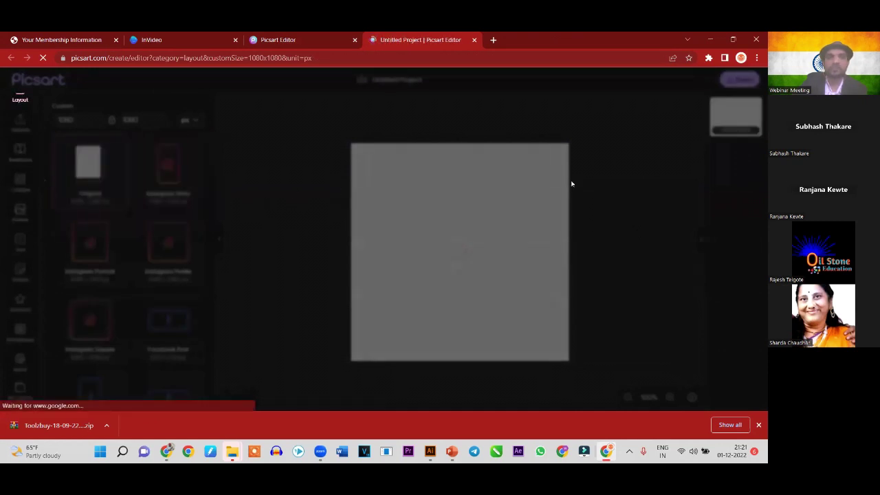
click(201, 171)
click(198, 275)
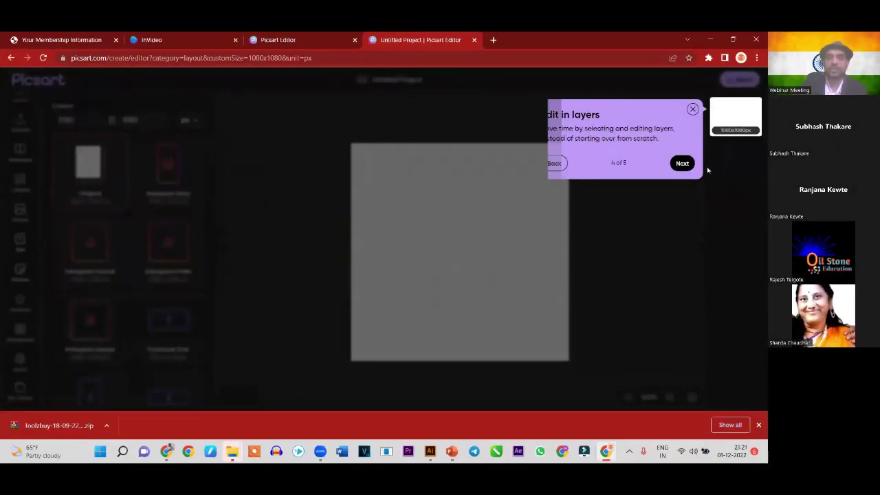
click(691, 166)
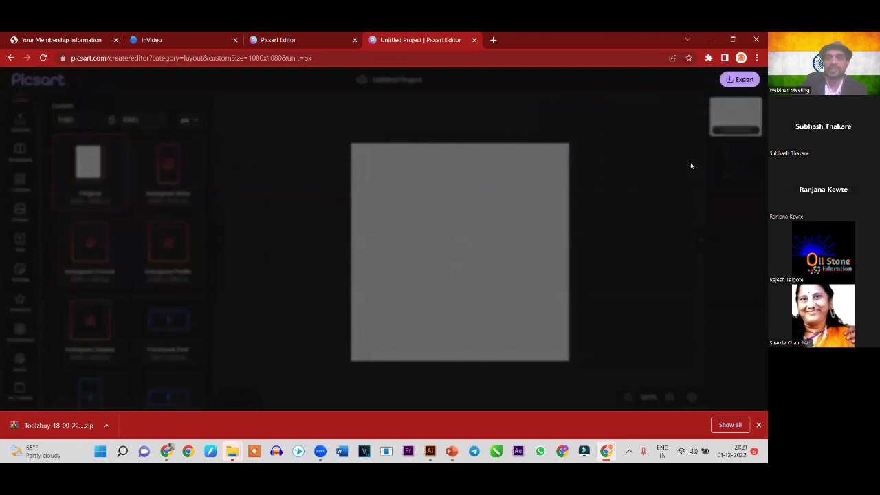
click(745, 161)
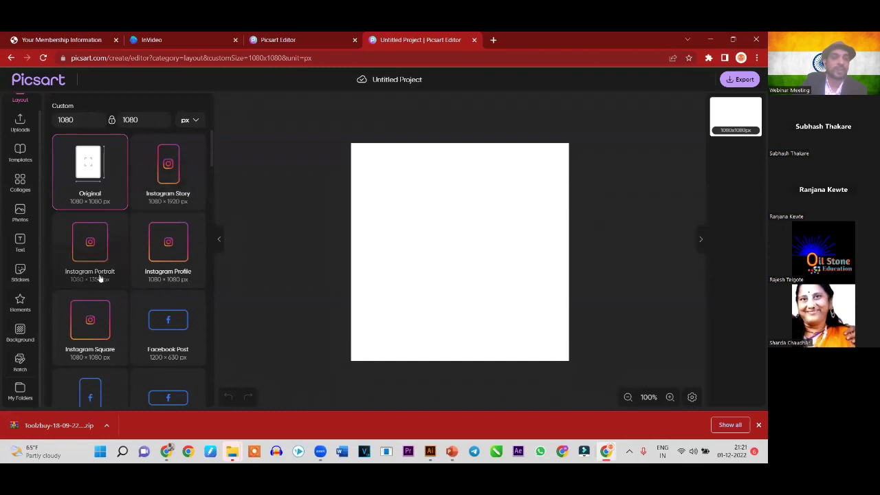
Add the group photo from Uploads to the canvas and stretch it taller toward the top
scroll(127, 271, down, 1)
scroll(167, 255, down, 2)
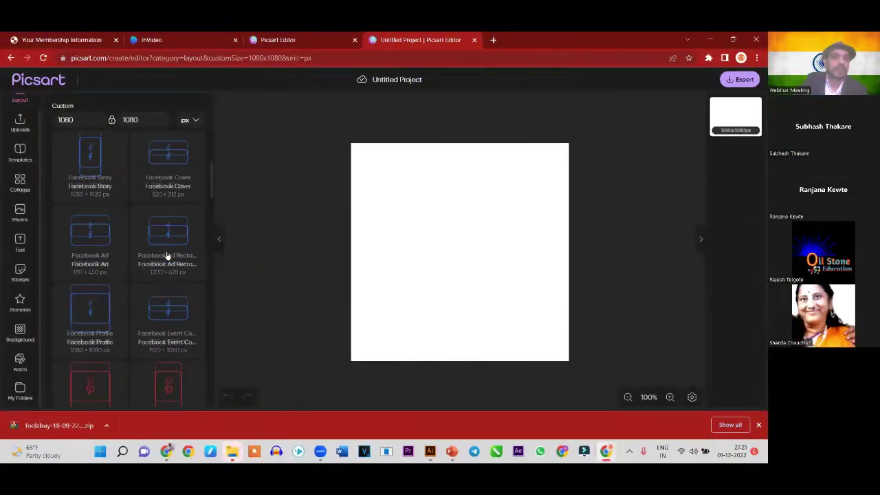
scroll(165, 253, down, 3)
scroll(158, 251, down, 1)
scroll(154, 251, down, 2)
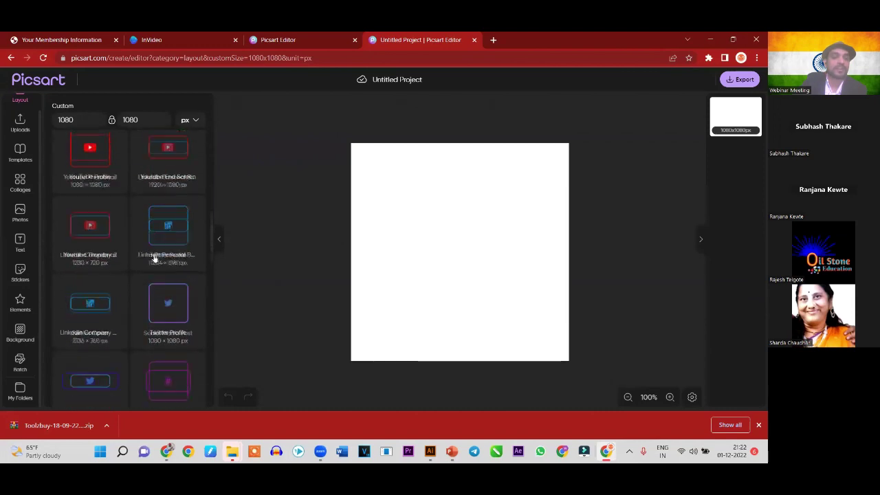
scroll(155, 258, down, 2)
scroll(155, 258, down, 2)
scroll(155, 258, down, 1)
scroll(155, 259, down, 2)
scroll(154, 259, down, 1)
scroll(155, 258, down, 1)
scroll(154, 258, down, 2)
scroll(155, 259, down, 3)
scroll(154, 258, down, 2)
scroll(155, 259, up, 8)
scroll(155, 258, up, 4)
scroll(155, 259, up, 5)
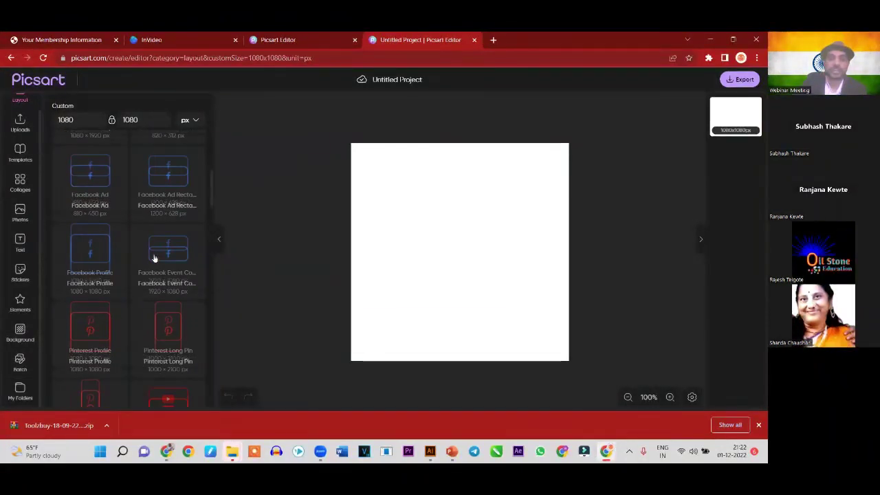
scroll(155, 259, up, 5)
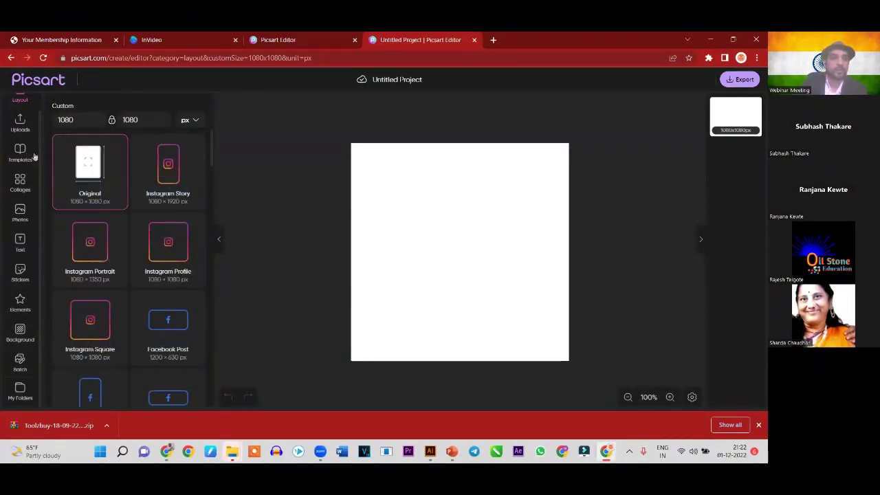
click(20, 123)
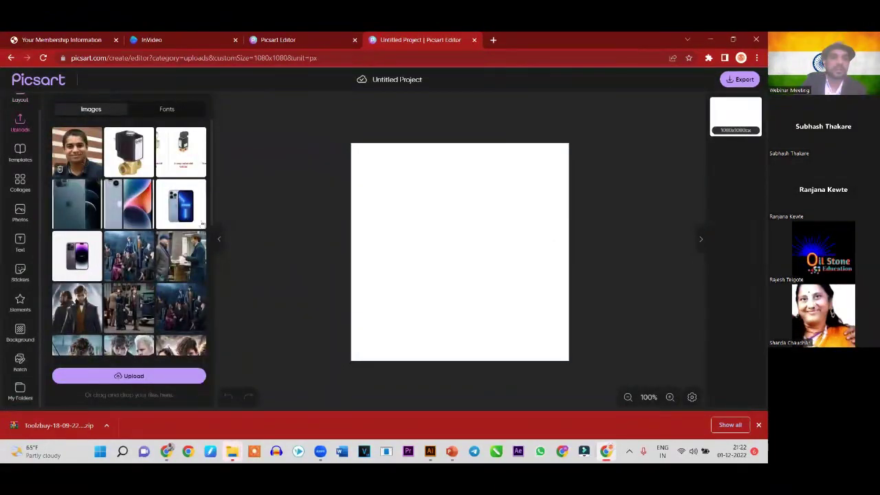
mouse_move(128, 257)
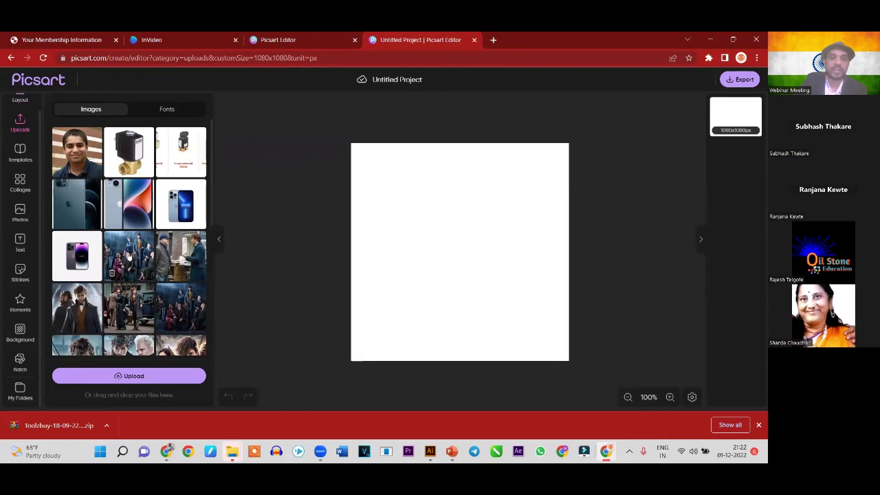
click(129, 256)
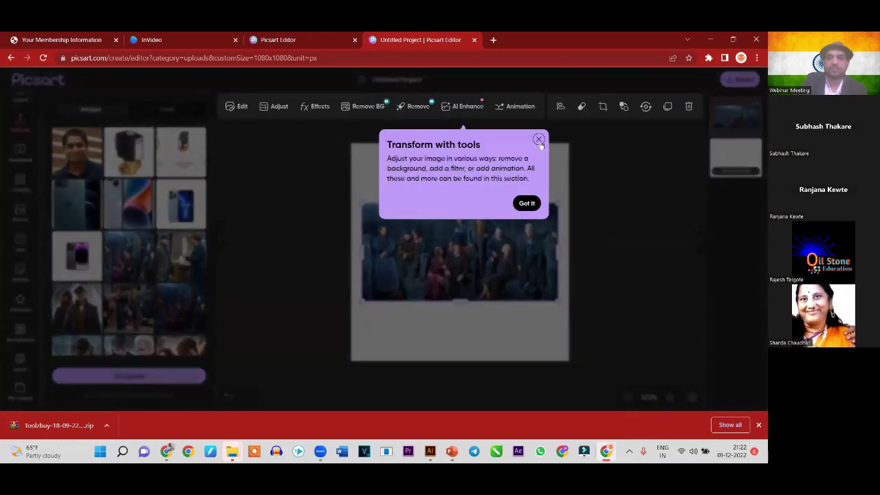
click(529, 208)
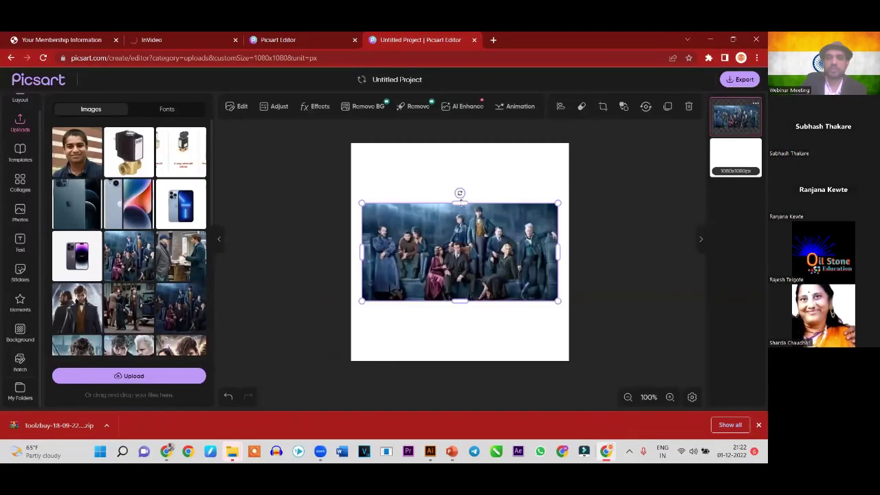
drag(461, 203, 463, 184)
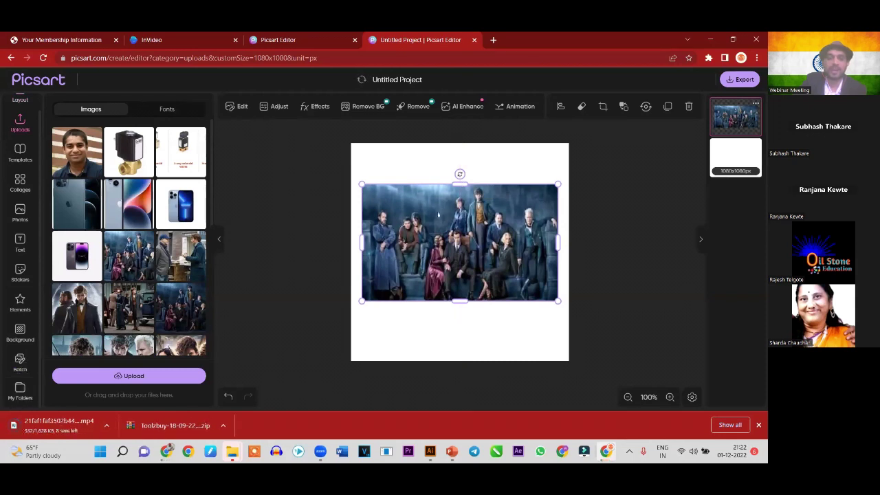
Delete the group photo, go back to Layout, and switch to the InVideo preview
key(Delete)
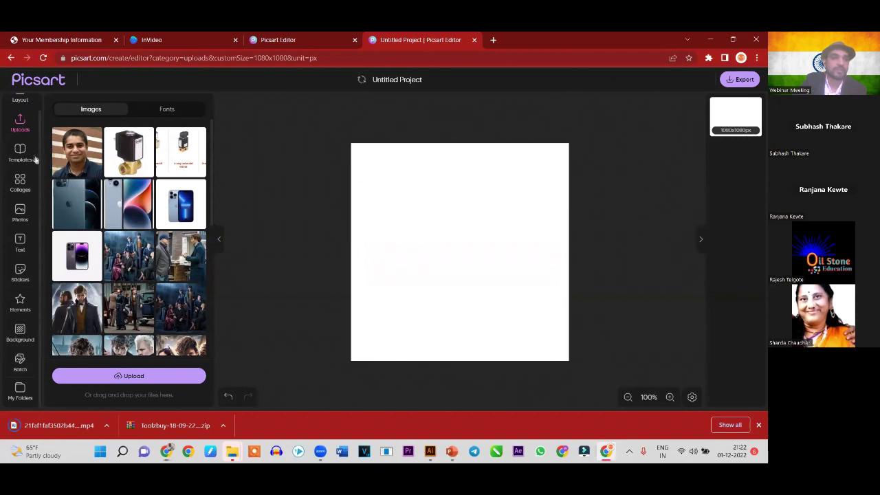
click(20, 100)
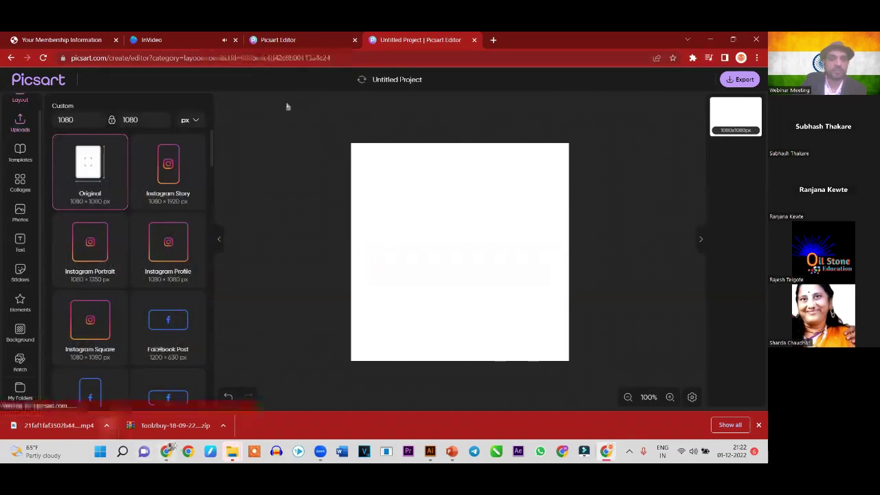
click(151, 40)
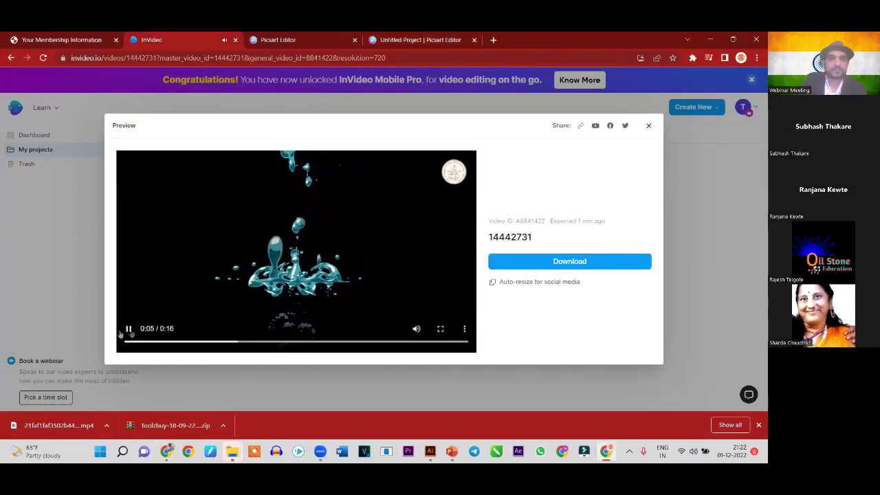
Pause the preview, play the downloaded water-drop intro mp4 full screen, then return to Picsart
click(427, 309)
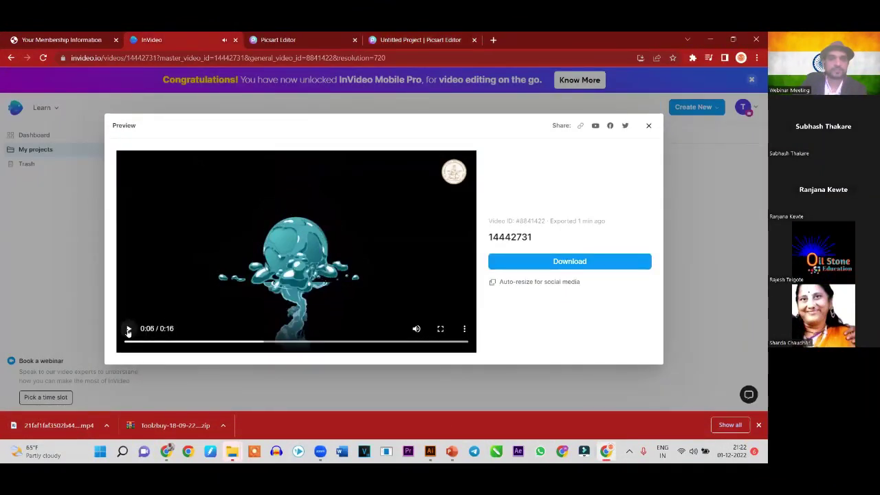
click(51, 427)
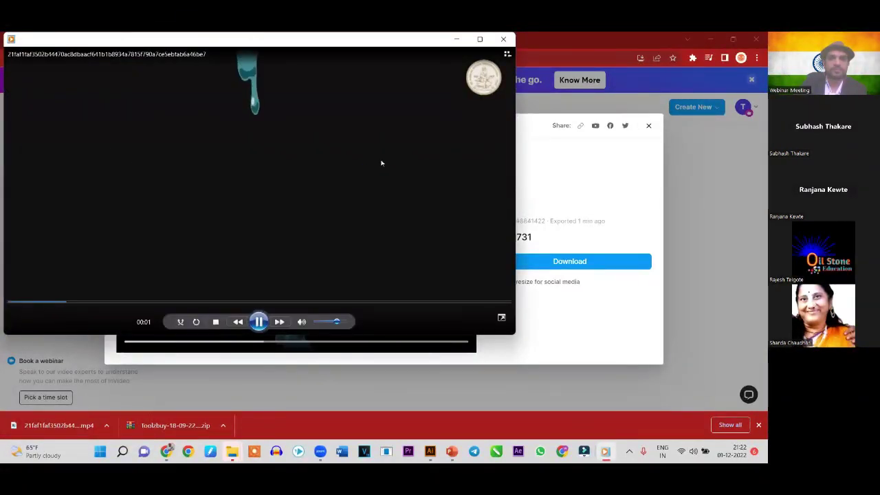
double_click(382, 163)
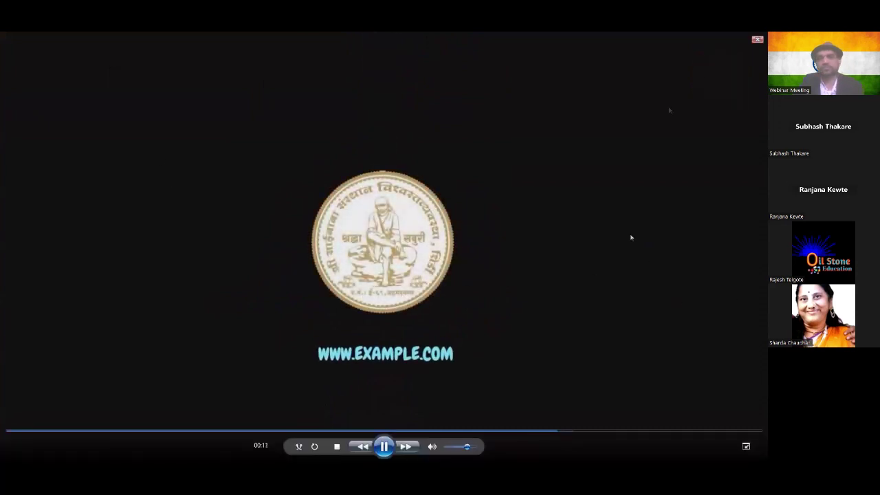
click(757, 40)
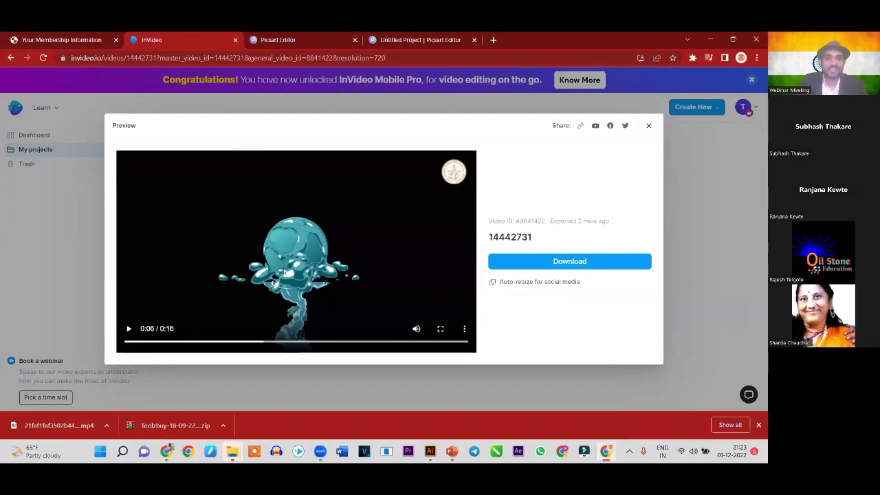
click(278, 40)
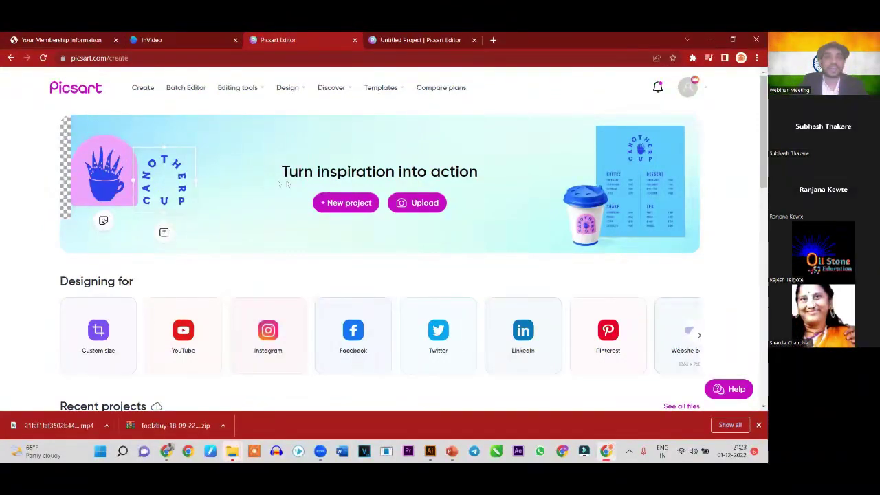
Start a blank 1280×720 YouTube thumbnail project and open a new Chrome tab
scroll(117, 321, down, 1)
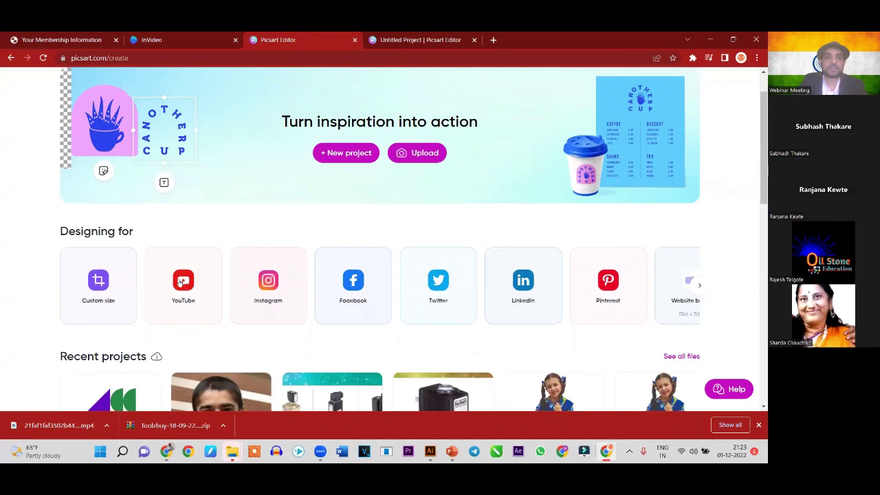
mouse_move(183, 335)
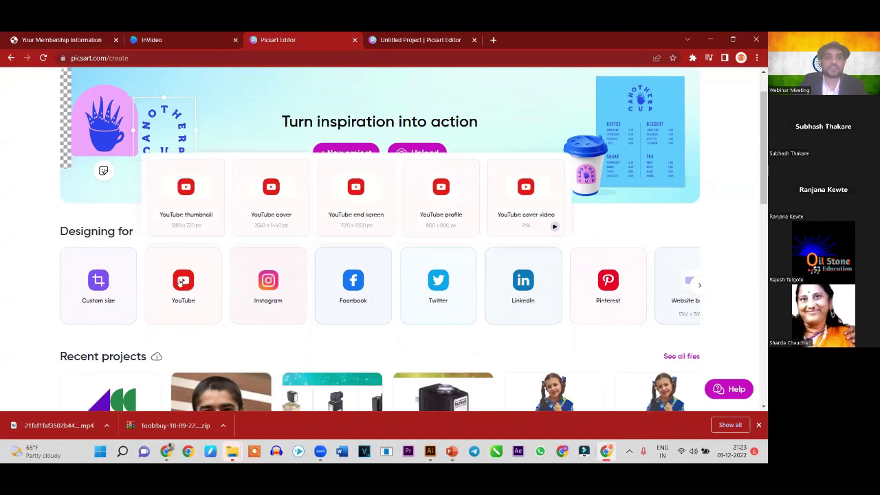
click(185, 193)
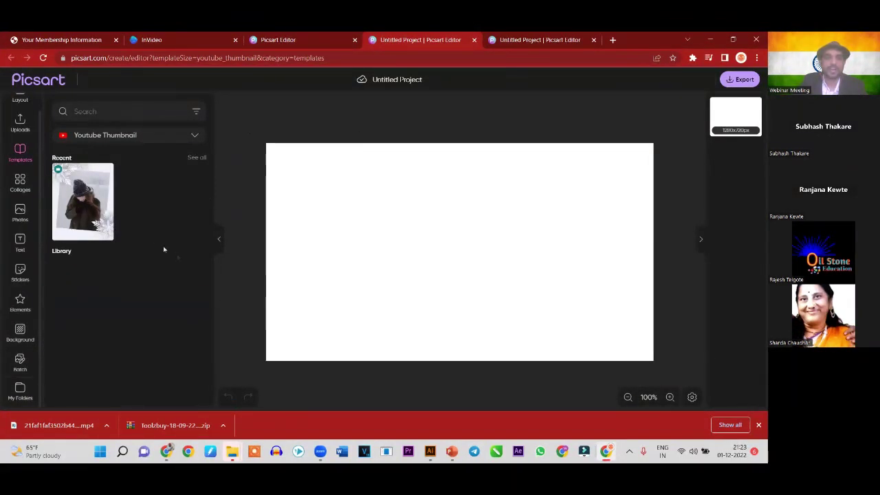
scroll(40, 188, up, 1)
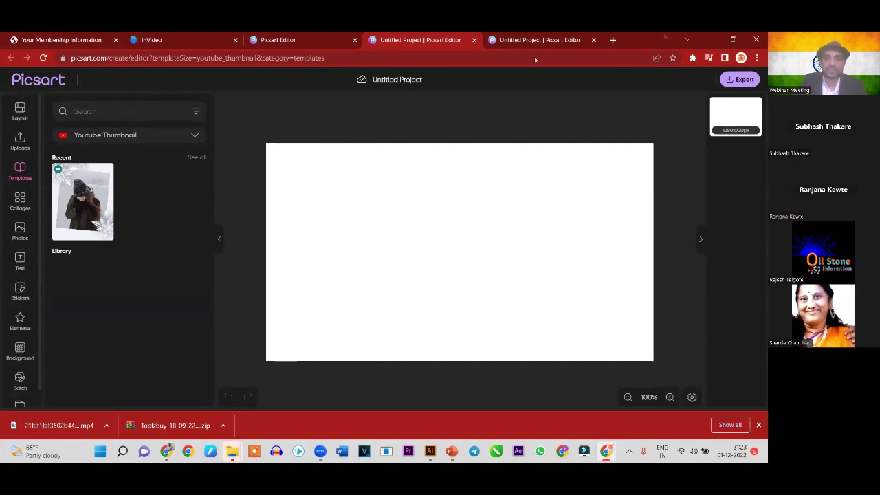
click(613, 40)
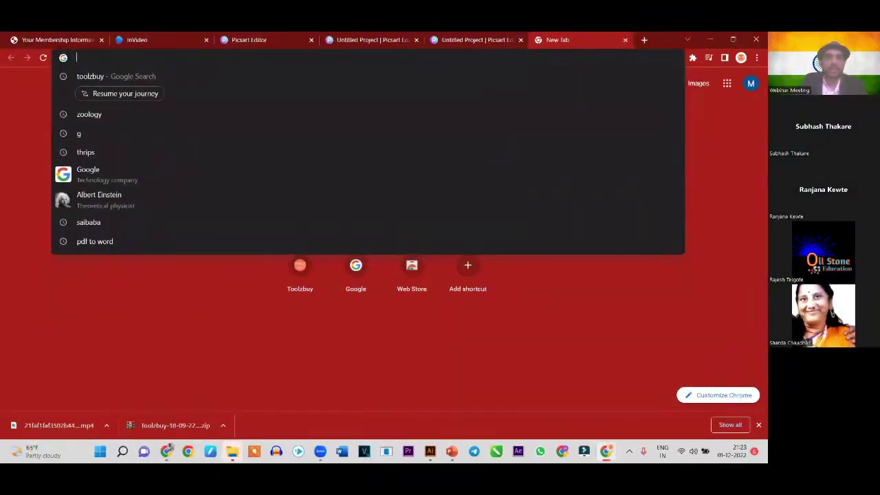
Search Google for the politician's name and show the image results
text(google)
key(Return)
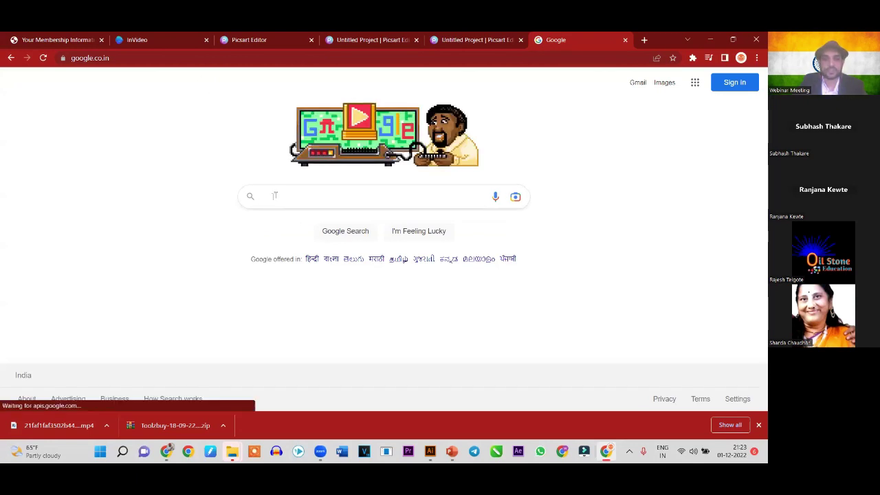
text(mo)
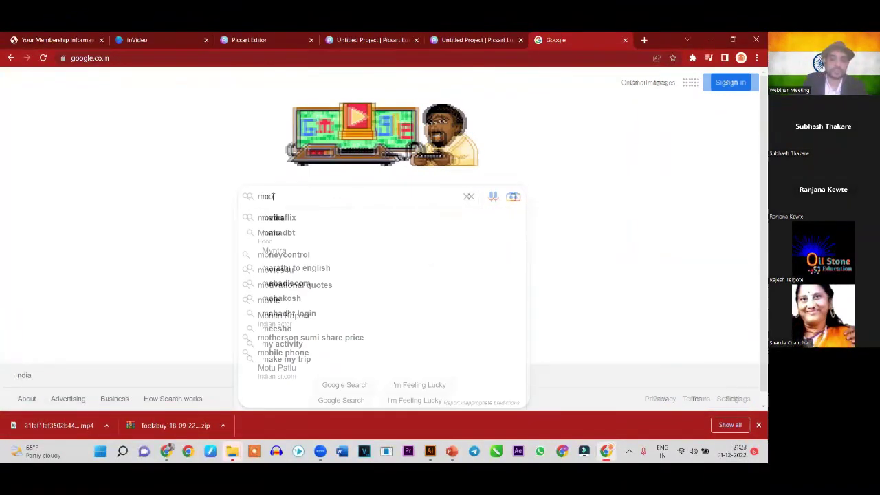
text(diji)
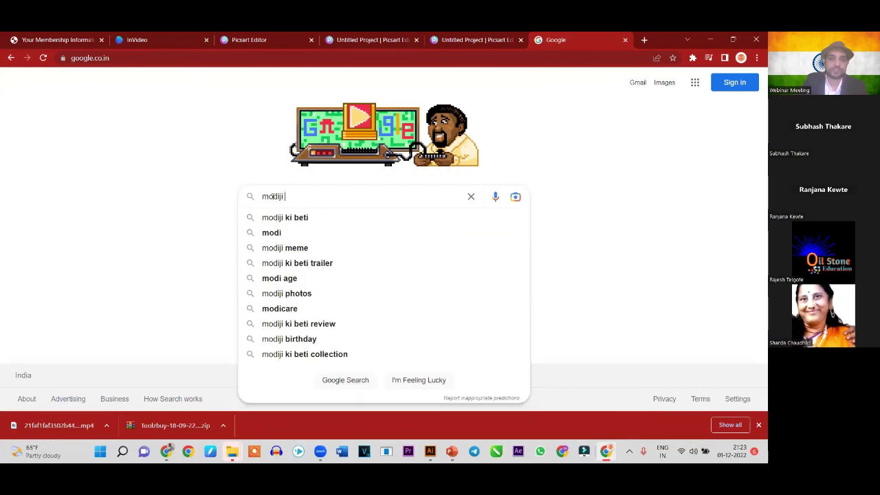
key(Return)
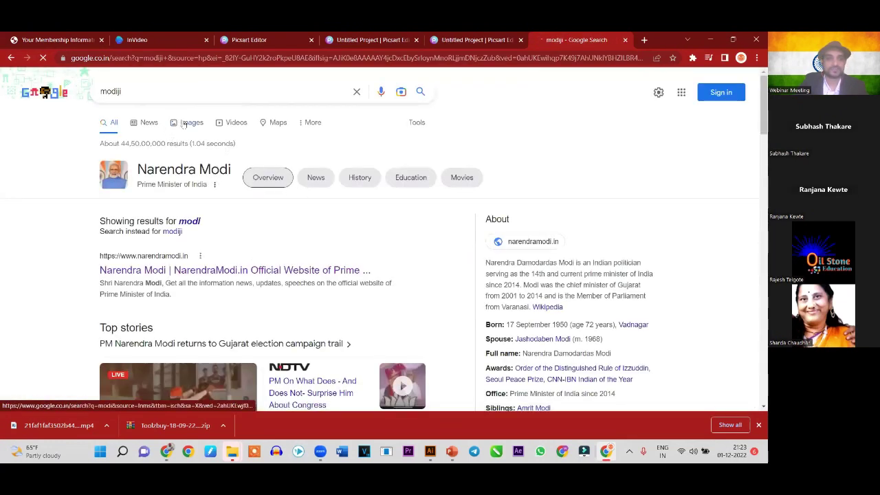
click(185, 124)
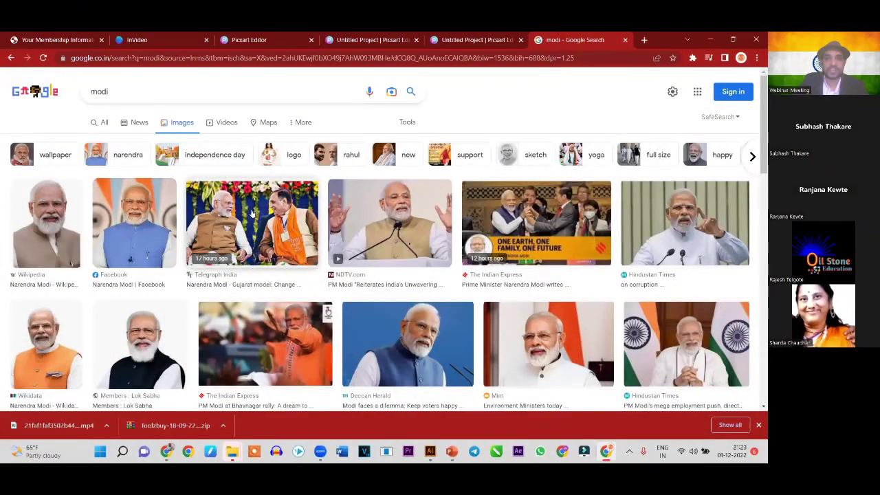
Browse the image results and preview the Telegraph India photo of two leaders
scroll(255, 209, down, 1)
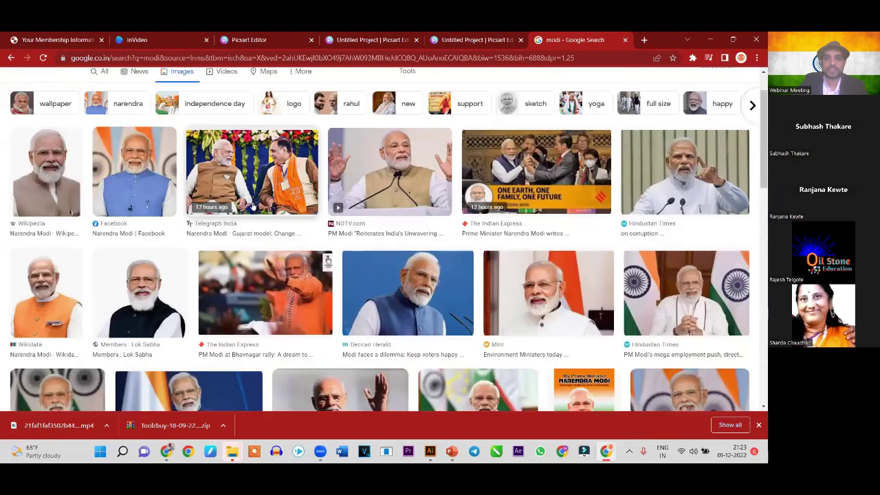
scroll(255, 208, down, 2)
scroll(252, 203, down, 2)
scroll(252, 203, down, 3)
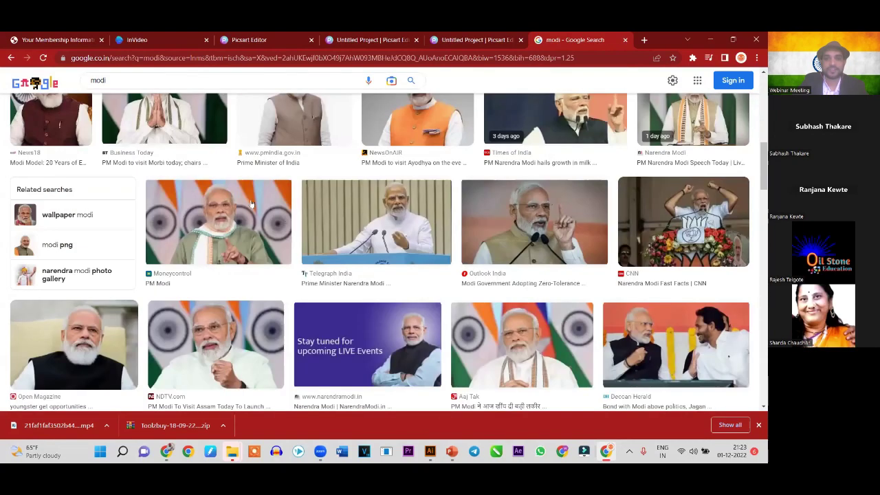
scroll(252, 203, down, 2)
scroll(252, 204, down, 1)
scroll(251, 203, down, 2)
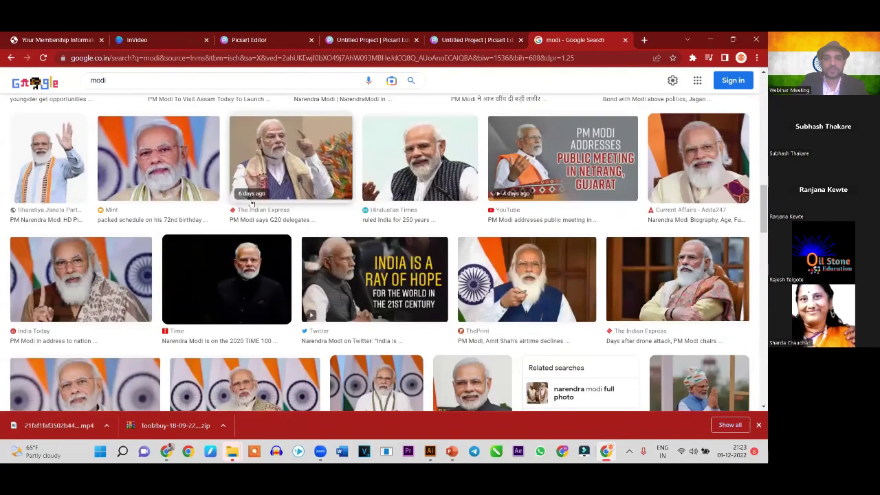
scroll(252, 203, down, 4)
scroll(252, 204, down, 2)
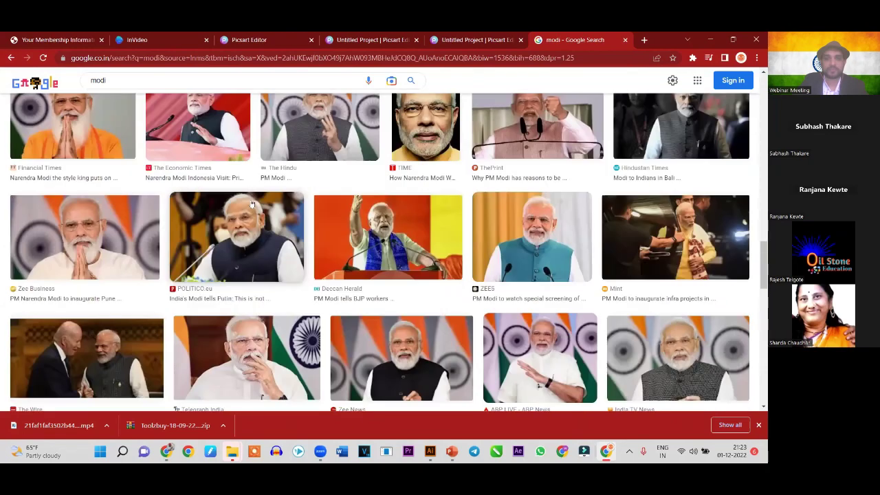
scroll(252, 203, down, 2)
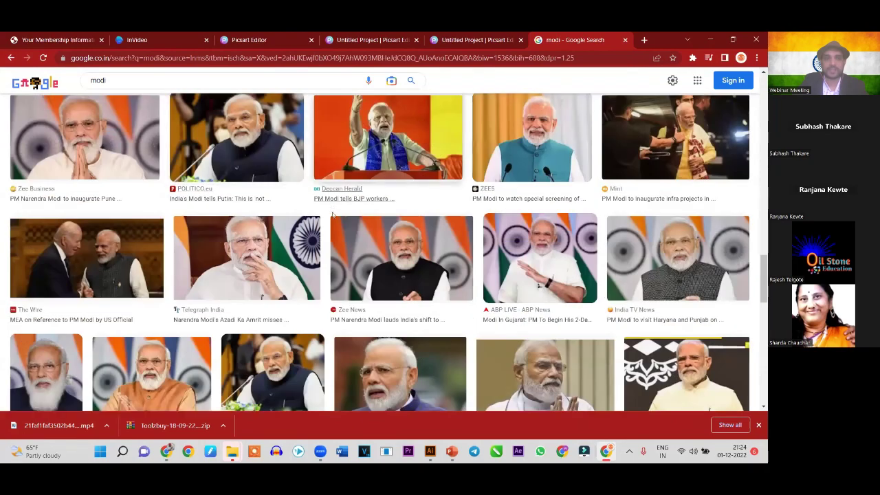
scroll(333, 220, down, 3)
scroll(334, 220, down, 2)
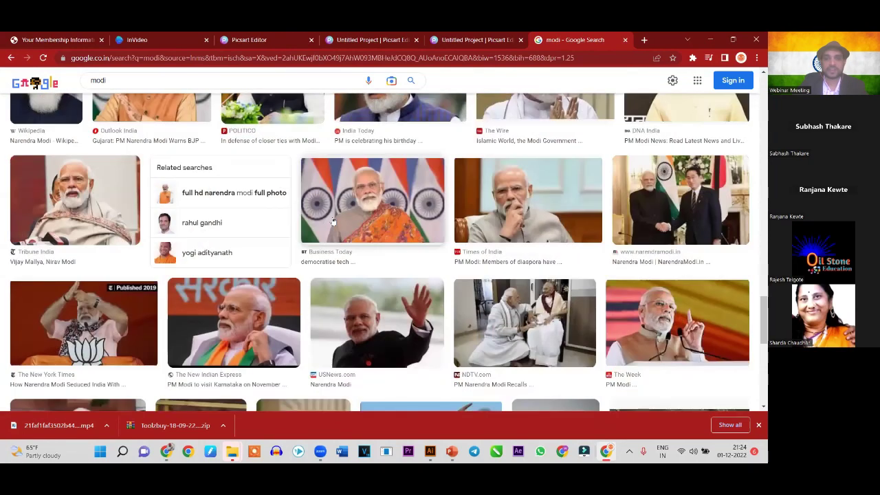
scroll(334, 221, down, 3)
scroll(333, 220, up, 2)
scroll(333, 220, up, 5)
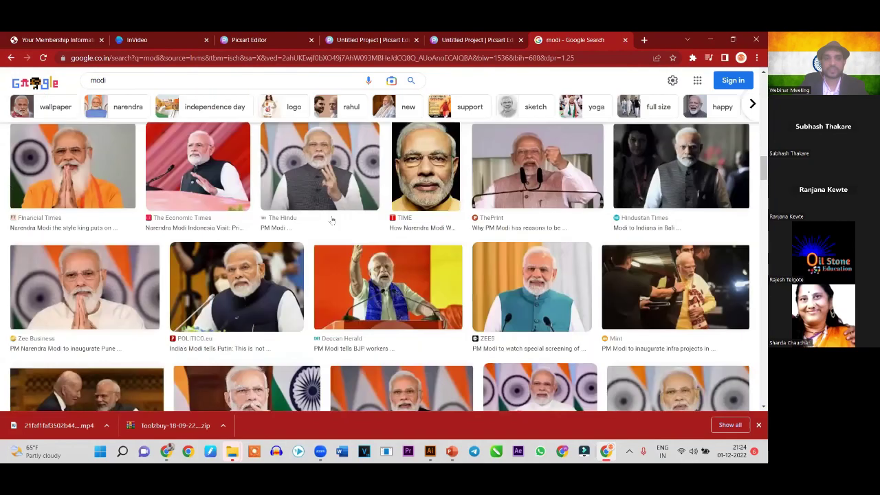
scroll(331, 220, up, 5)
scroll(331, 219, up, 5)
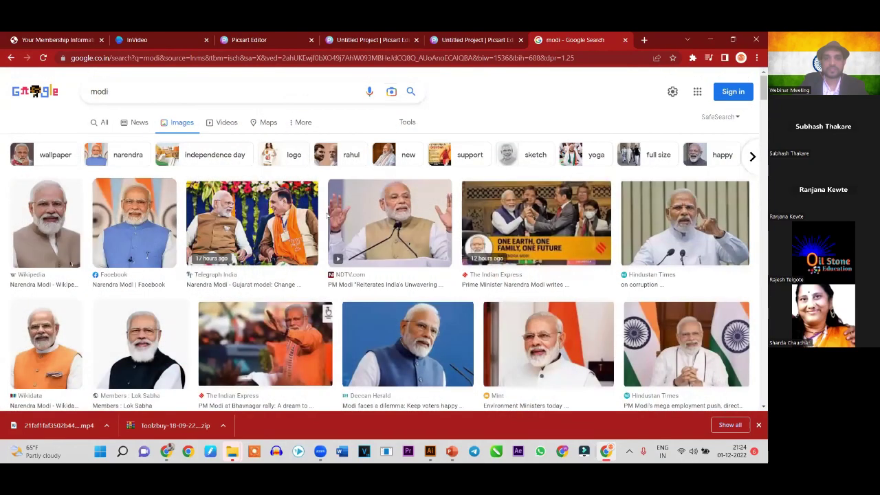
click(270, 225)
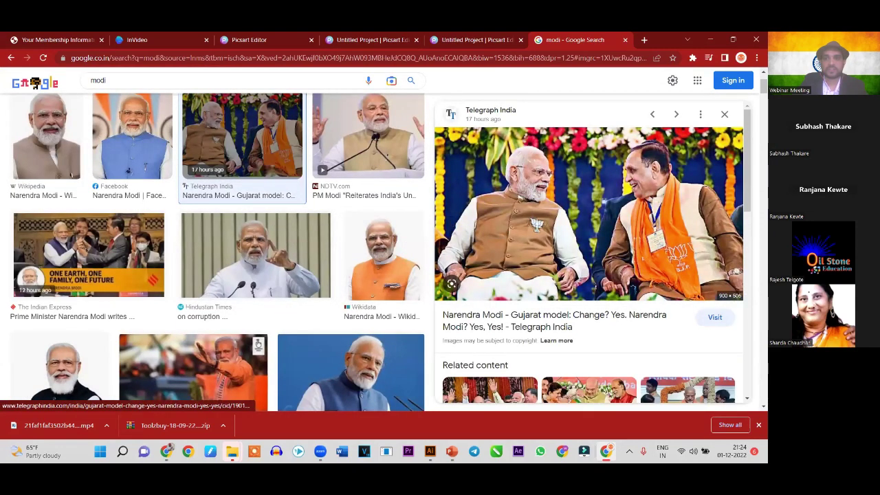
Save the ABP Live photo to the Desktop as ap-modi-yogi-amit.jpeg, then reopen Picsart's Uploads
scroll(502, 272, down, 2)
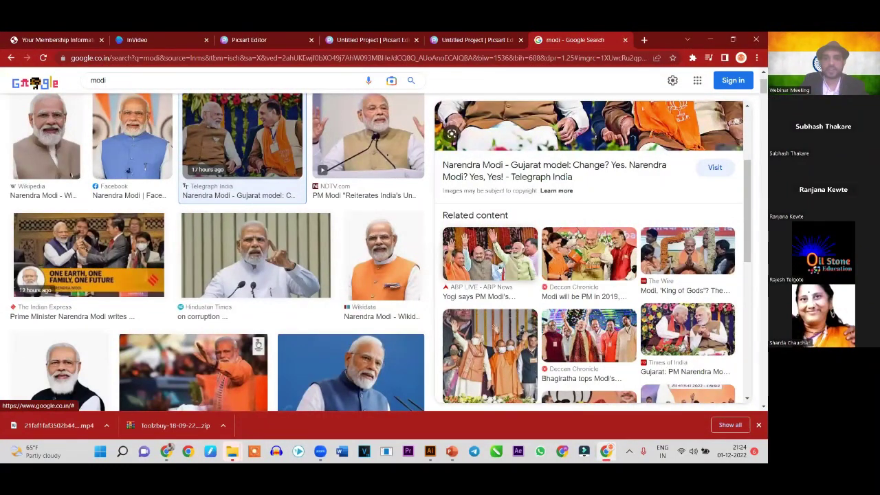
click(499, 266)
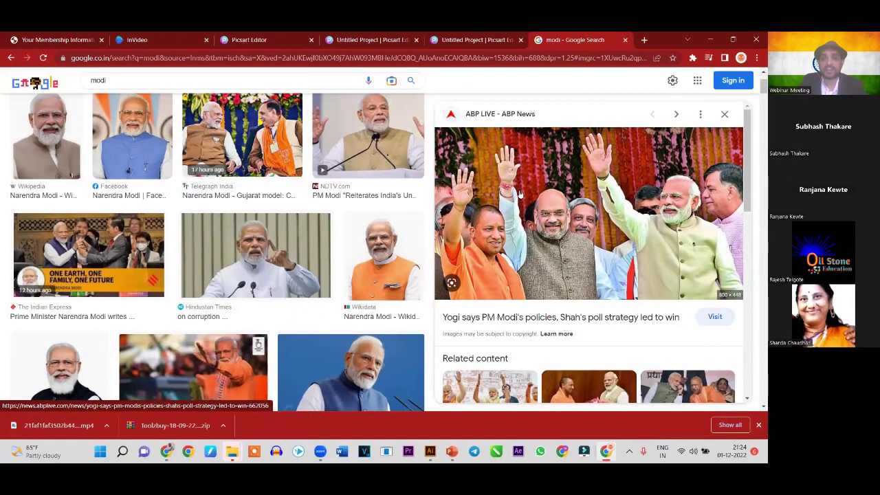
click(521, 167)
right_click(521, 167)
click(570, 287)
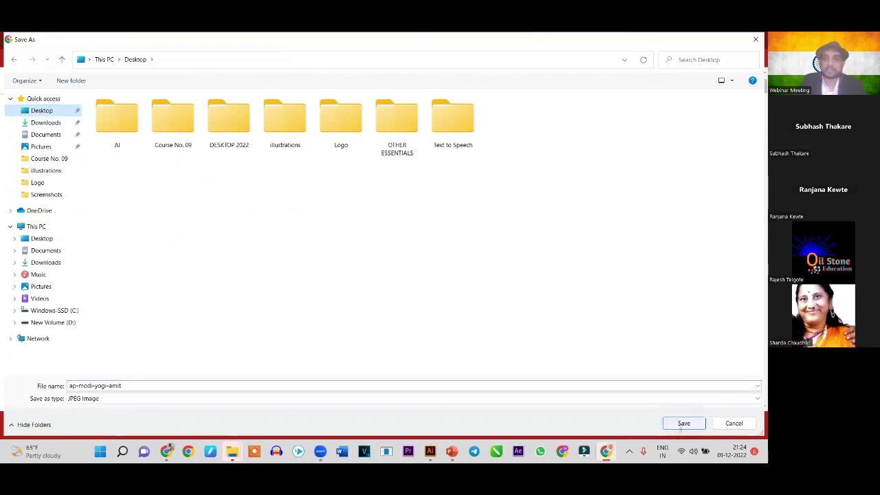
click(683, 423)
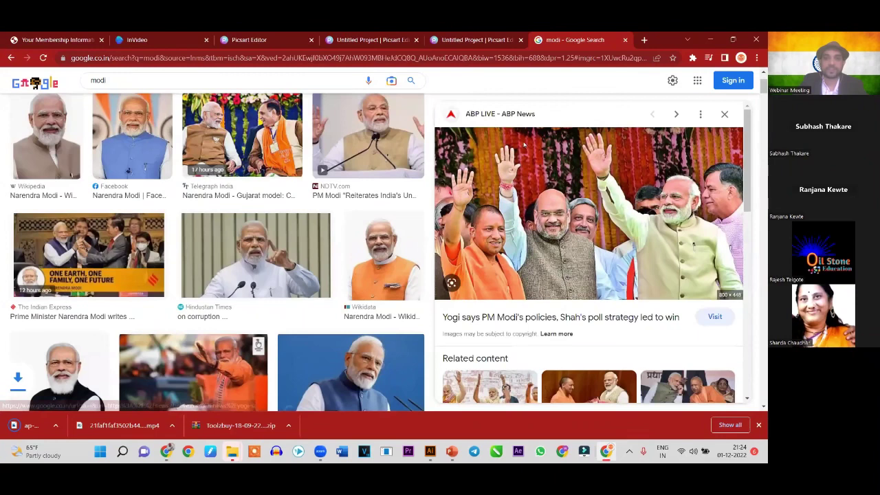
click(372, 39)
click(20, 142)
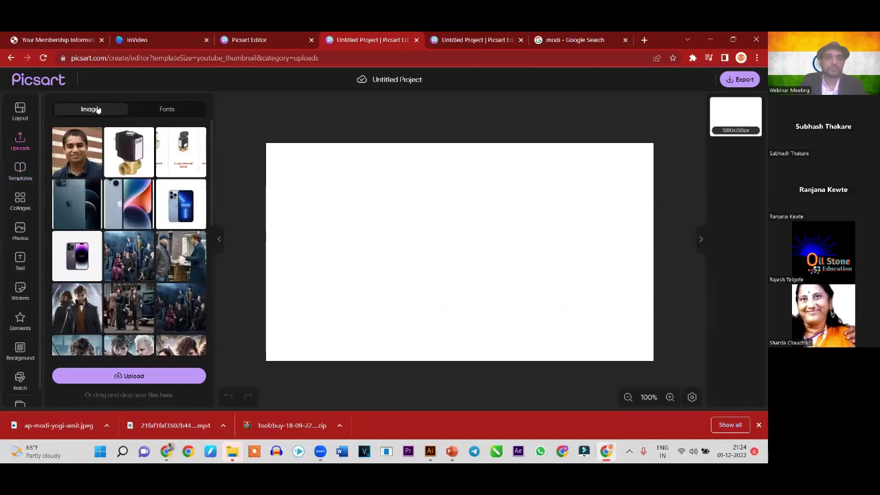
Upload ap-modi-yogi-amit, drag it onto the thumbnail canvas and enlarge it
click(117, 376)
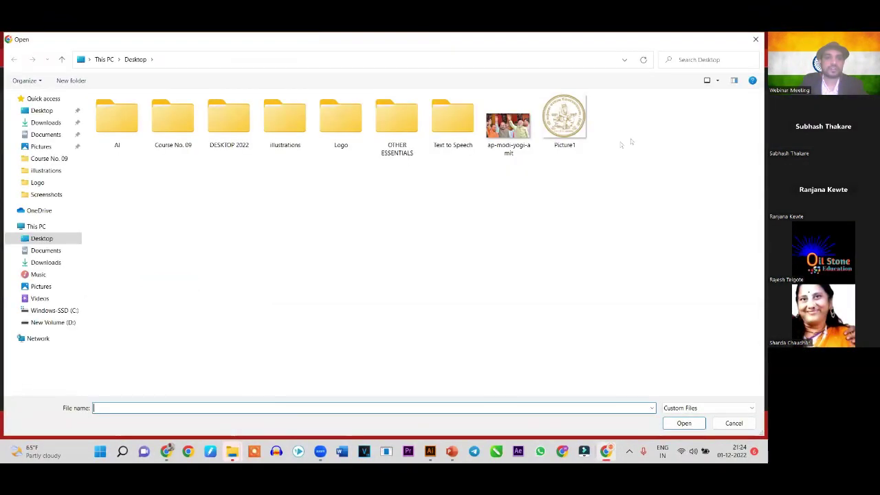
click(518, 133)
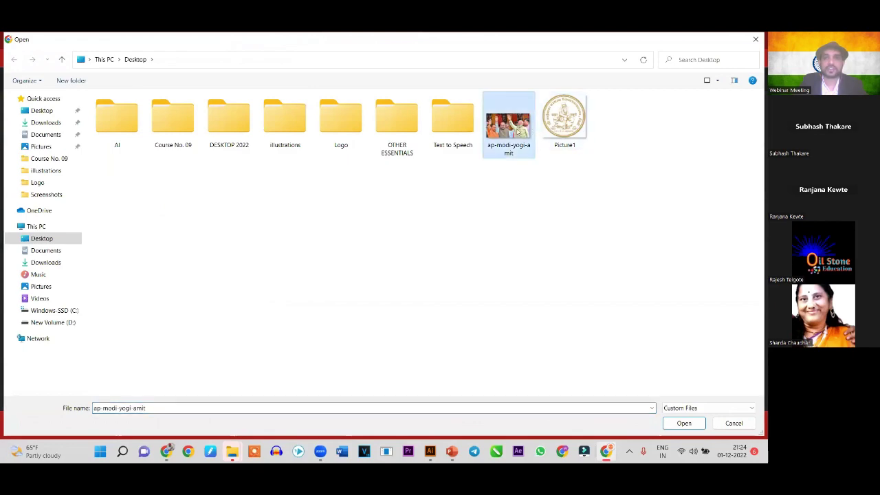
double_click(502, 120)
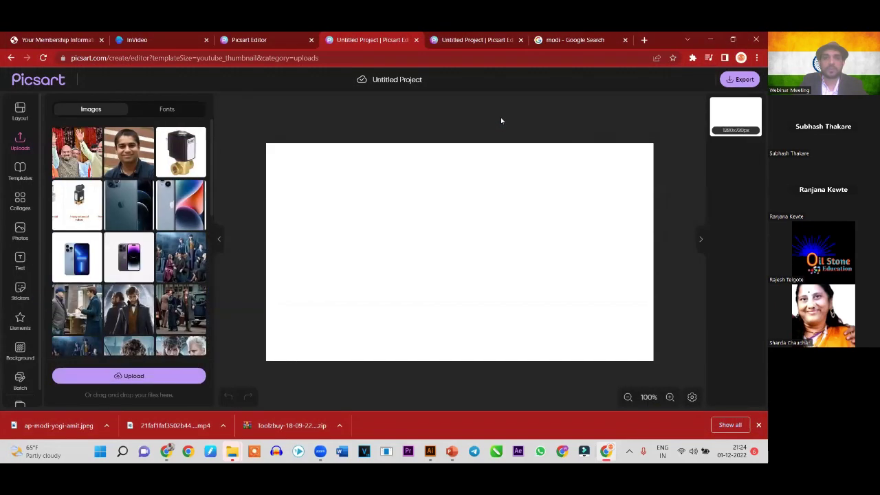
mouse_move(76, 152)
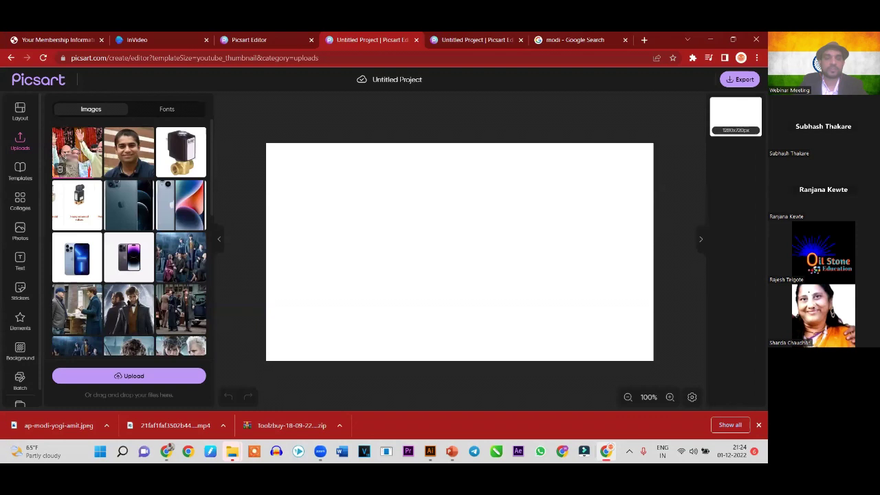
click(67, 157)
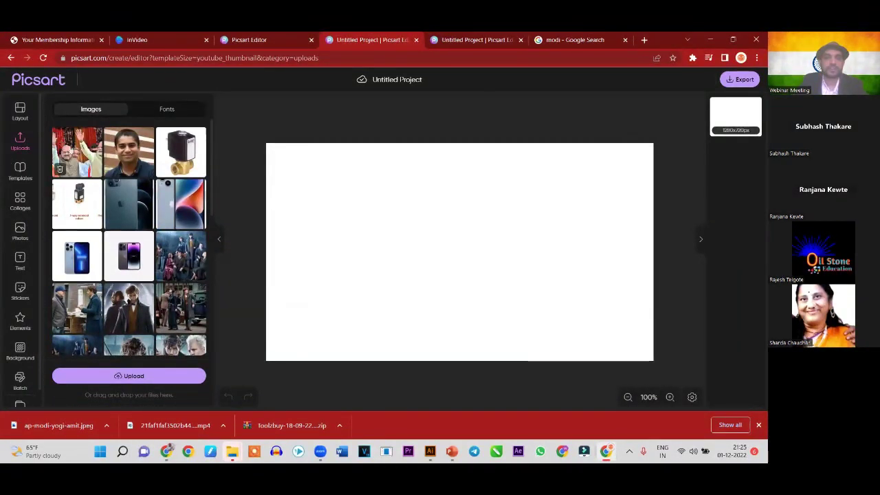
drag(62, 143, 379, 235)
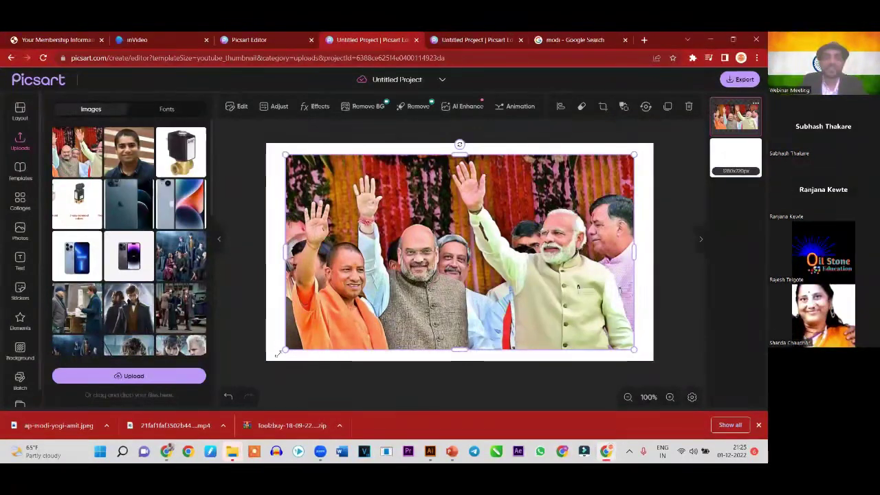
drag(285, 349, 267, 360)
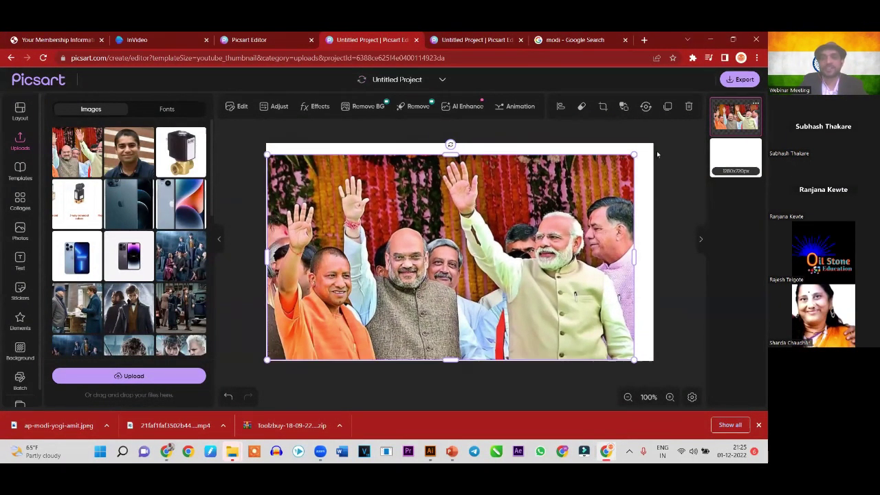
Enlarge the photo to 1274×713 px, remove its background, and start AI Enhance on it
drag(657, 154, 655, 147)
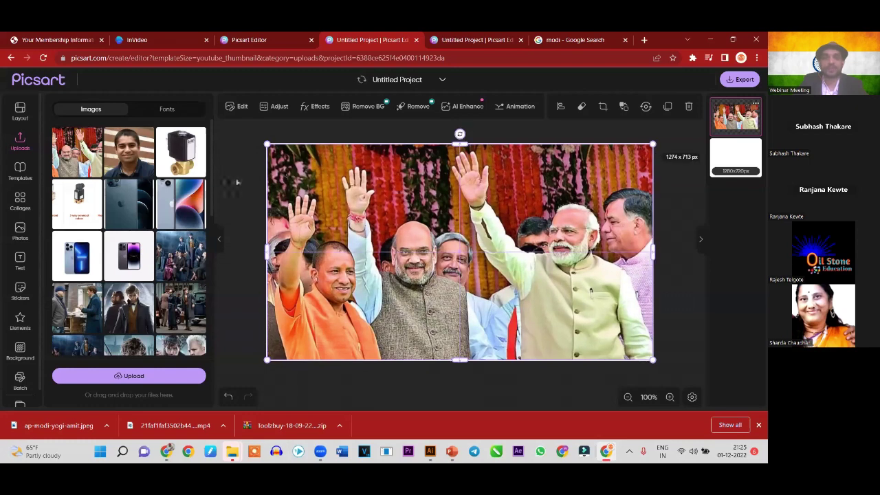
click(707, 369)
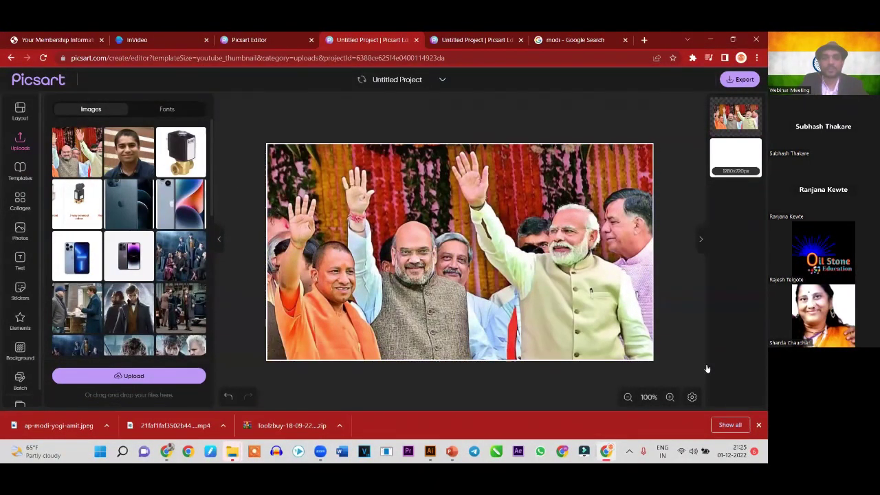
click(438, 197)
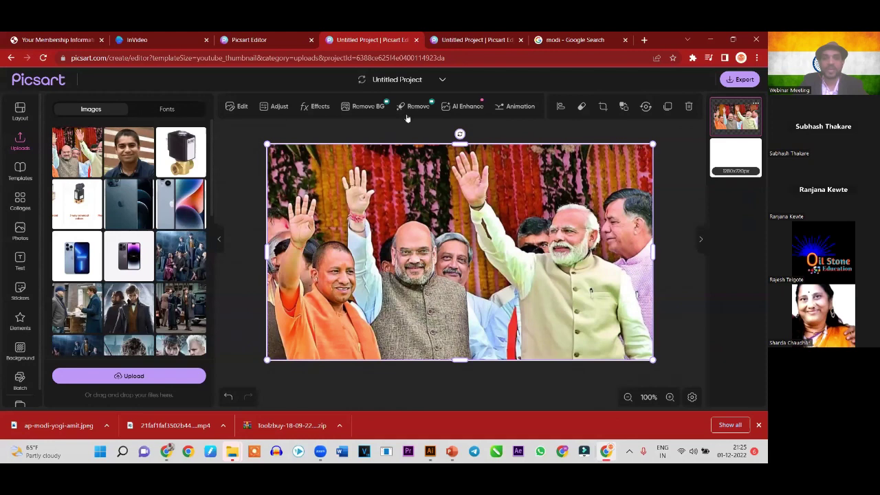
click(368, 107)
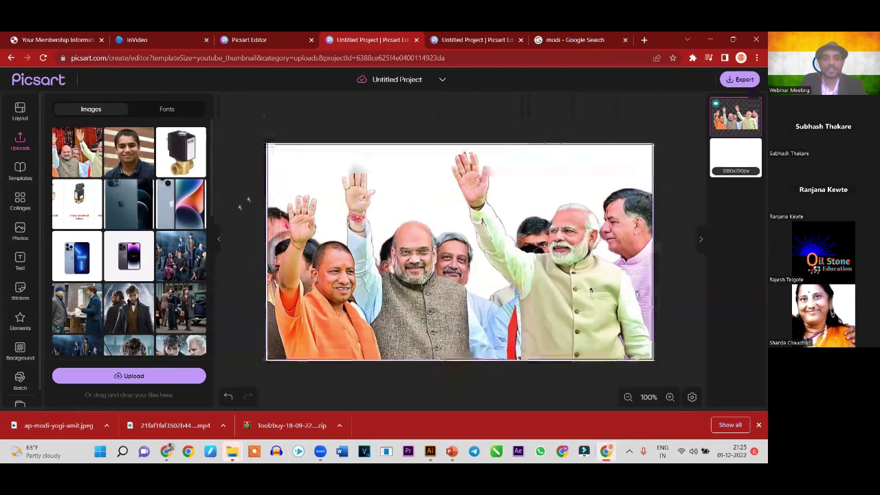
click(405, 205)
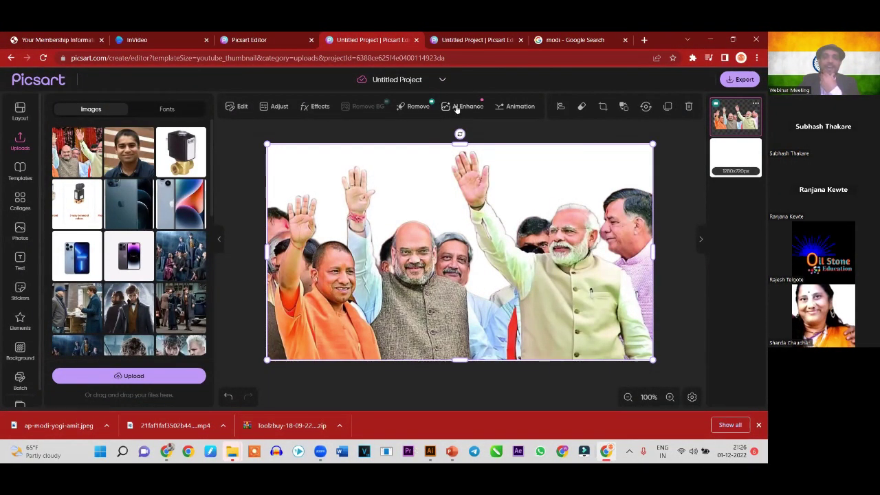
click(458, 107)
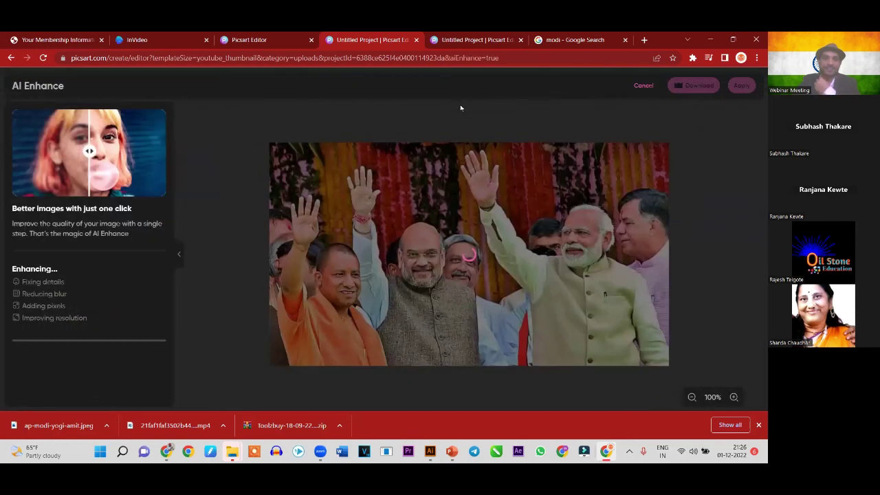
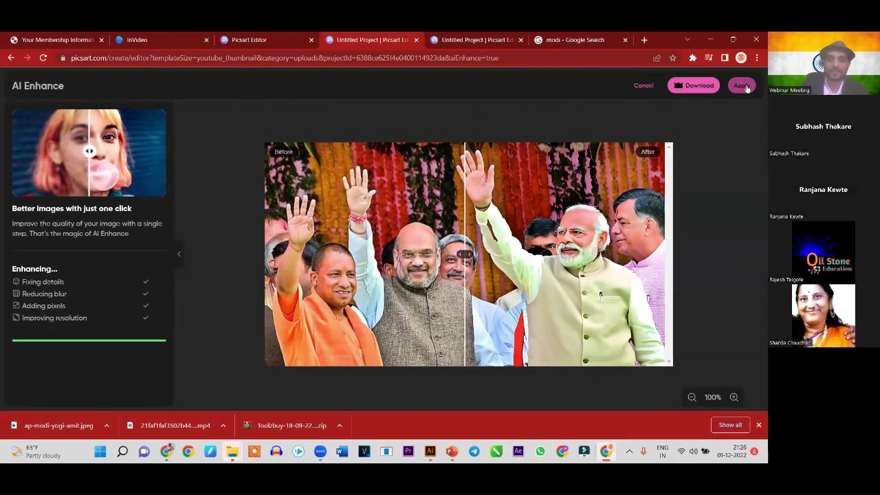
Apply the AI enhancement and reselect the sharpened group photo on the canvas
click(744, 86)
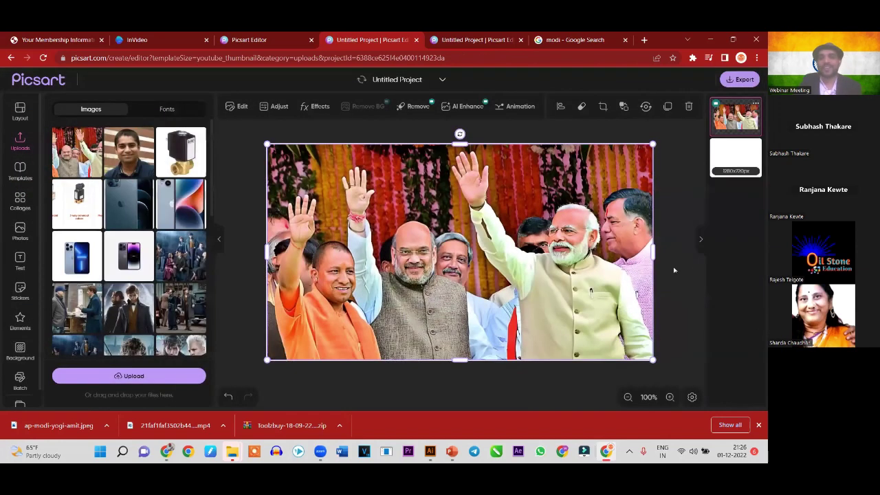
click(695, 270)
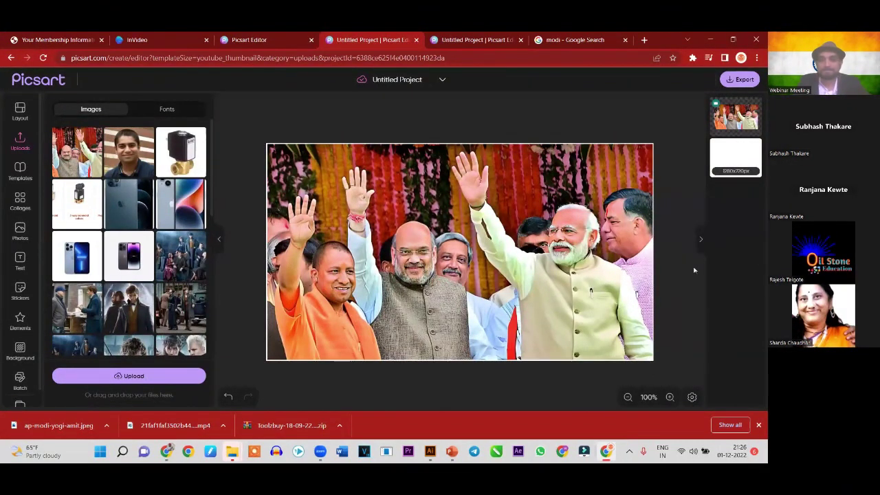
click(426, 180)
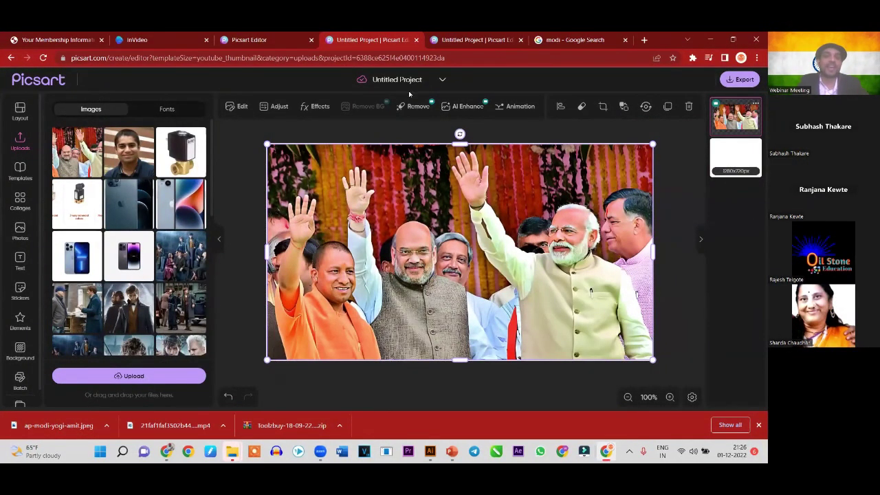
Preview the Enlarger preset from the All Objects animation list on the group photo
click(520, 107)
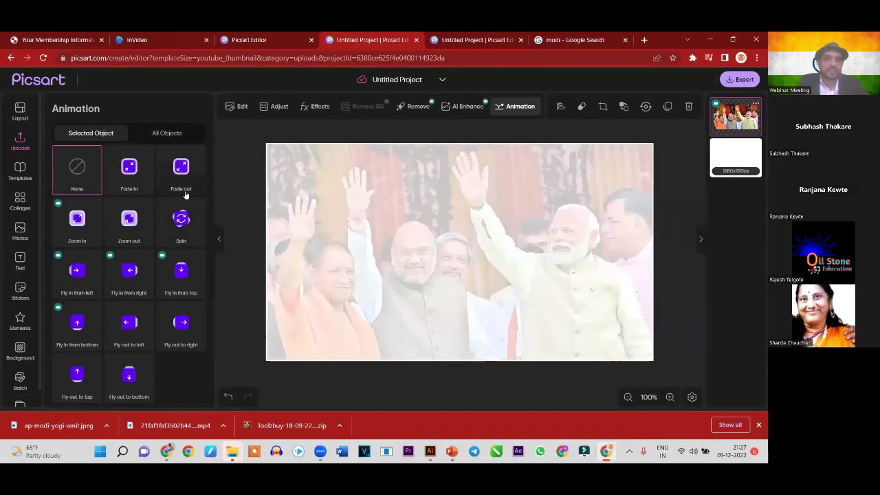
click(160, 134)
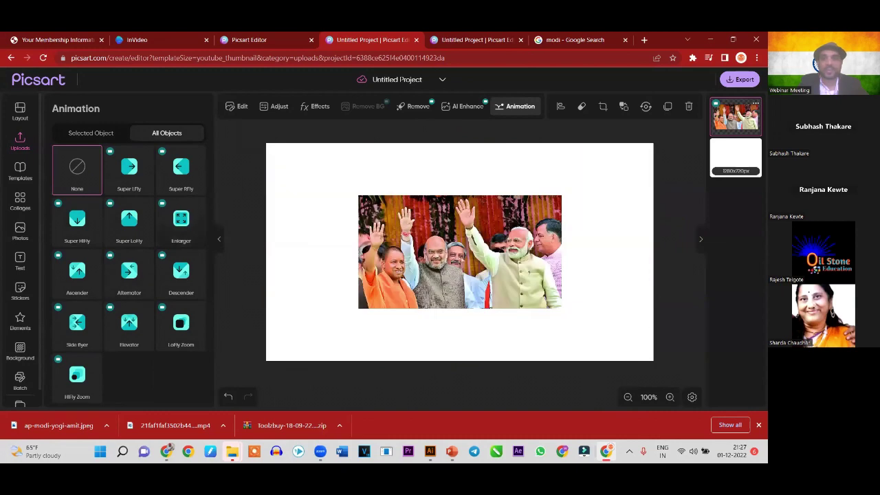
click(277, 163)
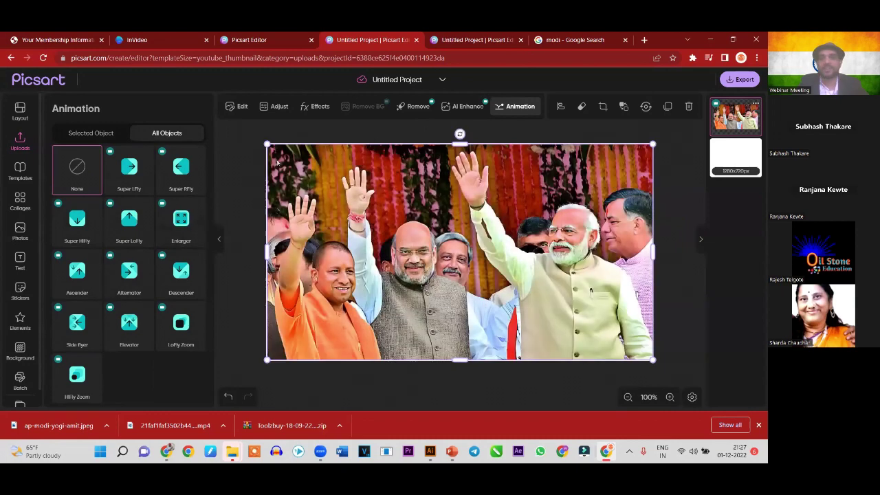
Look through the photo's blend mode options without changing them
click(241, 106)
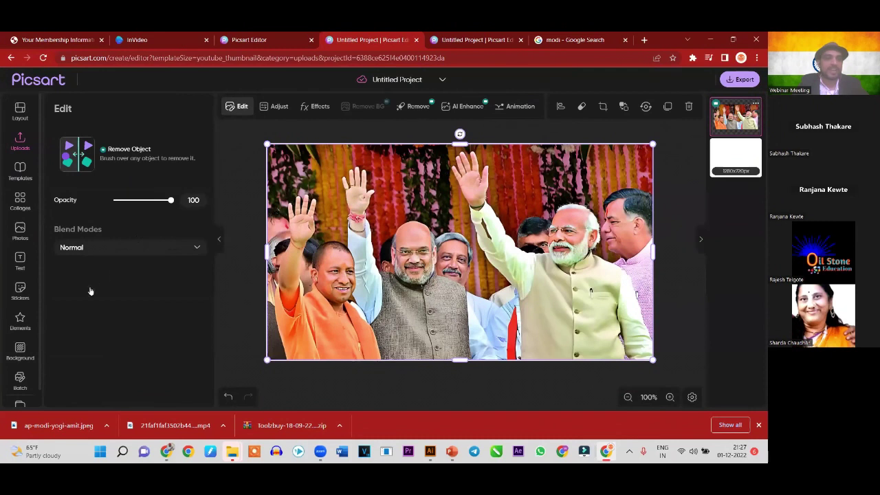
click(91, 246)
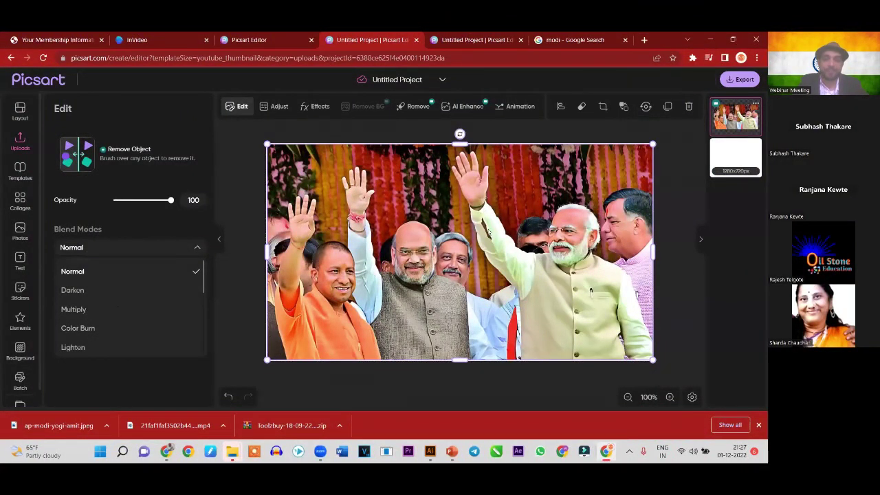
click(233, 171)
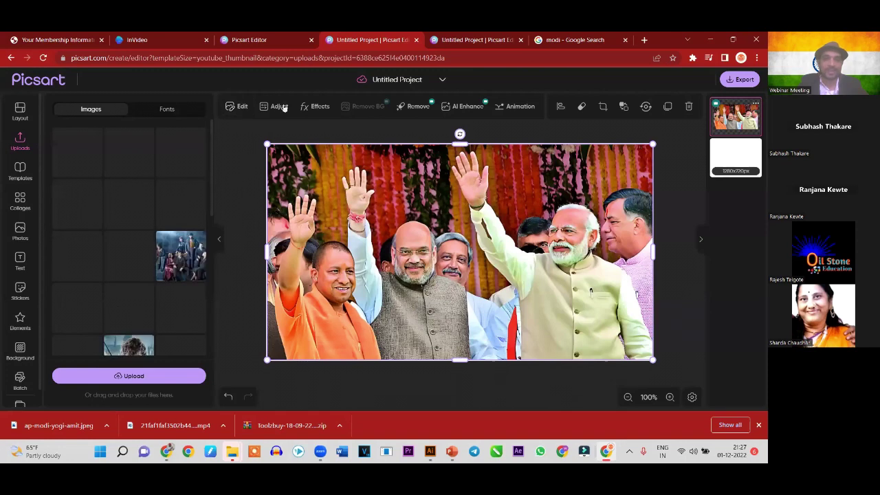
Set the photo's brightness to 69, contrast to -24 and saturation to 35
click(279, 106)
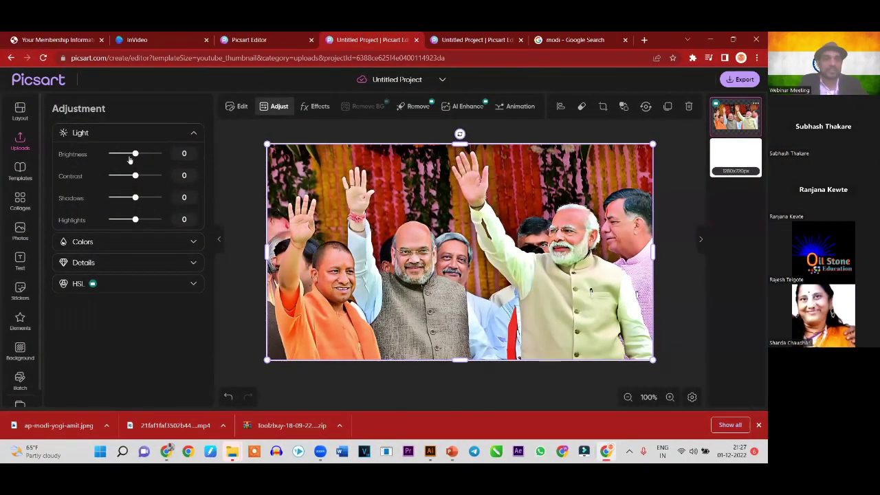
drag(108, 154, 154, 164)
drag(137, 177, 130, 178)
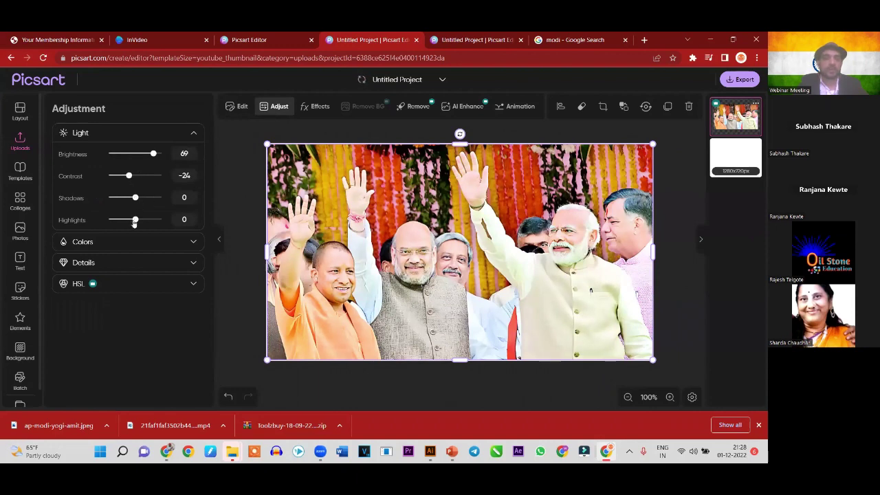
drag(135, 263, 141, 264)
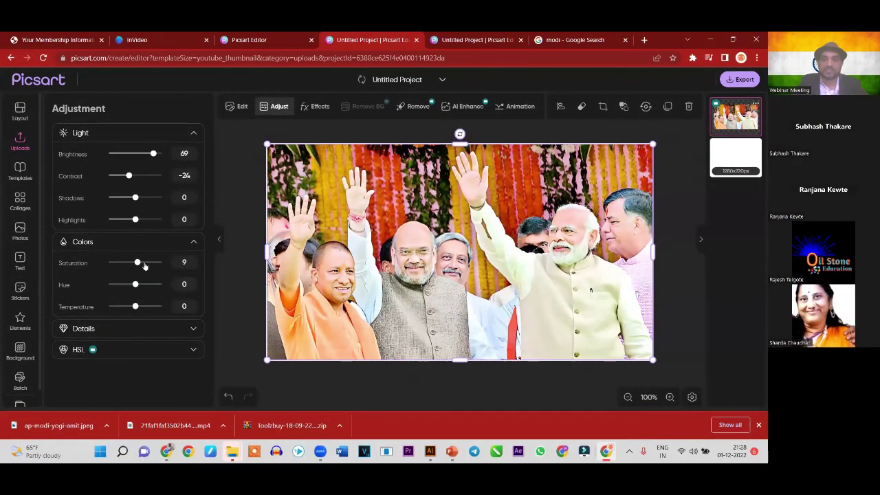
drag(144, 264, 145, 265)
click(239, 223)
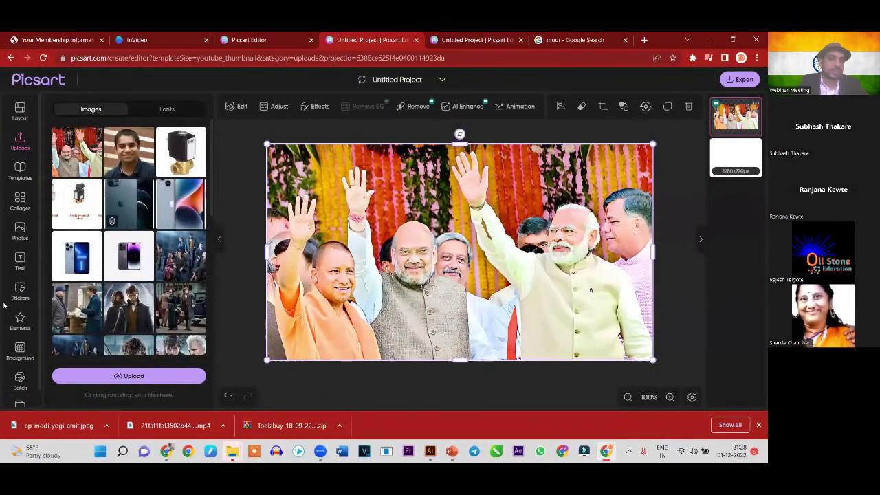
Deselect the photo, browse the shape elements, and set the page background to transparent
scroll(9, 296, down, 1)
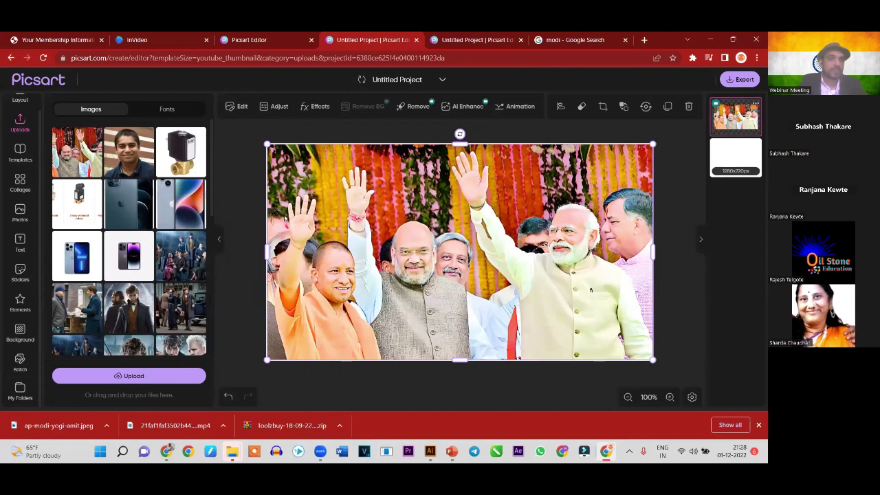
click(246, 186)
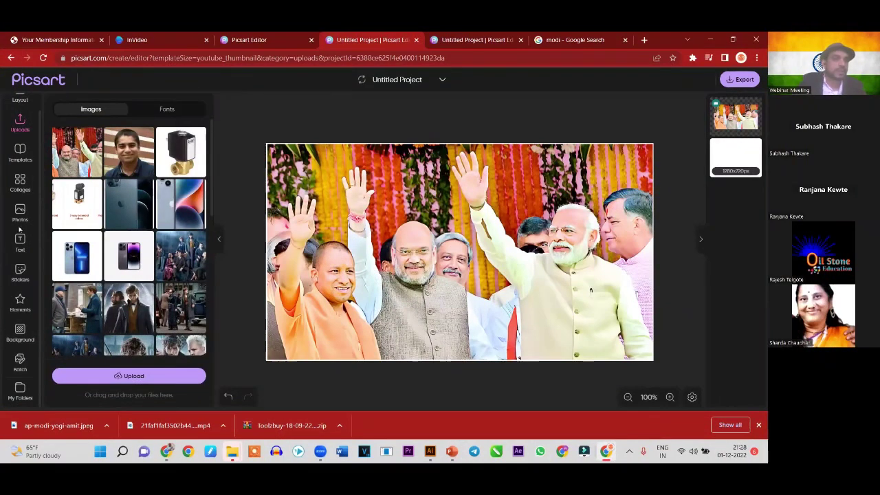
scroll(19, 230, up, 1)
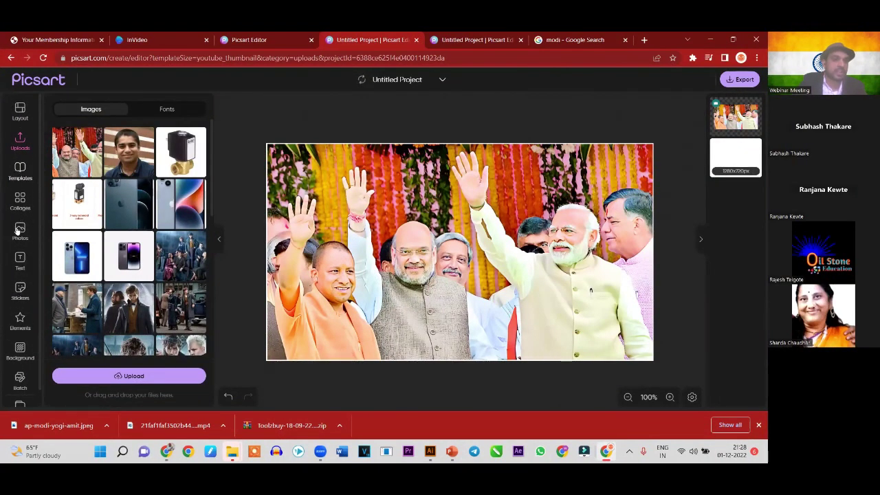
click(20, 321)
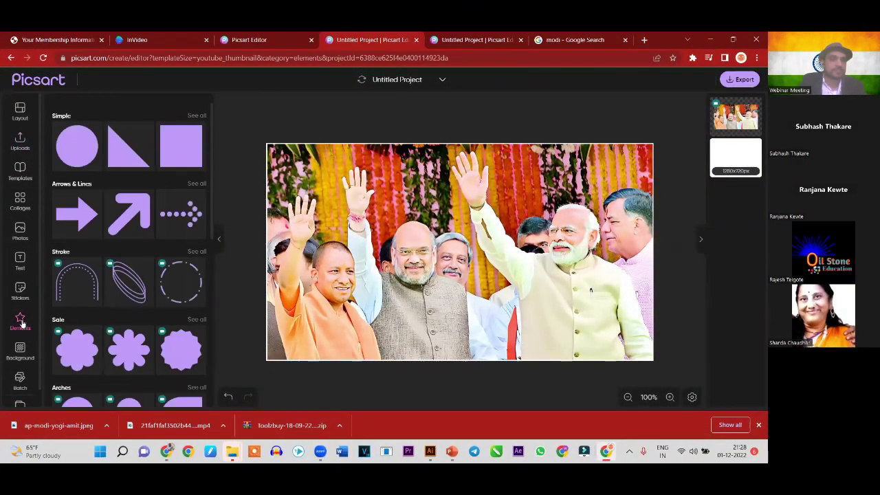
scroll(25, 301, down, 1)
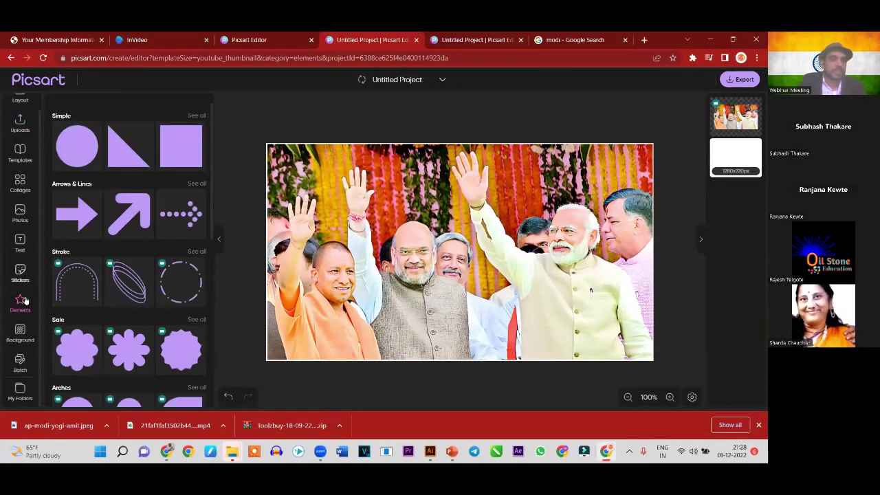
click(26, 336)
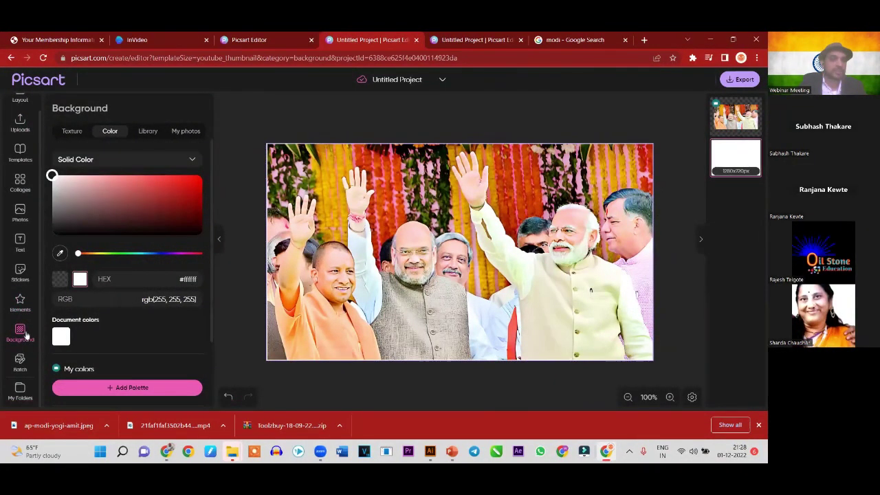
click(61, 280)
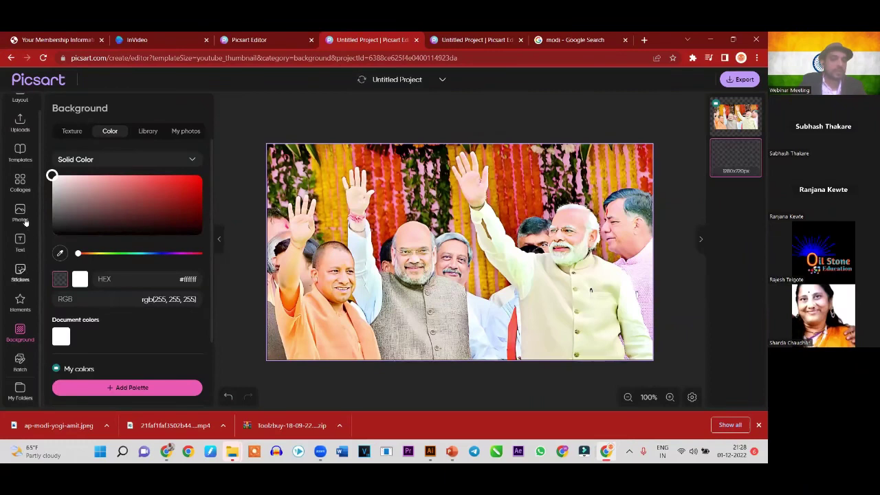
Browse the Templates and page size presets, then bring up the Text options
click(20, 156)
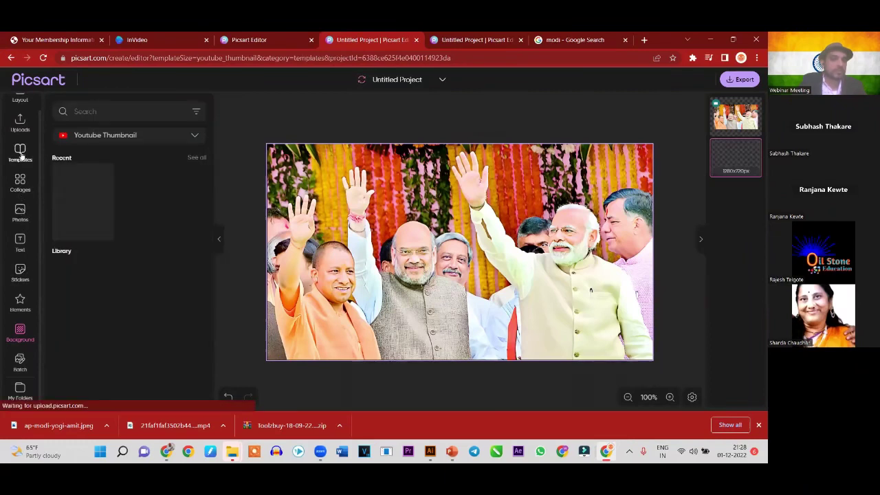
click(20, 114)
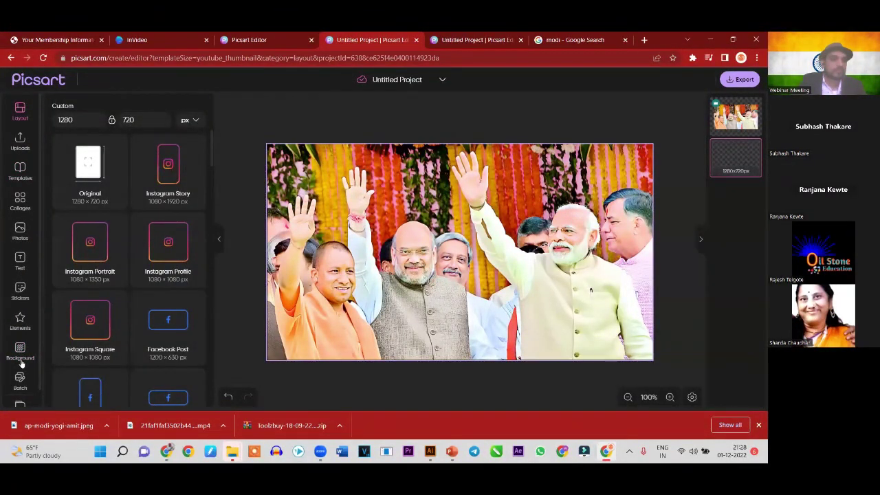
click(20, 335)
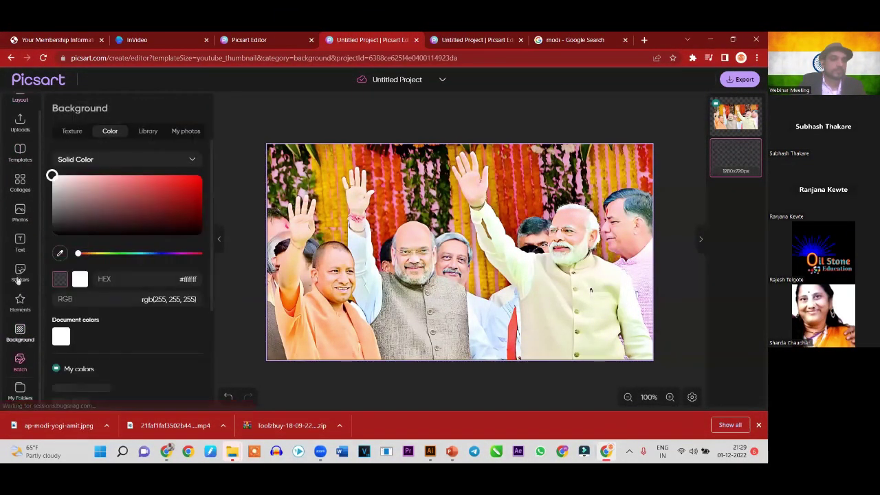
click(18, 273)
click(20, 242)
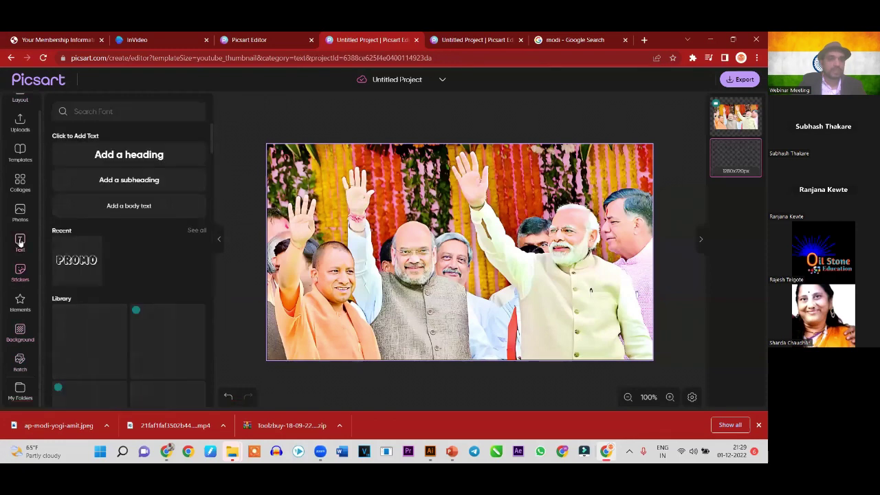
Scroll through the text font templates, then select the group photo on the canvas
scroll(112, 282, down, 2)
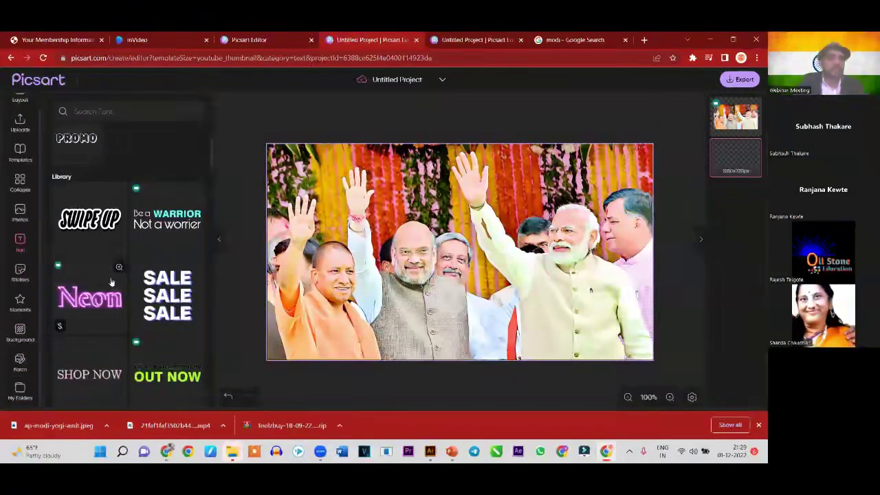
scroll(112, 284, down, 2)
scroll(112, 282, down, 1)
scroll(153, 289, down, 2)
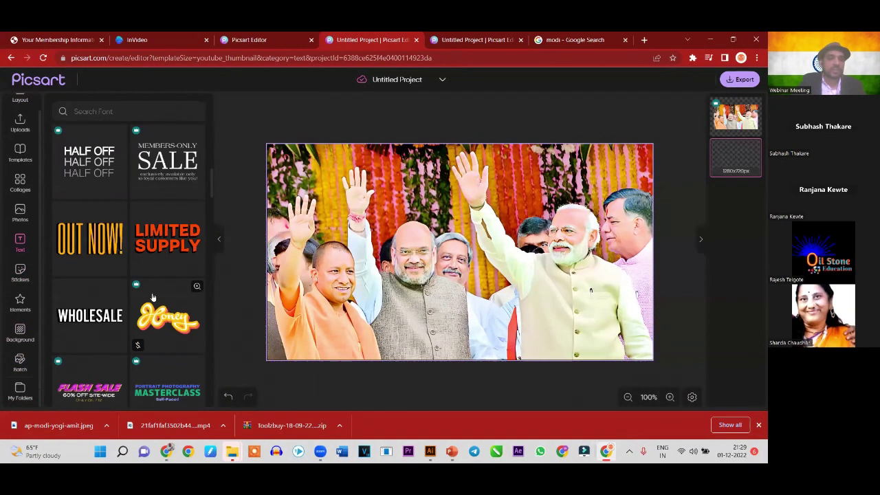
scroll(160, 223, down, 2)
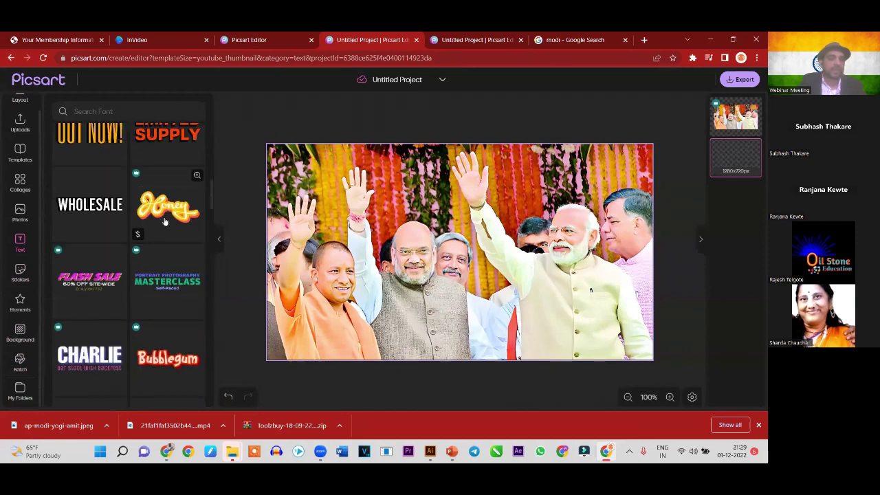
scroll(165, 222, down, 1)
scroll(146, 289, down, 2)
scroll(145, 291, down, 2)
scroll(145, 291, down, 1)
scroll(145, 291, down, 3)
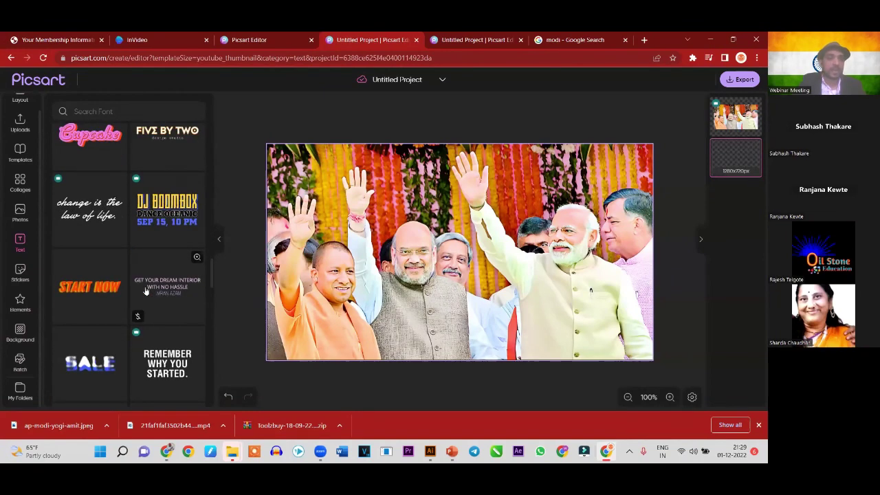
scroll(145, 291, down, 3)
scroll(145, 291, down, 2)
scroll(145, 291, down, 3)
scroll(145, 291, down, 1)
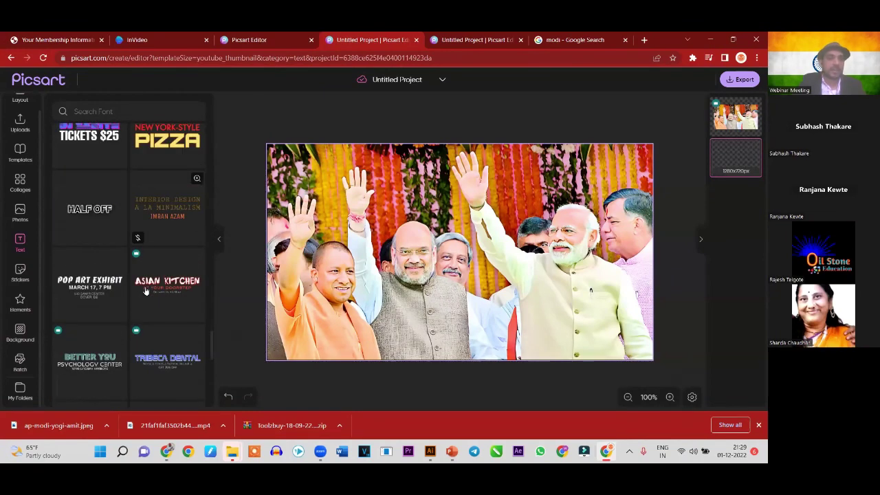
scroll(146, 291, down, 5)
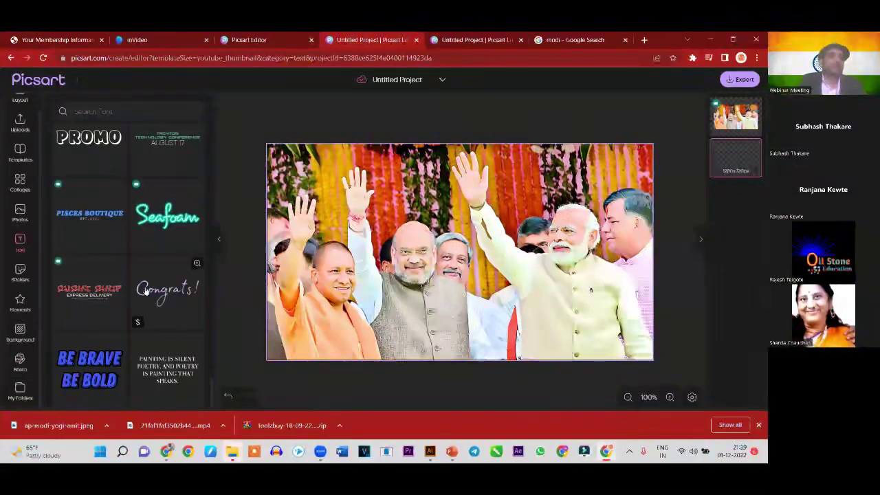
scroll(77, 297, up, 4)
scroll(73, 282, up, 4)
scroll(72, 273, up, 4)
scroll(59, 254, up, 3)
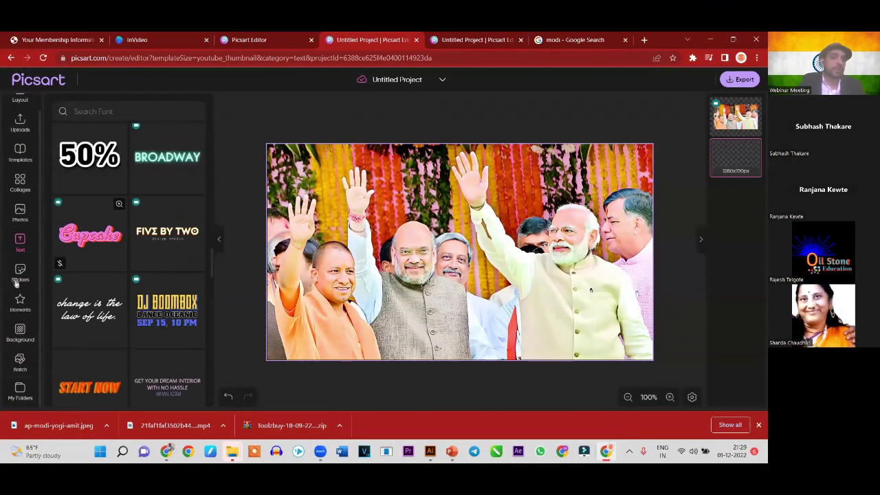
scroll(20, 270, up, 1)
scroll(78, 216, up, 1)
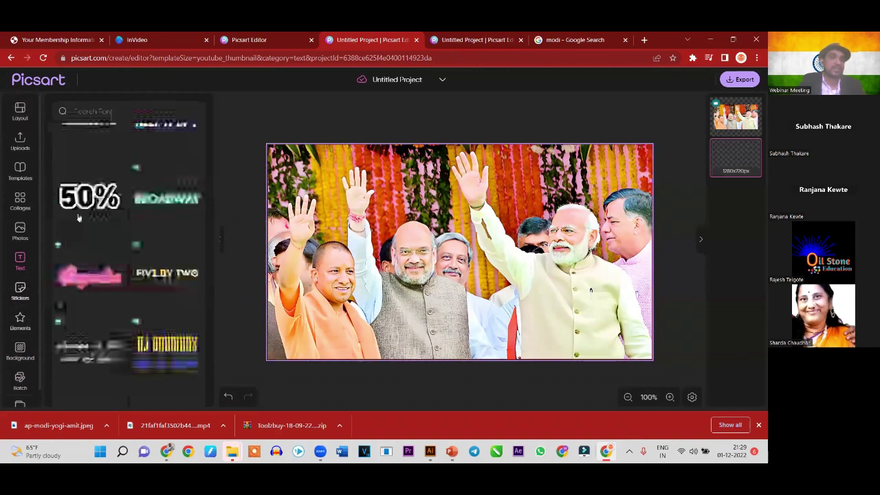
click(325, 183)
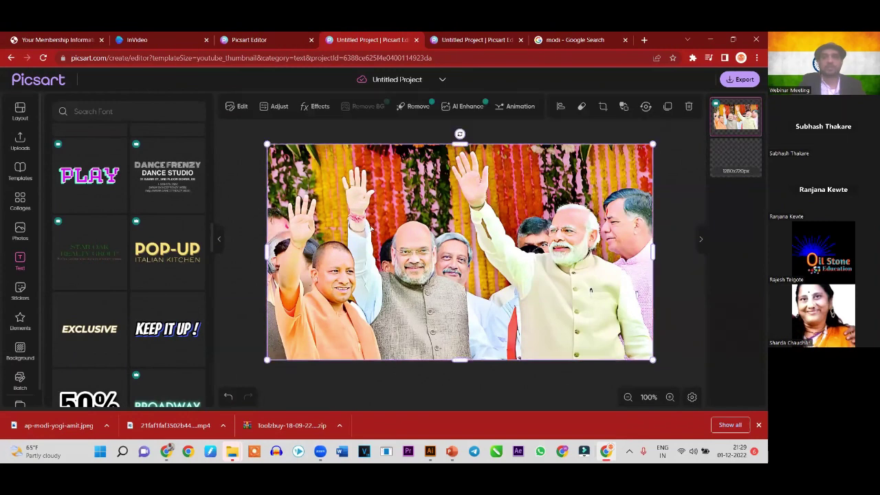
Try Pixelize, Motion Blur, Smart Blur and Lens Blur, reset to NONE, then list Light Filters
click(316, 110)
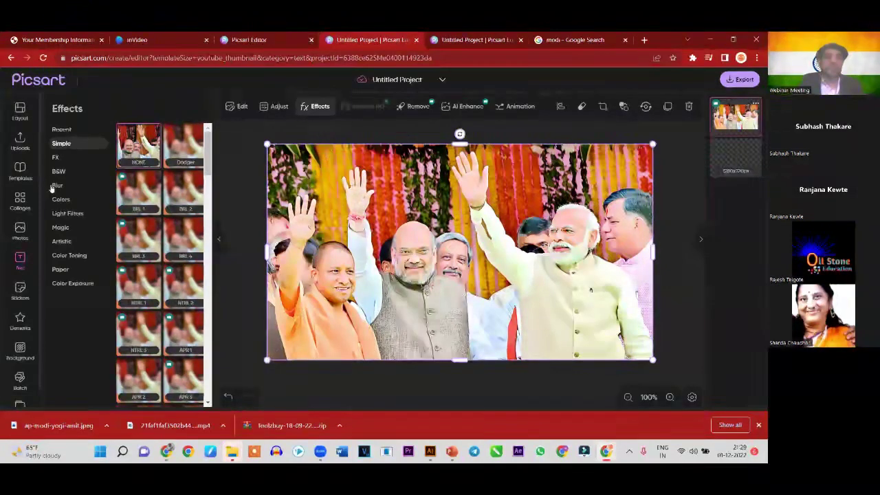
click(57, 186)
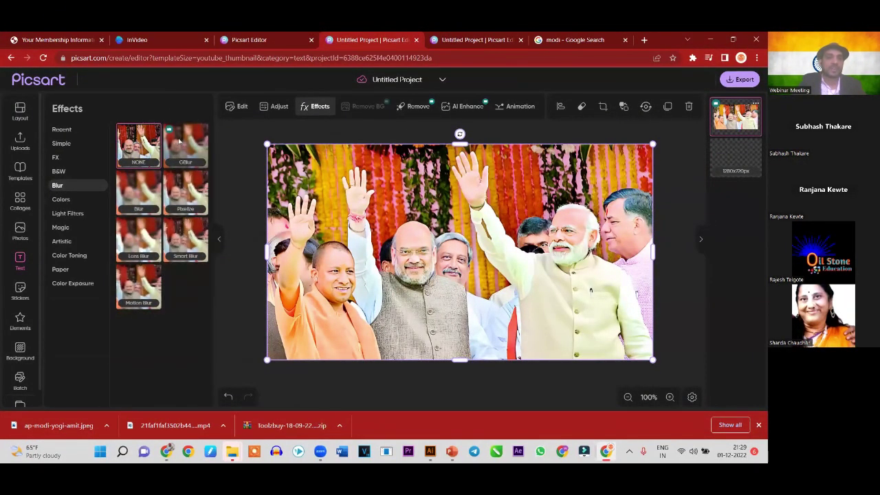
click(178, 141)
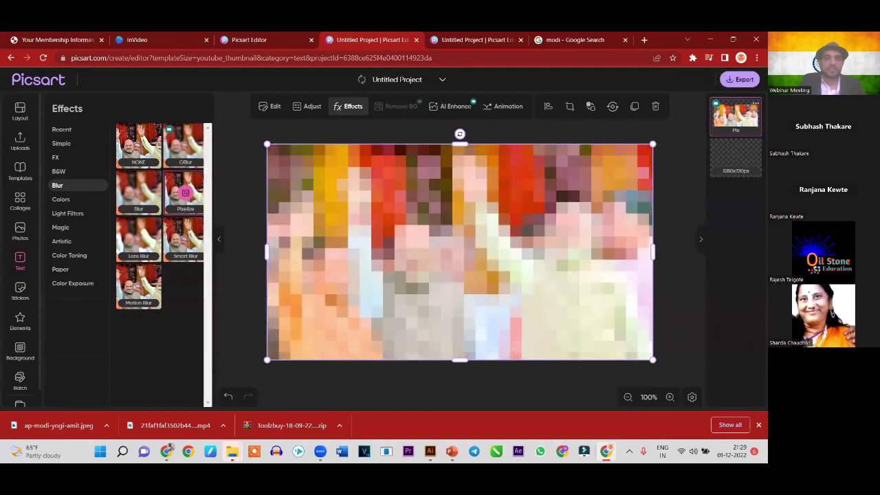
click(131, 292)
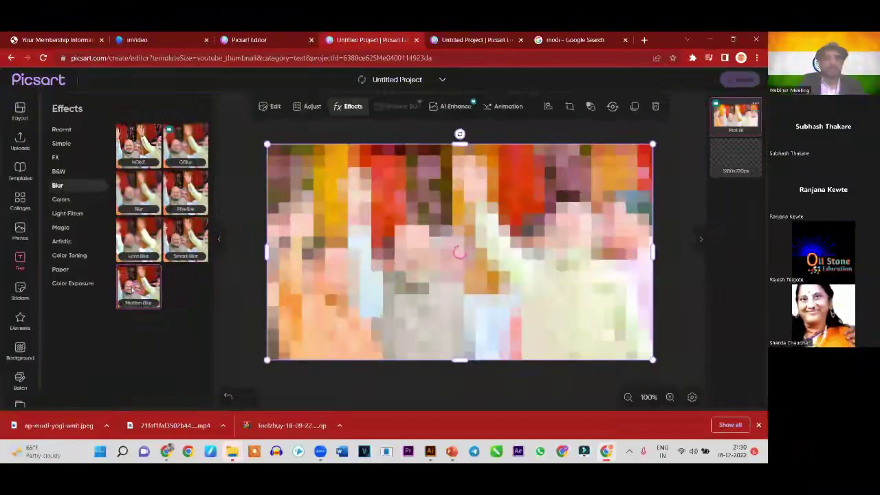
click(182, 238)
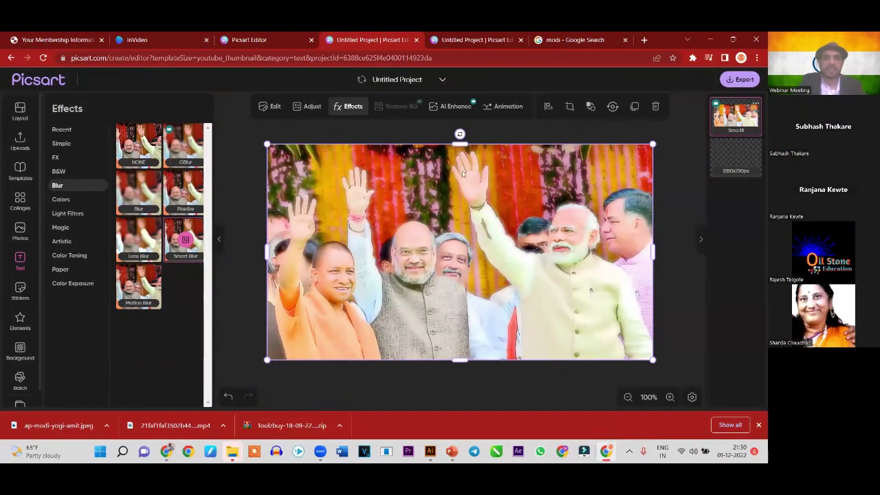
click(134, 236)
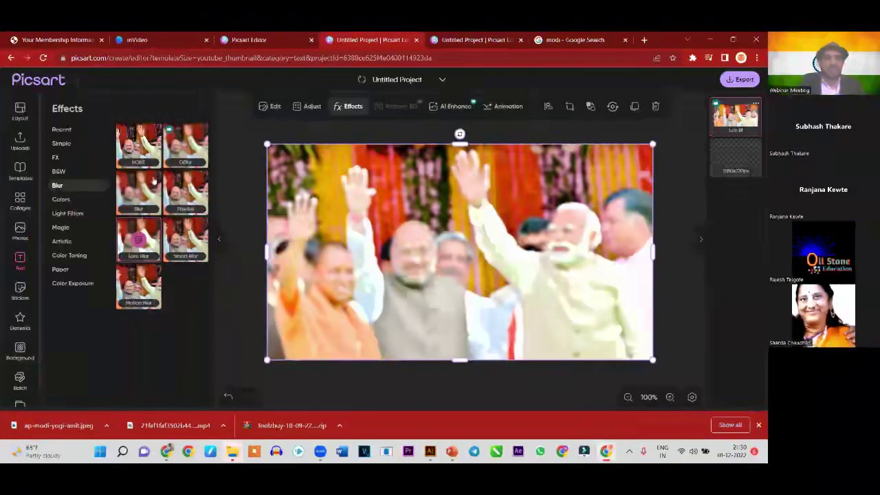
click(136, 144)
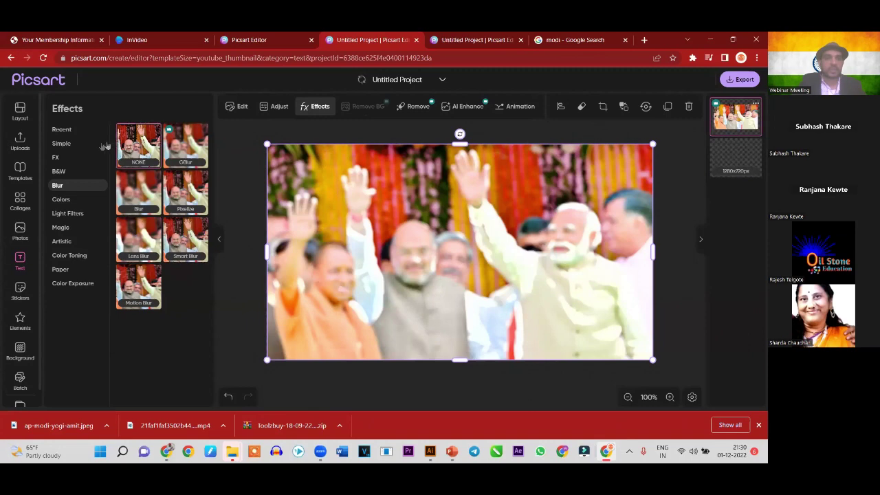
click(79, 215)
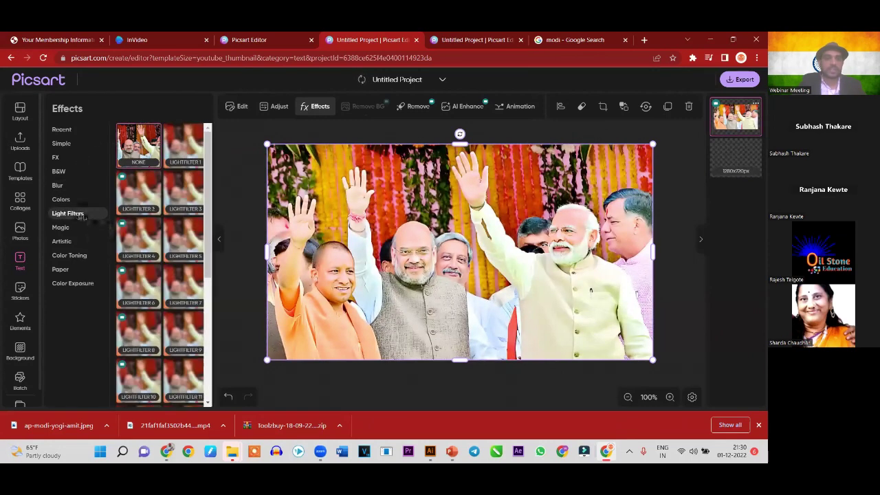
Try LIGHTFILTER 1 and 2, ending on the brighter pinkish-red filter, then list FX presets
click(191, 145)
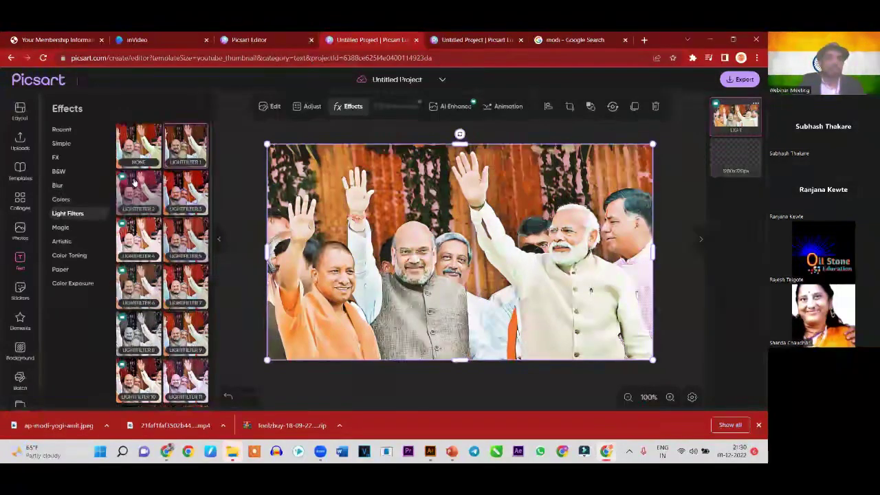
click(135, 180)
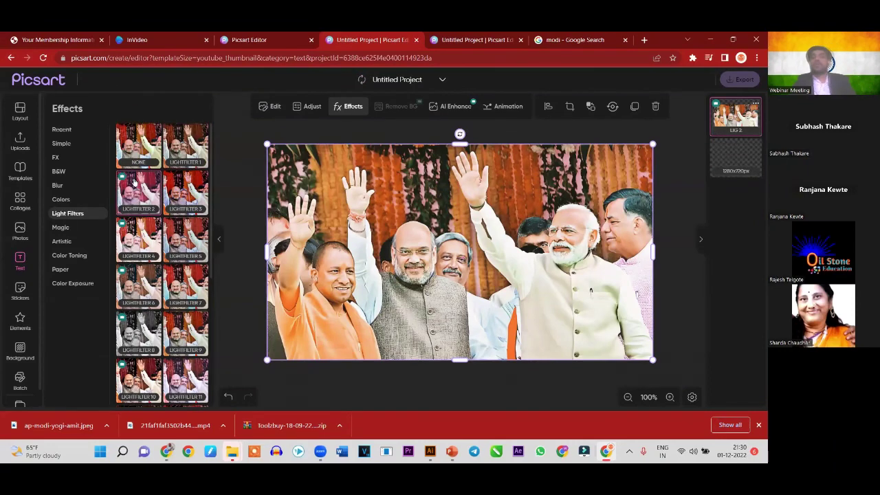
click(185, 332)
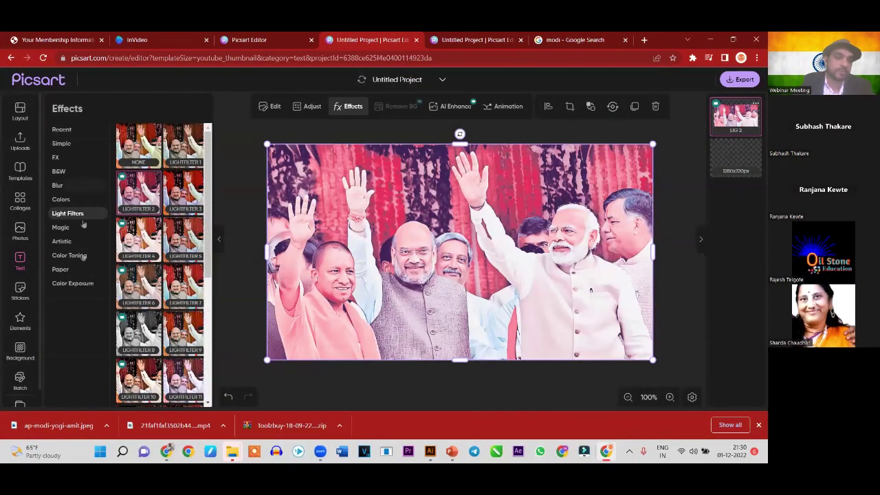
click(61, 161)
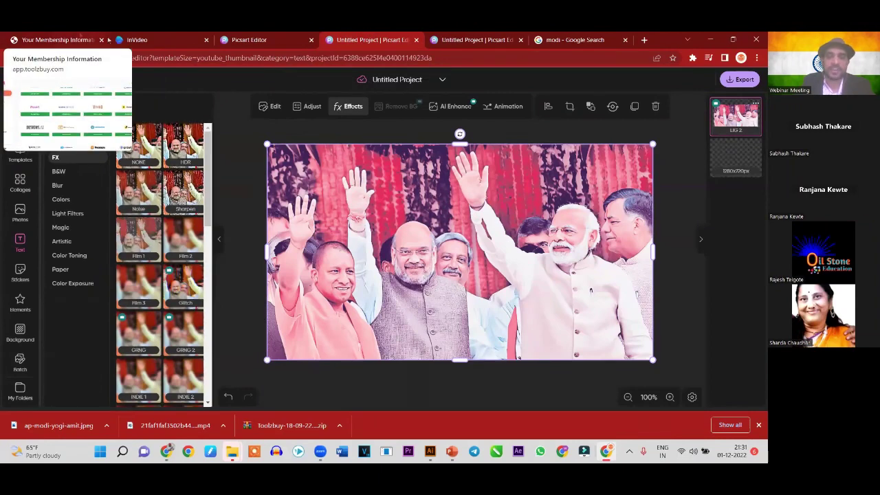
Glance at the Toolzbuy membership dashboard tab and return to the Picsart project
click(80, 36)
scroll(376, 246, down, 3)
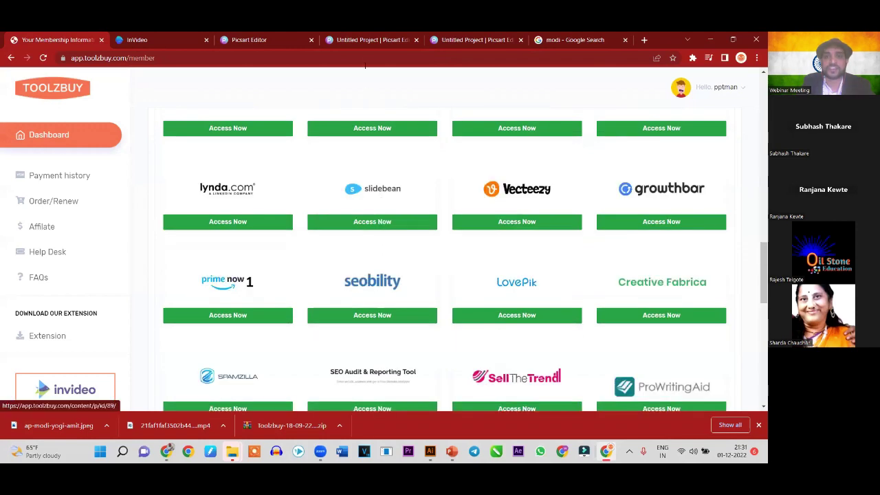
click(368, 40)
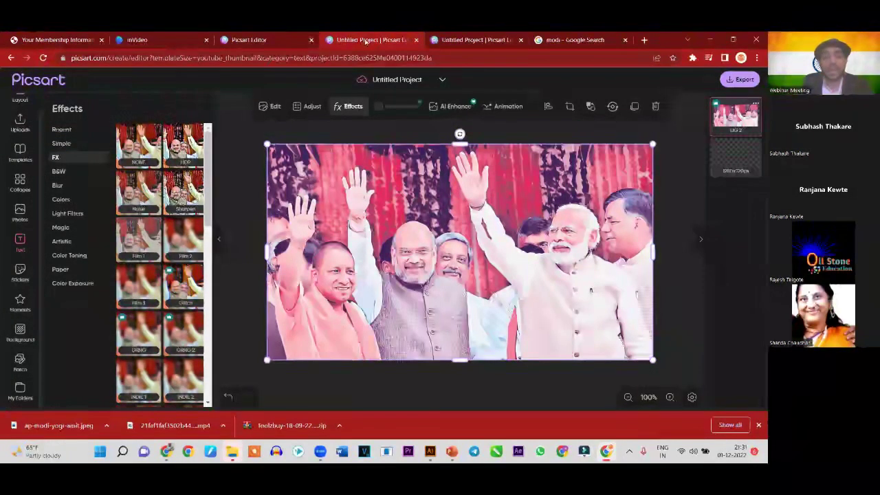
Close the second Picsart project, the image search tab and the extra Picsart Editor tabs
click(456, 39)
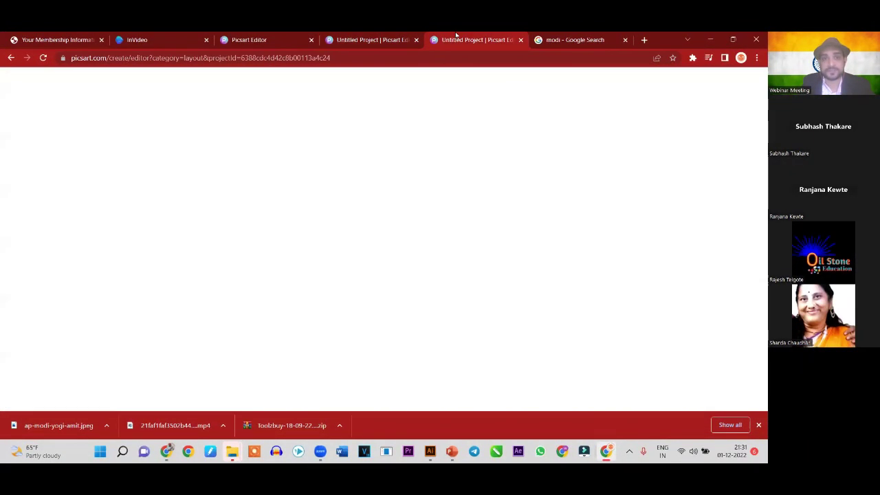
click(520, 40)
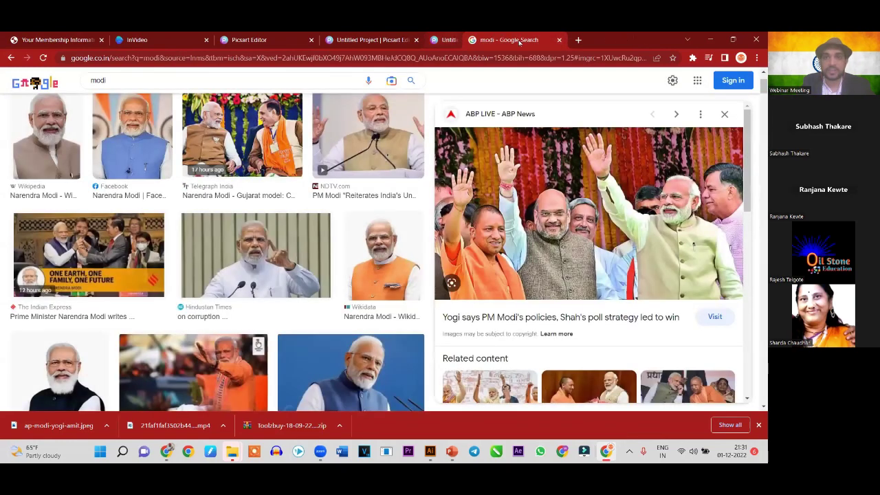
key(ctrl+w)
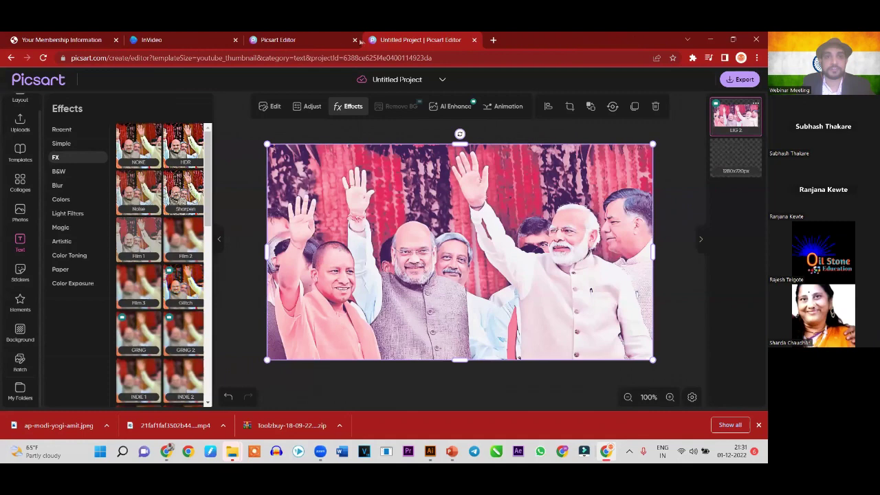
click(355, 40)
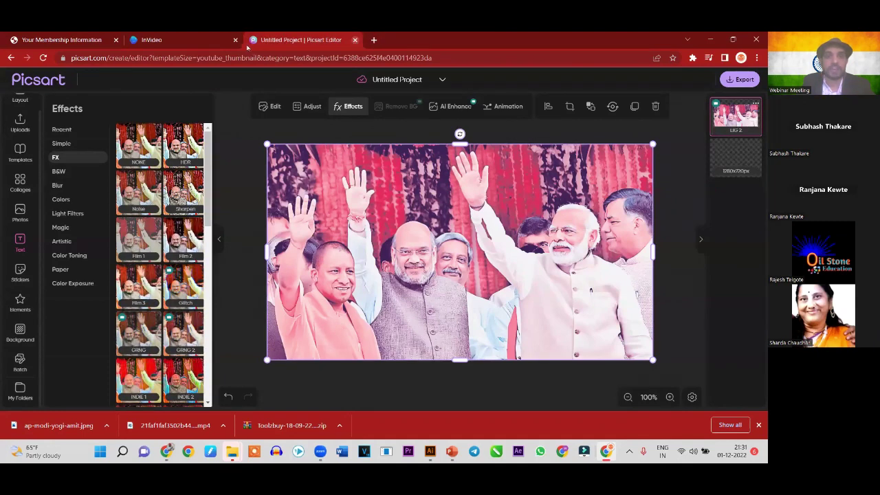
key(ctrl+w)
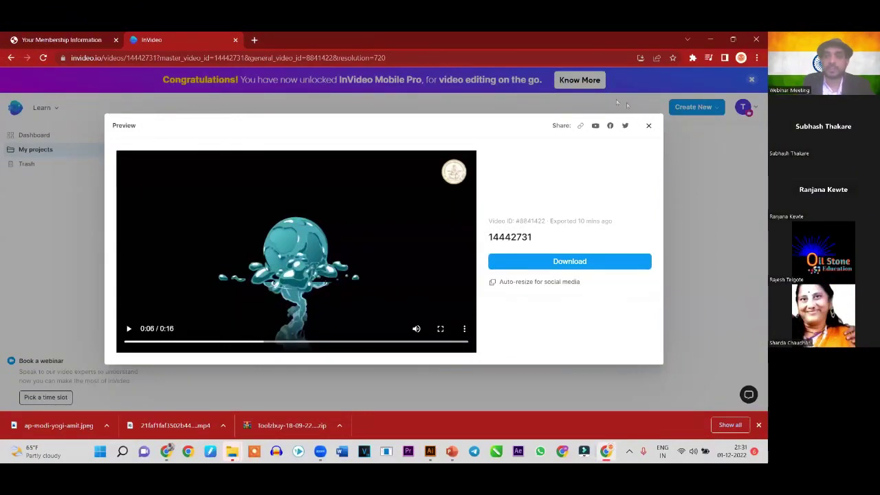
Close the video preview, browse the Dashboard's Text to video templates, then go to Stock media
click(649, 125)
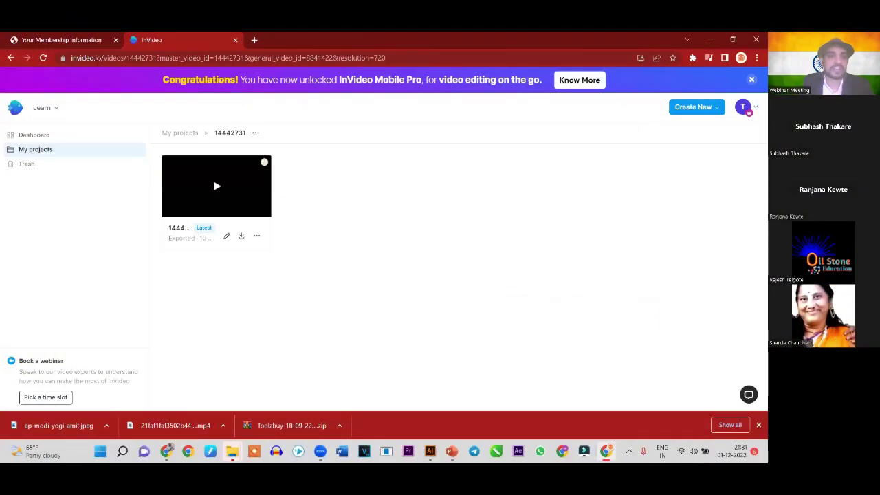
click(43, 138)
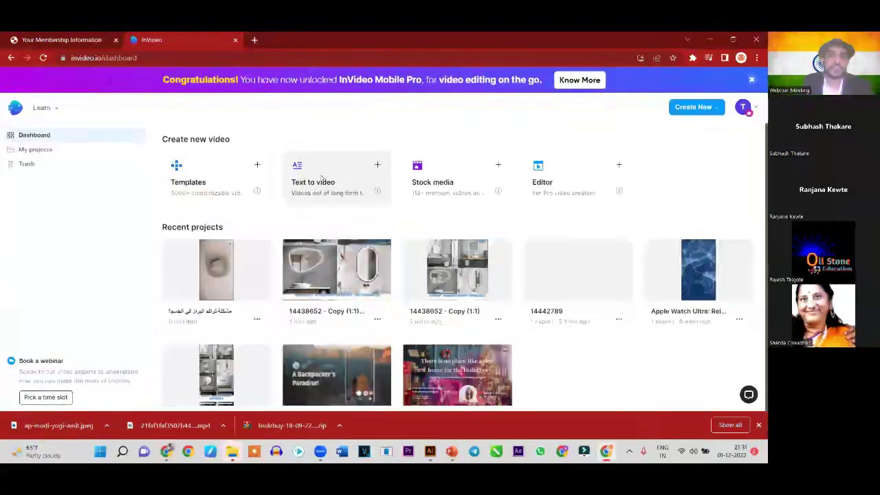
click(322, 179)
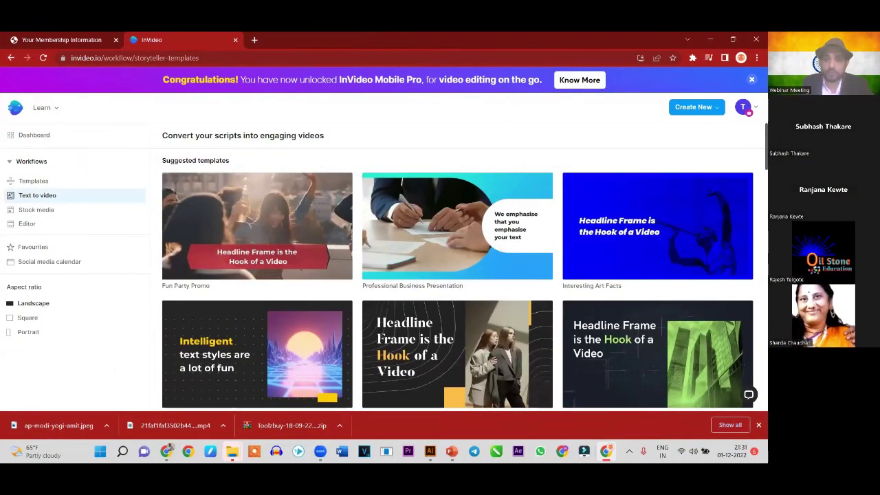
scroll(636, 249, down, 1)
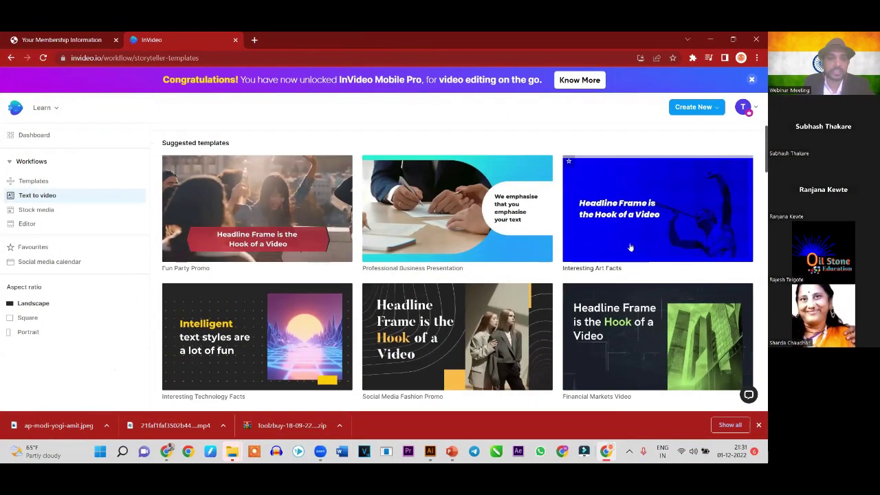
scroll(577, 240, up, 1)
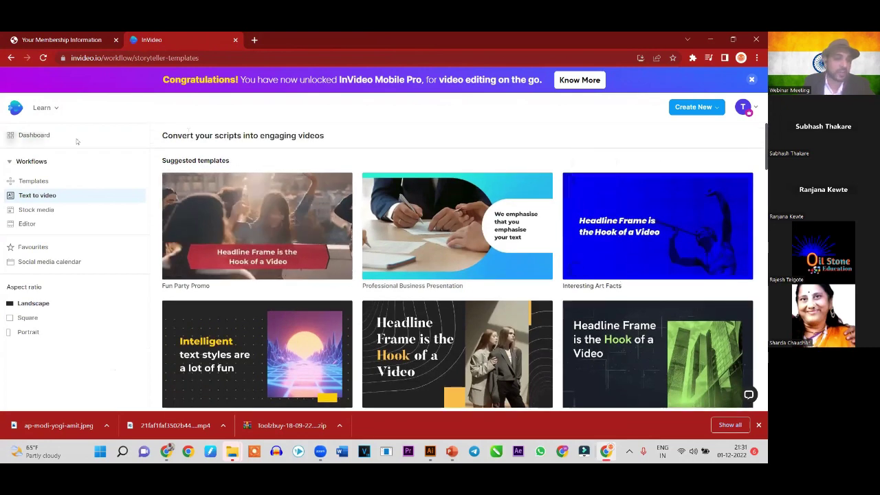
click(44, 210)
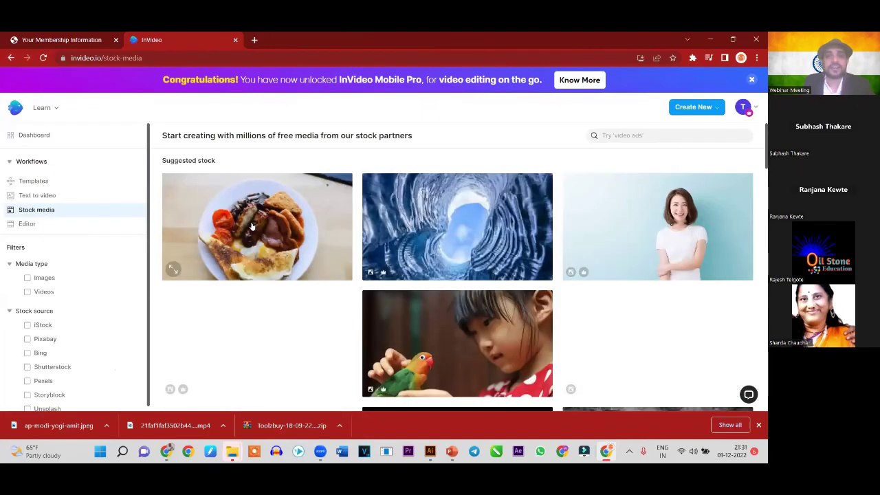
scroll(351, 254, down, 2)
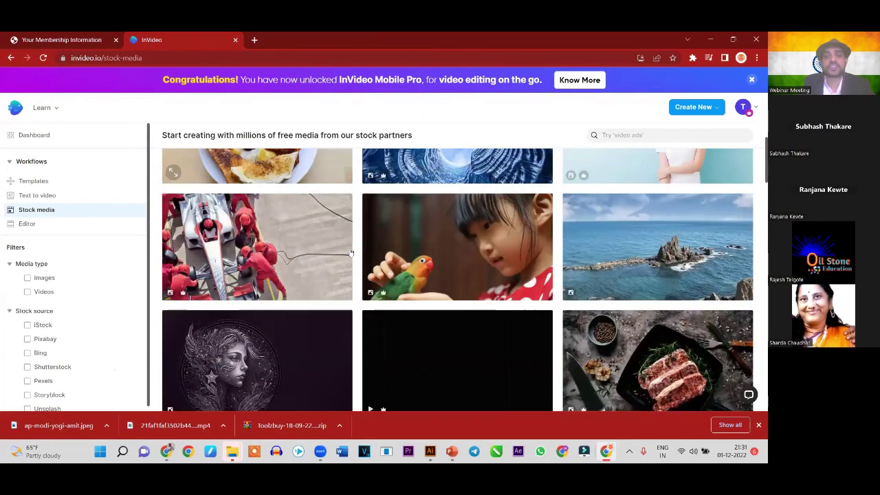
scroll(260, 235, down, 3)
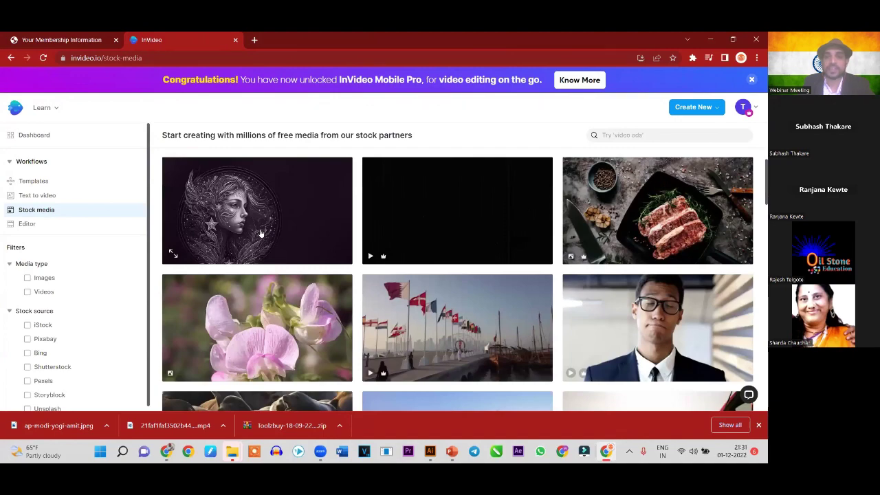
scroll(261, 234, down, 5)
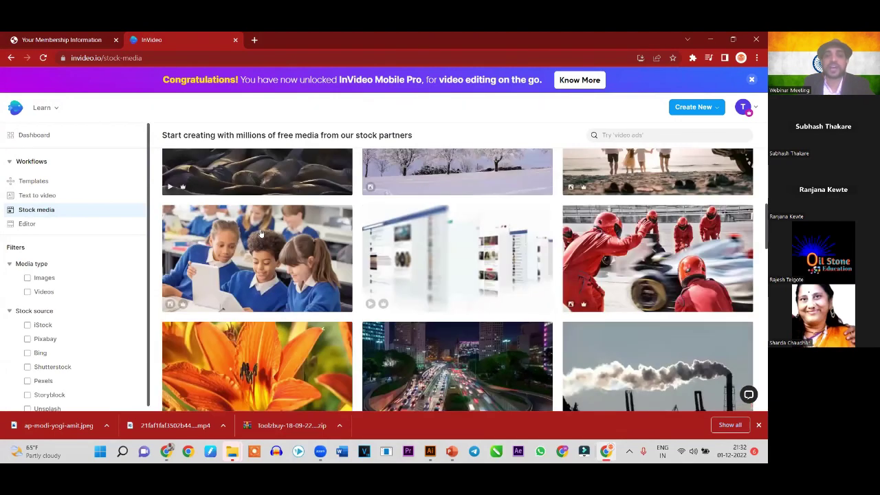
scroll(262, 235, down, 4)
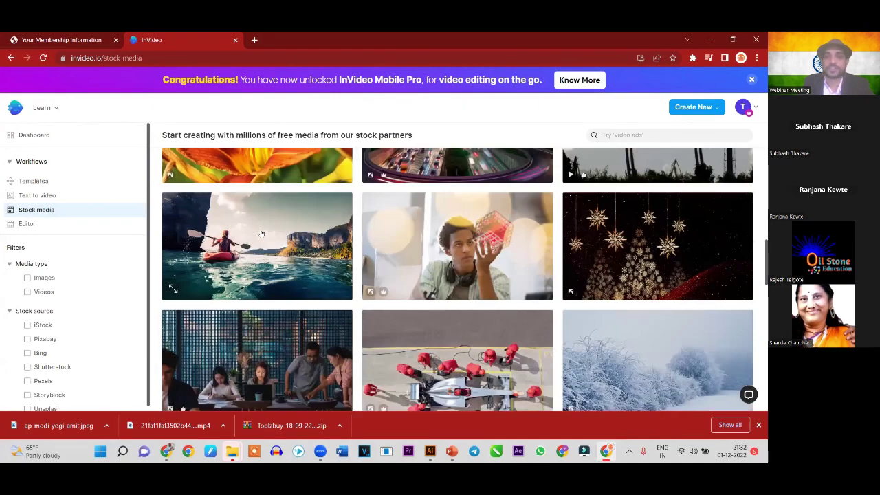
scroll(262, 234, down, 5)
scroll(261, 235, down, 4)
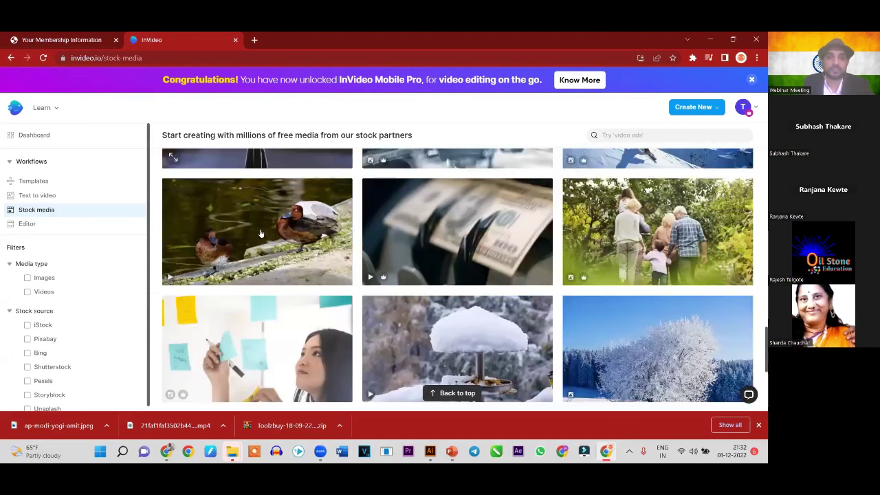
scroll(261, 235, down, 3)
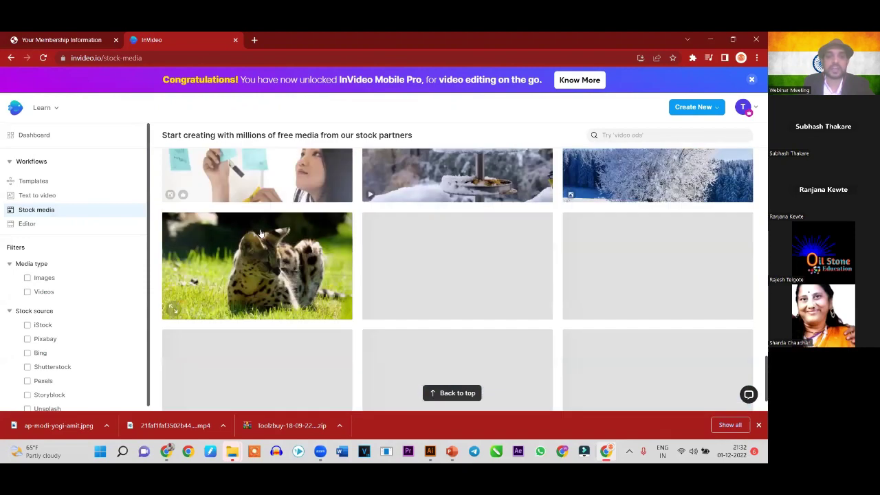
scroll(262, 235, down, 2)
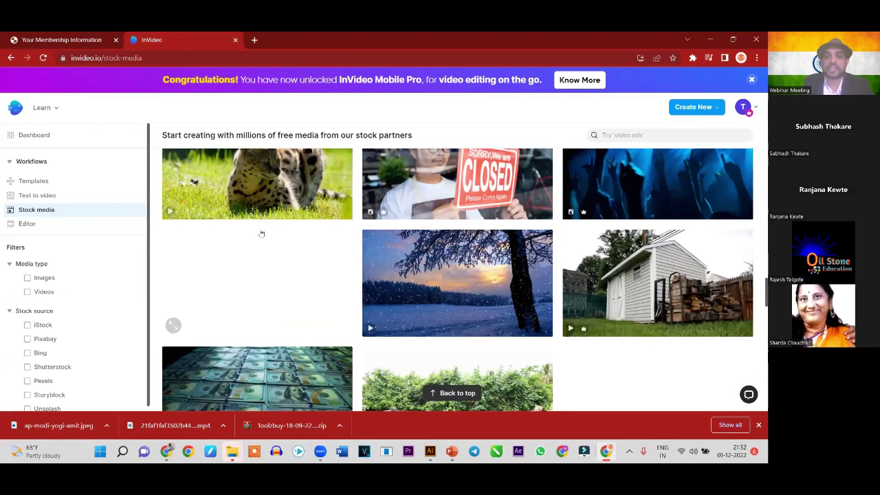
scroll(261, 234, down, 2)
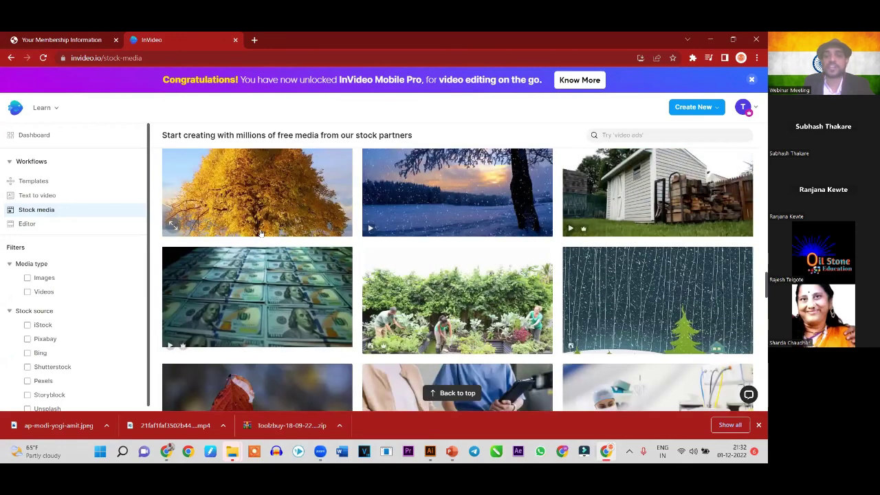
scroll(261, 235, up, 1)
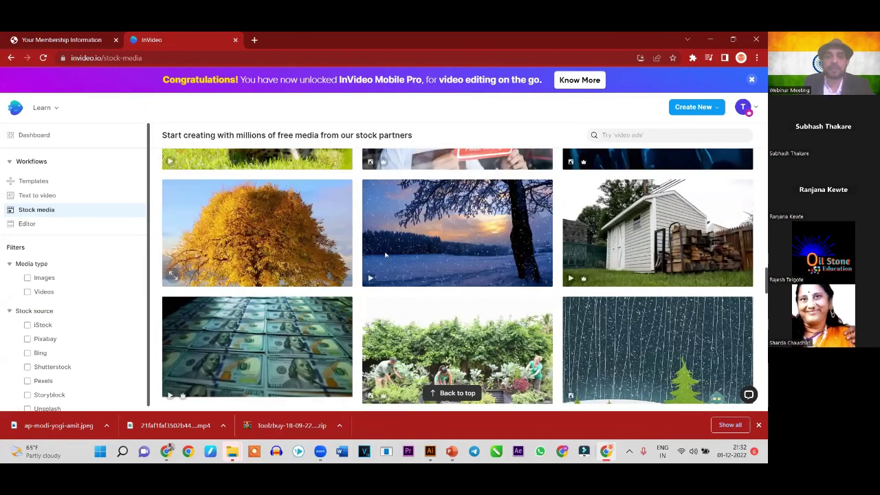
click(377, 283)
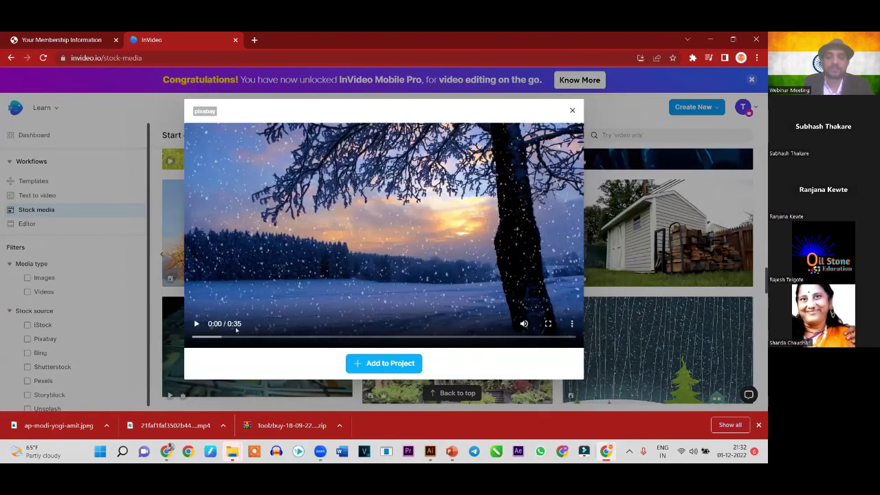
click(197, 324)
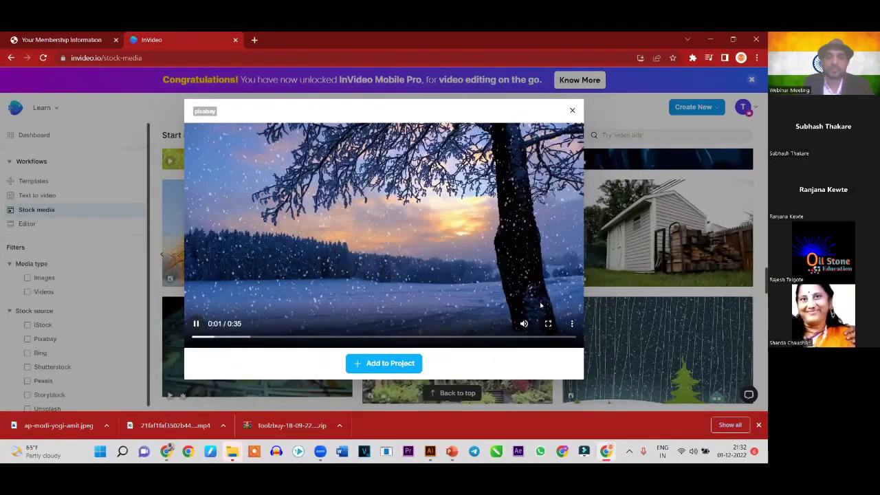
click(549, 324)
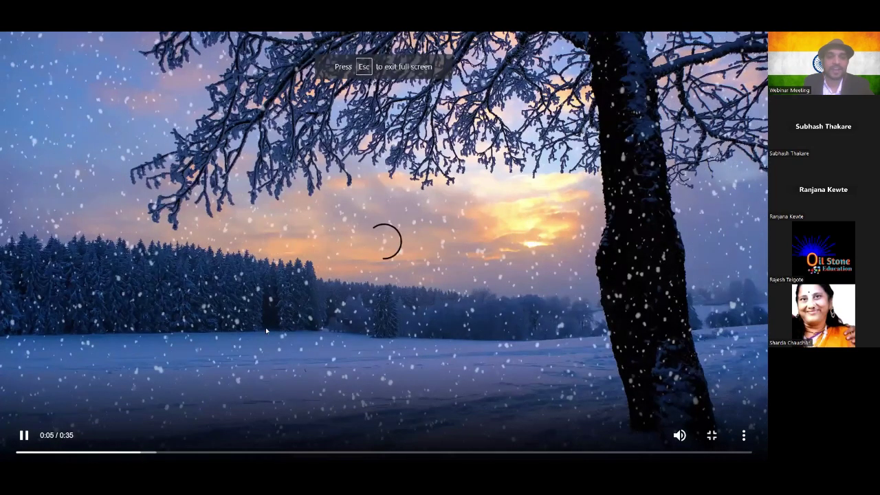
key(Escape)
click(195, 324)
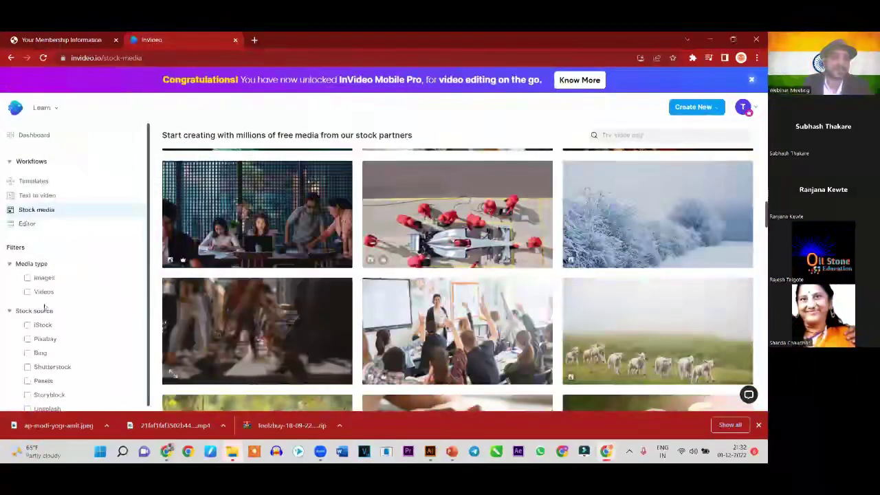
click(39, 344)
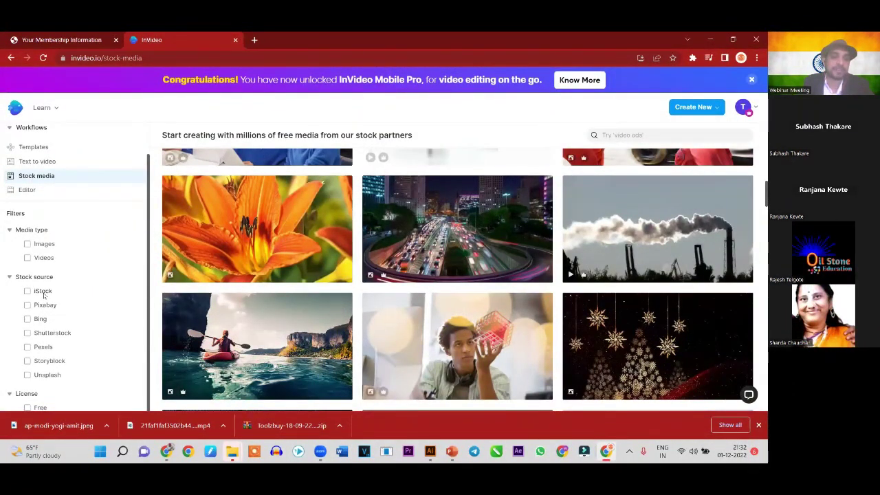
scroll(34, 370, down, 1)
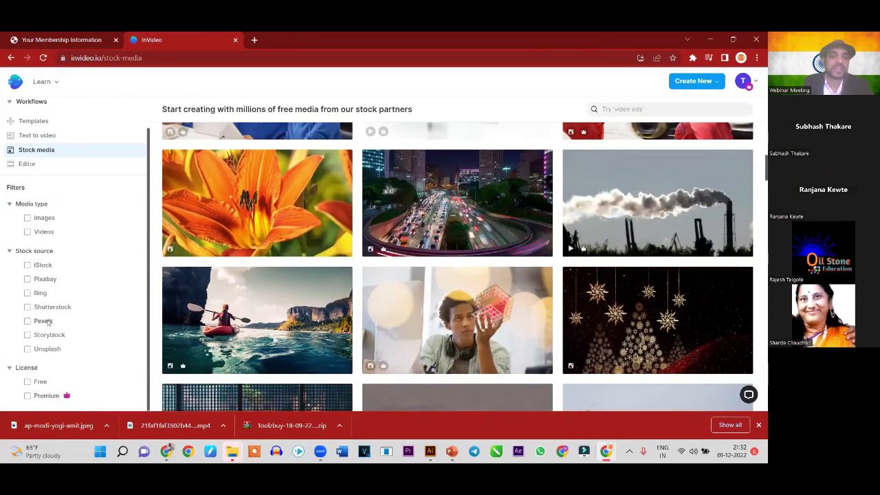
scroll(49, 322, up, 1)
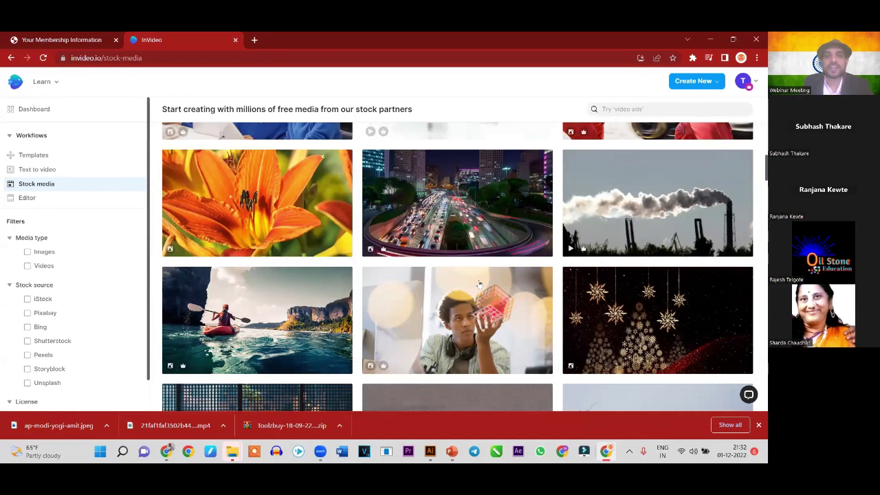
scroll(479, 284, up, 5)
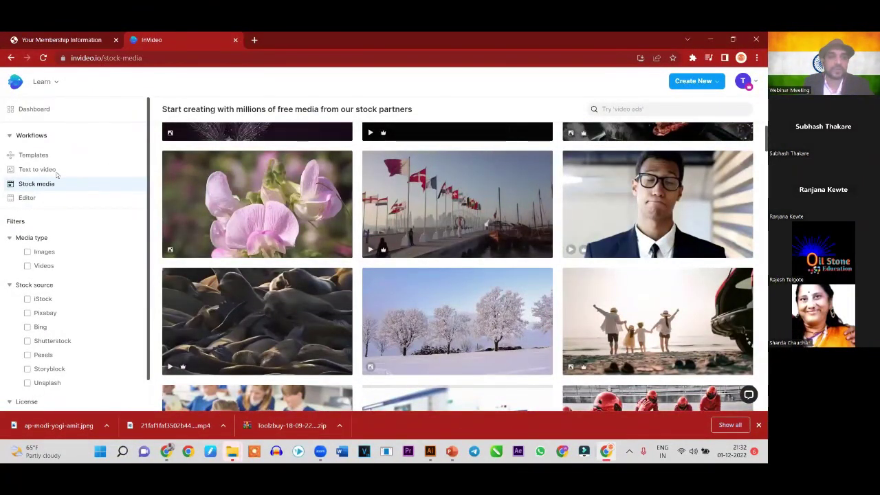
scroll(53, 173, up, 3)
click(53, 173)
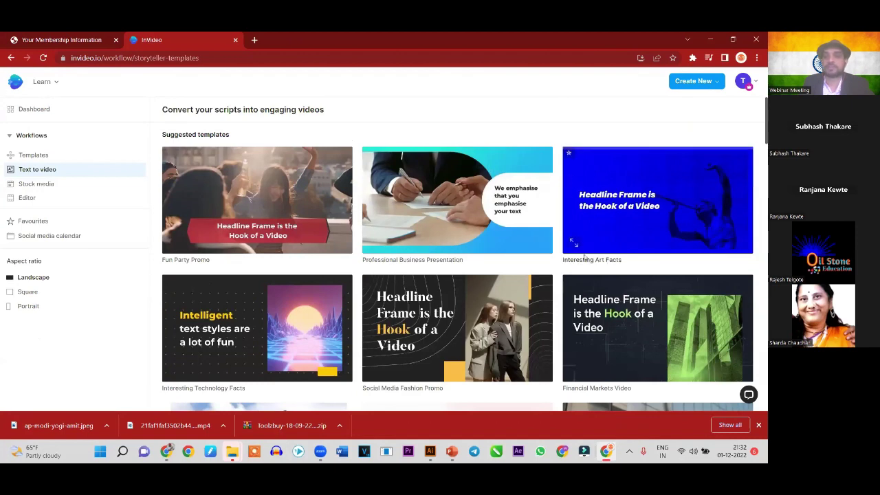
Start a new video from the Elegant Jewellery Slideshow template
scroll(643, 322, down, 2)
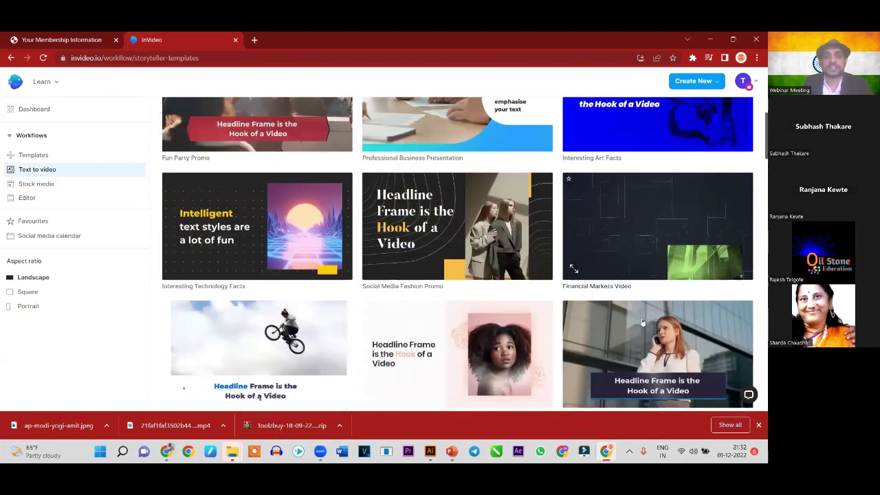
scroll(643, 321, down, 1)
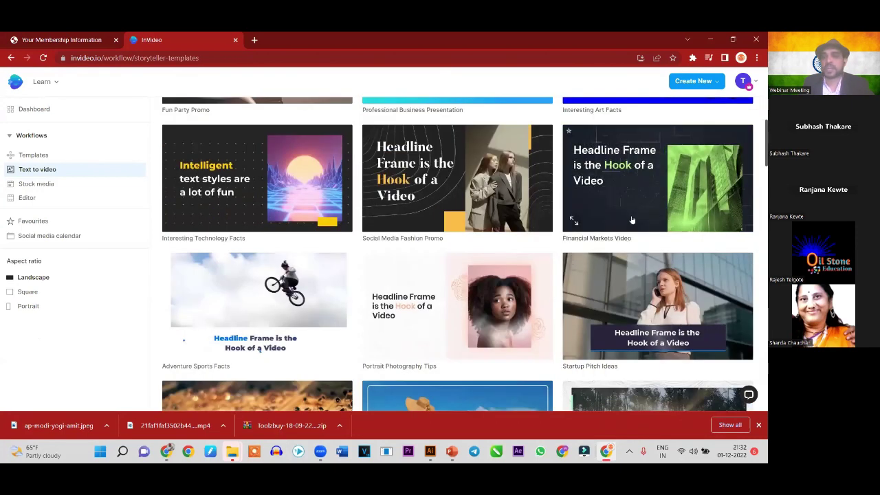
scroll(632, 219, up, 2)
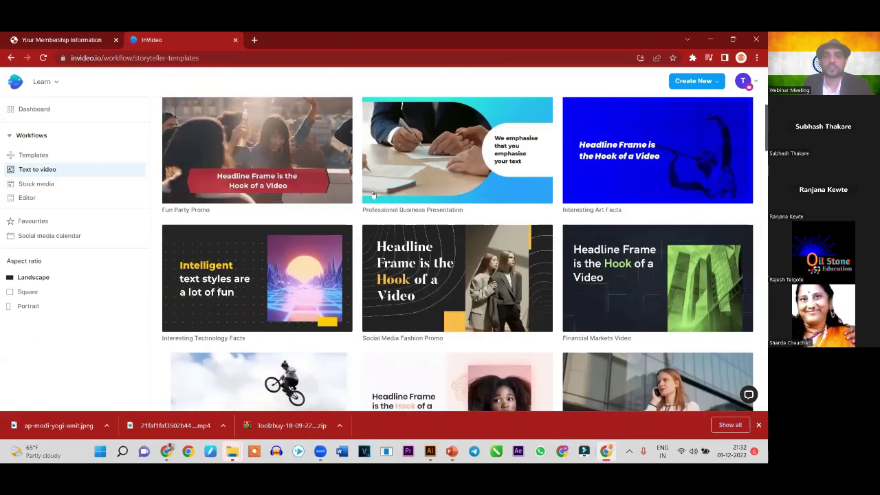
scroll(372, 195, down, 6)
scroll(372, 195, down, 1)
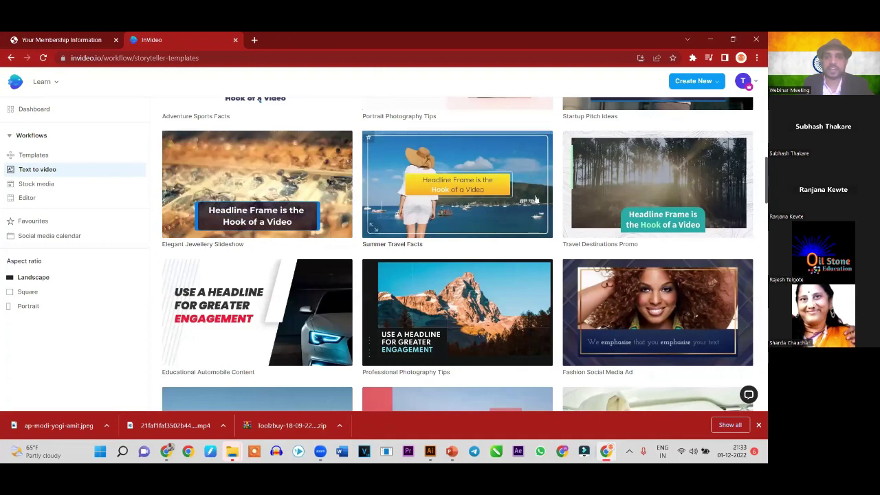
click(282, 181)
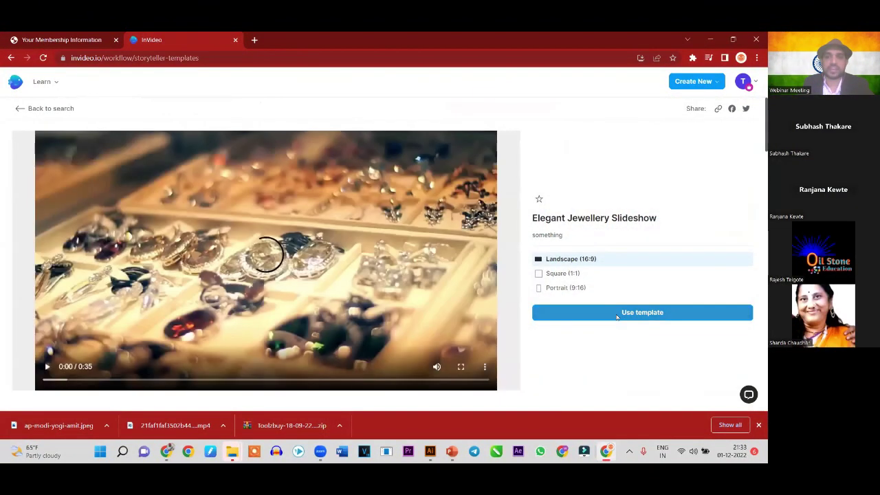
click(616, 313)
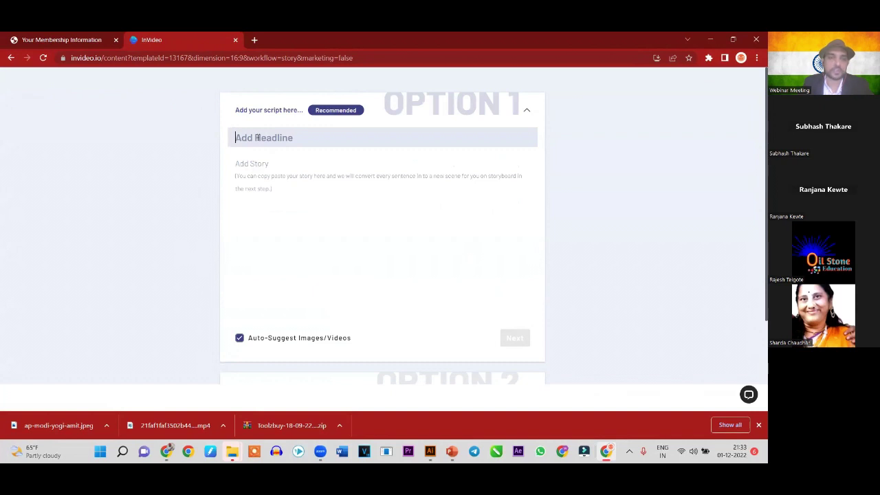
Focus the story and headline script fields, then open a new blank browser tab
click(263, 168)
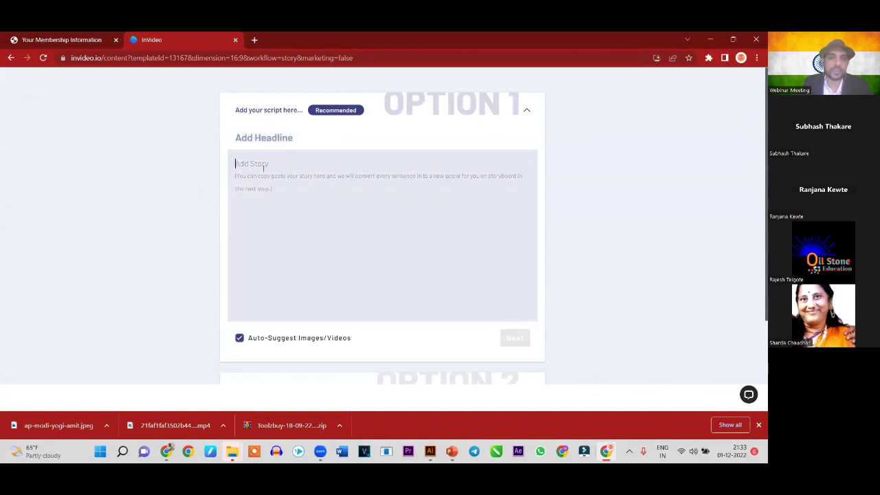
click(264, 138)
click(254, 40)
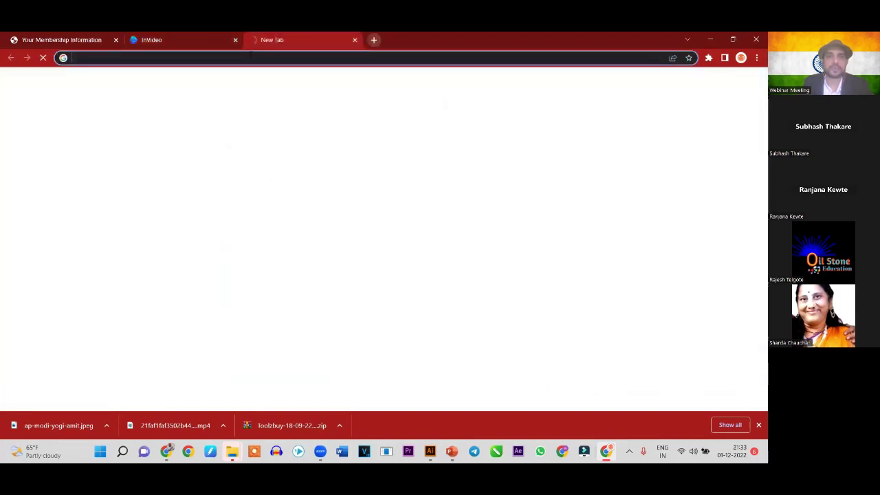
Google '10 things to avoid in life' and open the Lifehack article on pursuing happiness
text(google.co.in)
key(Return)
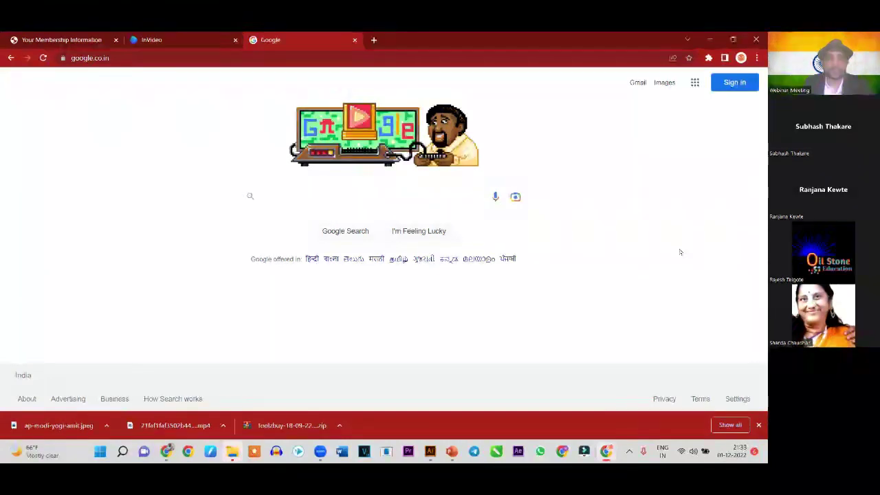
text(10 t)
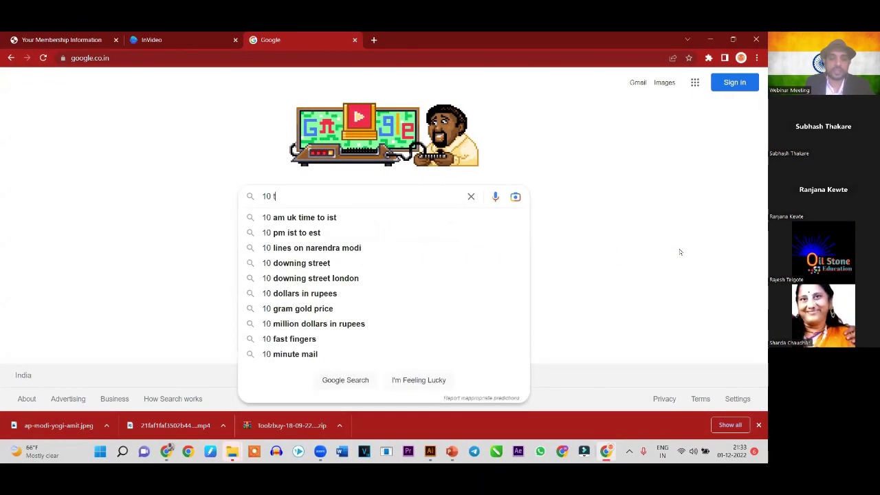
text(hings to avoid)
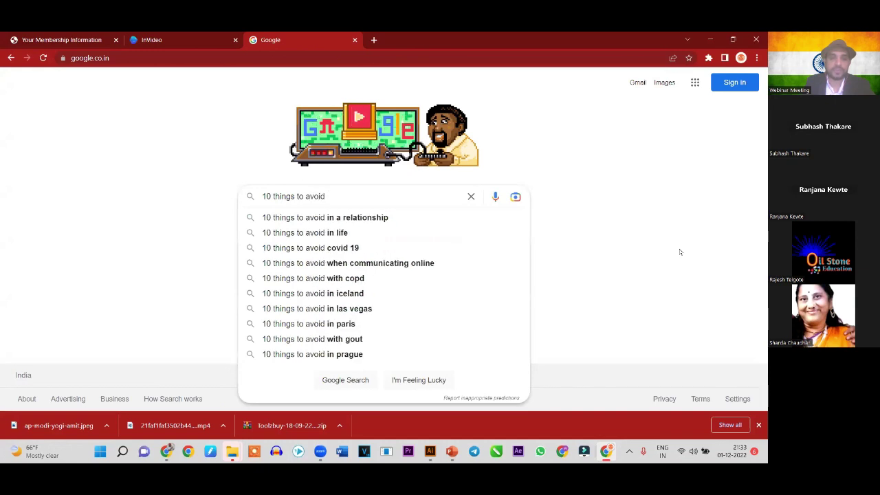
click(345, 233)
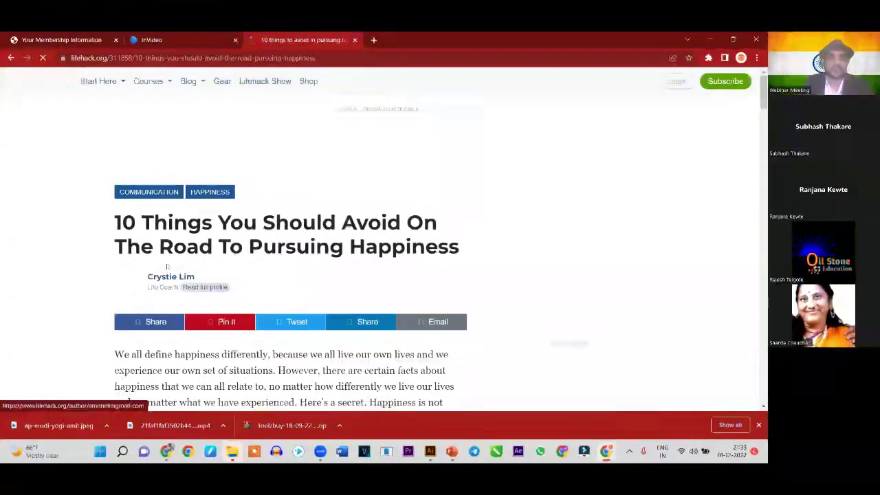
scroll(270, 259, down, 3)
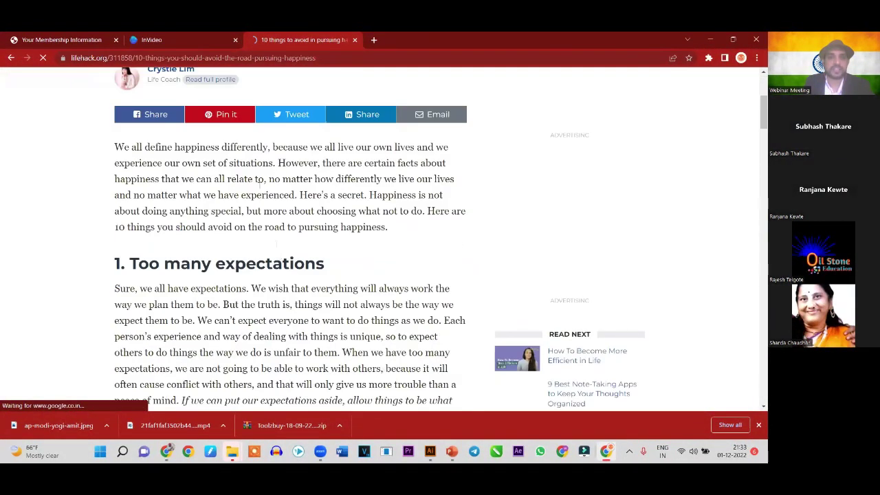
scroll(276, 243, down, 2)
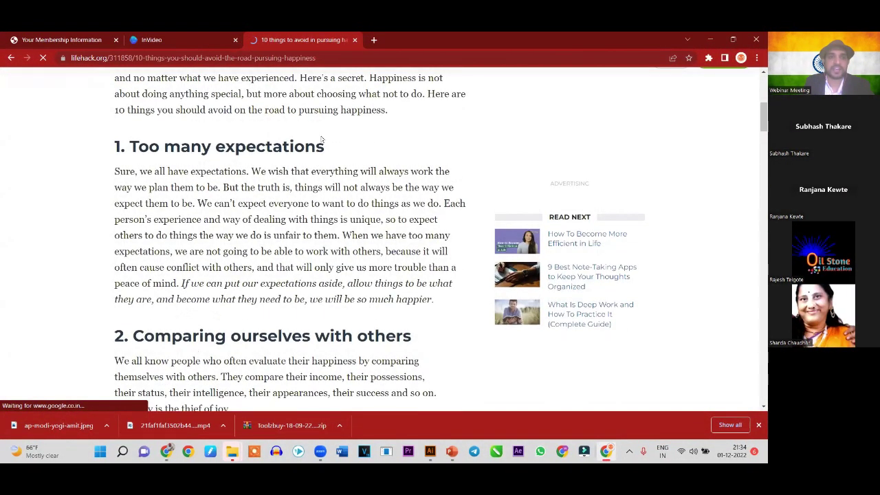
Paste the article title into InVideo's Add Headline field
scroll(296, 157, up, 3)
scroll(294, 158, up, 2)
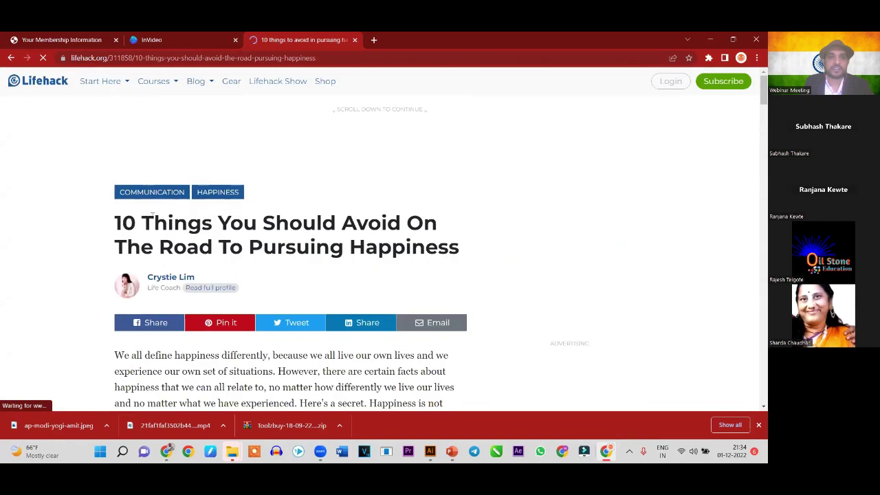
mouse_move(153, 224)
mouse_down()
mouse_move(112, 224)
mouse_move(461, 249)
mouse_up()
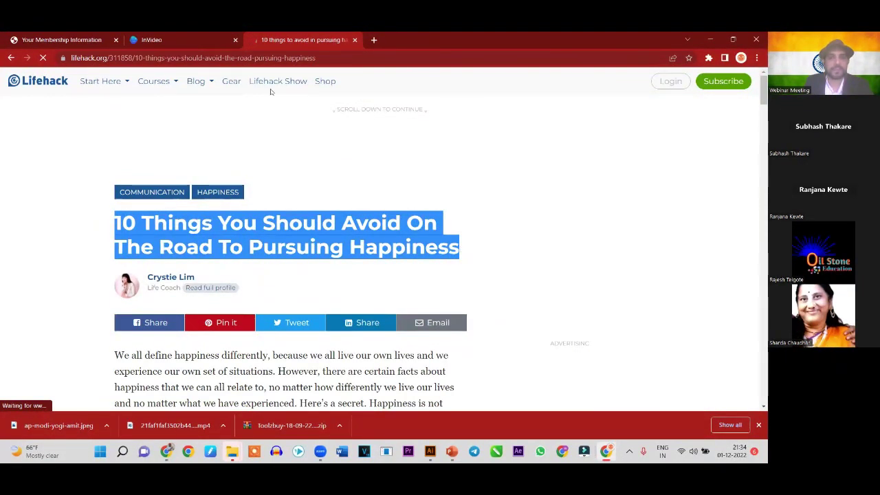
click(181, 35)
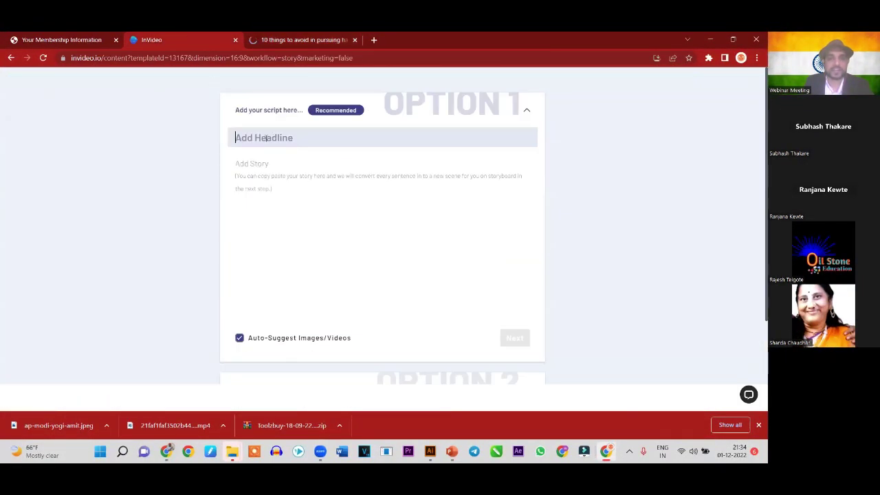
text(10 Things You Should Avoid On The Road To Pursuing Happiness)
Dismiss the signup popup and paste '1. Too many expectations' into the story
click(311, 40)
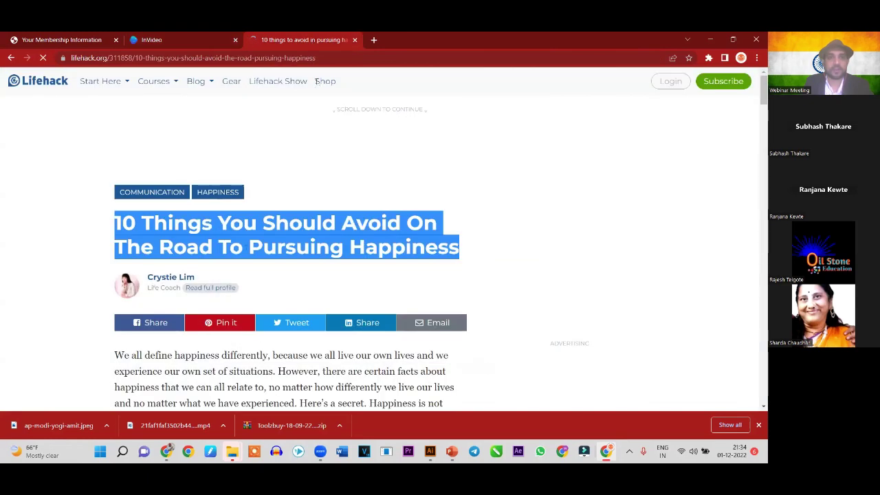
scroll(240, 266, down, 3)
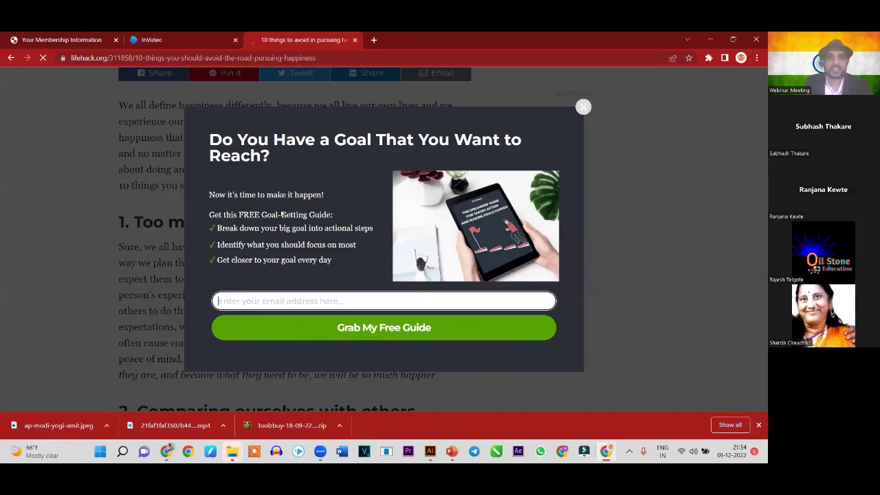
key(Escape)
drag(331, 221, 114, 221)
key(ctrl+c)
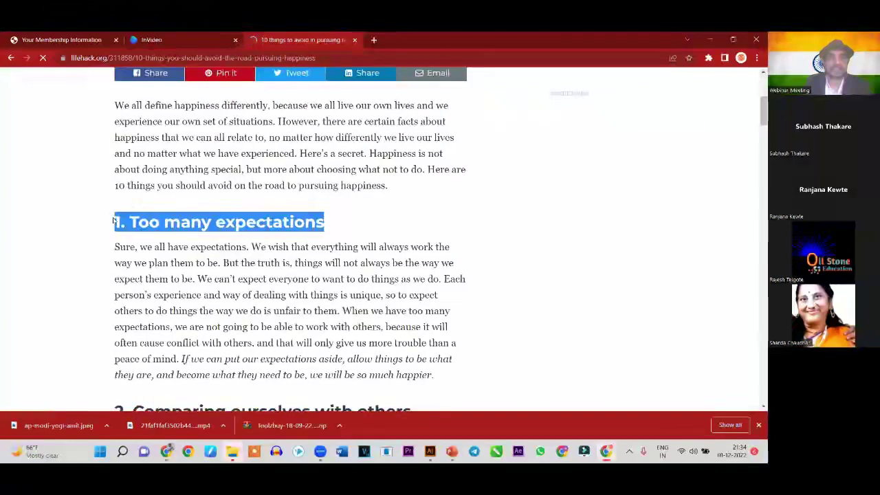
click(177, 36)
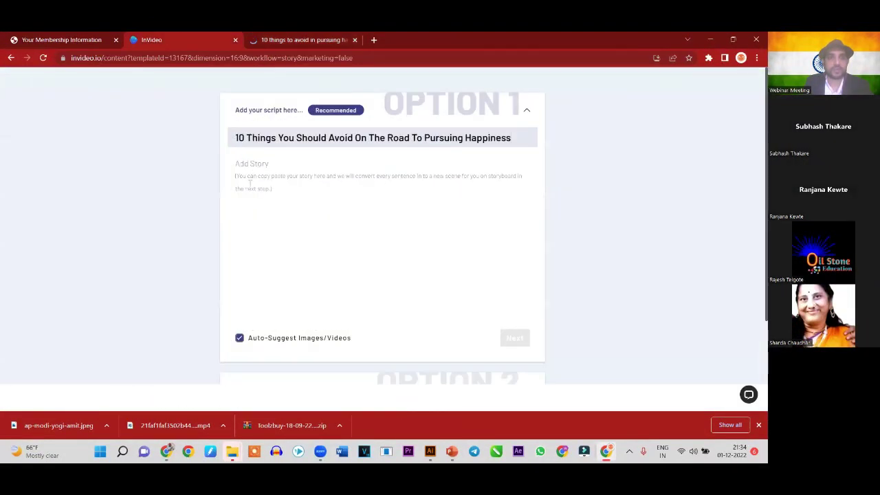
click(244, 169)
key(ctrl+v)
Add '2. Comparing ourselves with others' on a new line in the story
scroll(253, 178, down, 1)
scroll(254, 178, up, 1)
key(ctrl+Tab)
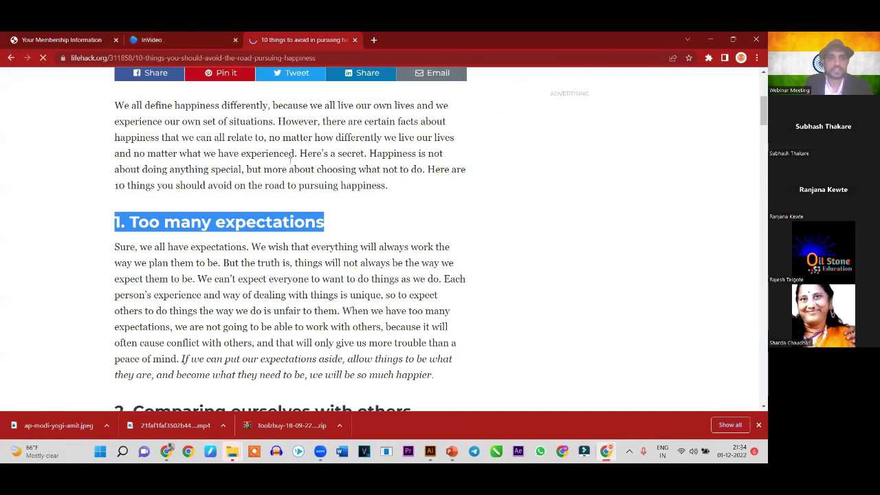
scroll(104, 158, down, 3)
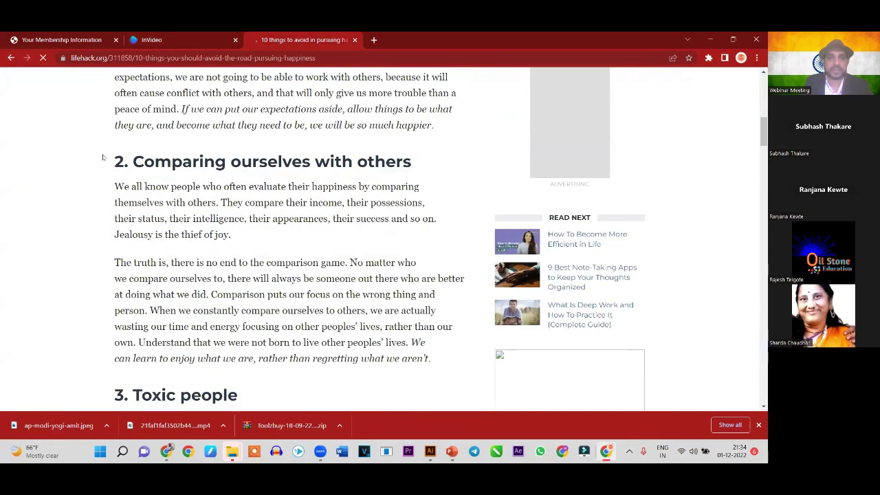
click(155, 36)
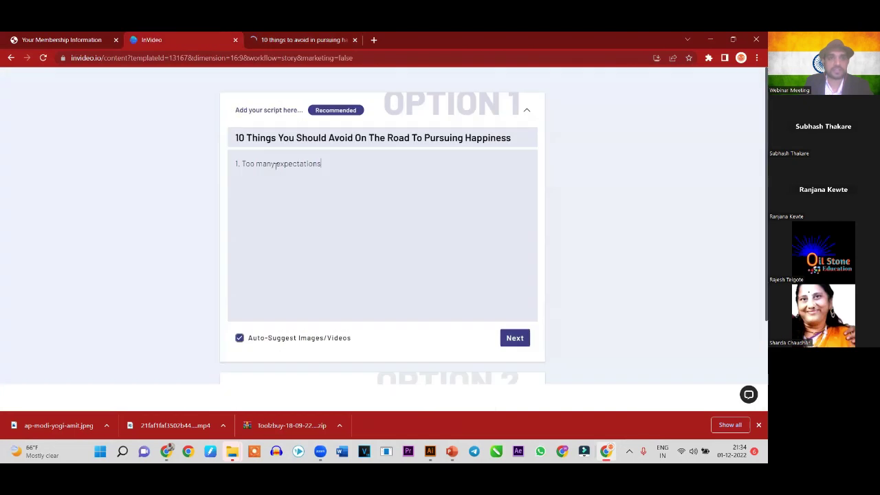
key(Return)
text(2. Comparing ourselves with others)
click(303, 39)
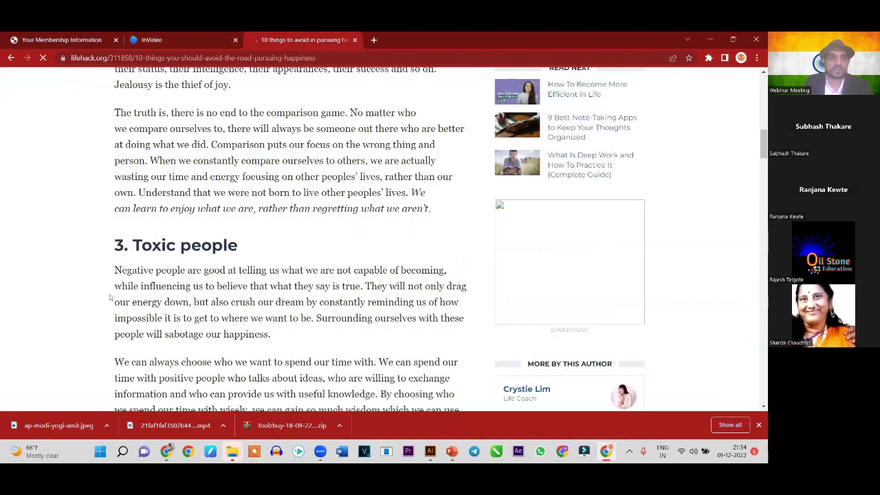
Copy the next article headings into the story, through '6. Suppressing emotions'
key(ctrl+shift+Tab)
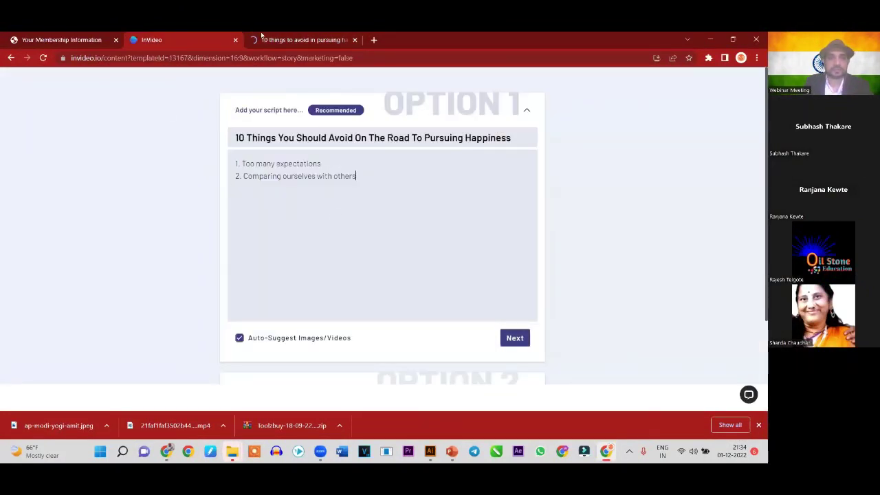
key(ctrl+Tab)
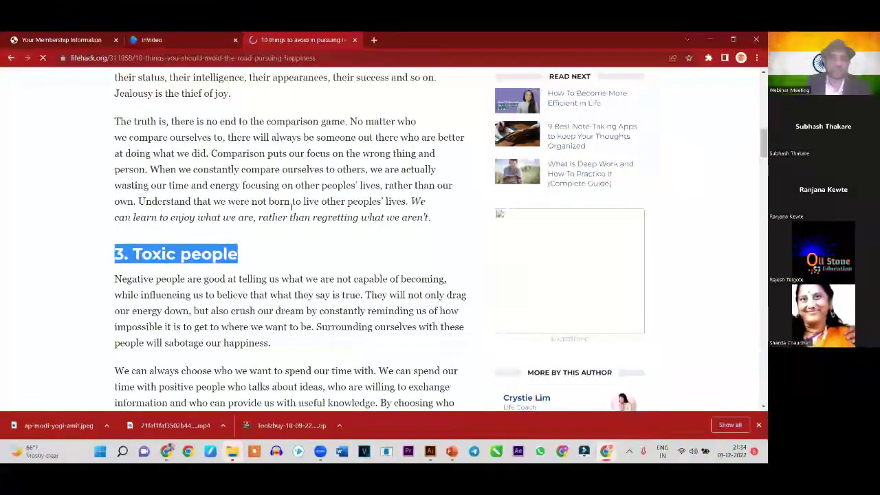
scroll(222, 311, down, 5)
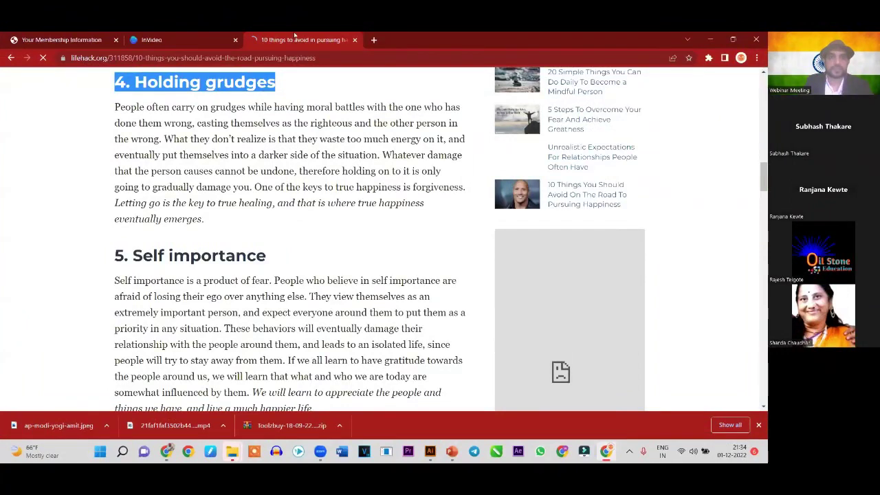
scroll(318, 242, down, 3)
drag(318, 242, 301, 243)
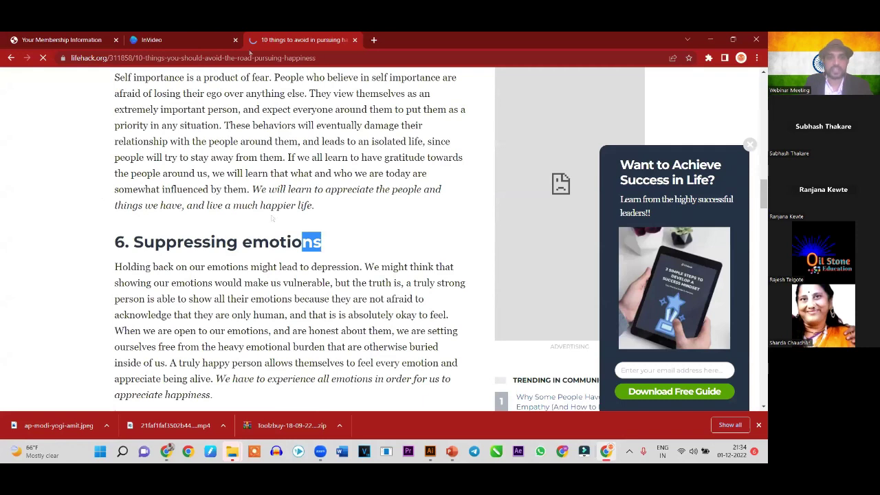
triple_click(267, 242)
scroll(267, 255, down, 2)
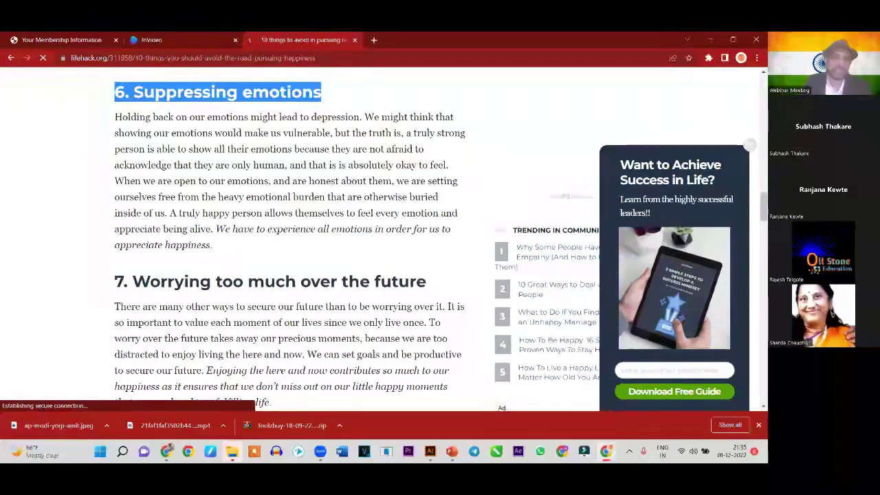
Add the remaining headings, '9. Blaming' through '10. Rushing', to the story
key(ctrl+shift+Tab)
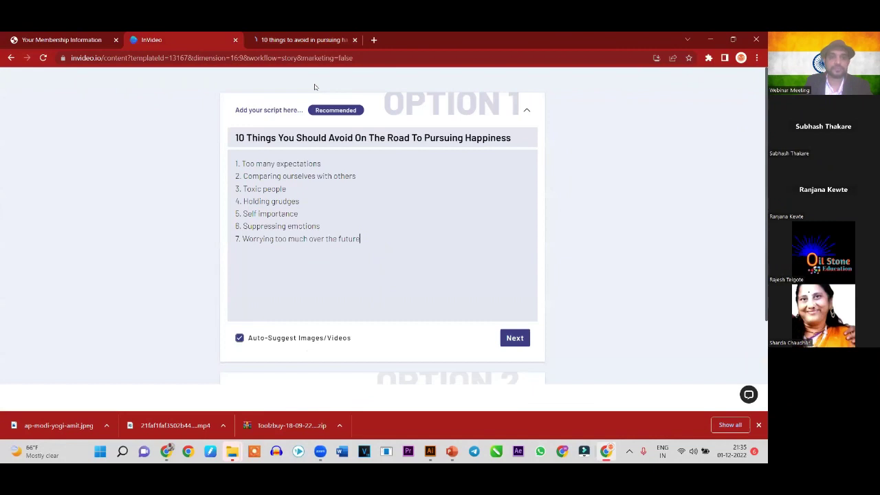
key(ctrl+Tab)
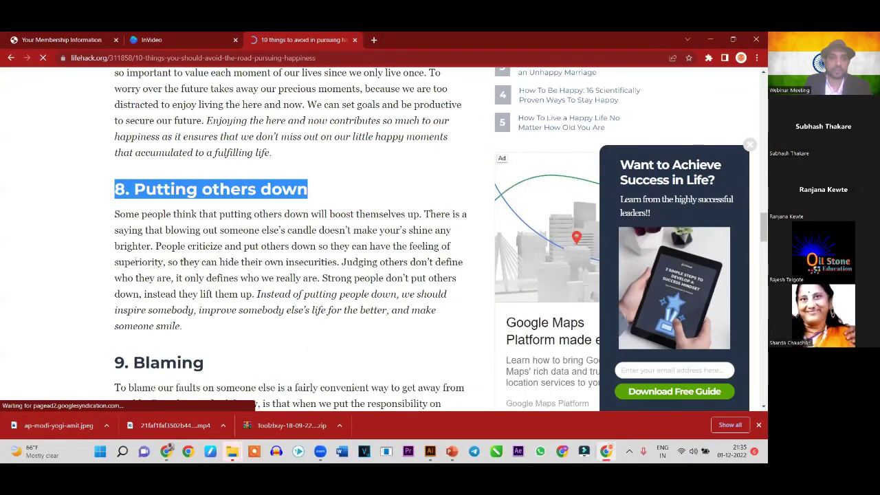
scroll(107, 262, down, 2)
double_click(168, 263)
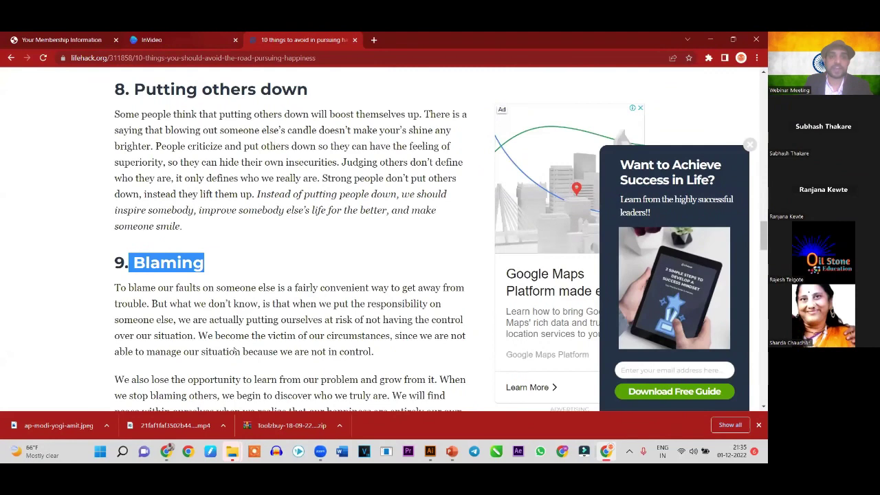
scroll(213, 187, down, 4)
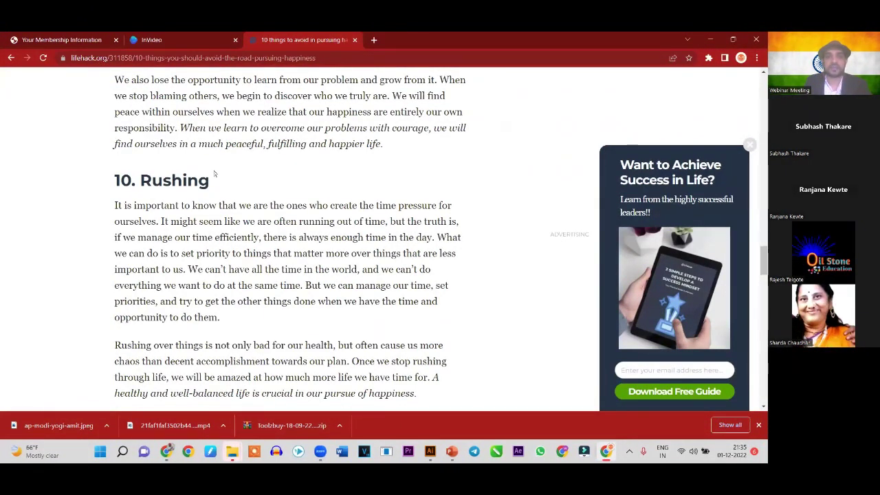
key(ctrl+shift+Tab)
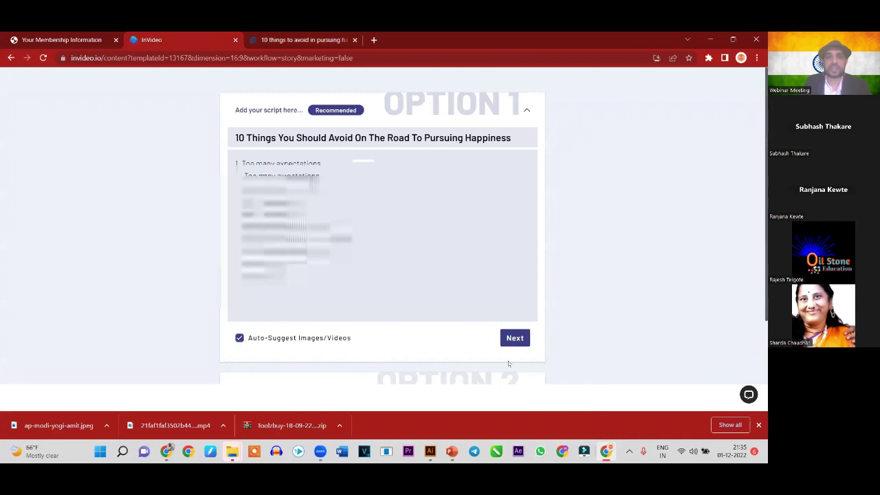
Generate the 12-scene, 01:10 storyboard and preview the headline title scene
click(516, 337)
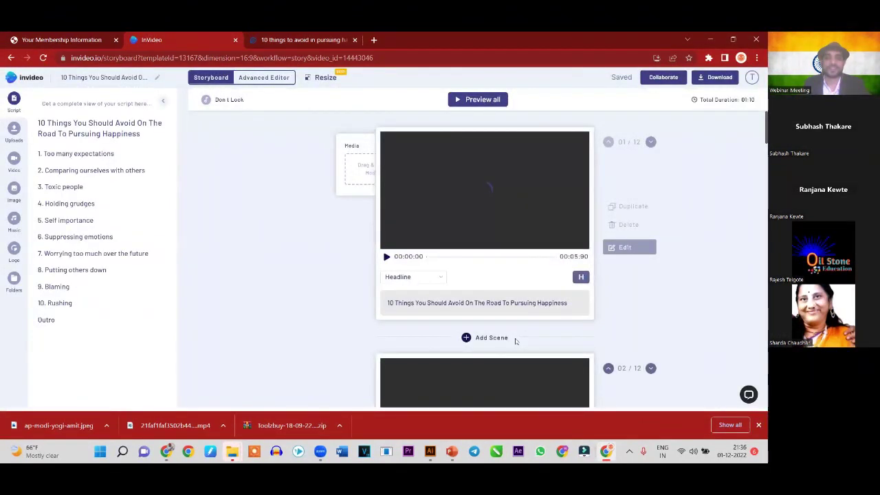
click(386, 257)
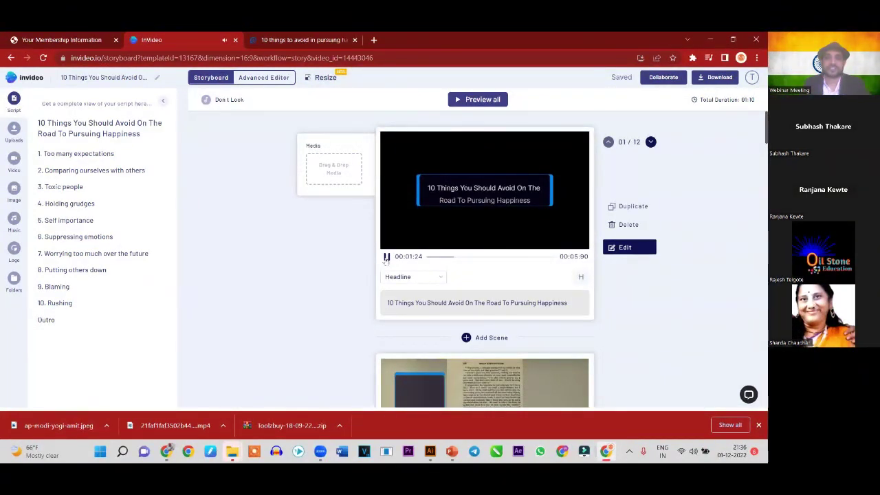
Preview the 'Too many expectations' and 'Comparing ourselves with others' scenes
click(386, 257)
scroll(386, 259, down, 2)
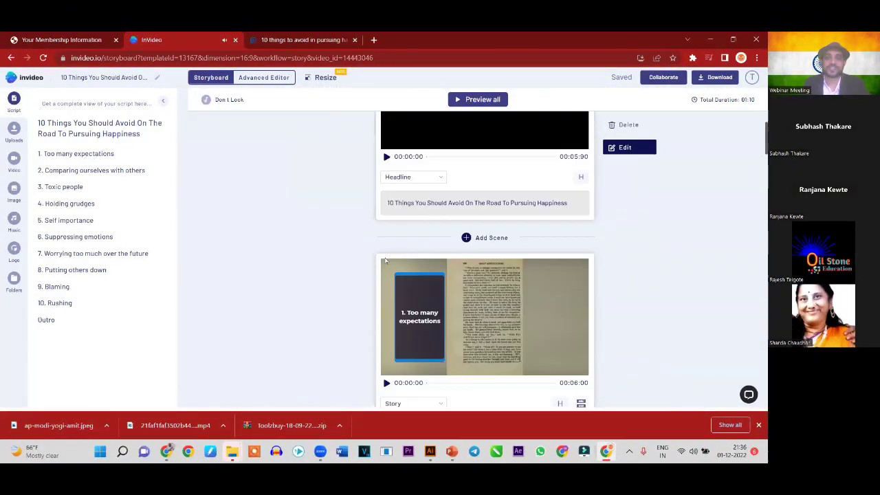
scroll(389, 337, down, 1)
click(388, 333)
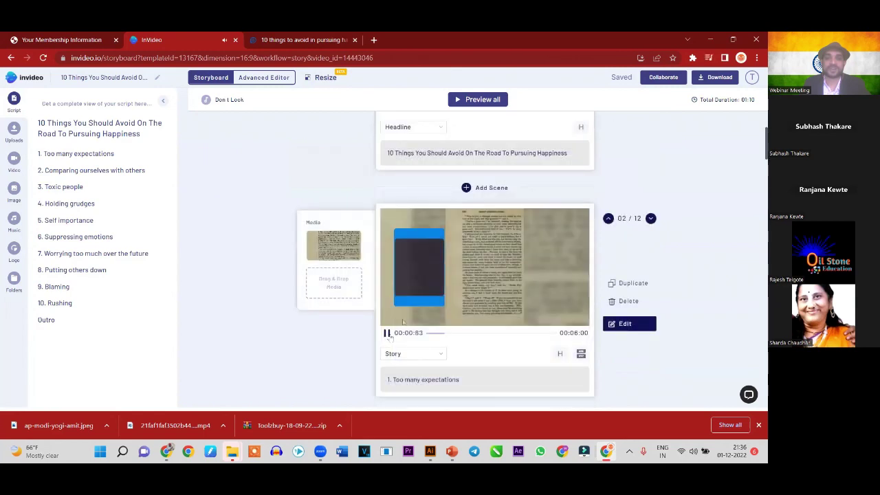
scroll(388, 336, down, 4)
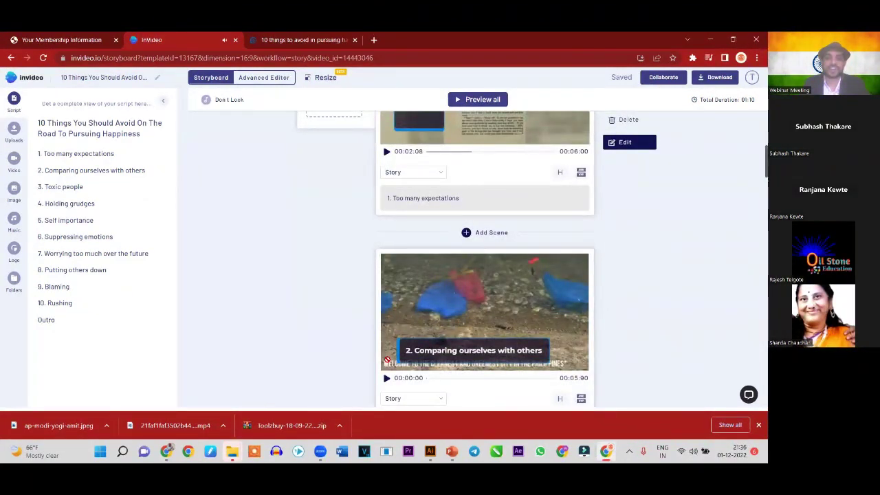
click(386, 356)
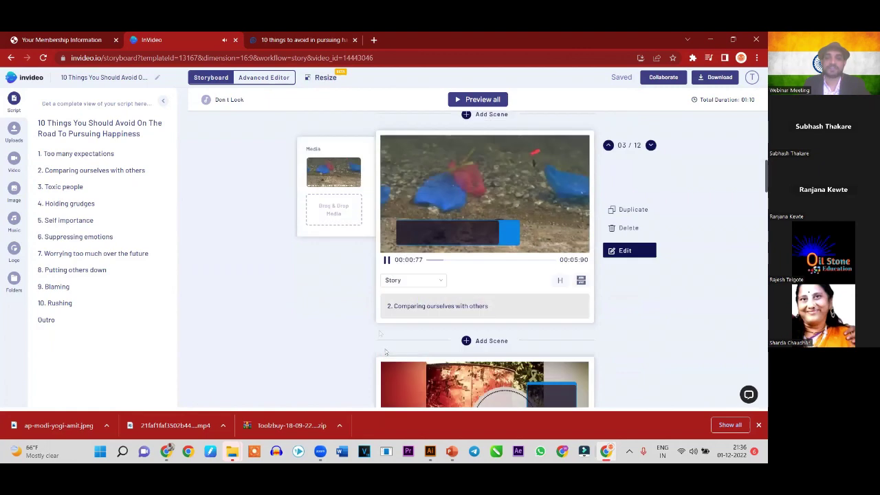
scroll(387, 261, down, 3)
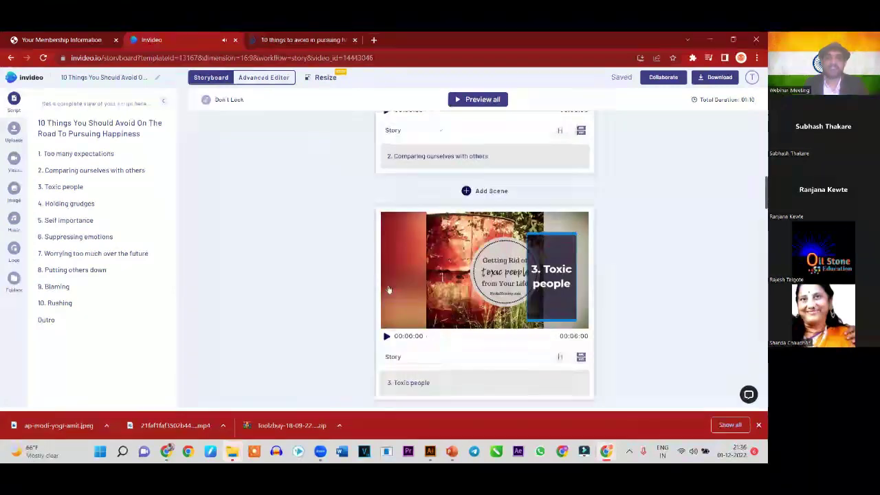
Play and pause the 'Toxic people' scene, then scroll to 'Holding grudges'
click(390, 287)
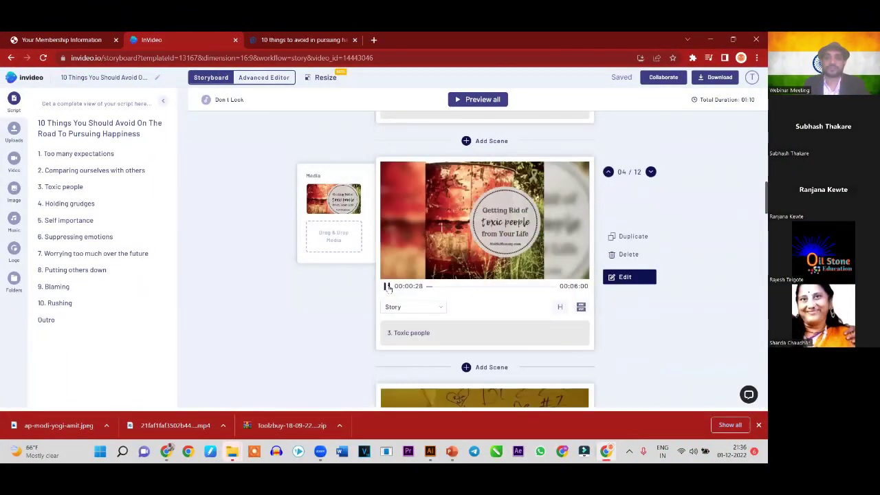
click(551, 244)
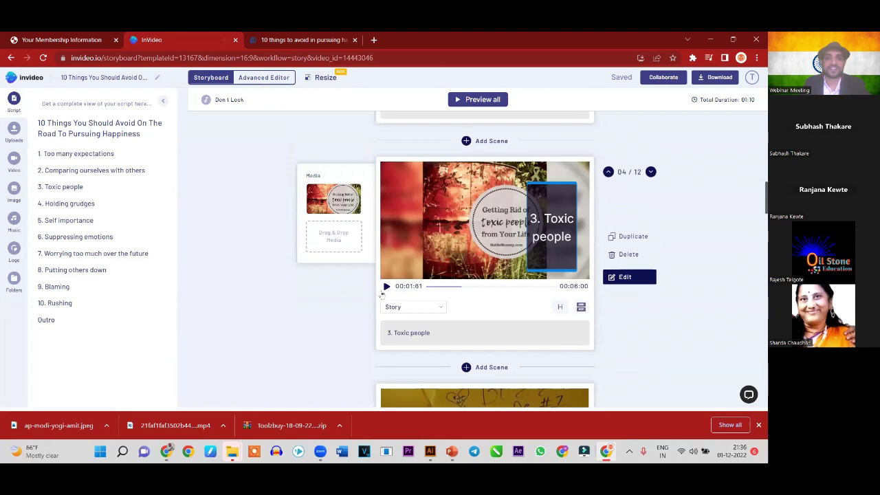
click(387, 286)
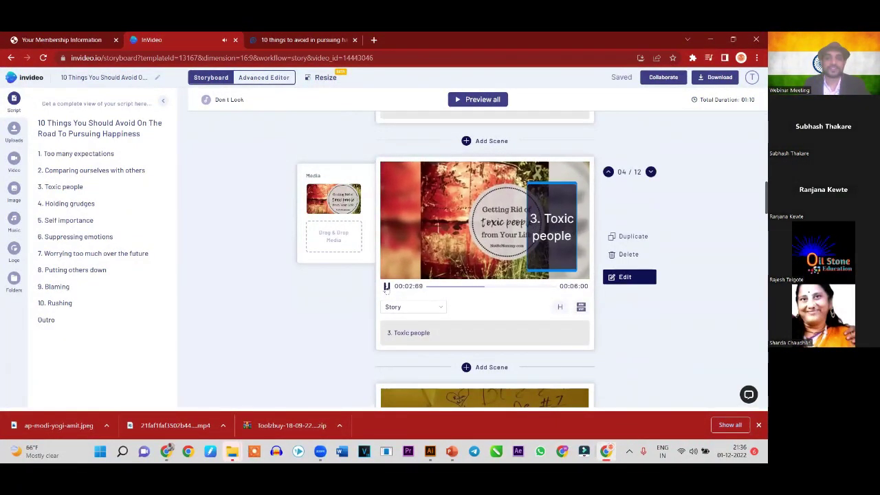
click(387, 287)
scroll(387, 289, down, 1)
scroll(387, 295, down, 3)
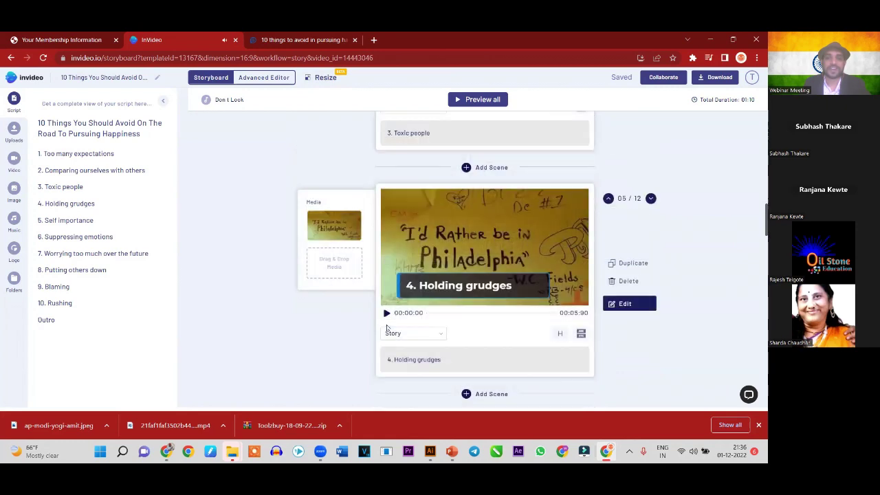
Play and pause the 'Holding grudges' scene preview twice
click(387, 313)
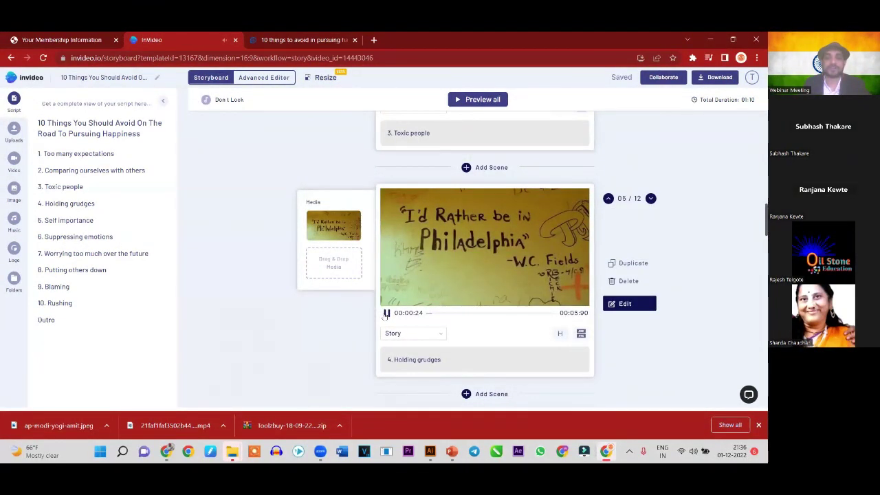
click(387, 314)
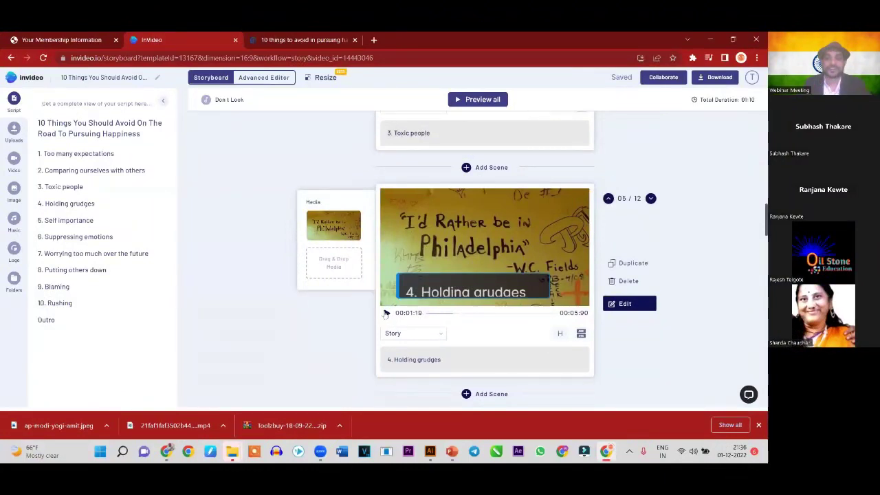
click(386, 314)
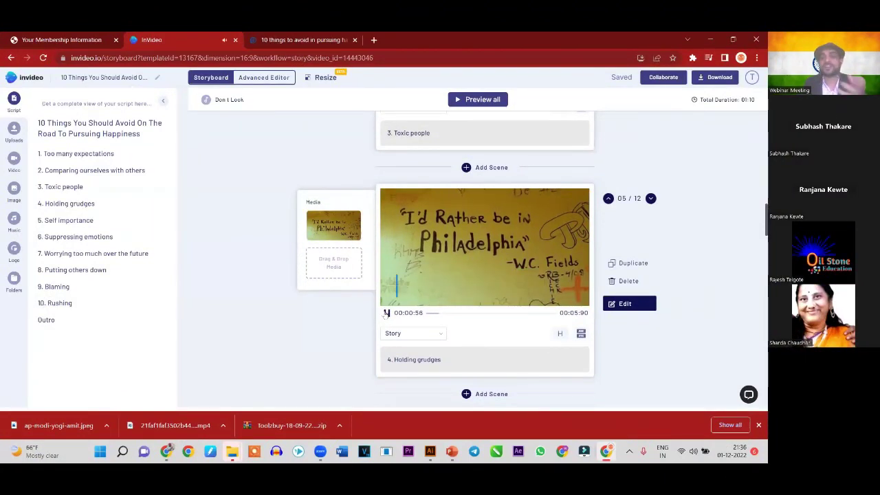
click(386, 313)
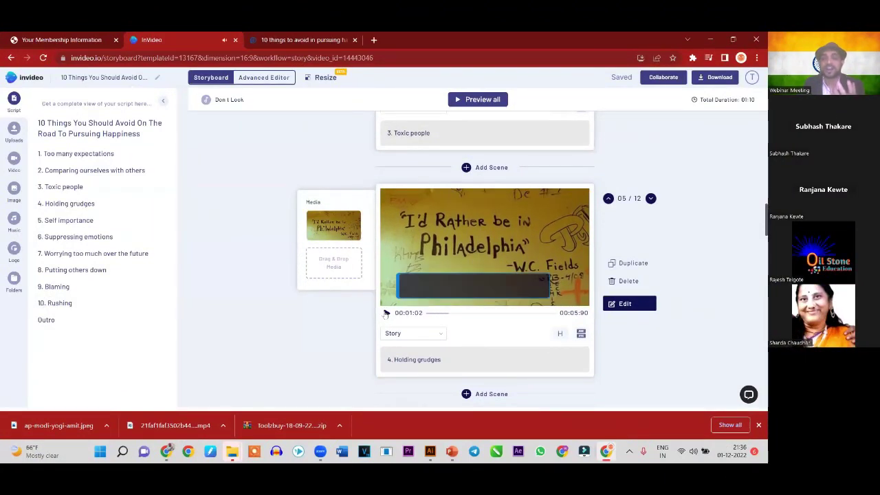
scroll(392, 311, down, 2)
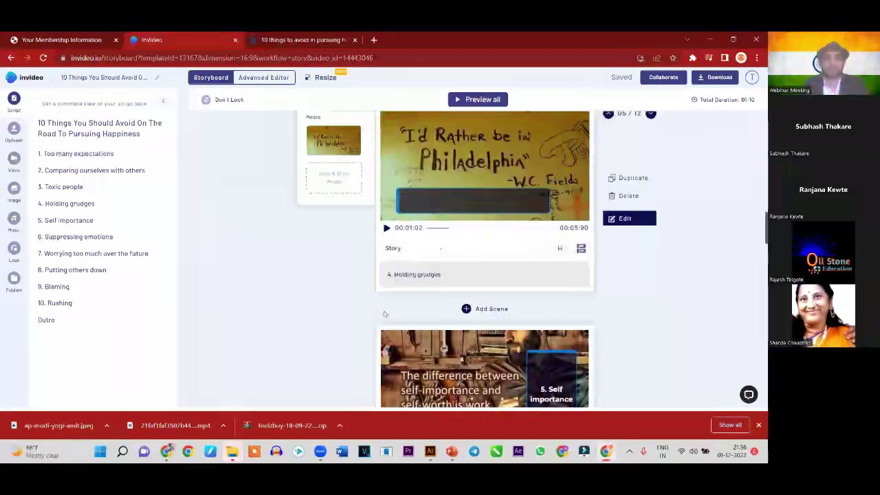
scroll(403, 307, down, 2)
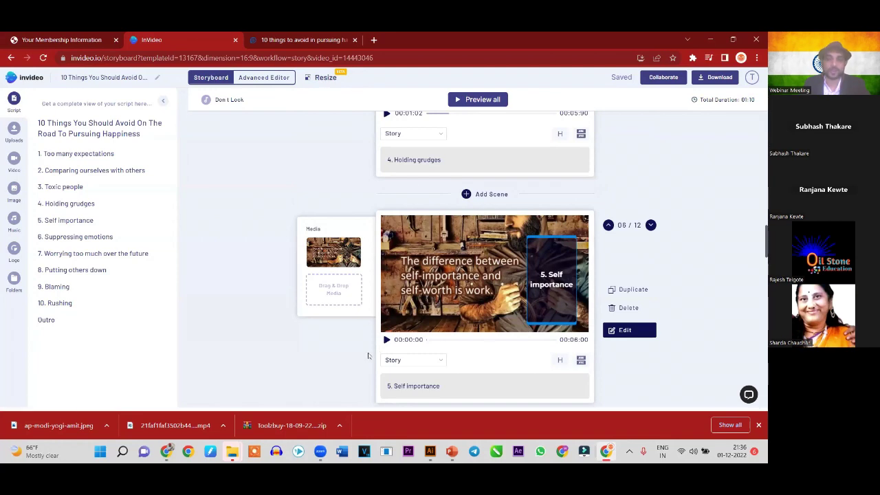
Play 'Self importance', scroll down to '10. Rushing', then back to the title scene
click(386, 340)
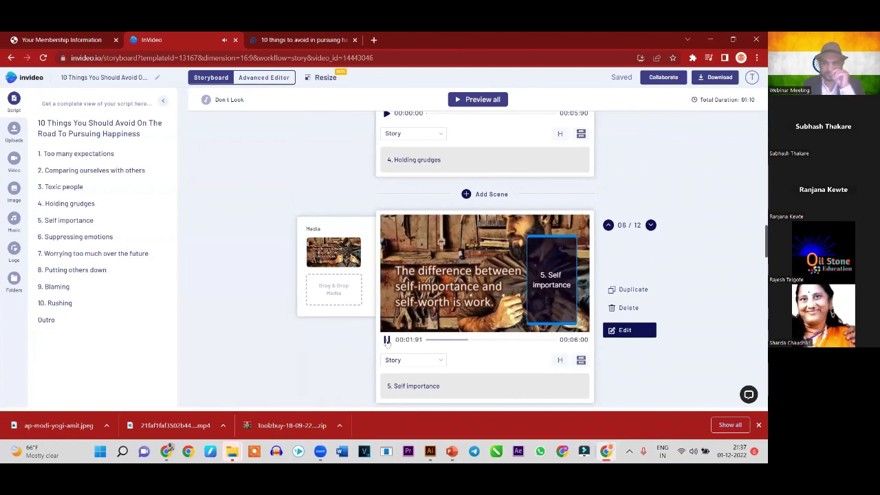
scroll(393, 321, down, 4)
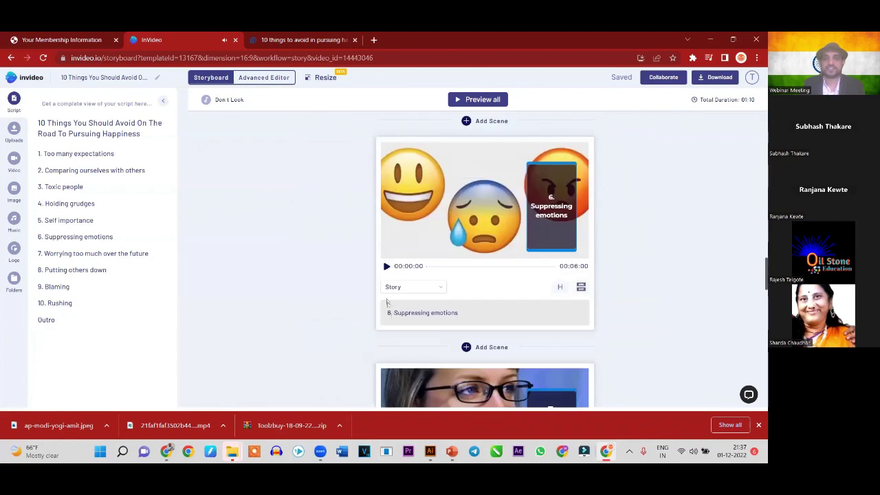
scroll(386, 284, down, 1)
scroll(386, 284, down, 1)
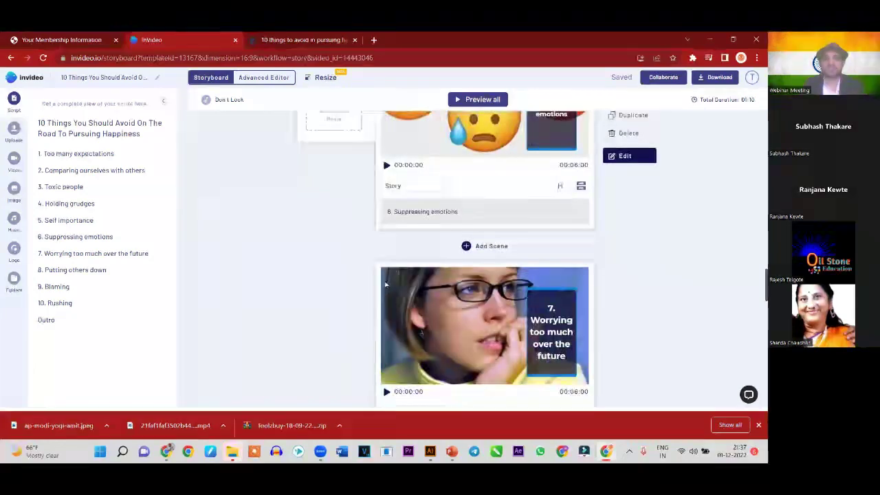
scroll(386, 283, down, 1)
scroll(386, 284, down, 1)
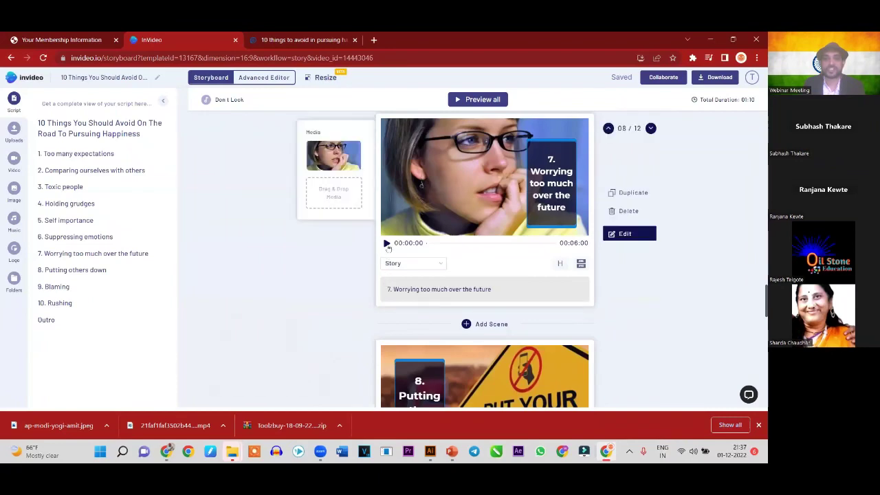
scroll(387, 253, down, 2)
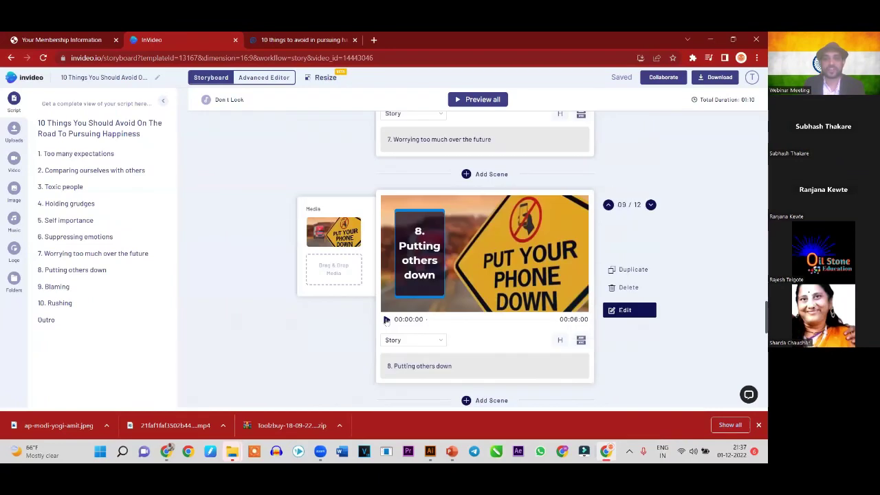
scroll(387, 302, down, 2)
scroll(386, 321, down, 1)
scroll(386, 320, down, 2)
scroll(386, 320, down, 1)
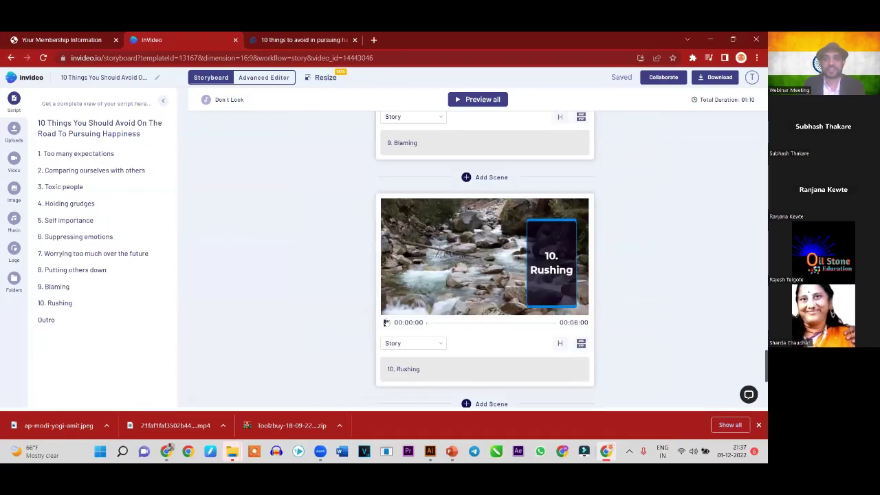
scroll(428, 327, down, 1)
scroll(428, 327, up, 2)
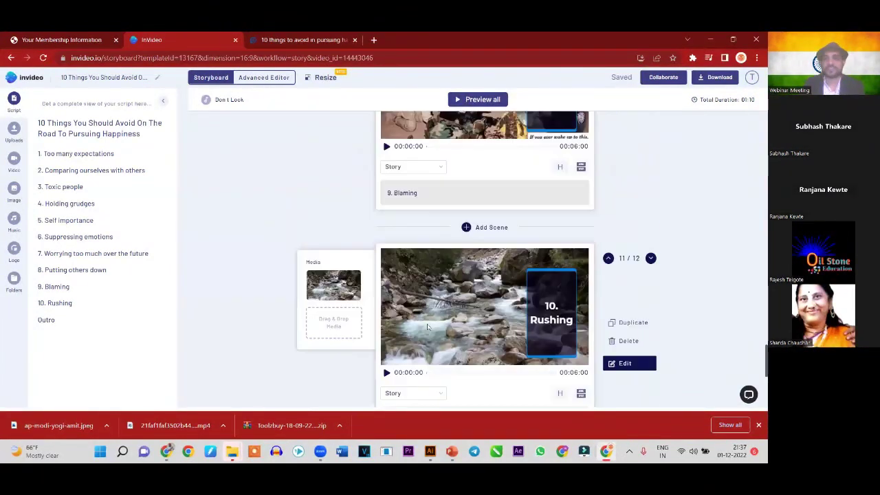
scroll(428, 328, up, 10)
scroll(428, 327, up, 4)
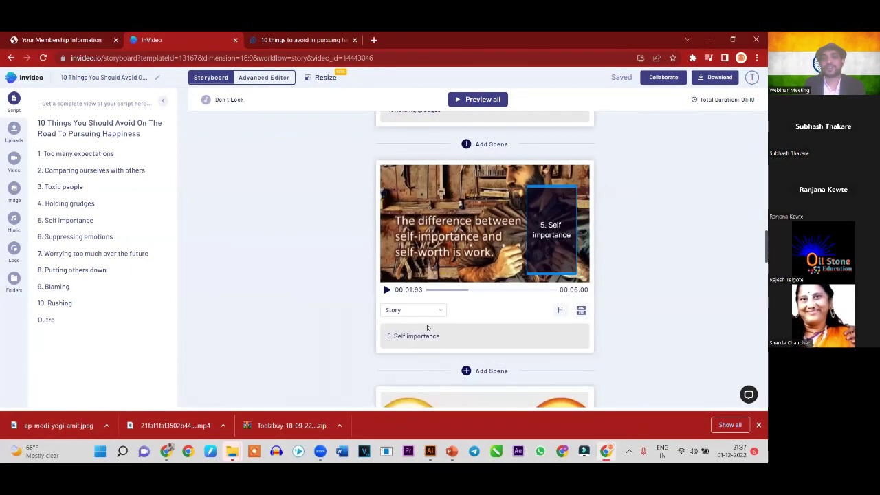
scroll(428, 327, up, 6)
scroll(427, 328, up, 6)
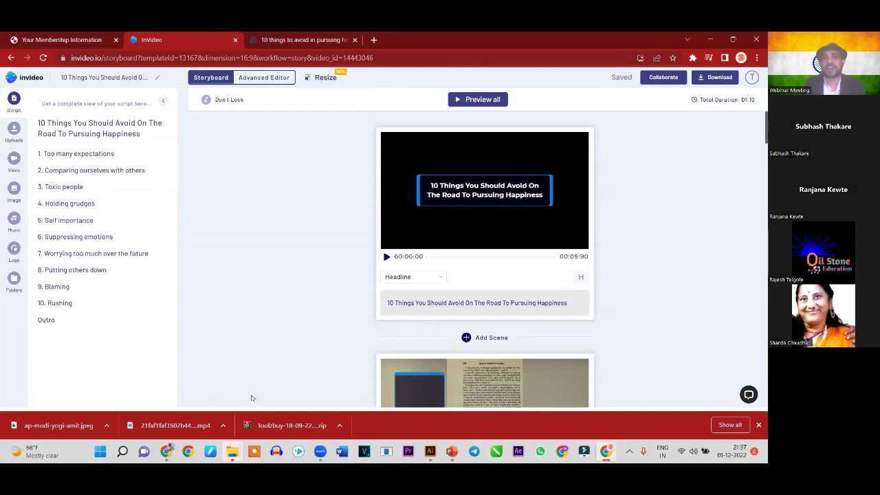
Export the video at 1080p, then restore the Lifehack article tab to a smaller window
click(719, 79)
mouse_move(484, 190)
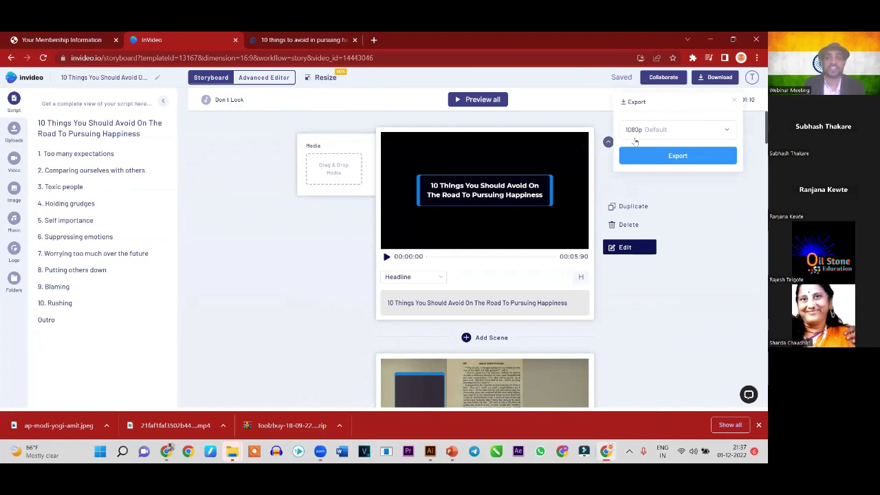
click(660, 157)
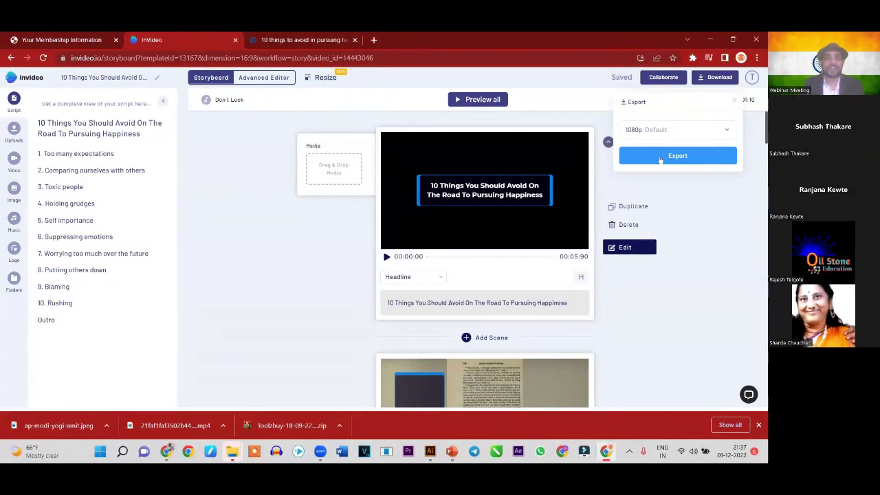
click(660, 157)
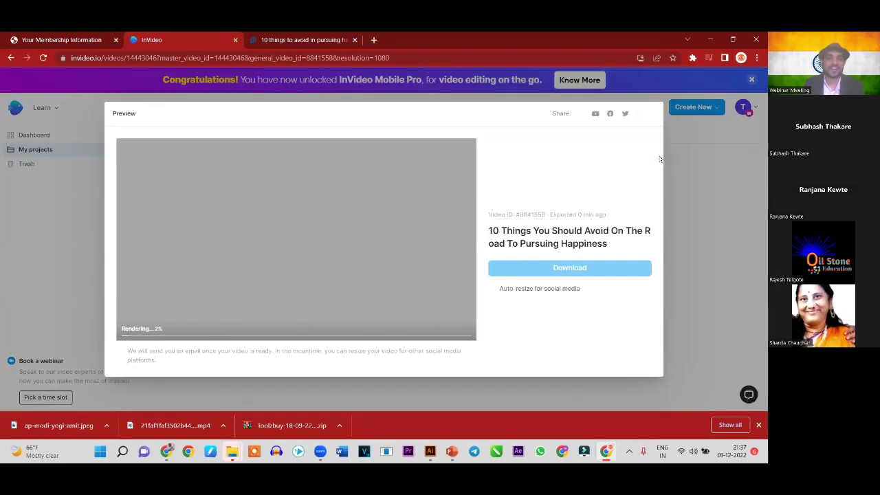
click(358, 39)
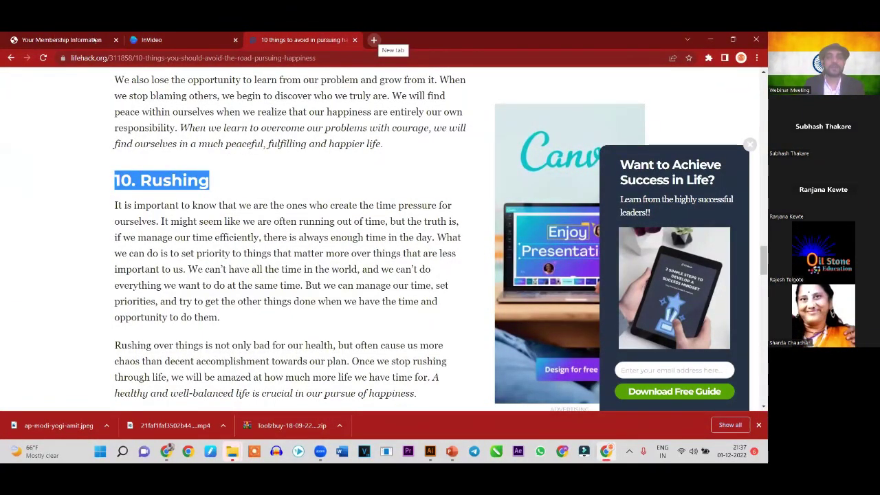
double_click(700, 44)
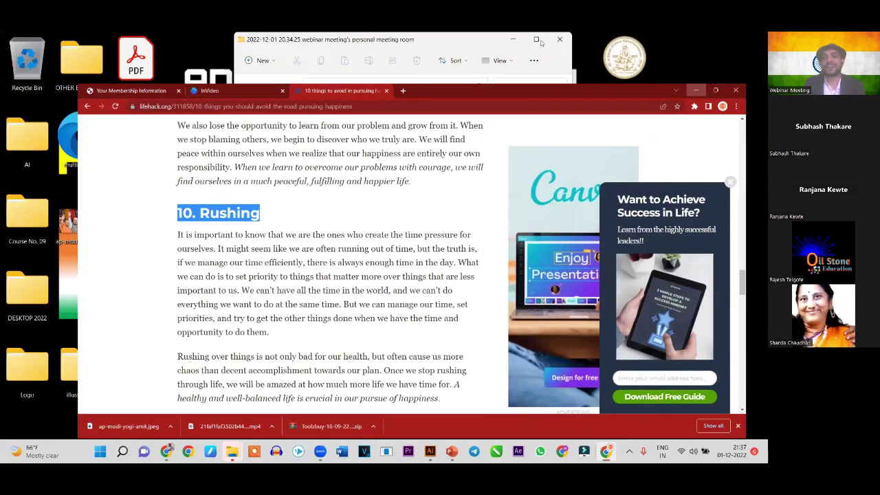
Show the Windows desktop with Win+D
key(super+d)
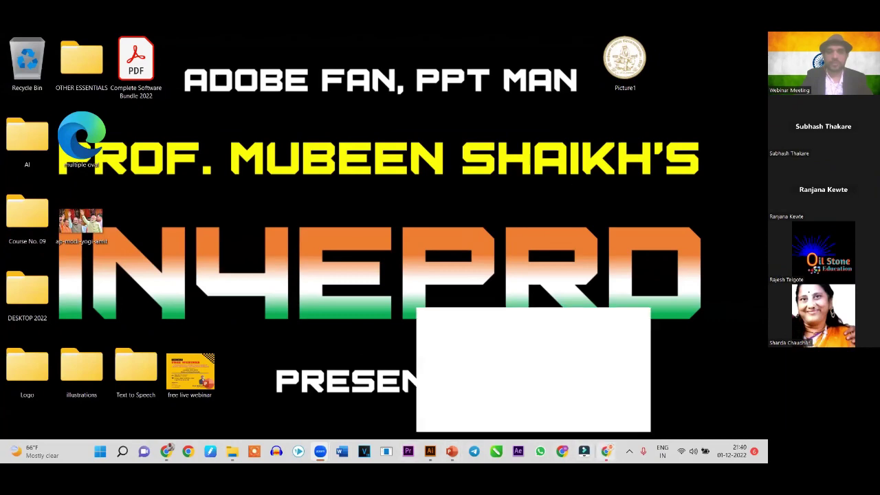
Return to InVideo's export preview, download the MP4 and open it for playback
click(534, 370)
click(205, 31)
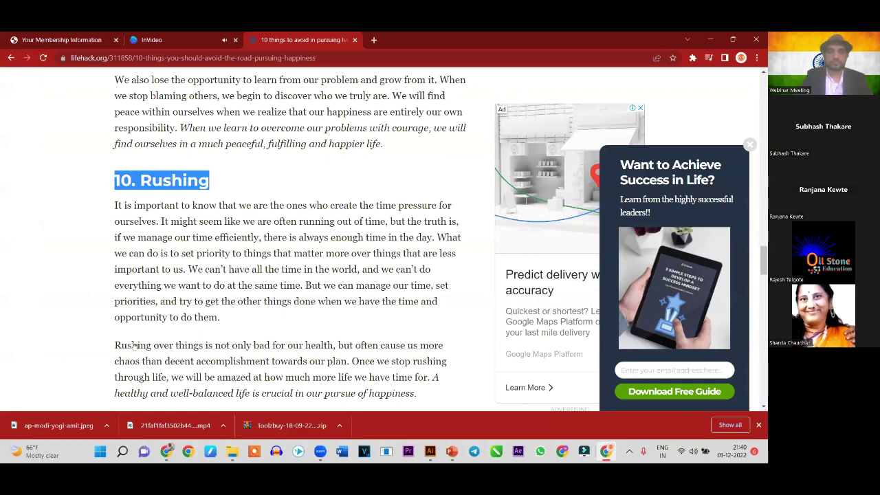
key(ctrl+shift+Tab)
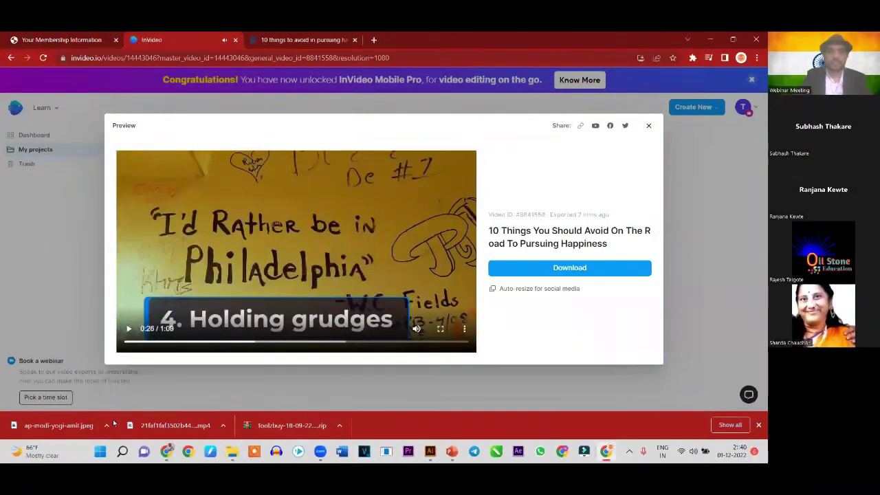
click(569, 269)
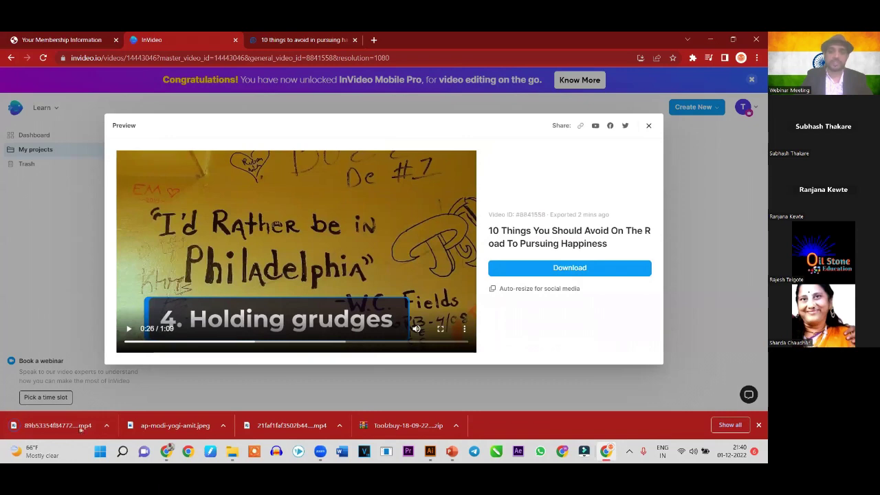
click(59, 426)
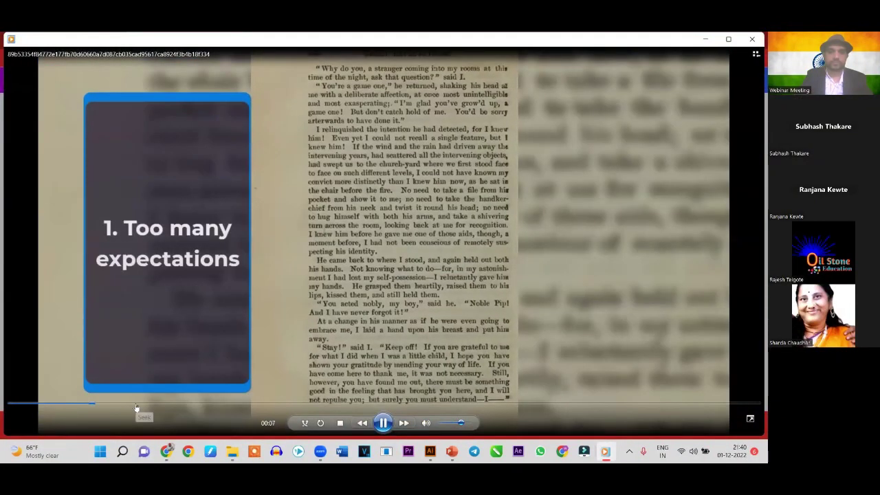
Skip to '2. Comparing ourselves with others', pause, and minimise the media player
click(136, 405)
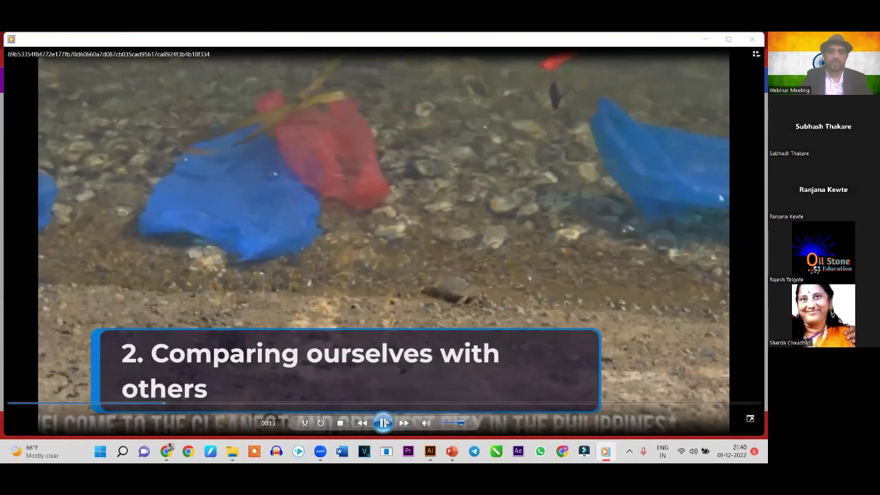
click(384, 423)
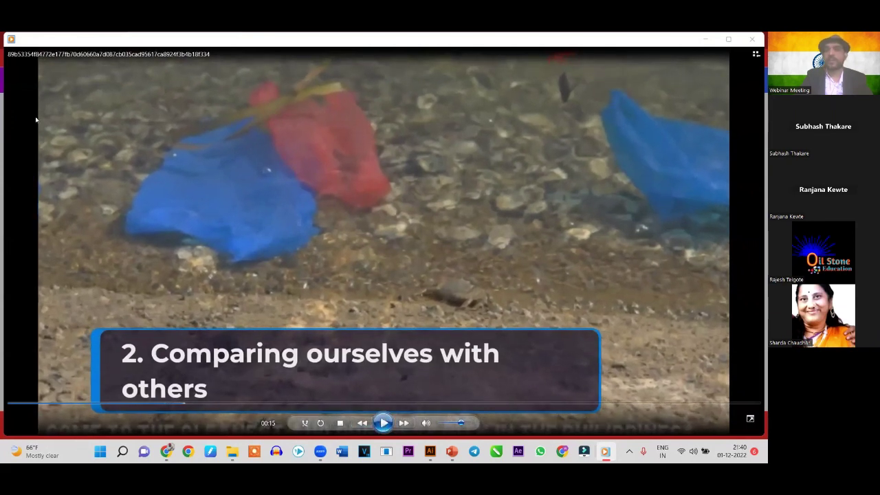
click(711, 38)
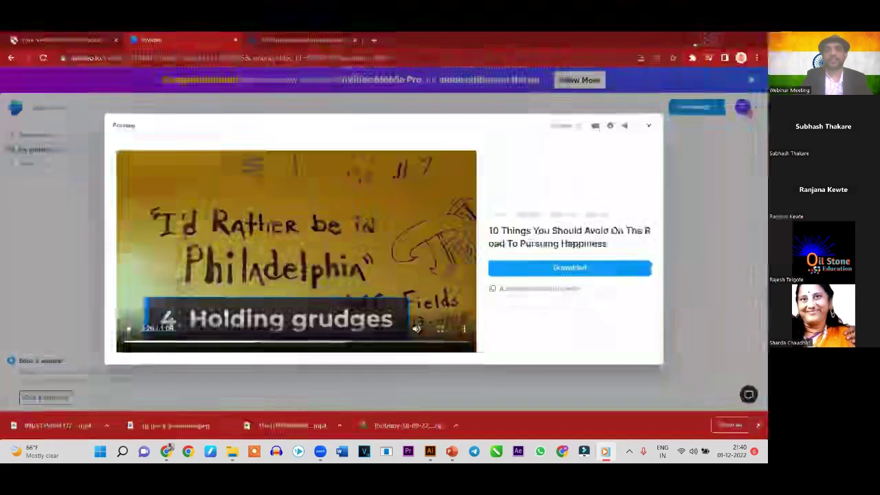
Close the exported video's preview, return to the article tab, and open the Course No. 09 desktop folder
click(648, 125)
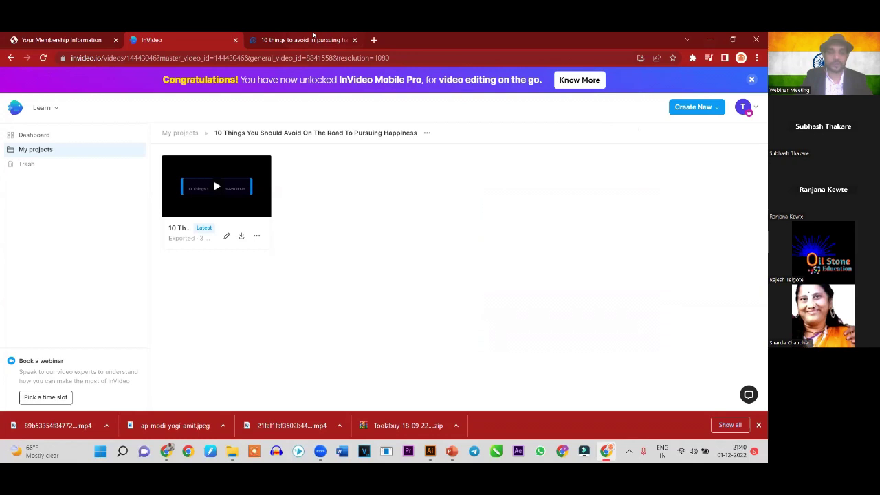
click(313, 35)
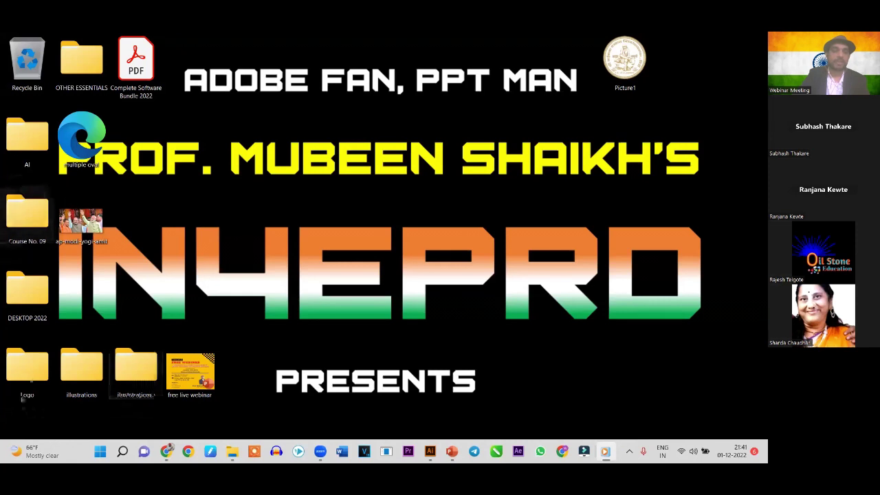
double_click(11, 211)
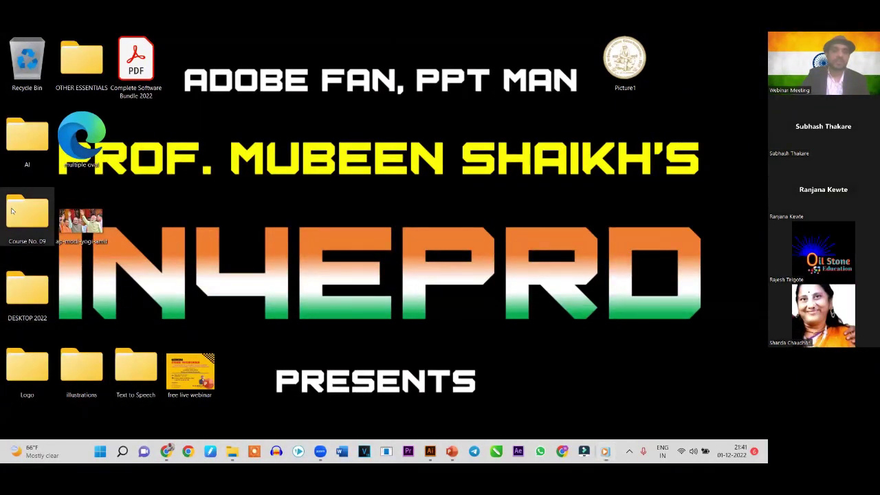
Maximize the Course No. 09 folder window and open New Course Announcement f in Photos
click(548, 54)
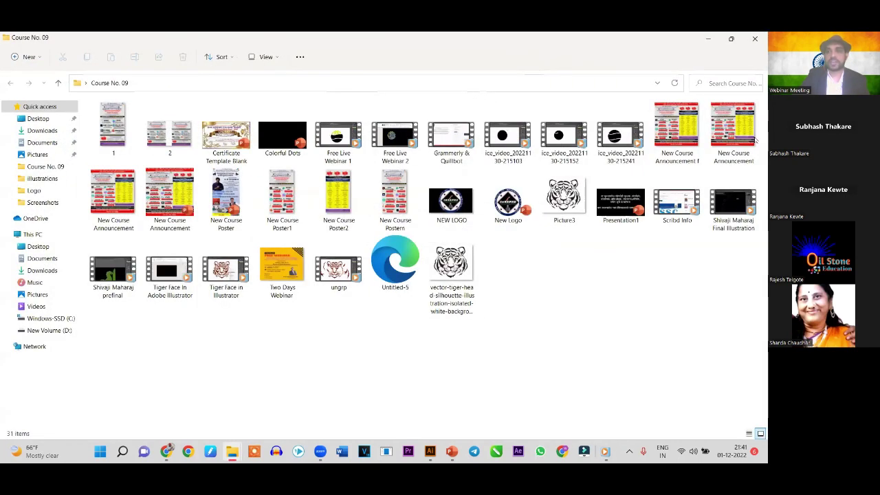
double_click(674, 114)
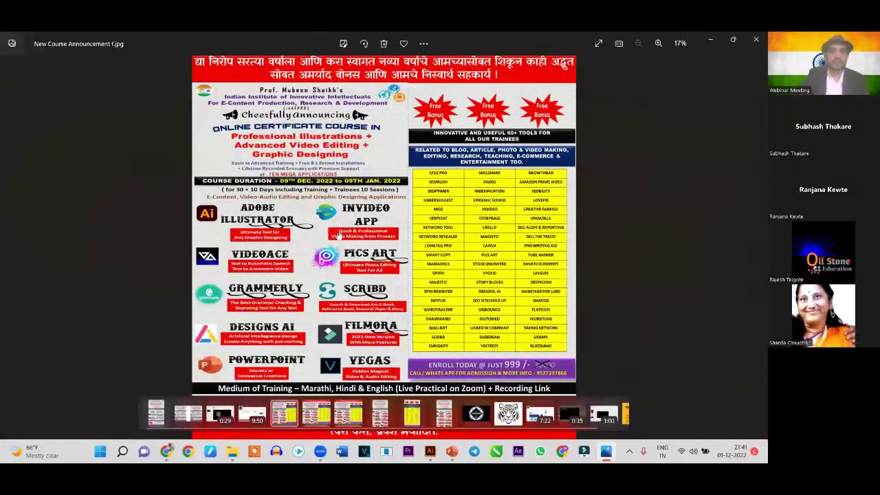
scroll(340, 227, up, 2)
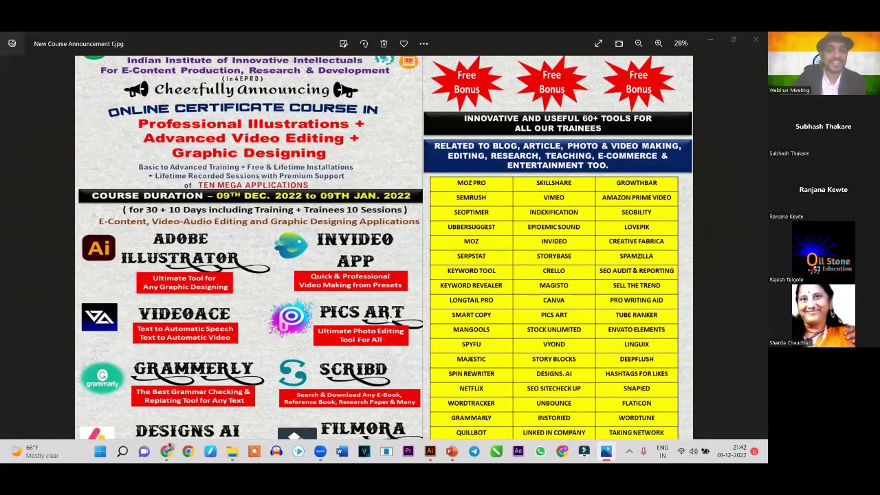
scroll(395, 296, down, 1)
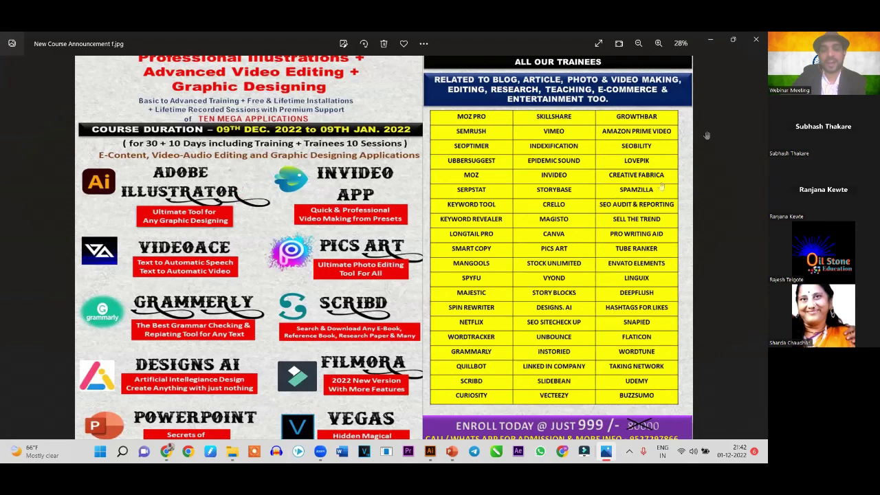
scroll(564, 256, up, 1)
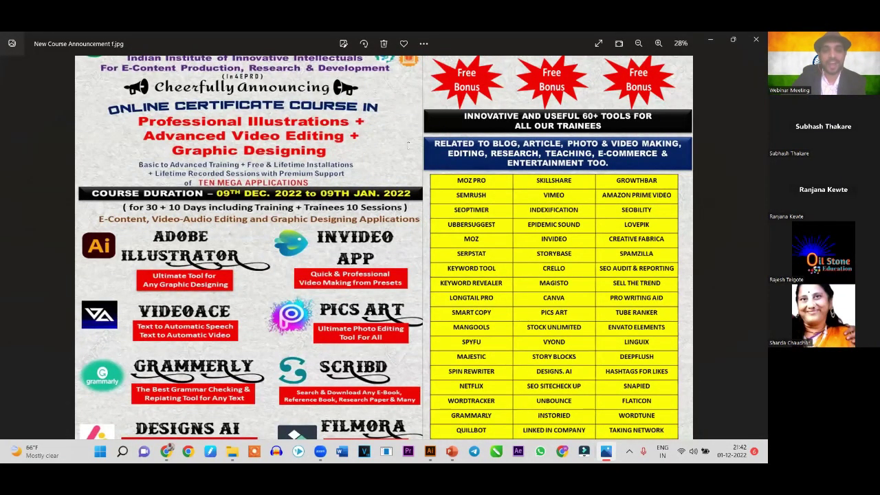
scroll(540, 289, down, 1)
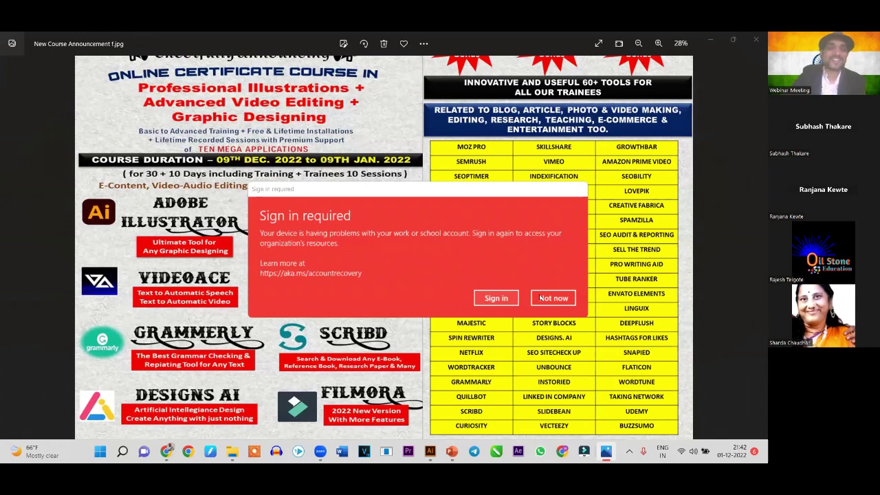
click(541, 298)
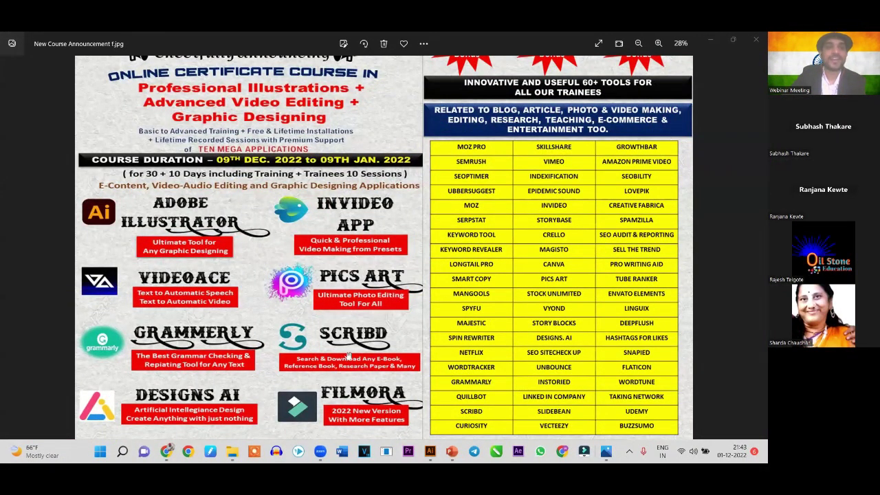
scroll(213, 75, up, 2)
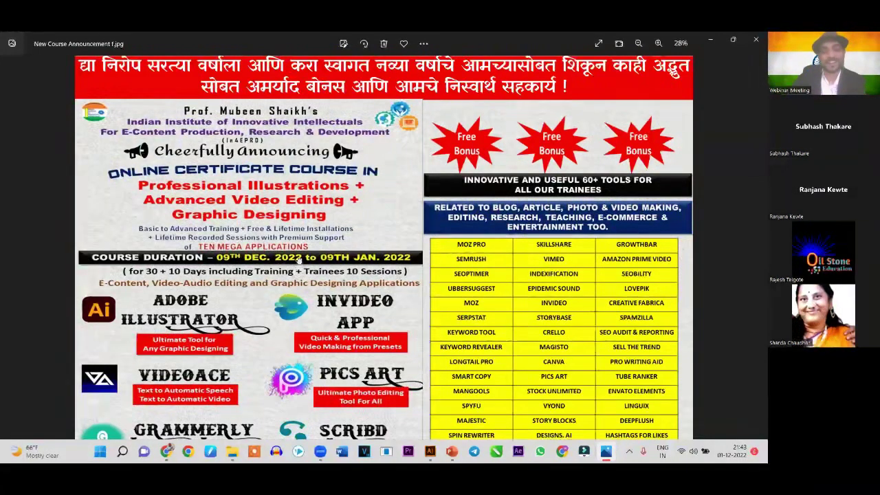
scroll(300, 231, down, 1)
scroll(303, 224, down, 1)
scroll(306, 212, down, 1)
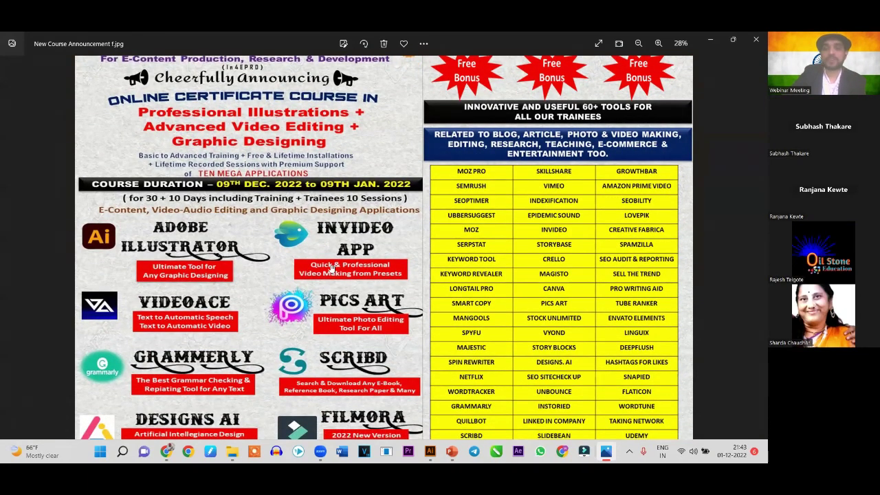
scroll(351, 203, down, 3)
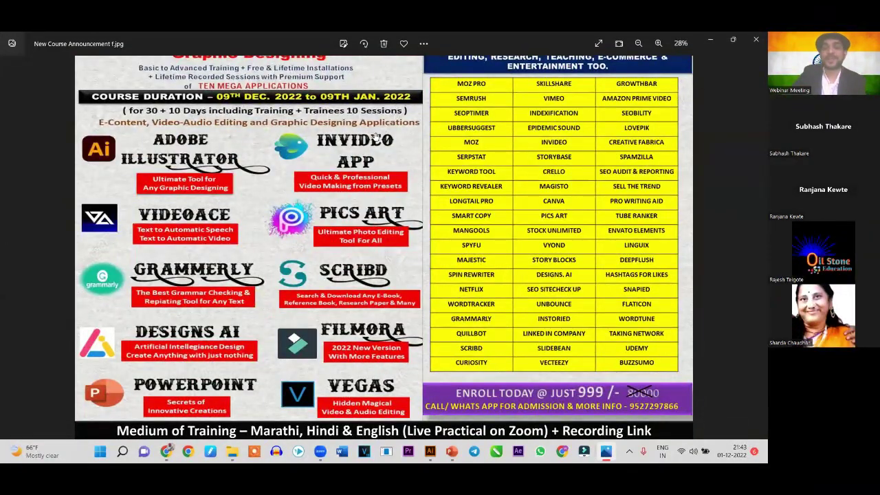
scroll(575, 333, down, 2)
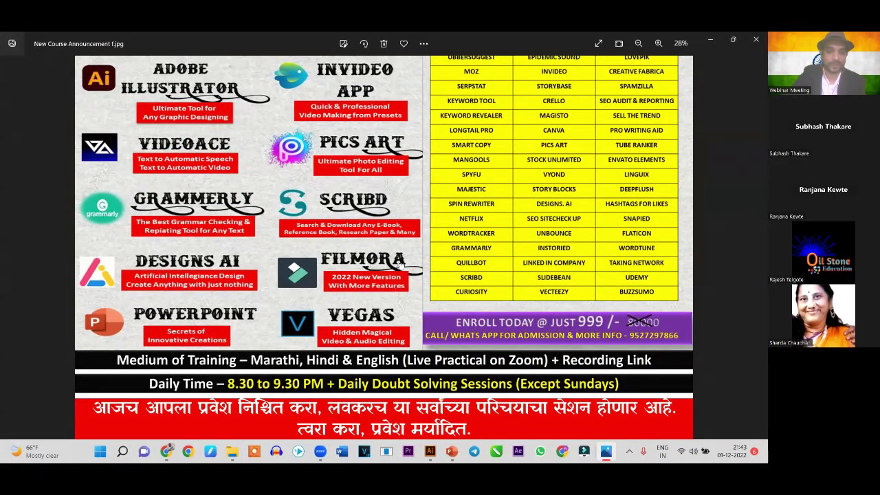
scroll(242, 355, down, 1)
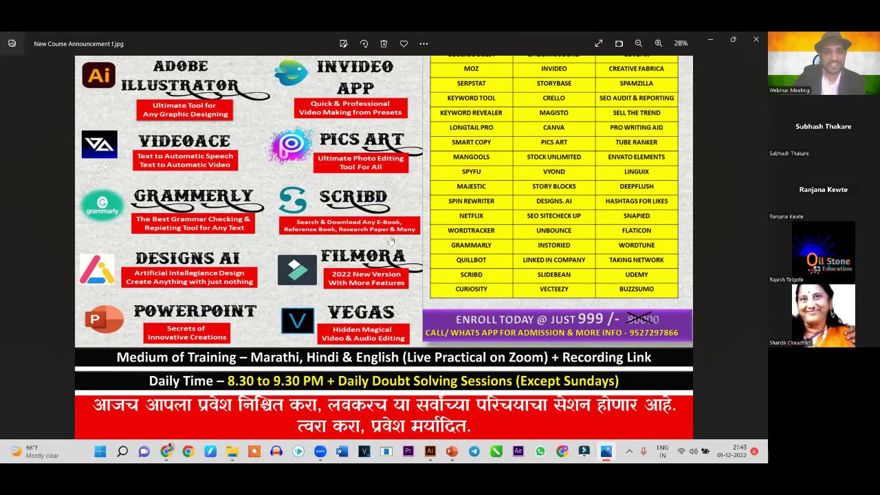
scroll(390, 241, up, 1)
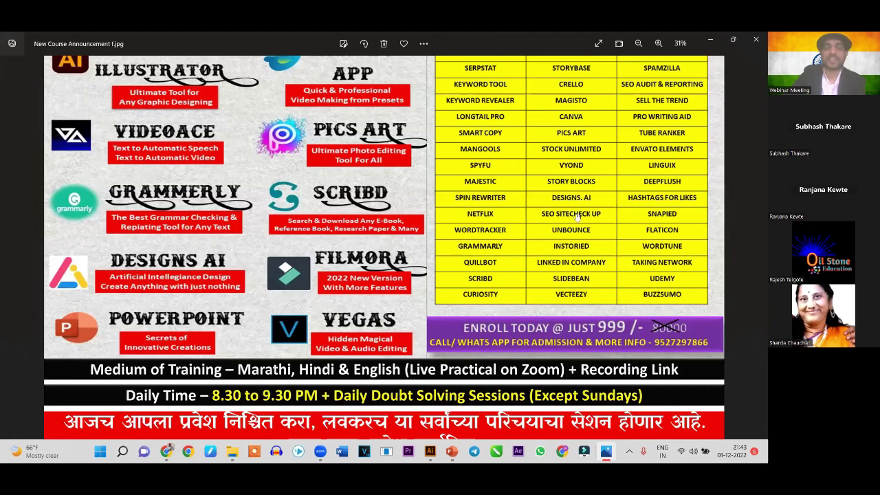
scroll(575, 219, down, 2)
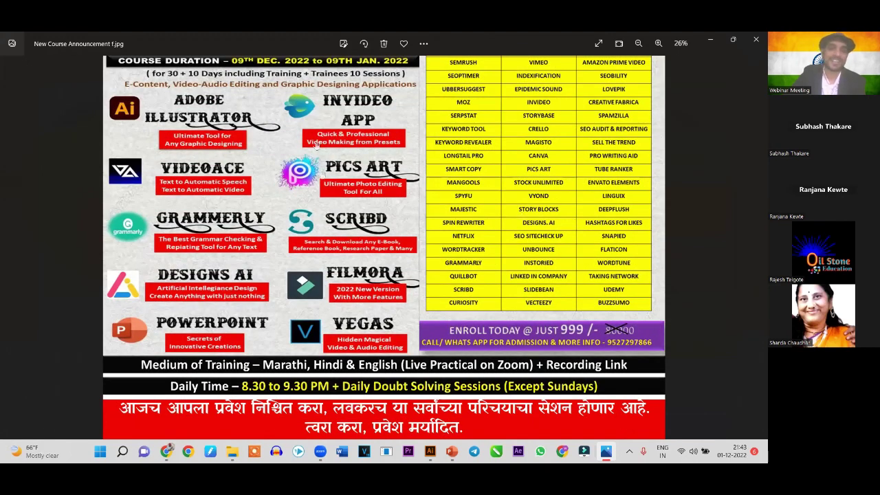
scroll(324, 244, up, 2)
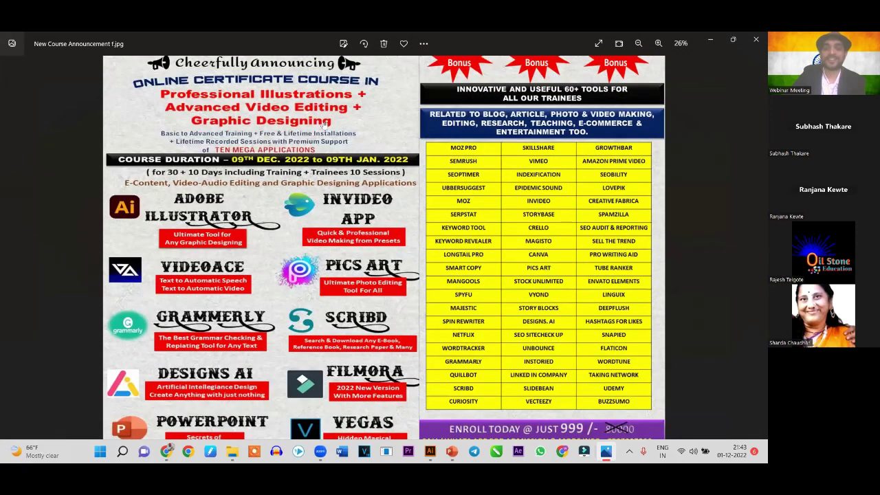
scroll(323, 124, down, 2)
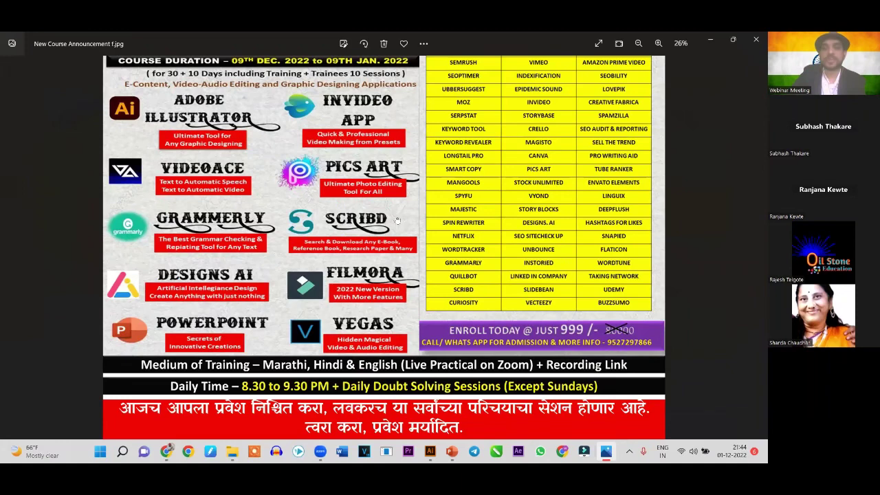
scroll(399, 246, up, 2)
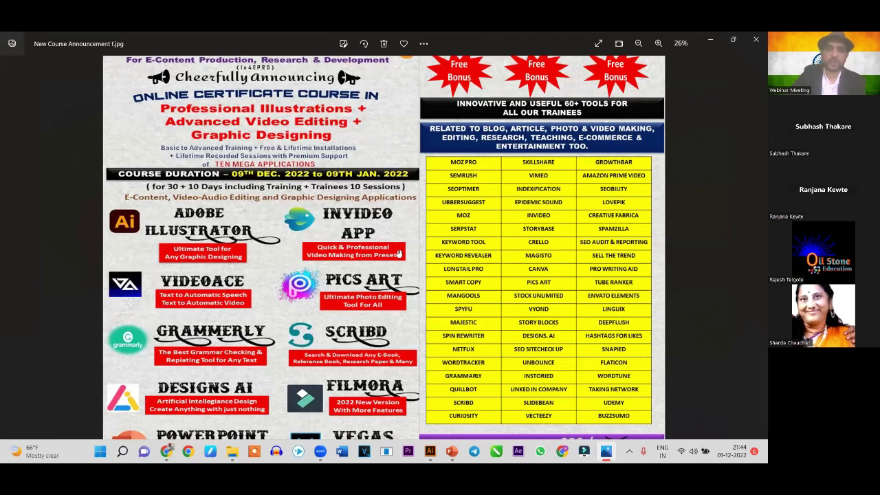
scroll(399, 254, up, 1)
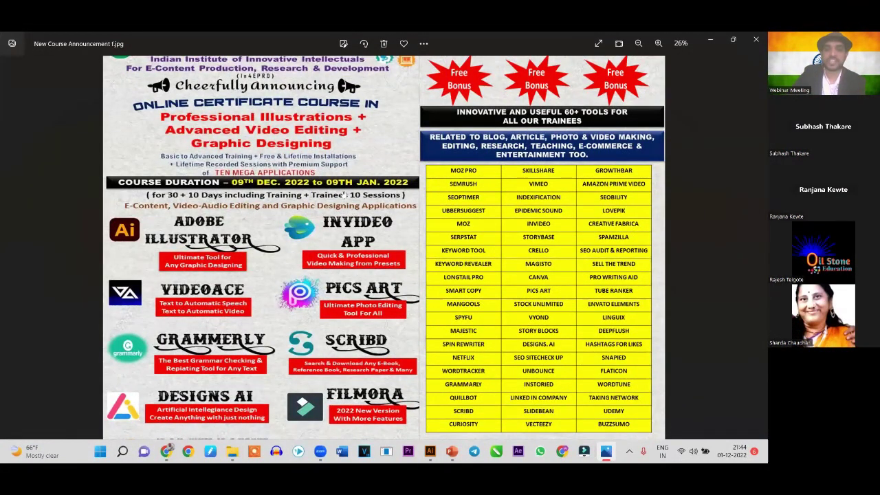
Scroll over the course announcement poster, then close Photos and minimise the Course No. 09 folder
scroll(343, 196, down, 1)
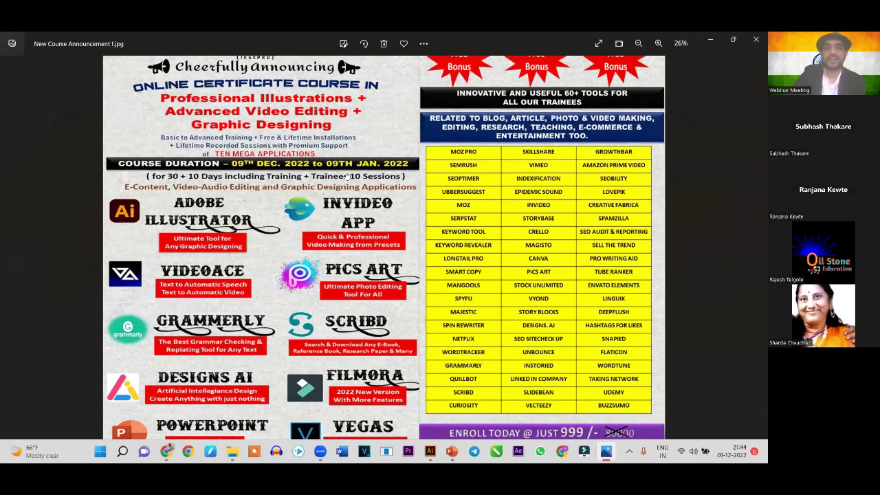
scroll(347, 176, down, 1)
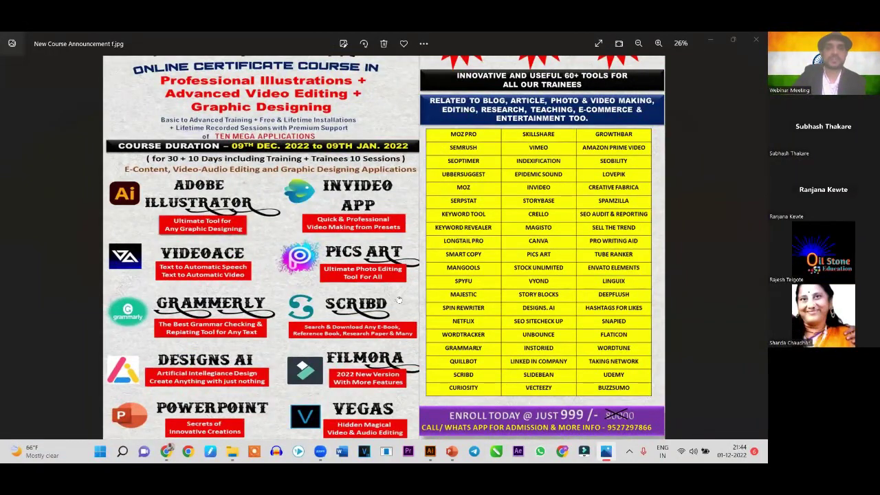
scroll(406, 207, up, 1)
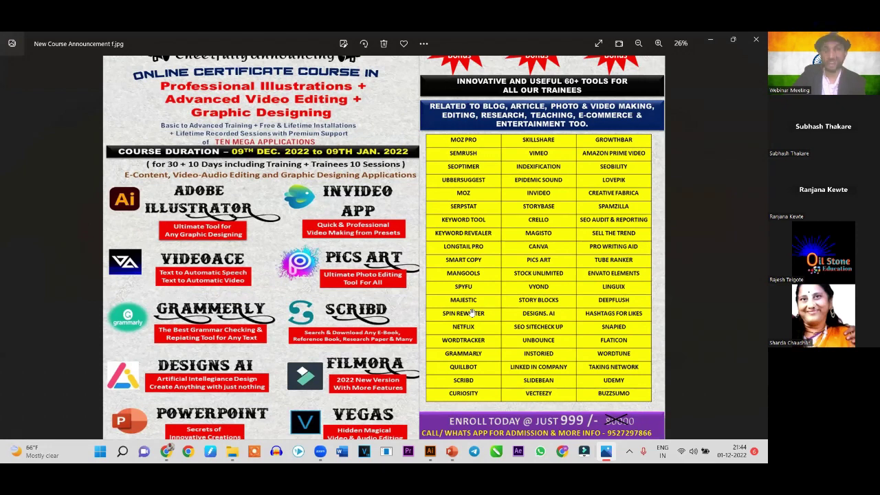
scroll(471, 313, down, 1)
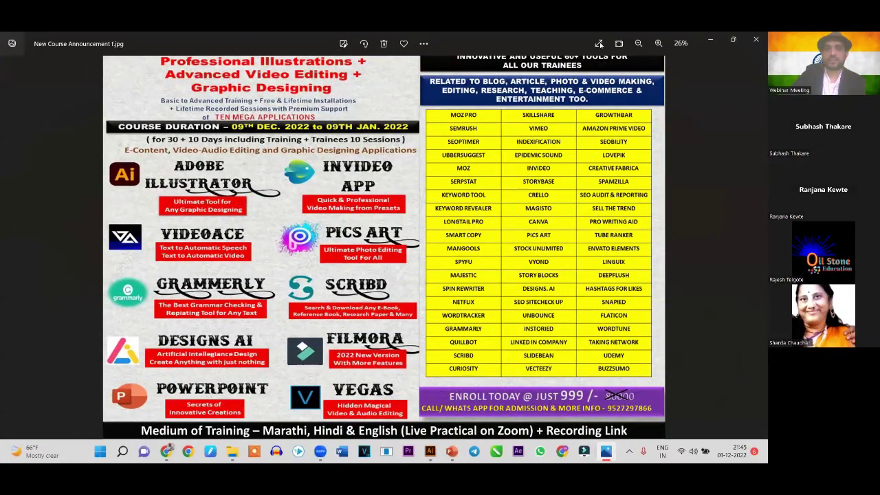
scroll(337, 347, up, 2)
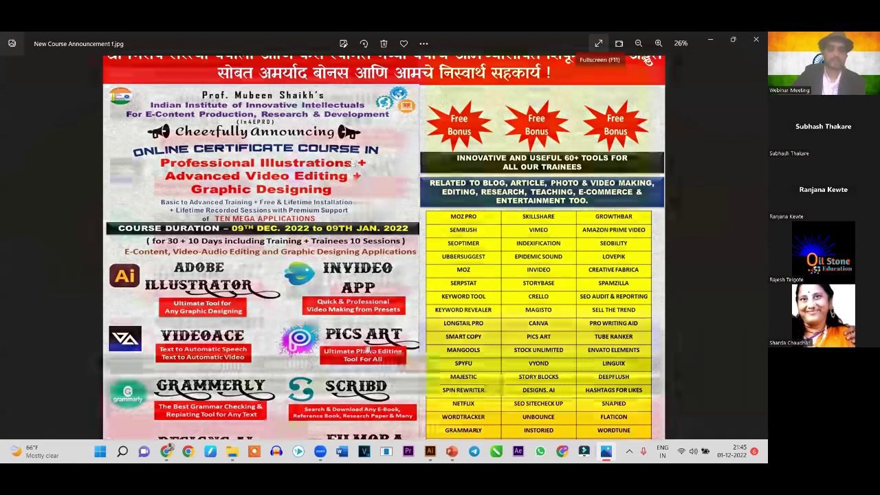
scroll(353, 162, down, 3)
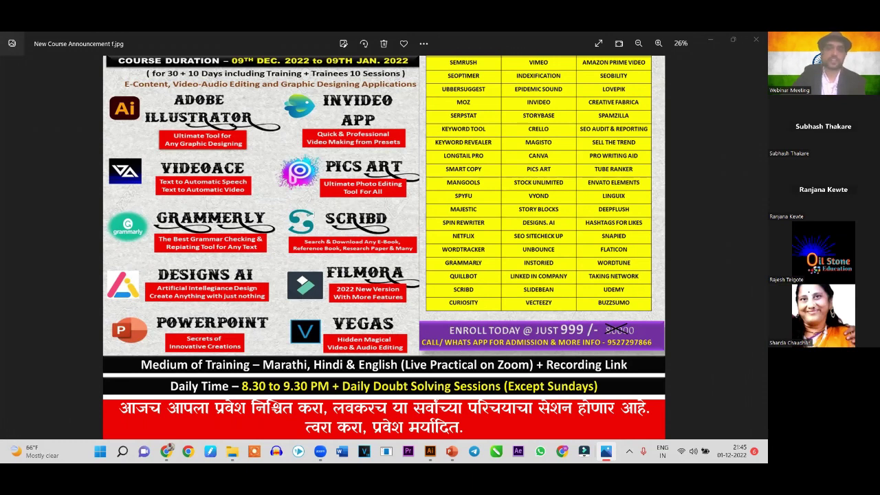
click(756, 38)
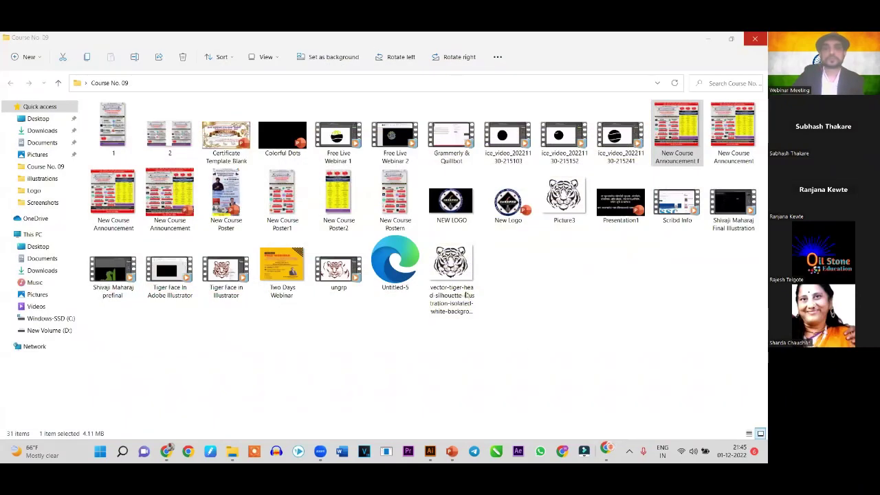
click(712, 39)
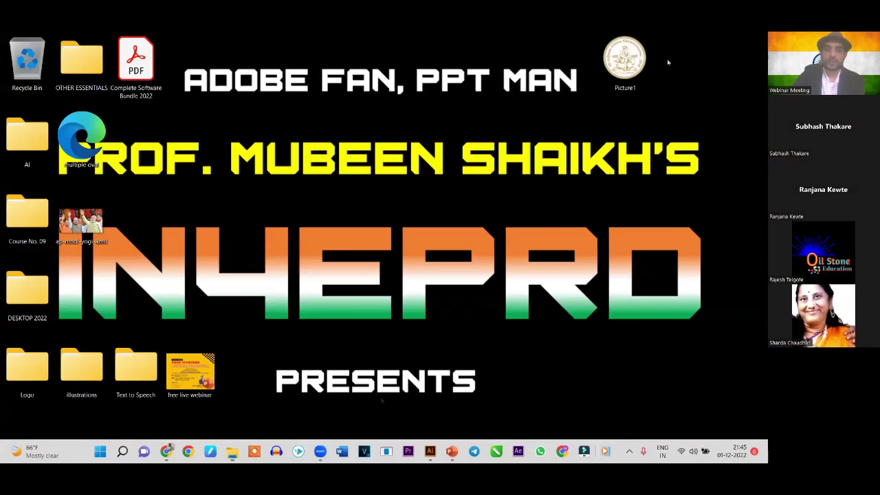